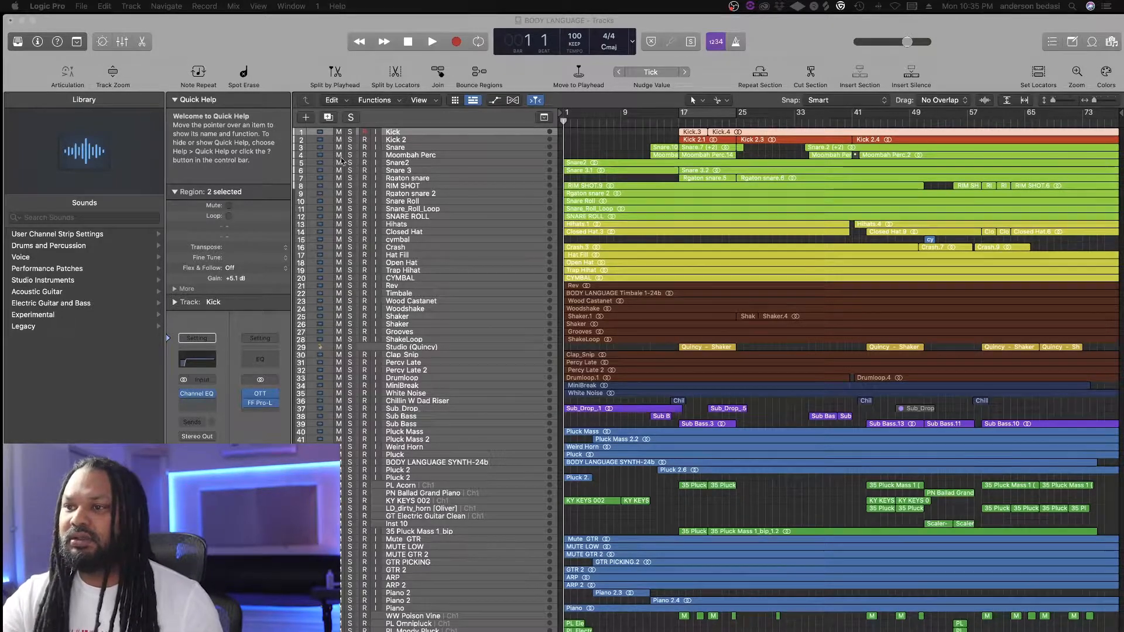
- Solo all drum and percussion tracks from Kick through Drumloop and play them from the start, skipping ahead to shortly before bar 17
left_click_drag(355, 137, 354, 382)
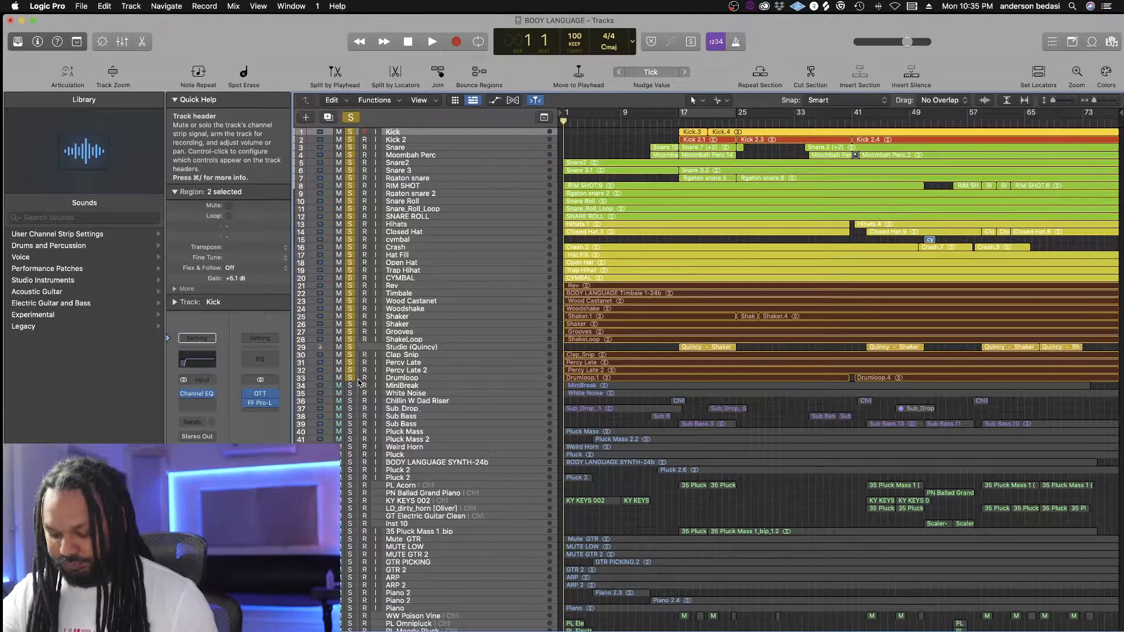
key("space")
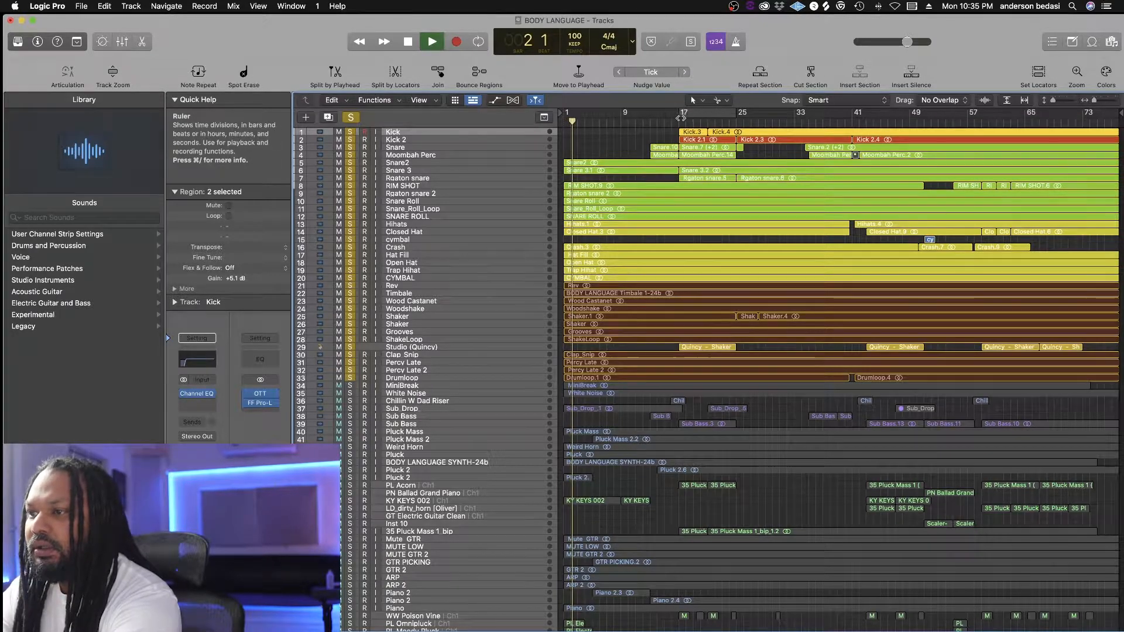
left_click(654, 114)
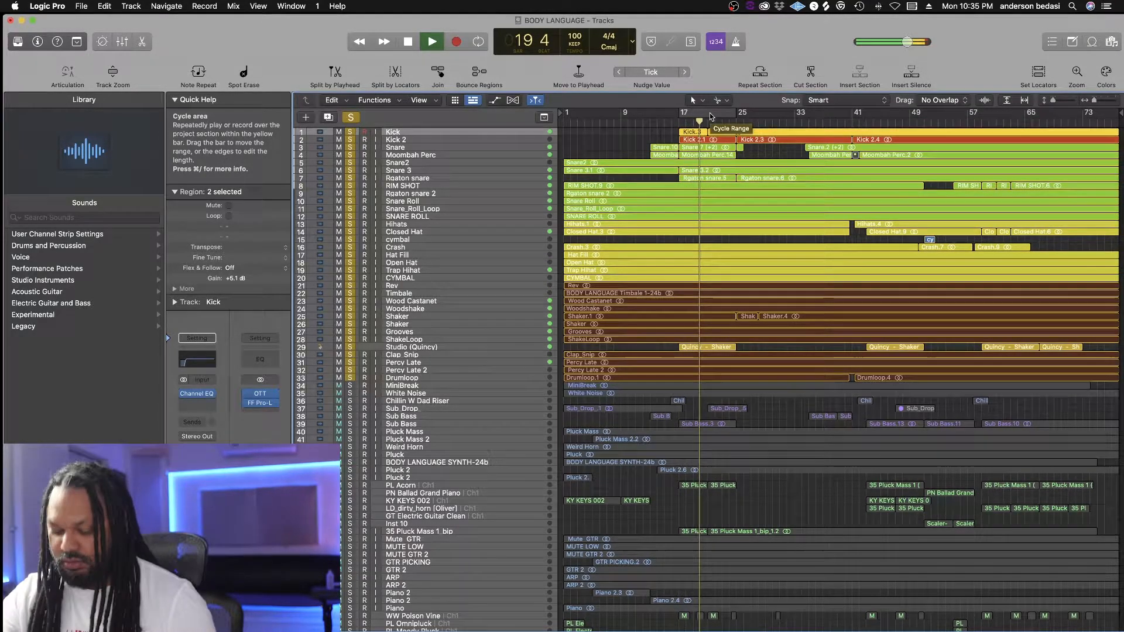
key("space")
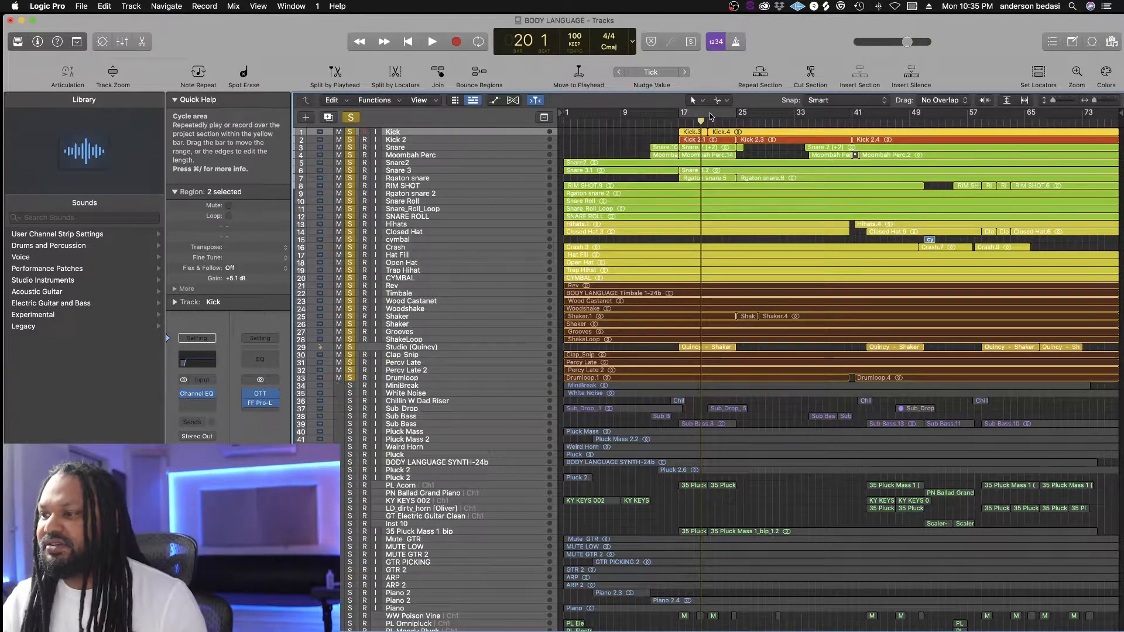
- Enlarge the track heights in the arrangement and clear the solo on all drum and percussion tracks
left_click_drag(1052, 101, 1057, 101)
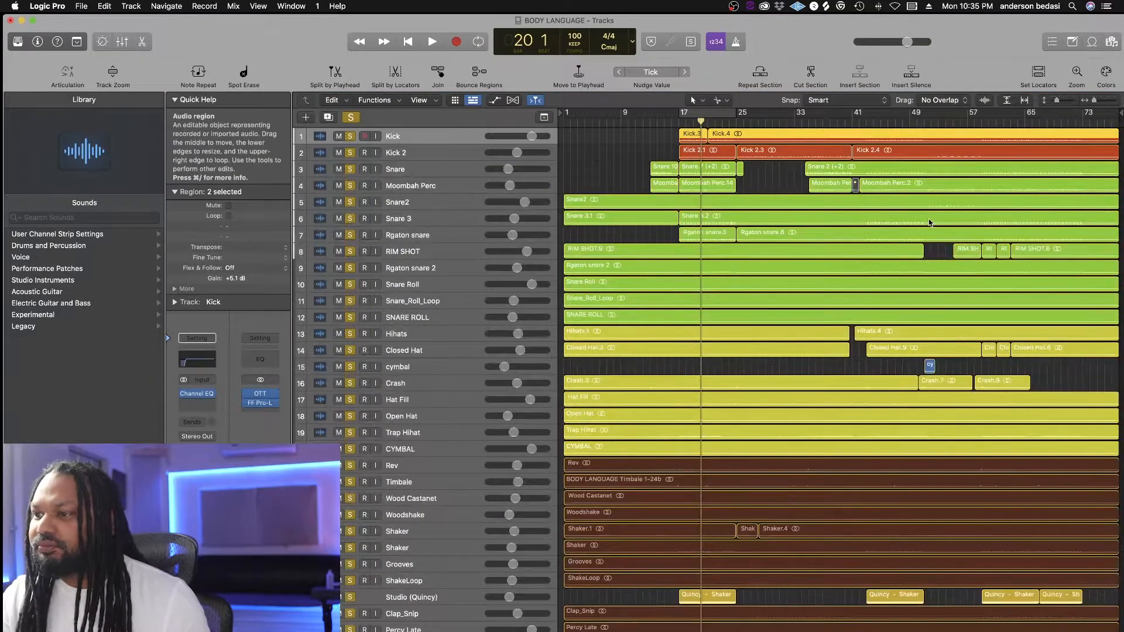
scroll(929, 223, "down", 10)
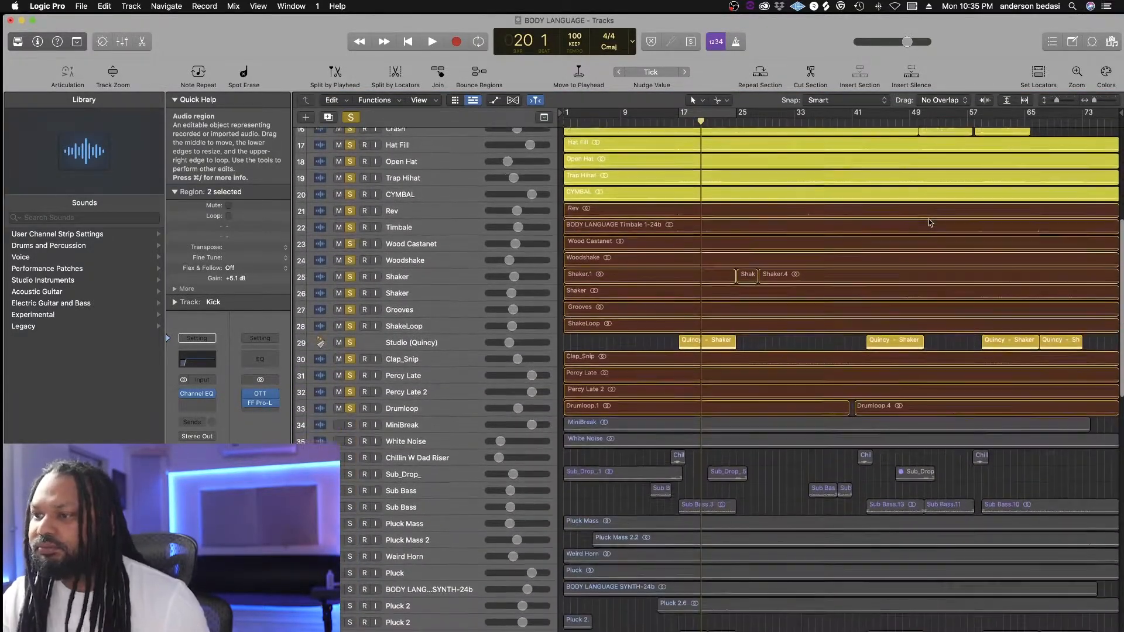
scroll(930, 223, "up", 9)
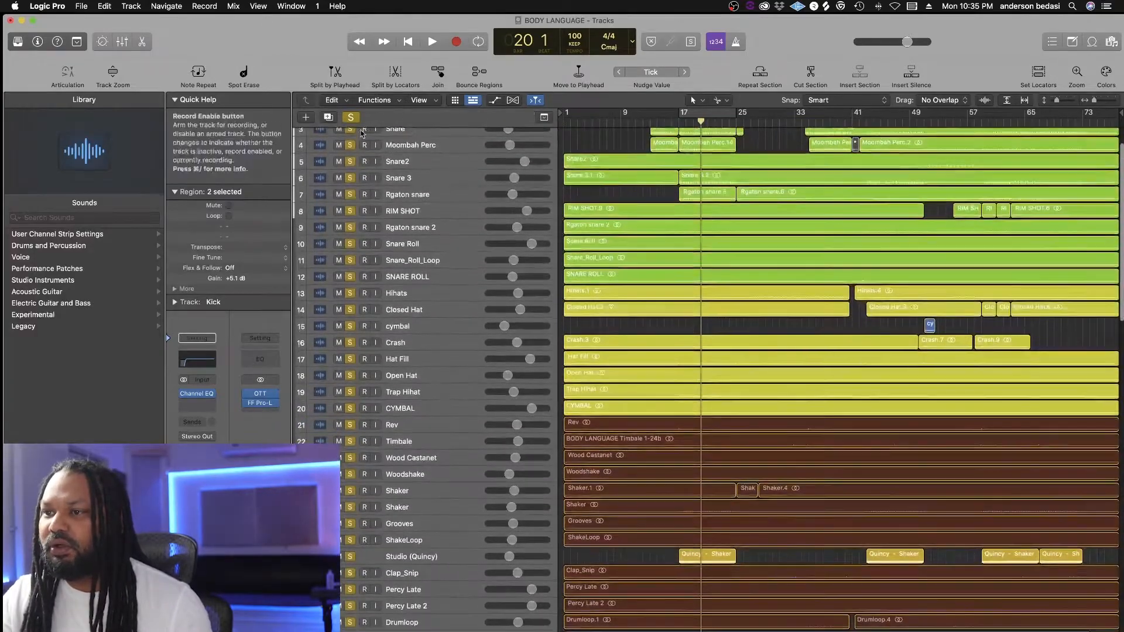
left_click(350, 144)
scroll(352, 144, "up", 3)
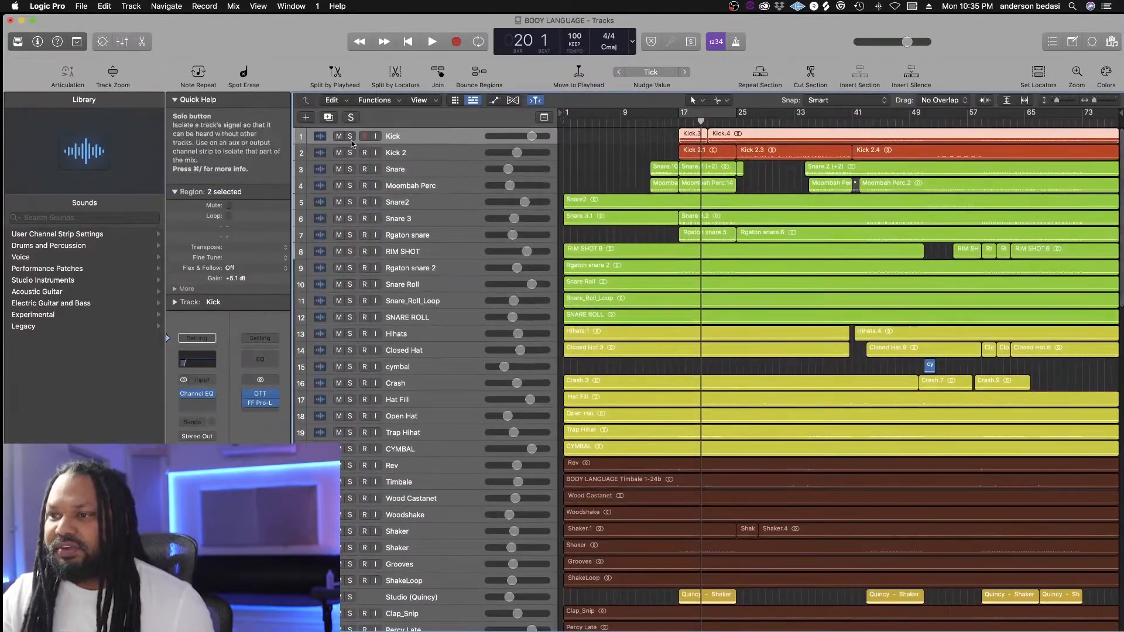
- Solo the Kick track, play it with the bar 17–25 cycle range enabled, and move the cycle range to bars 25–33
left_click(350, 137)
left_click(718, 113)
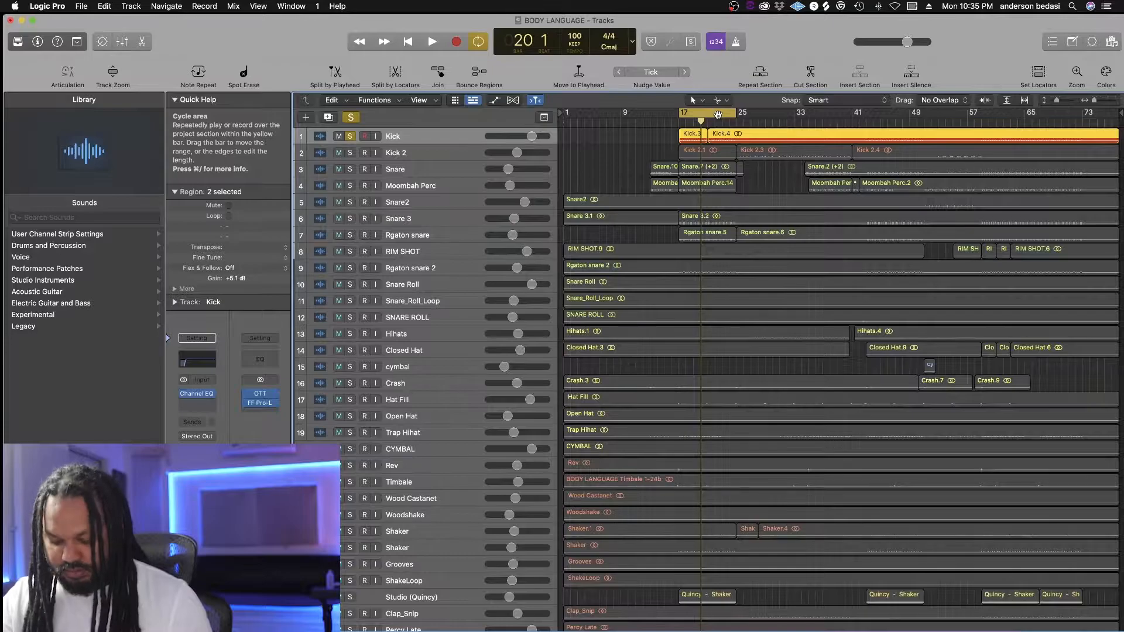
key("space")
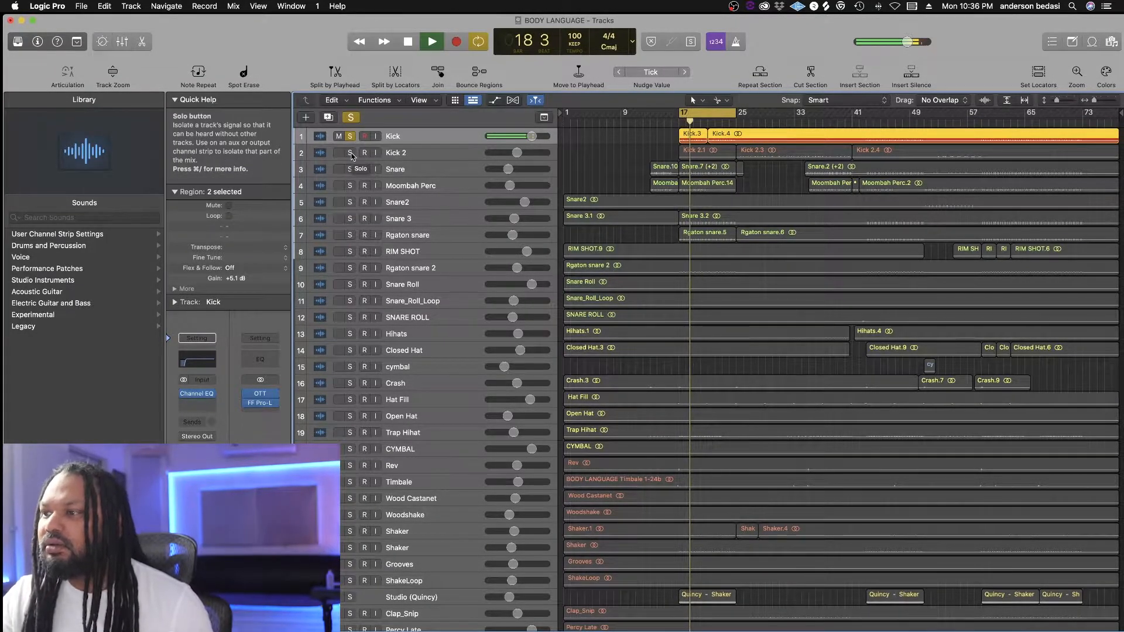
left_click_drag(711, 112, 764, 113)
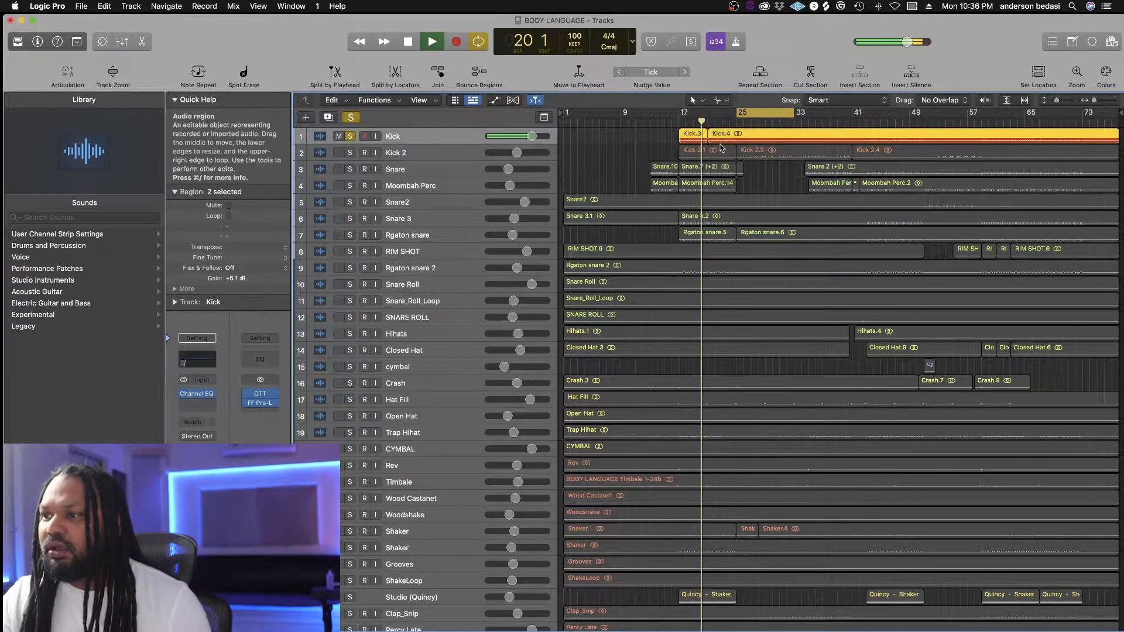
key("space")
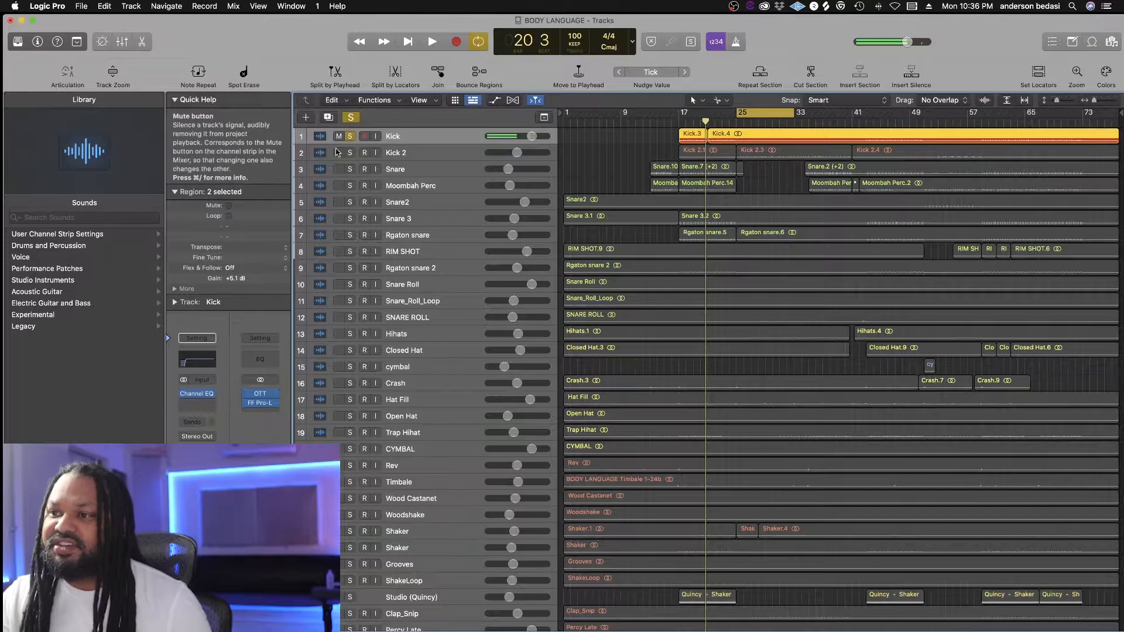
- Solo Kick 2 instead of Kick and listen to it from bar 25
left_click(349, 152)
left_click(350, 136)
key("space")
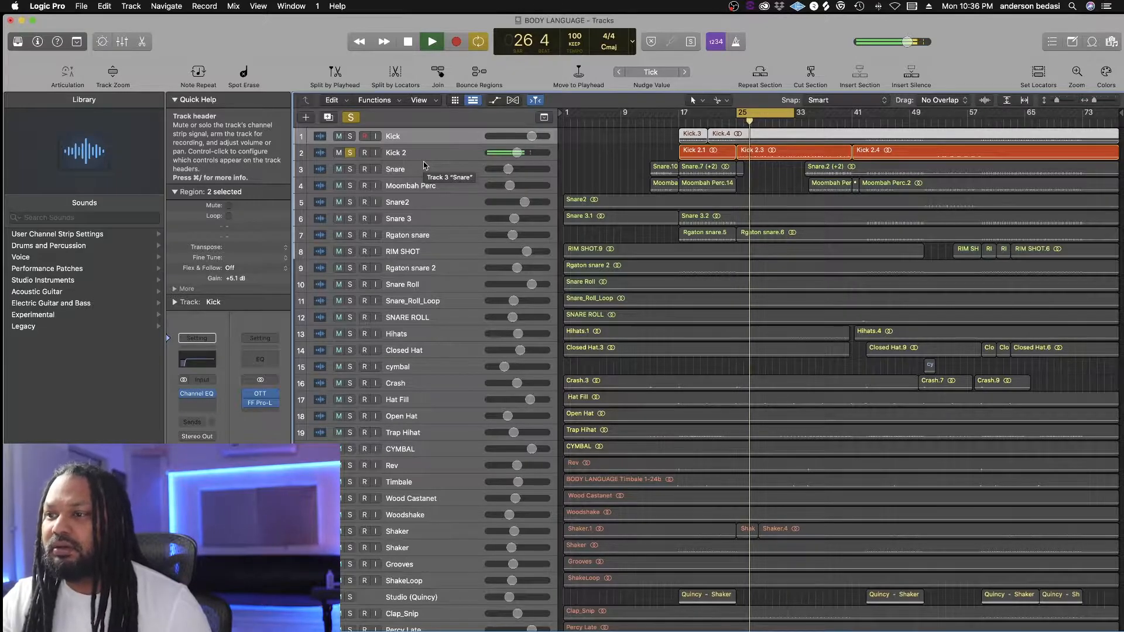
key("space")
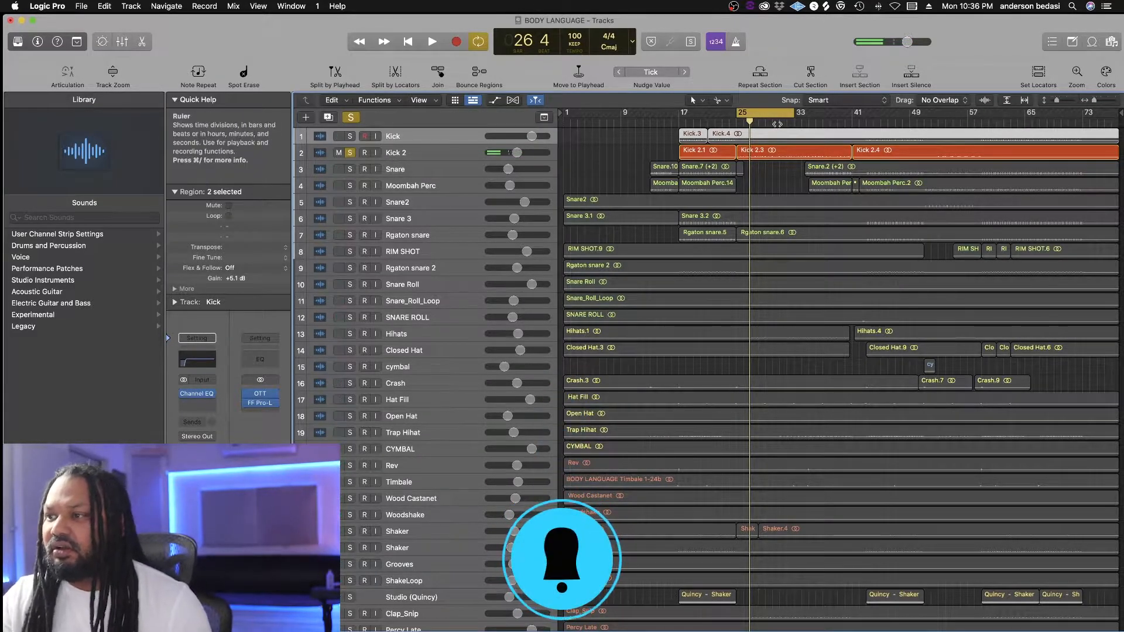
- Move the cycle range back to bars 17–25 and solo the Snare track instead of Kick 2 to play it
left_click_drag(777, 124, 719, 124)
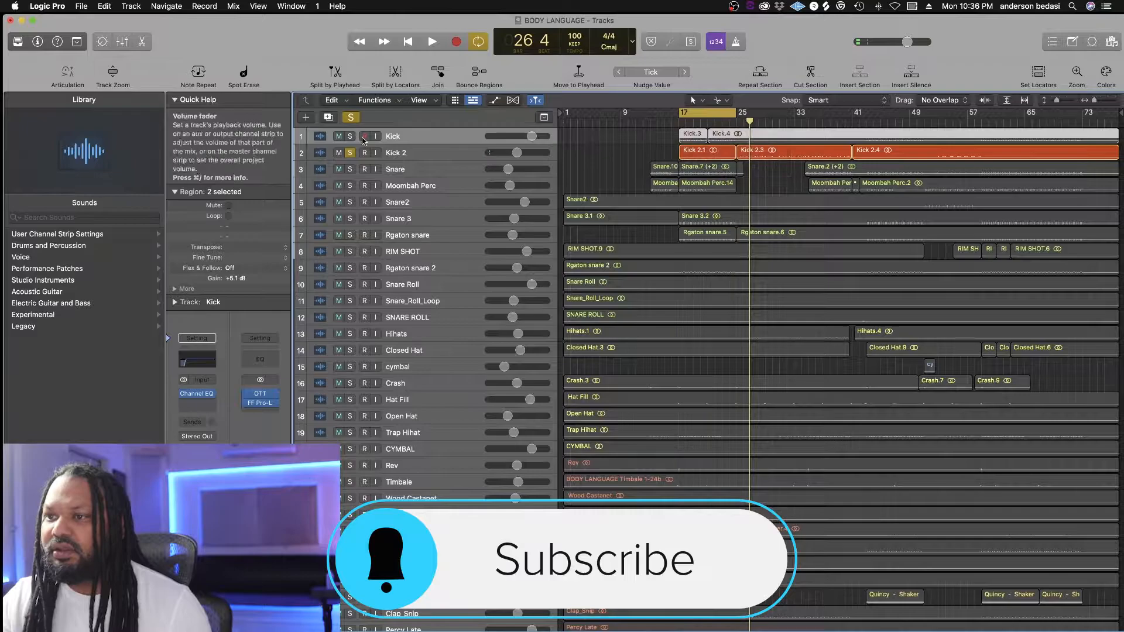
left_click(349, 152)
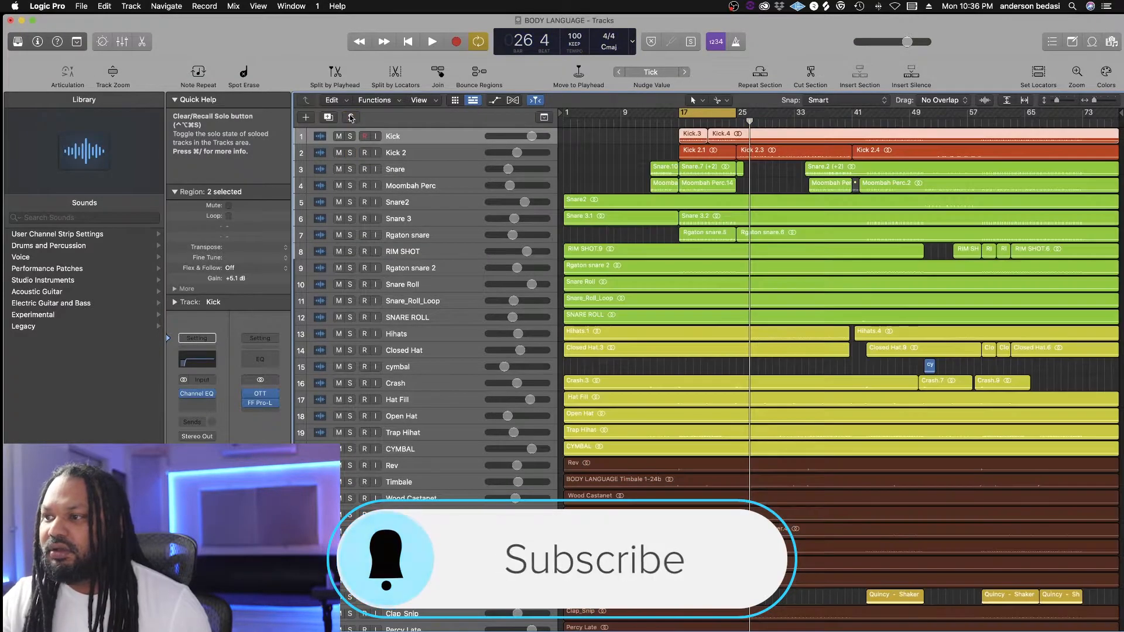
left_click(352, 170)
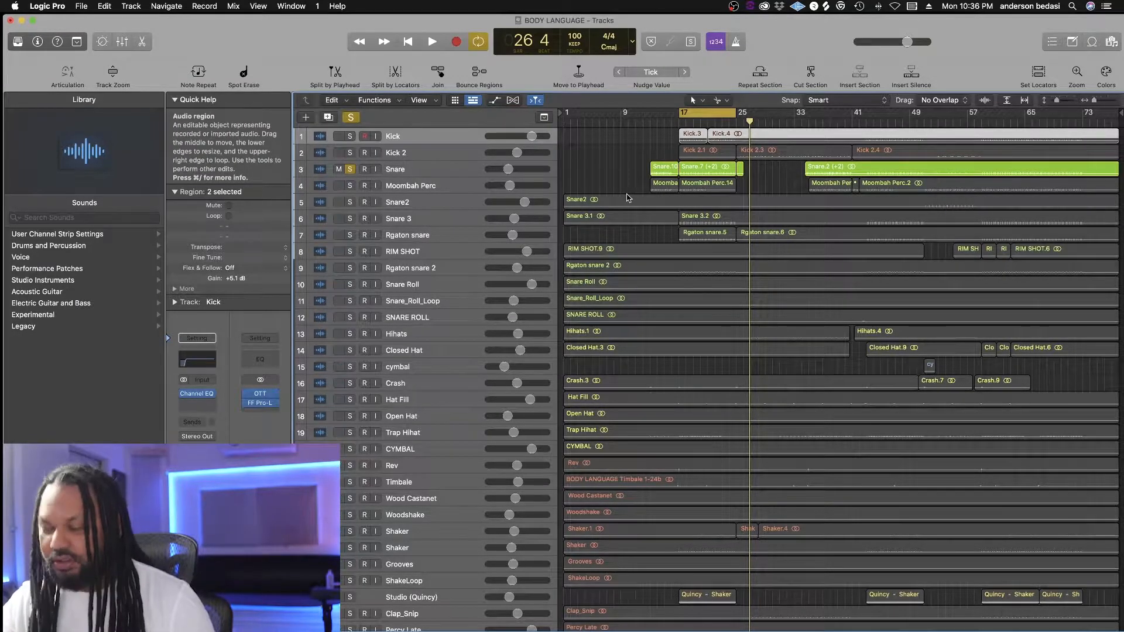
key("space")
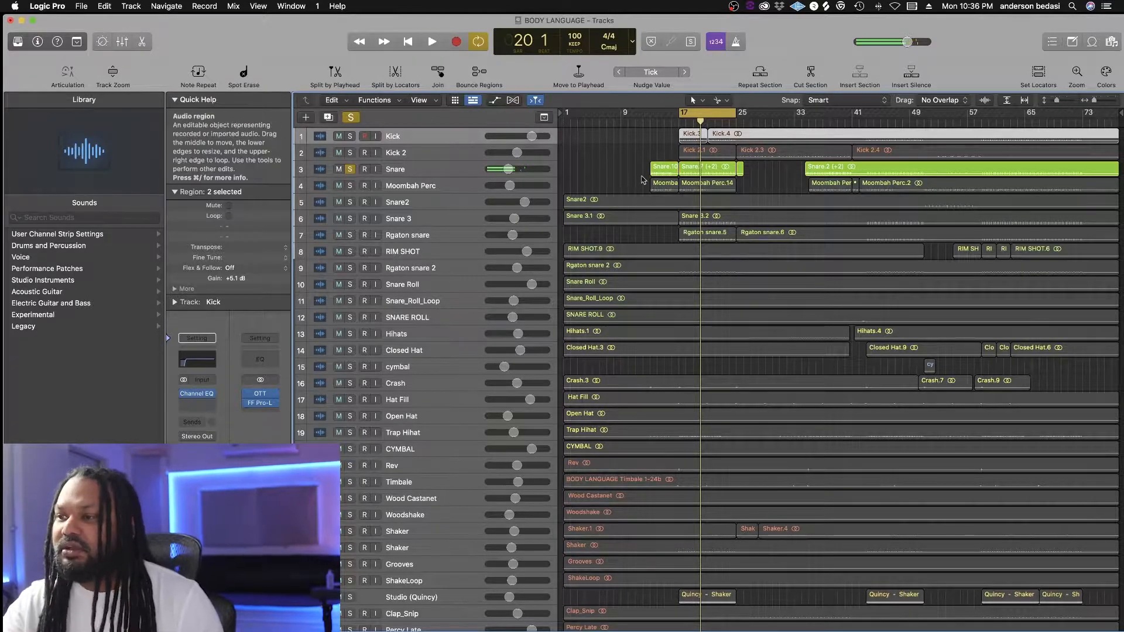
- Solo Moombah Perc instead of Snare and listen to it in the cycle range
left_click(350, 185)
left_click(350, 170)
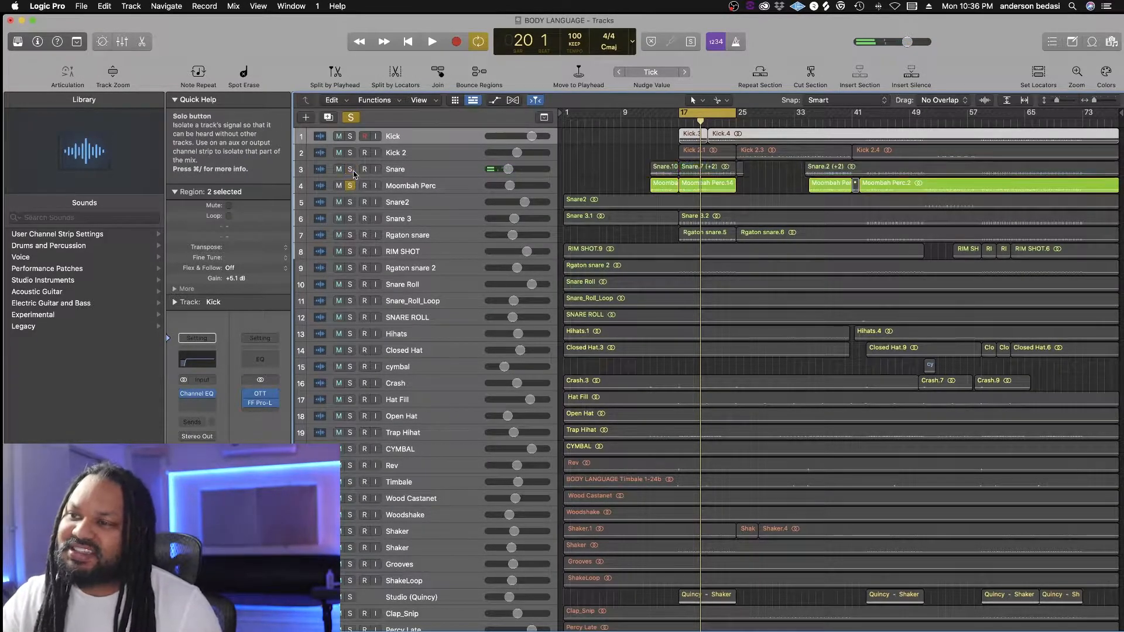
key("space")
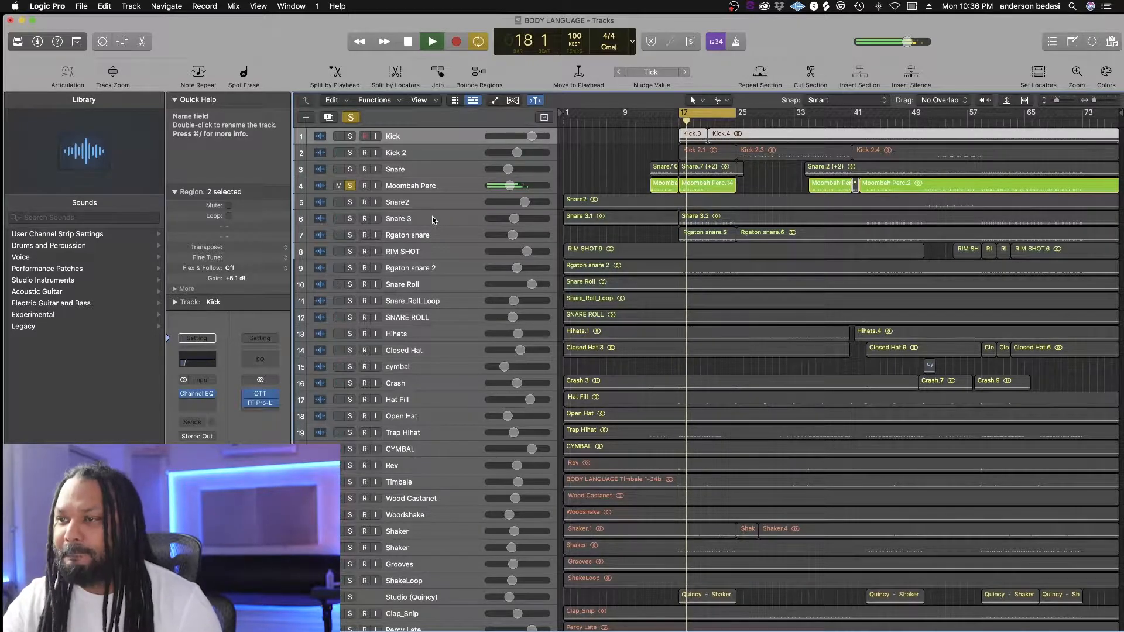
key("space")
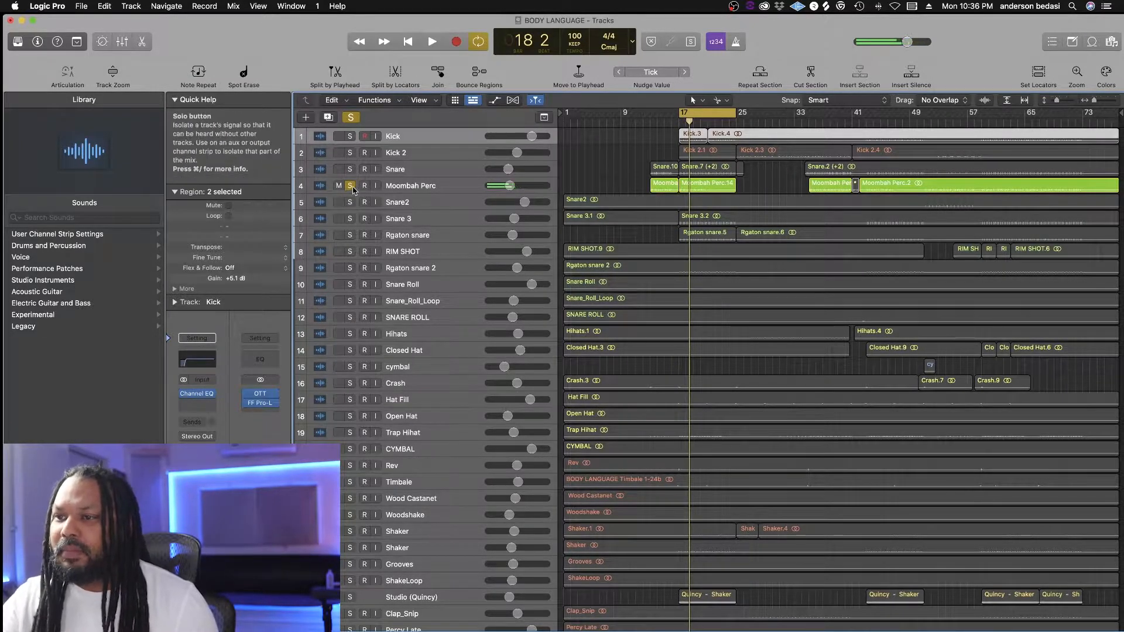
- Clear the Moombah Perc solo and play the Snare 3 track soloed
left_click(351, 117)
scroll(426, 207, "down", 2)
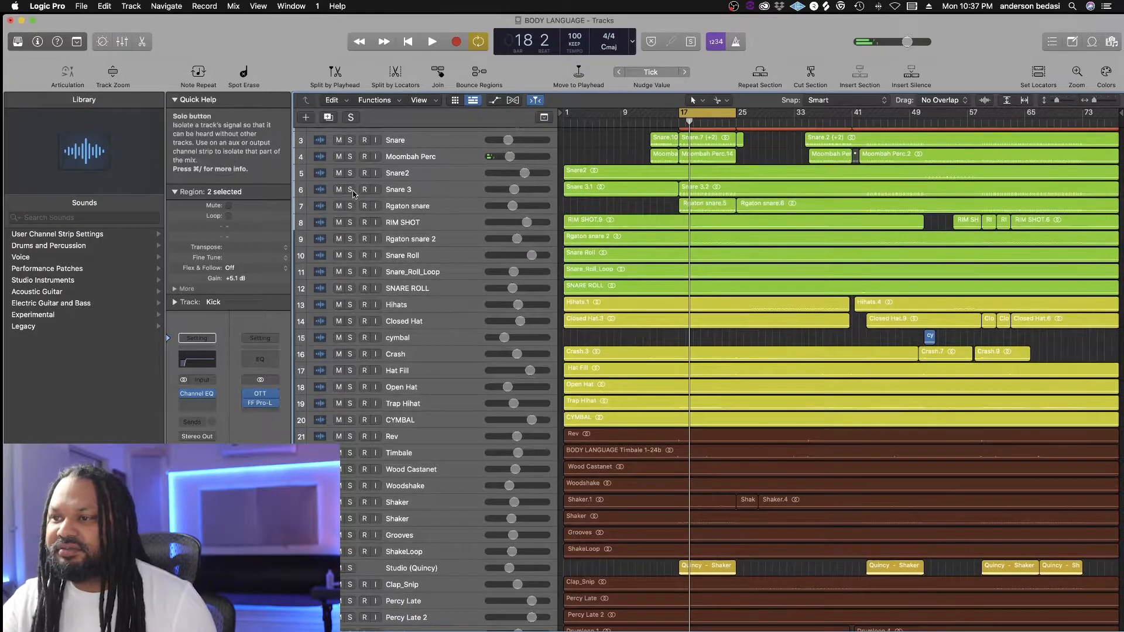
left_click(351, 190)
key("space")
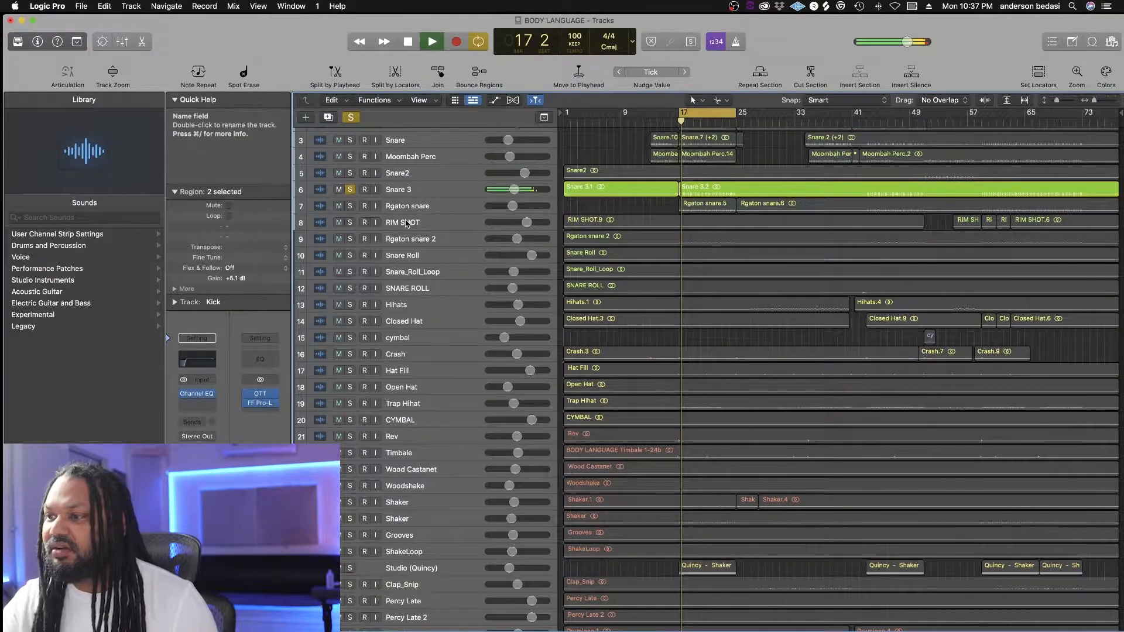
- Add Rgaton snare to the solo, remove Snare 3 from it, and listen to Rgaton snare alone
left_click(350, 206)
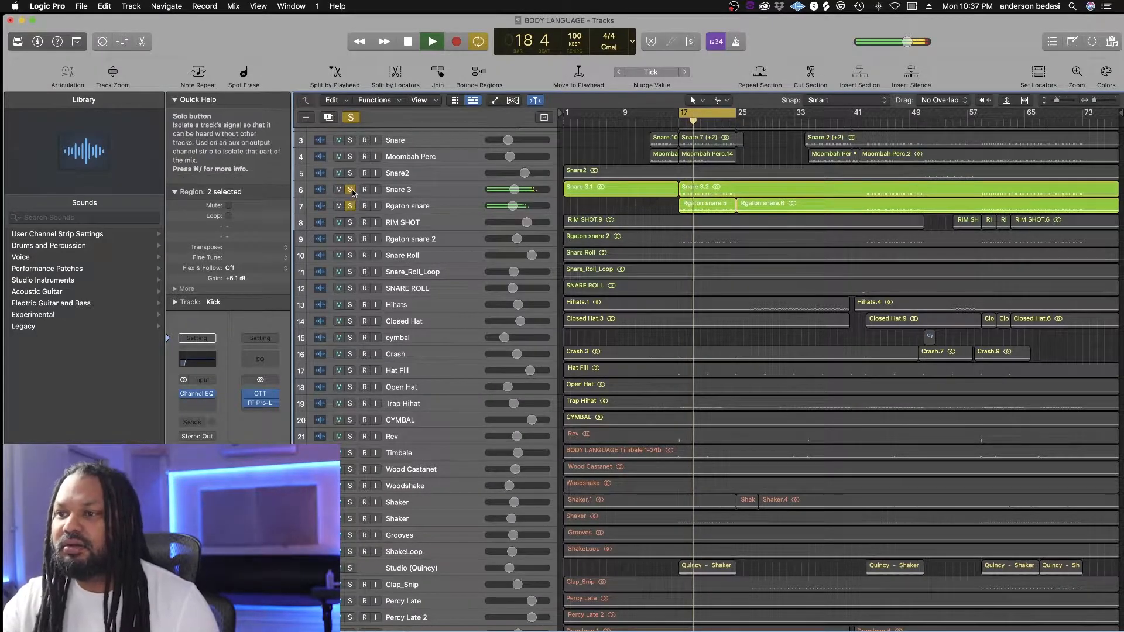
key("space")
left_click(351, 190)
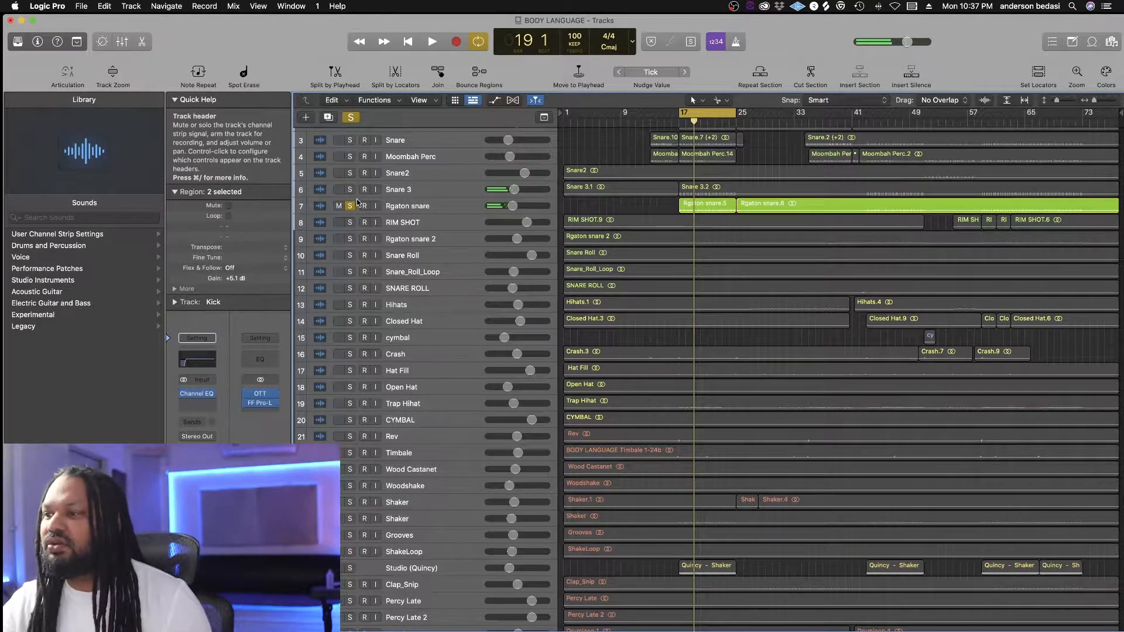
key("space")
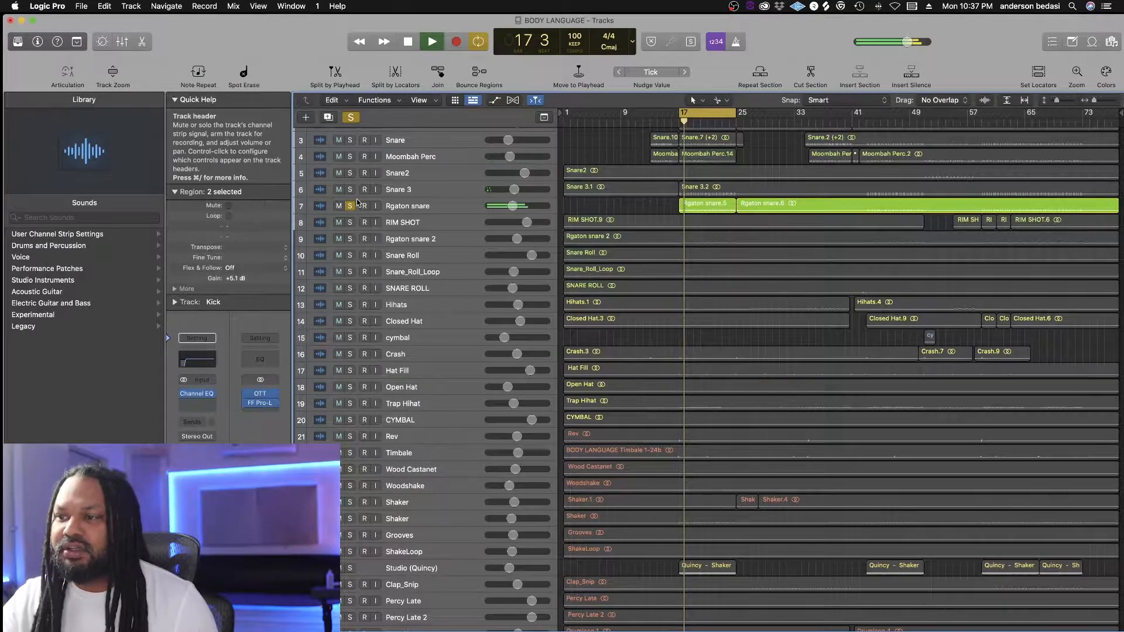
key("space")
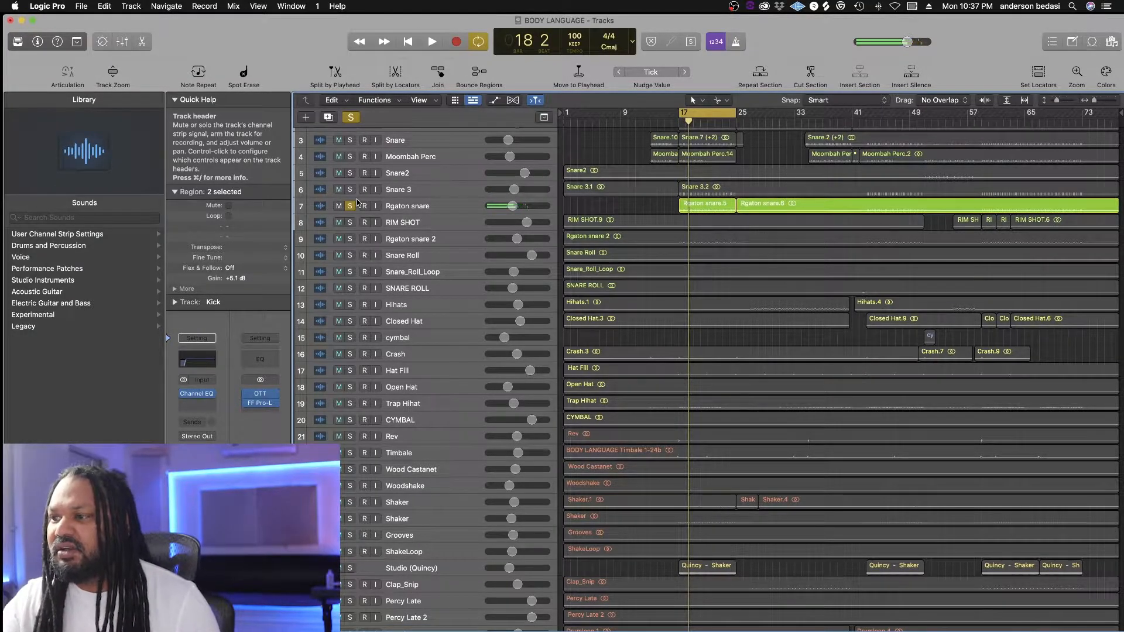
- Listen to Rgaton snare 2 soloed in place of Rgaton snare and clear its solo
left_click(350, 239)
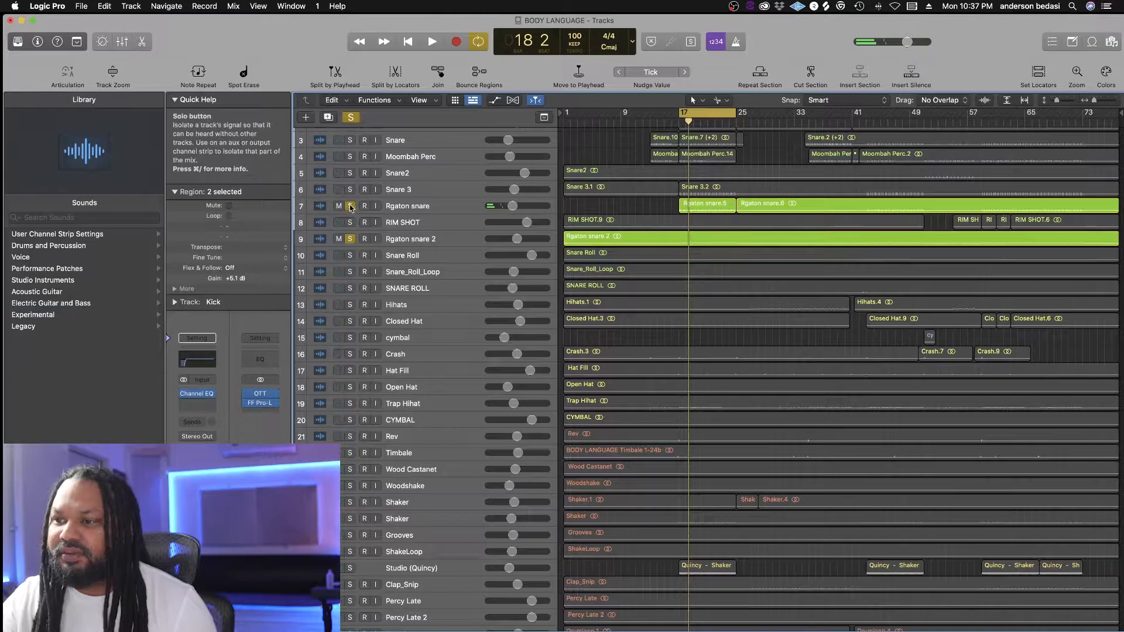
left_click(350, 206)
key("space")
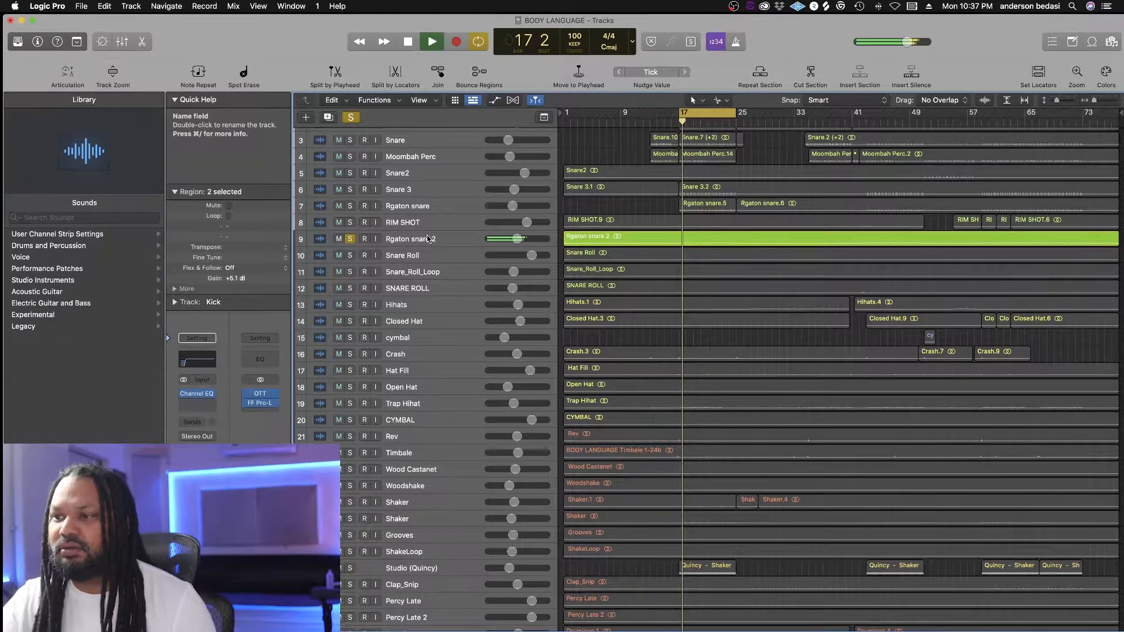
key("space")
left_click(350, 239)
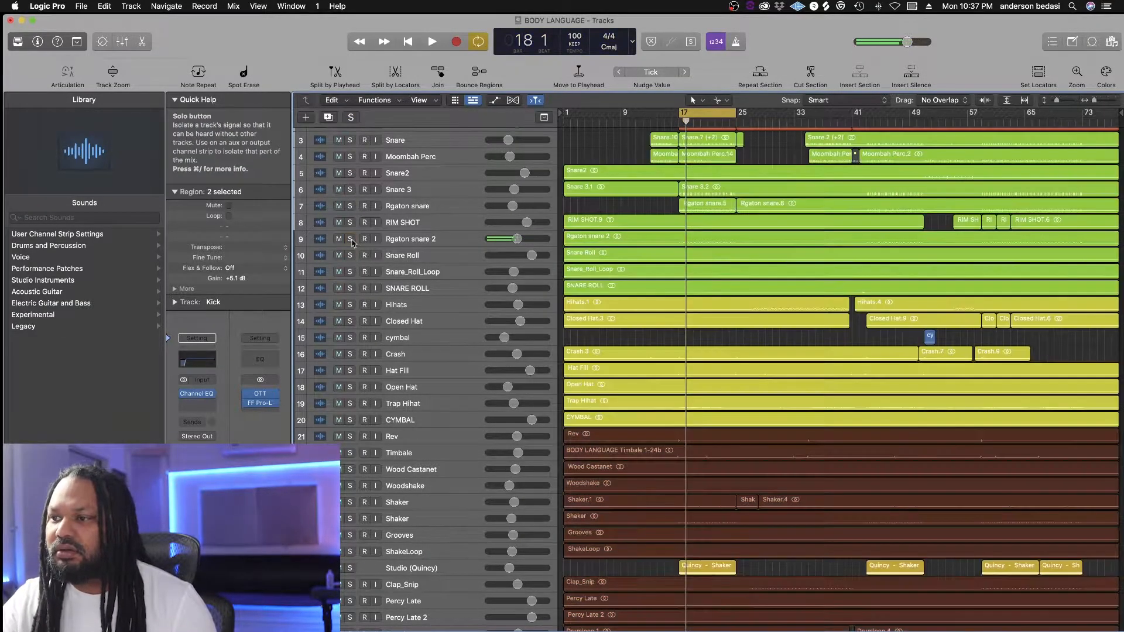
- Solo the Trap Hihat track among the yellow hi-hat and cymbal tracks and play it in the cycle range
scroll(527, 316, "down", 3)
scroll(537, 325, "up", 2)
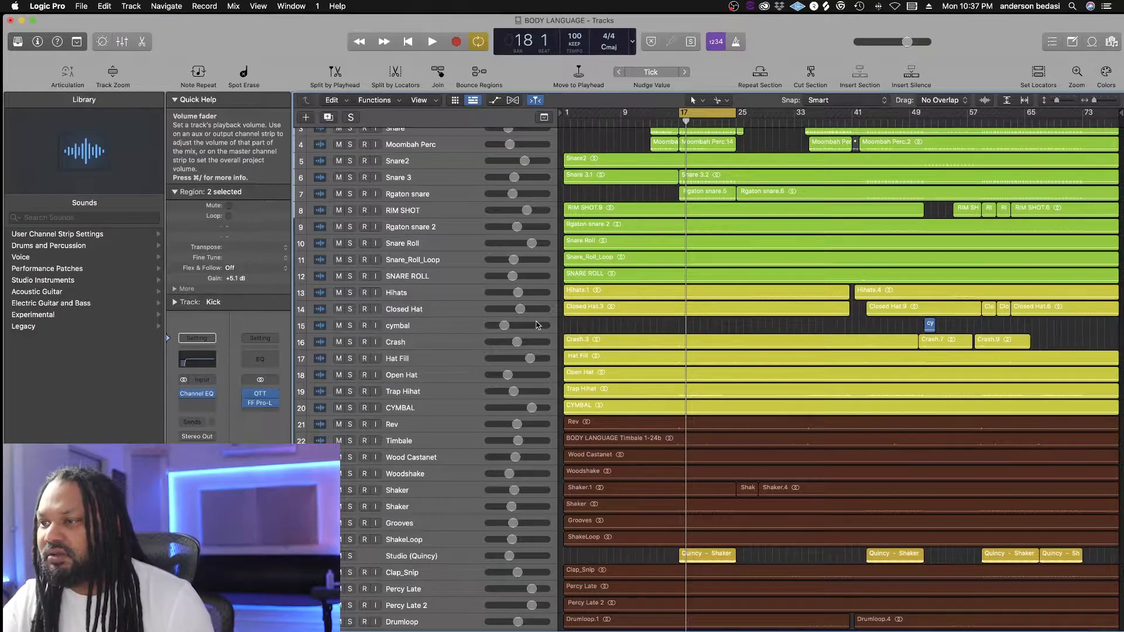
scroll(536, 325, "down", 5)
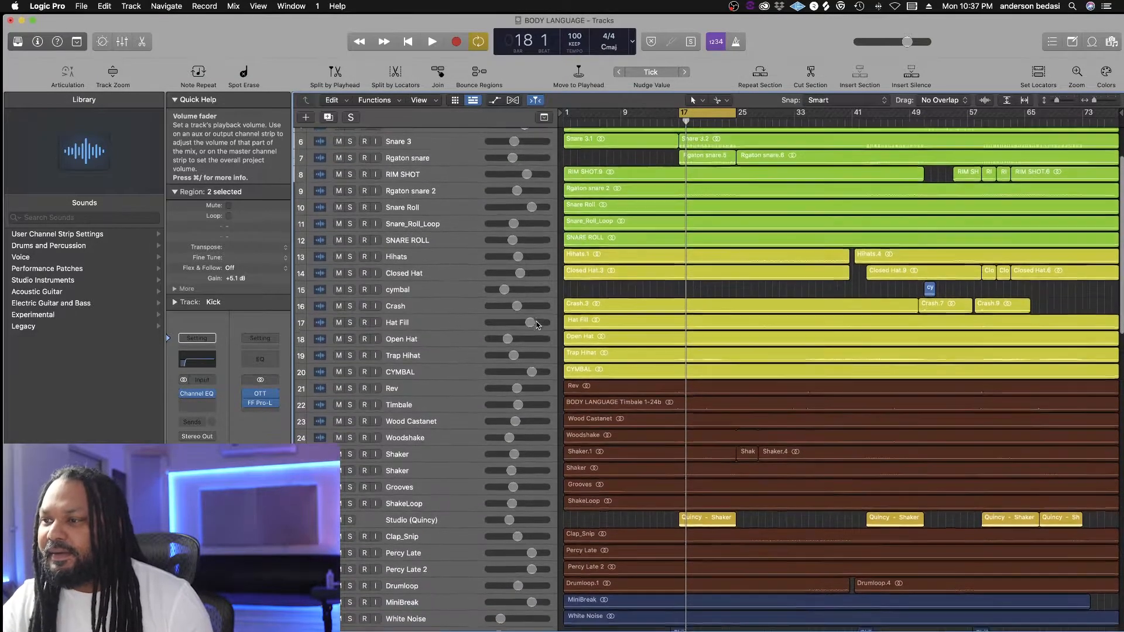
scroll(536, 325, "down", 1)
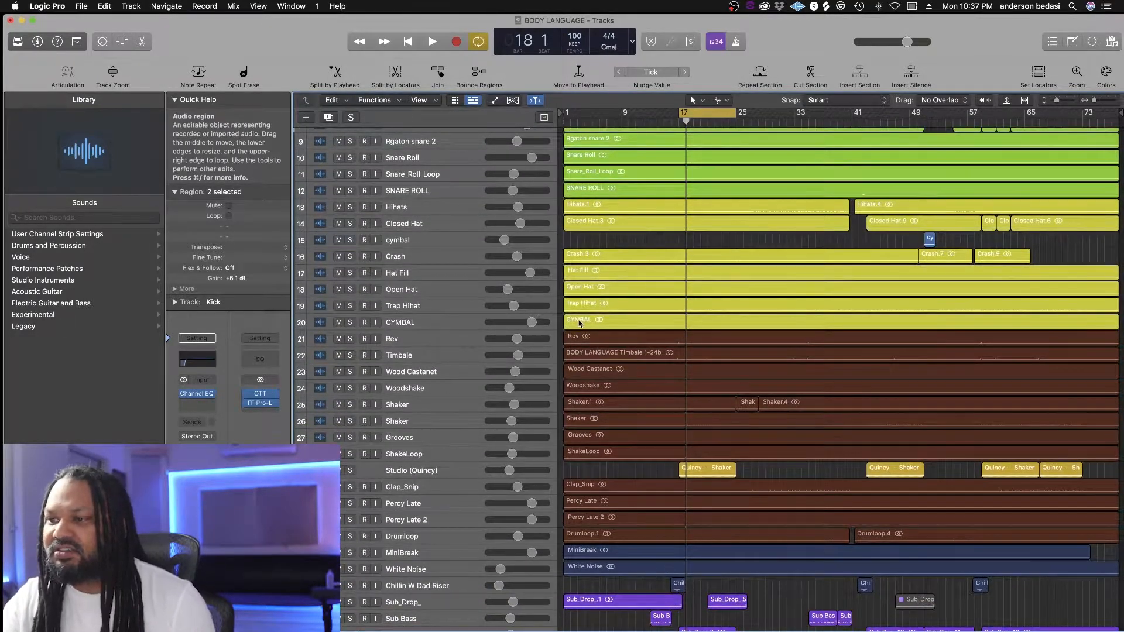
left_click(350, 306)
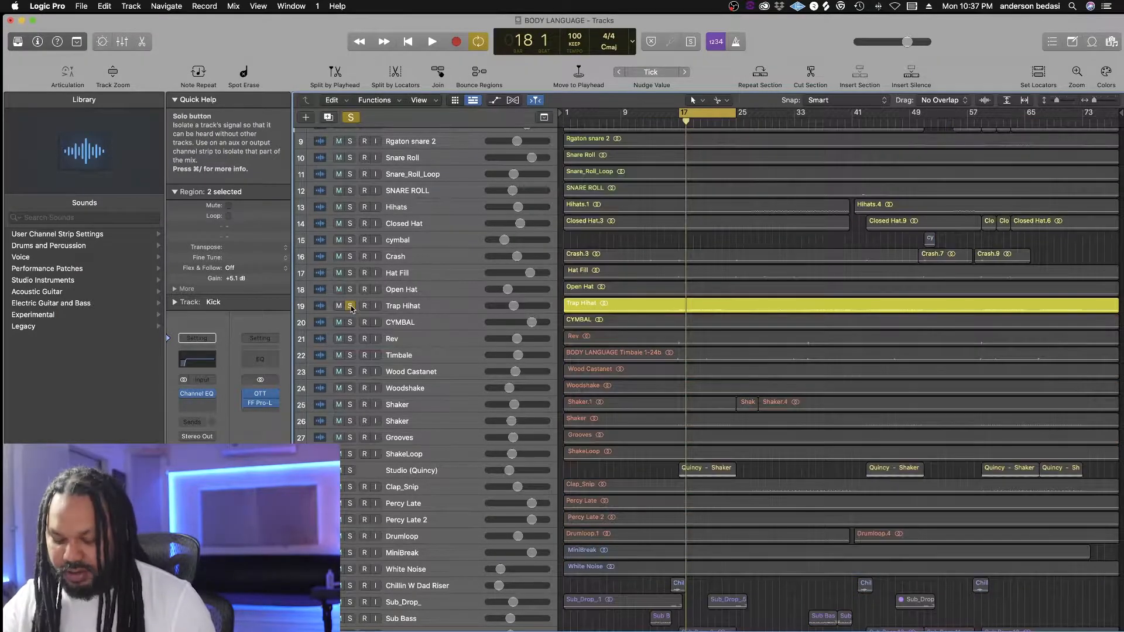
key("space")
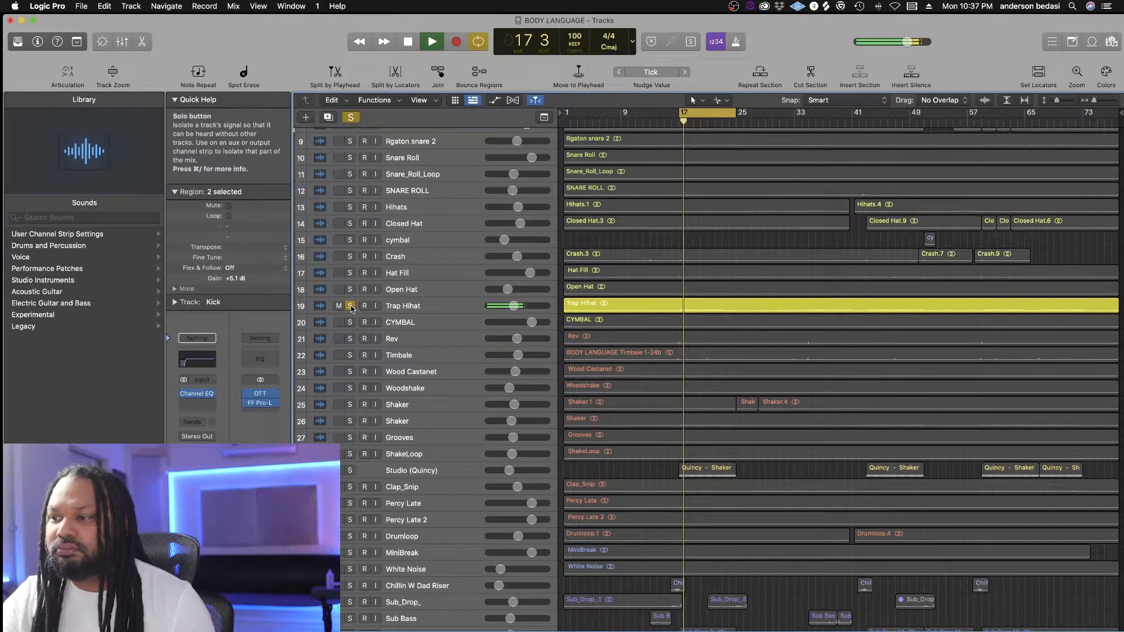
- Add Hat Fill, Crash and Open Hat to the Trap Hihat solo, listen to them together and enlarge the track height
left_click(350, 273)
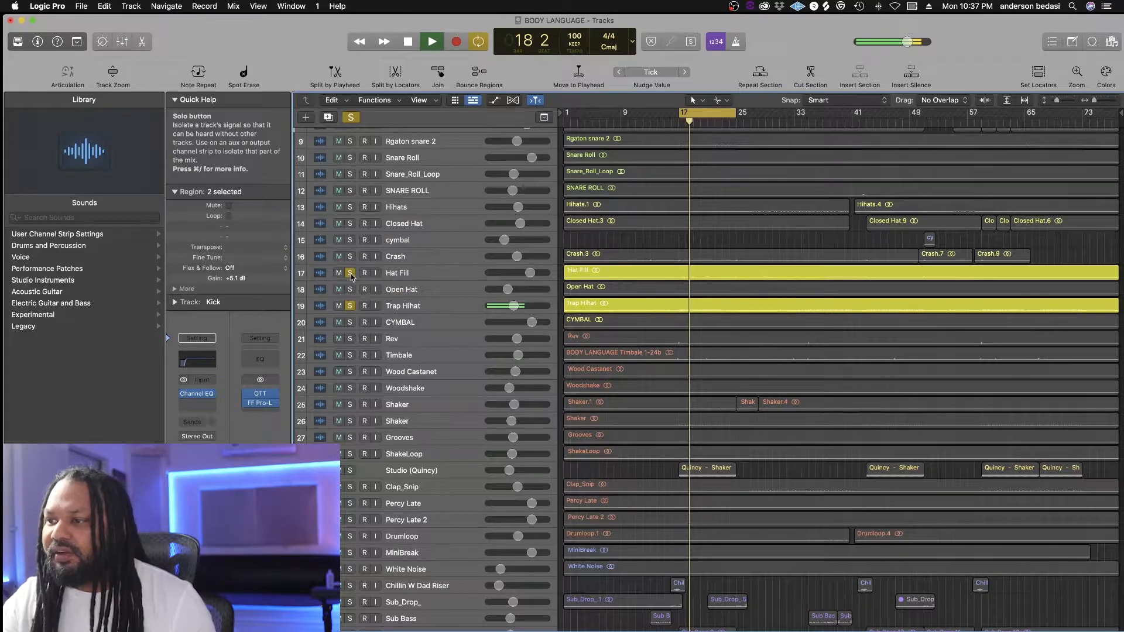
left_click(350, 257)
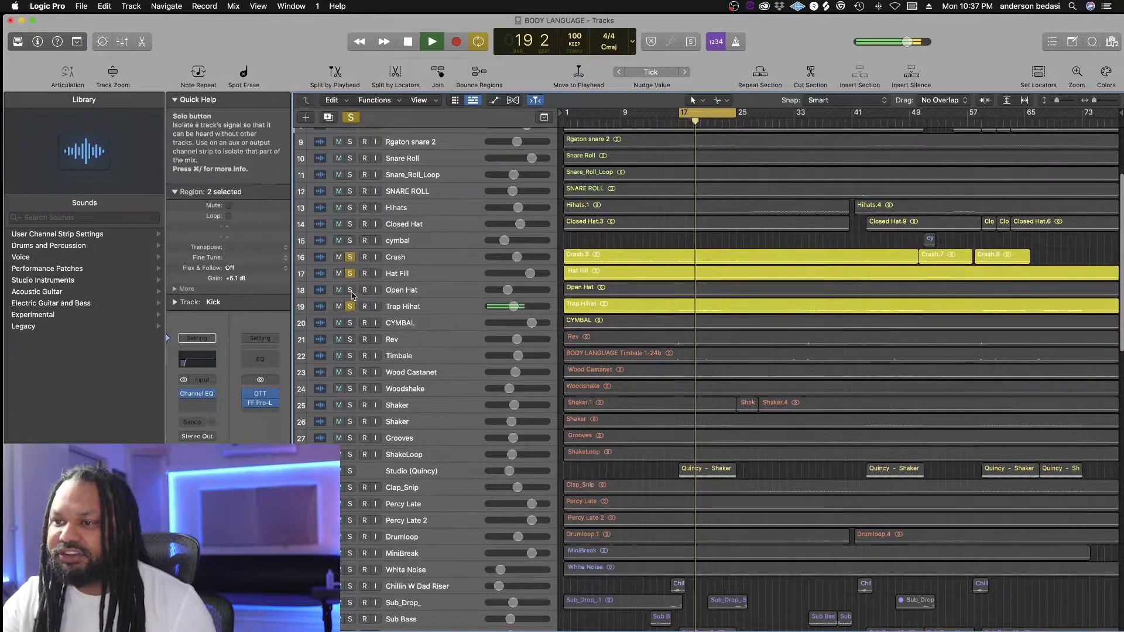
left_click(350, 290)
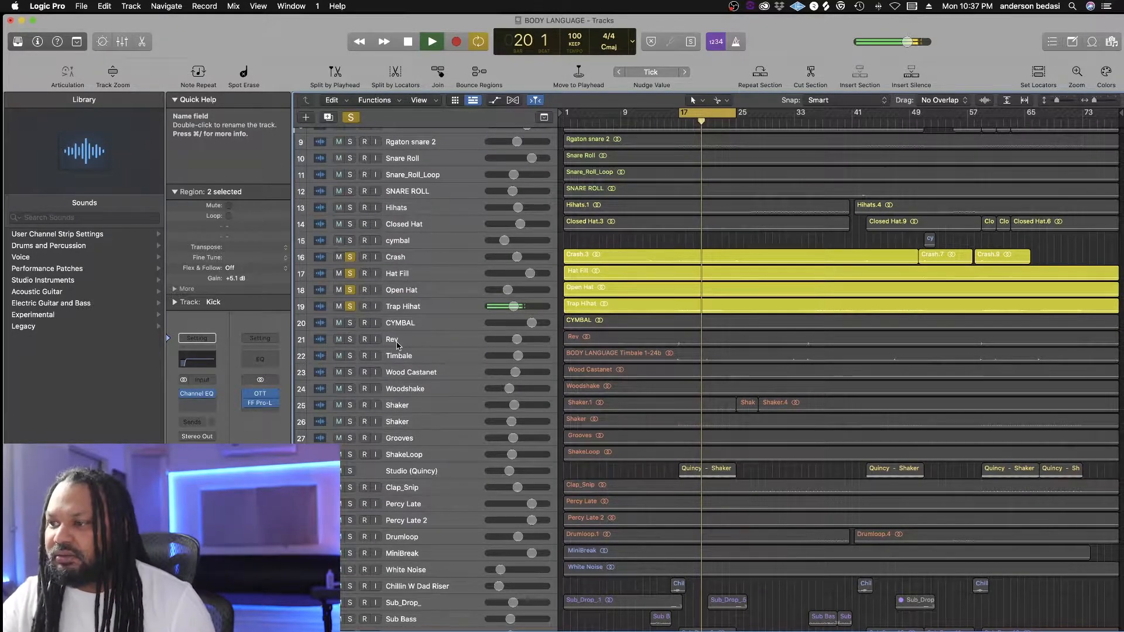
left_click_drag(1058, 100, 1060, 102)
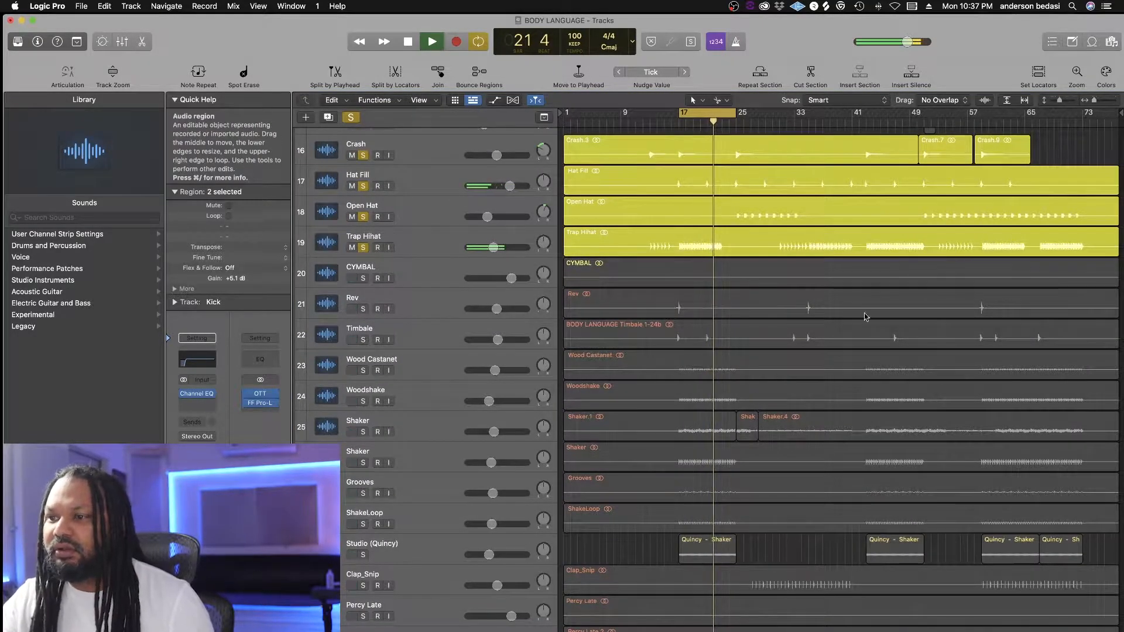
key("space")
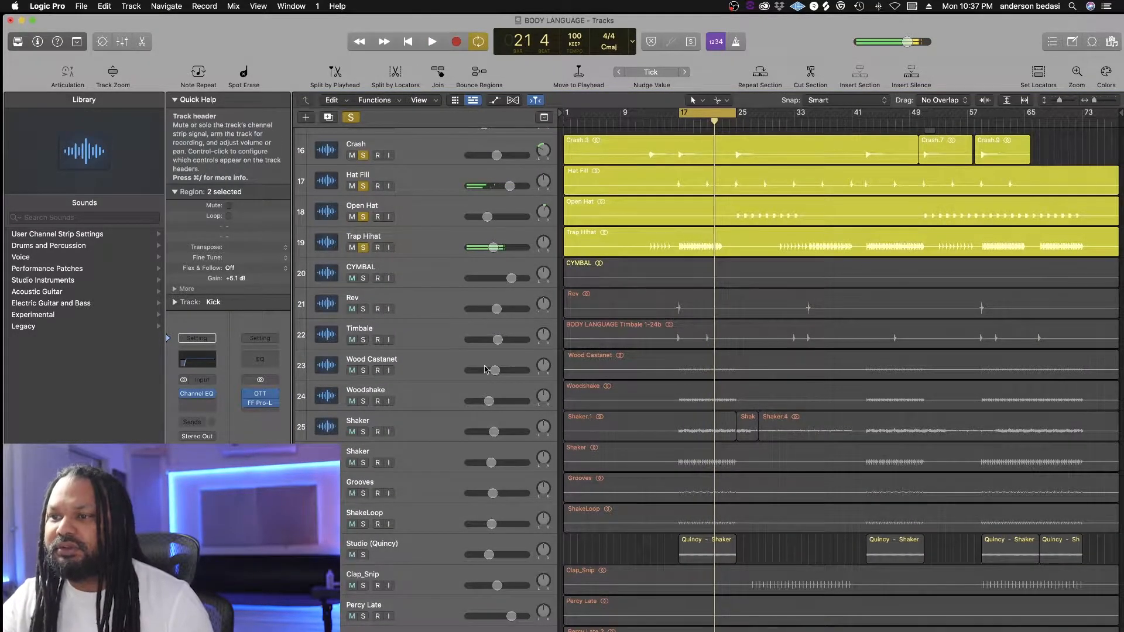
- Add the Rev and Timbale tracks to the solo, listen to the group and clear all solos
left_click(363, 309)
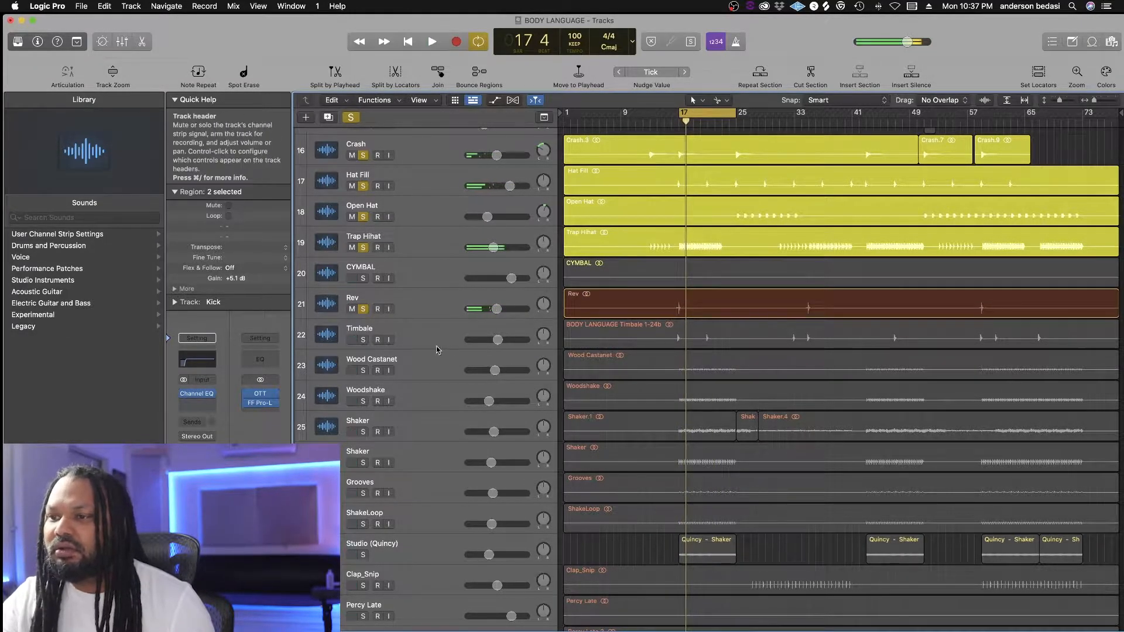
left_click(362, 340)
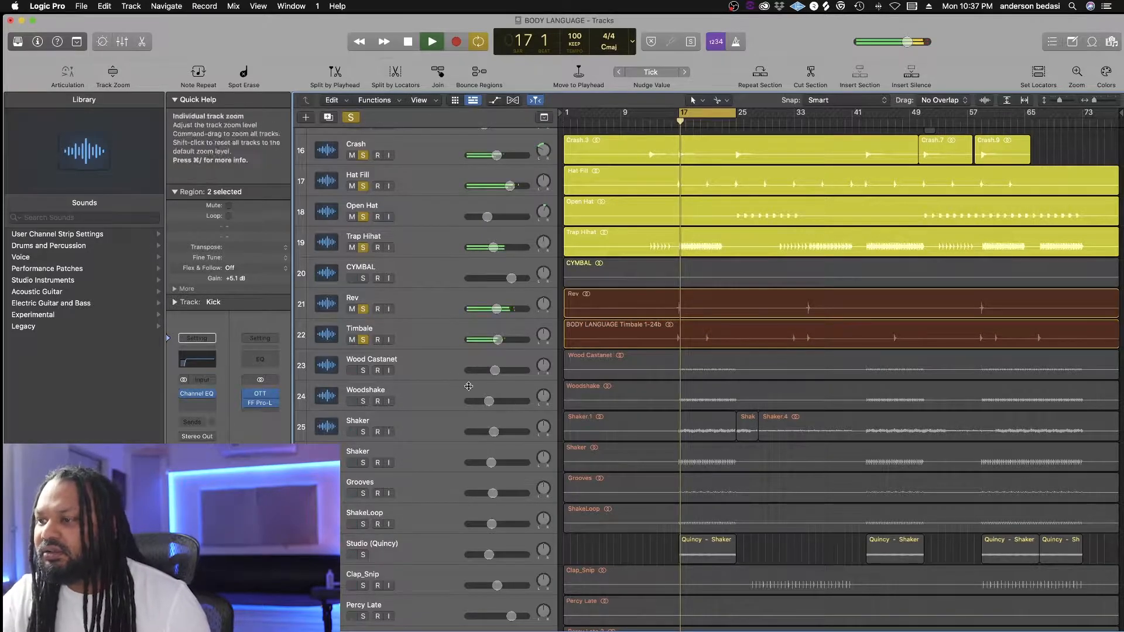
key("space")
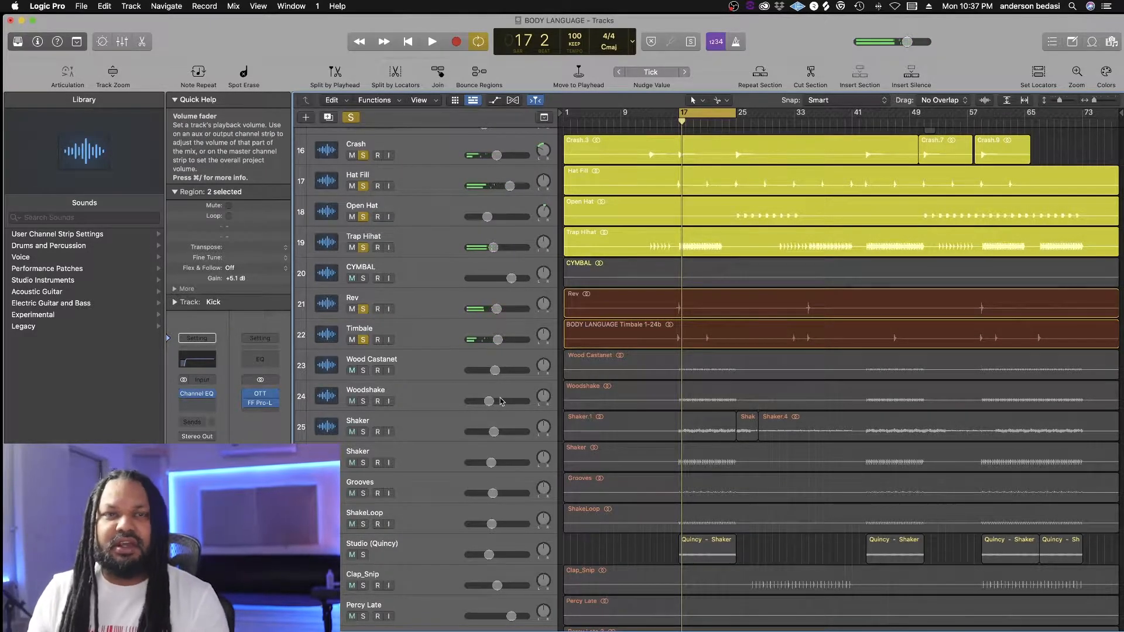
left_click(351, 117)
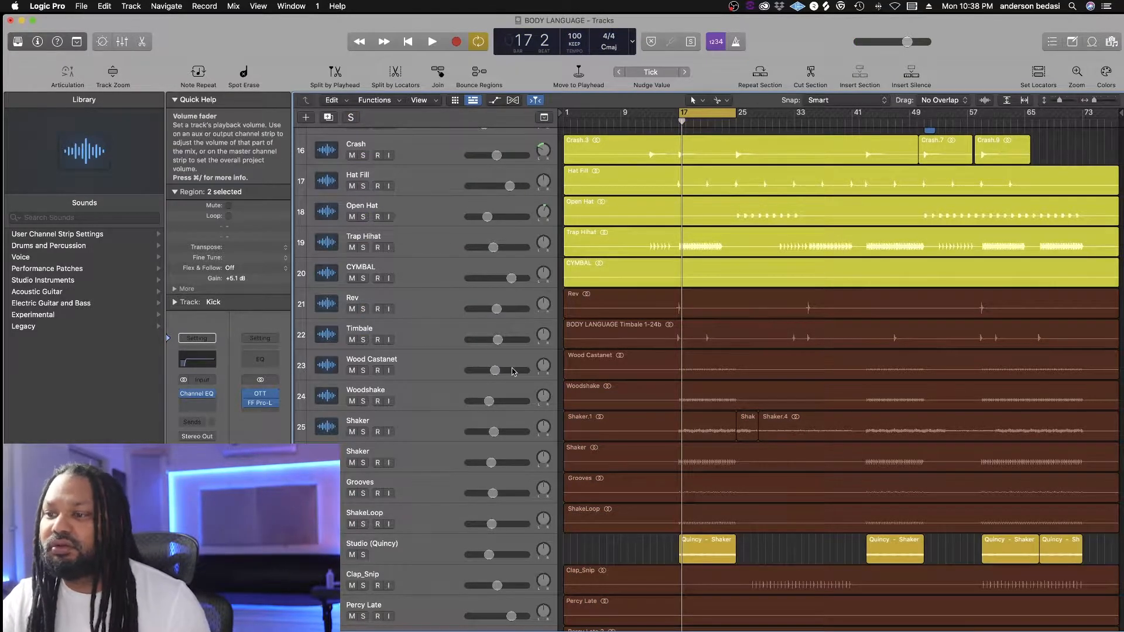
- Solo the Woodshake track, play it briefly in the cycle range and stop
scroll(536, 384, "down", 3)
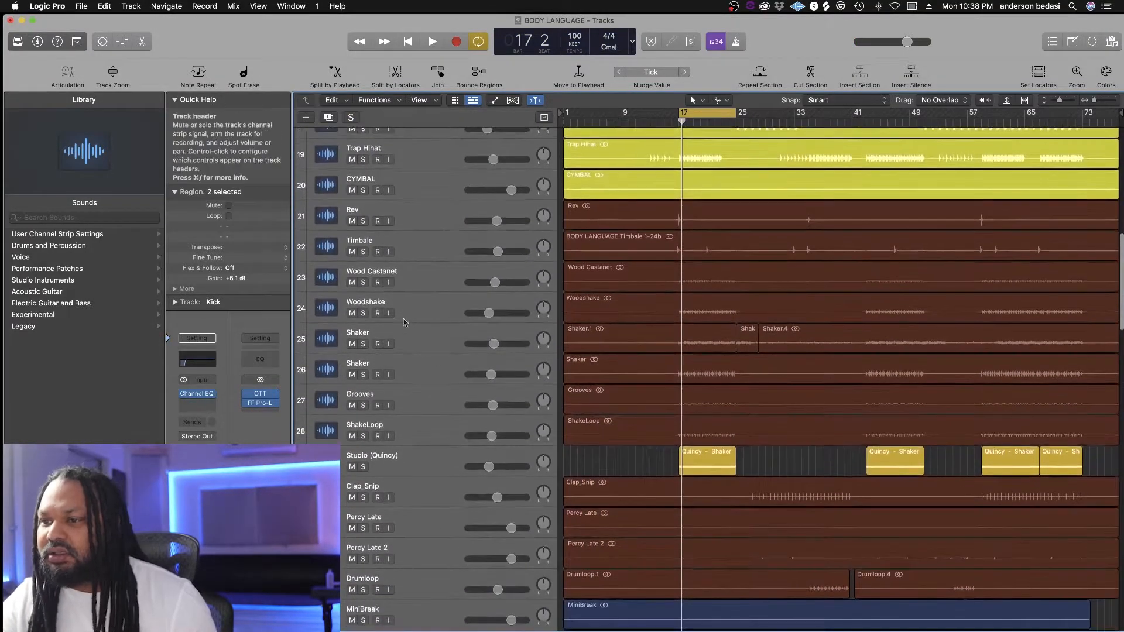
left_click(363, 315)
key("space")
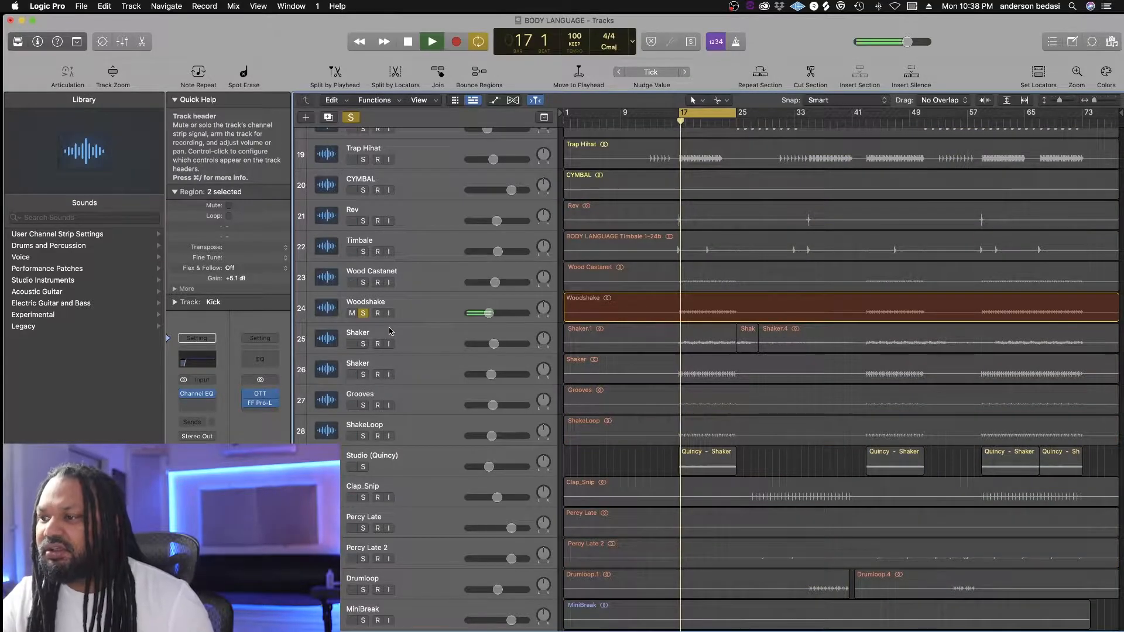
key("space")
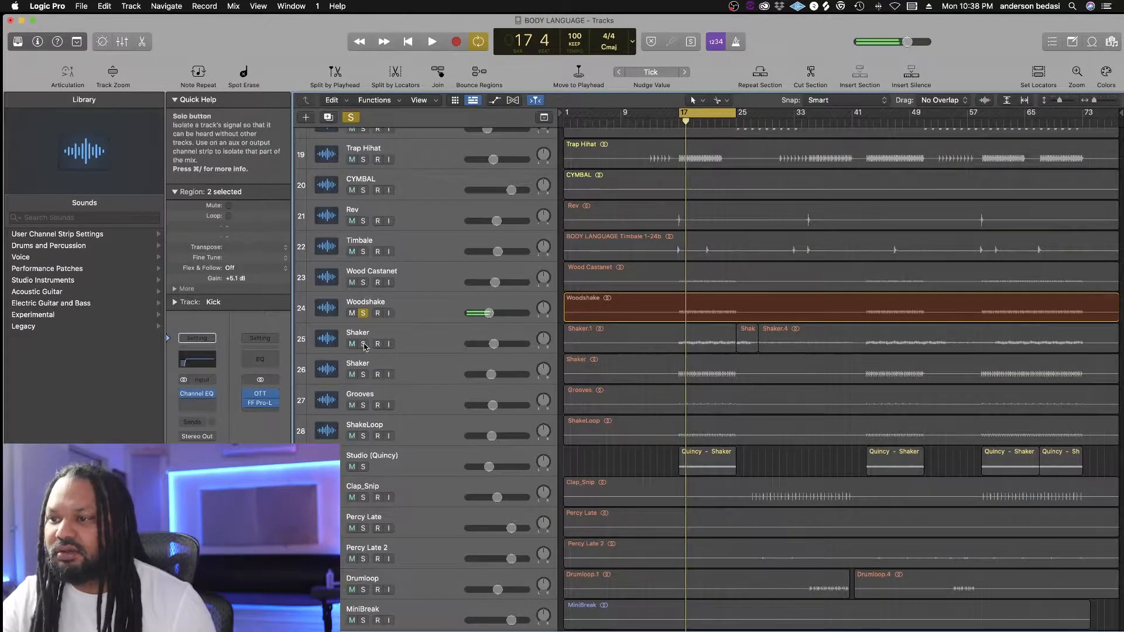
- Solo the Shaker on track 25 in place of Woodshake and play it
left_click(362, 344)
left_click(363, 313)
key("space")
scroll(411, 369, "down", 3)
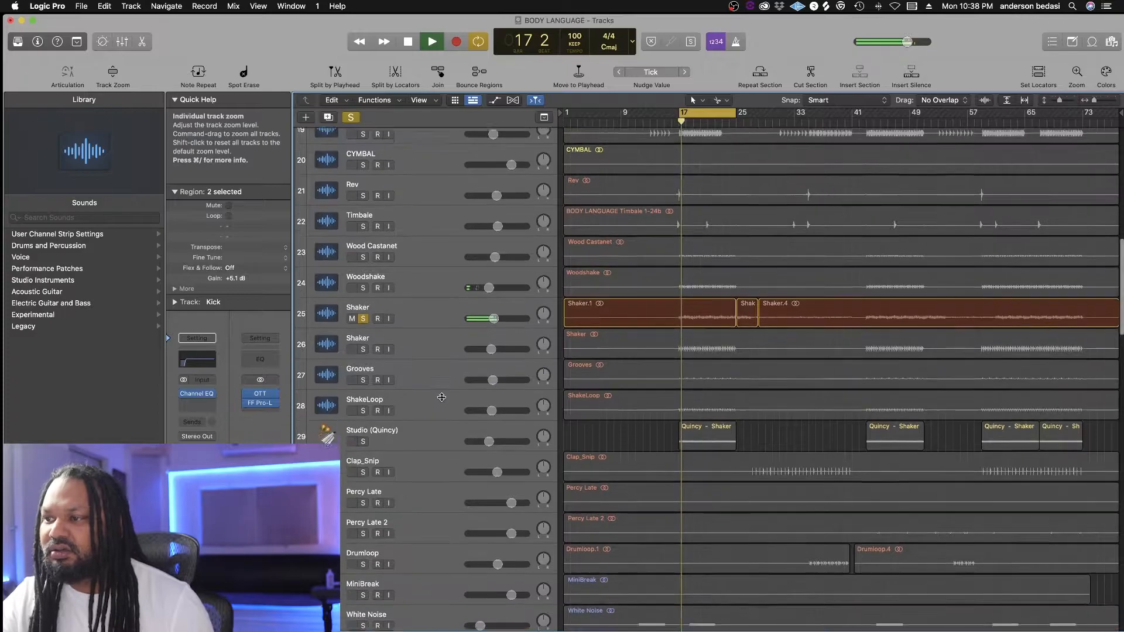
- Listen to the Shaker on track 26 soloed in place of the track 25 Shaker and stop playback
left_click(362, 322)
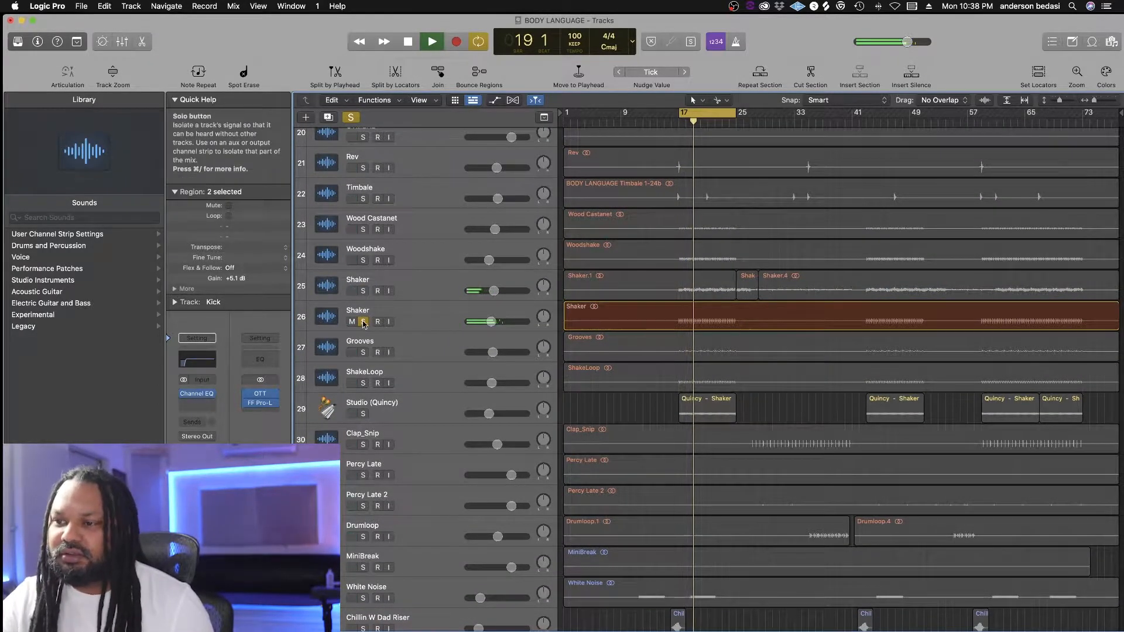
left_click(363, 291)
scroll(363, 324, "up", 1)
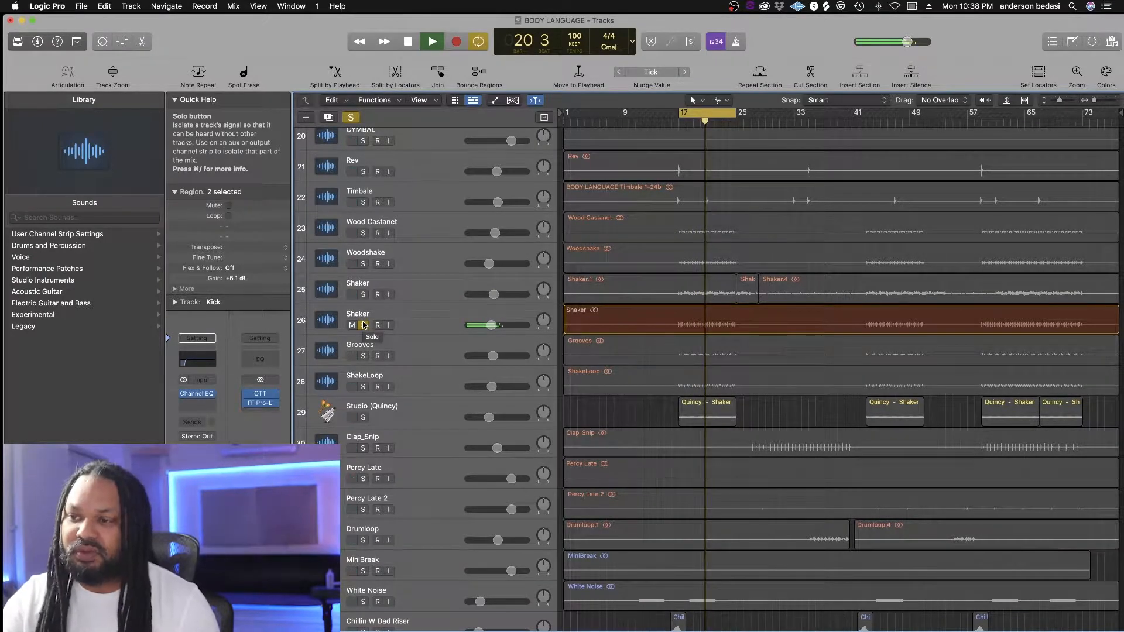
key("space")
- Listen to Grooves soloed in place of the track 26 Shaker, stop playback and clear its solo
left_click(363, 356)
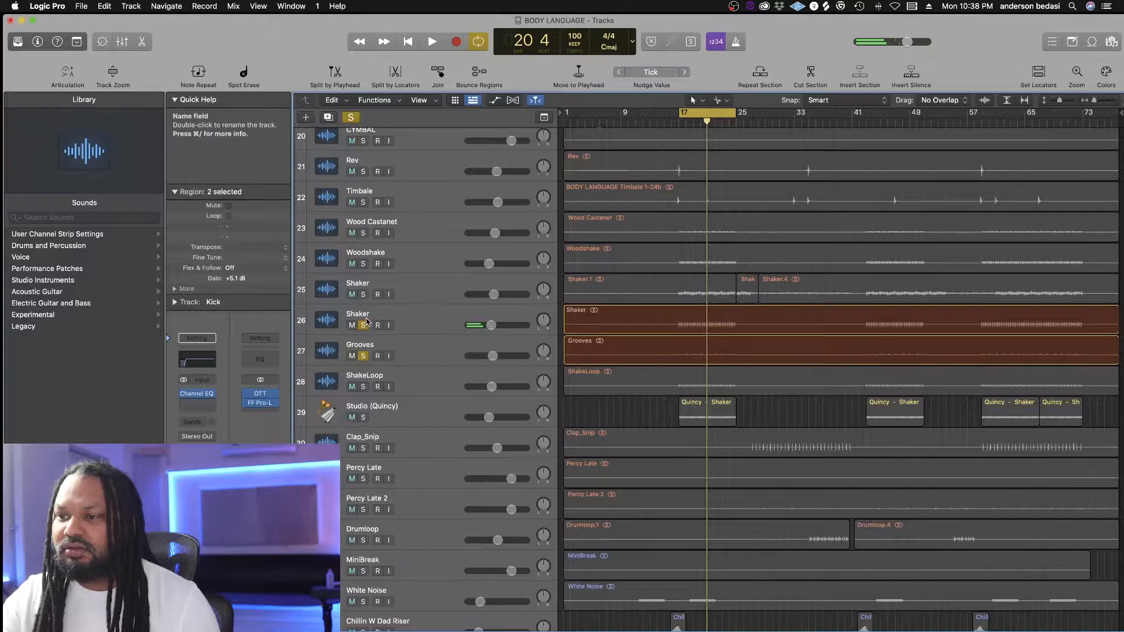
left_click(375, 329)
left_click(363, 325)
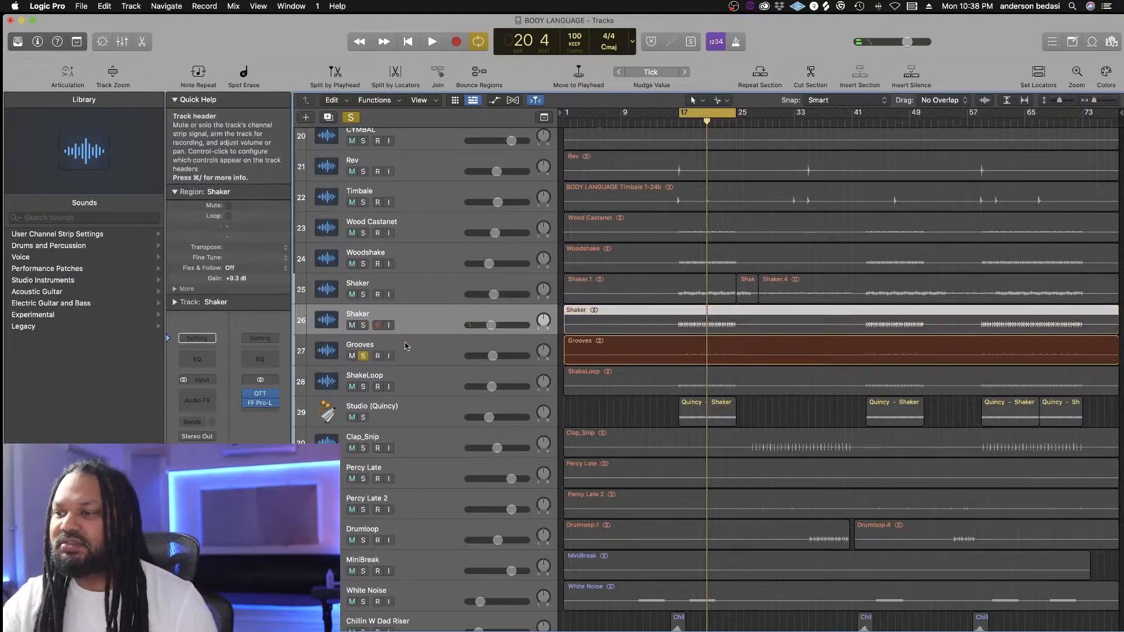
key("space")
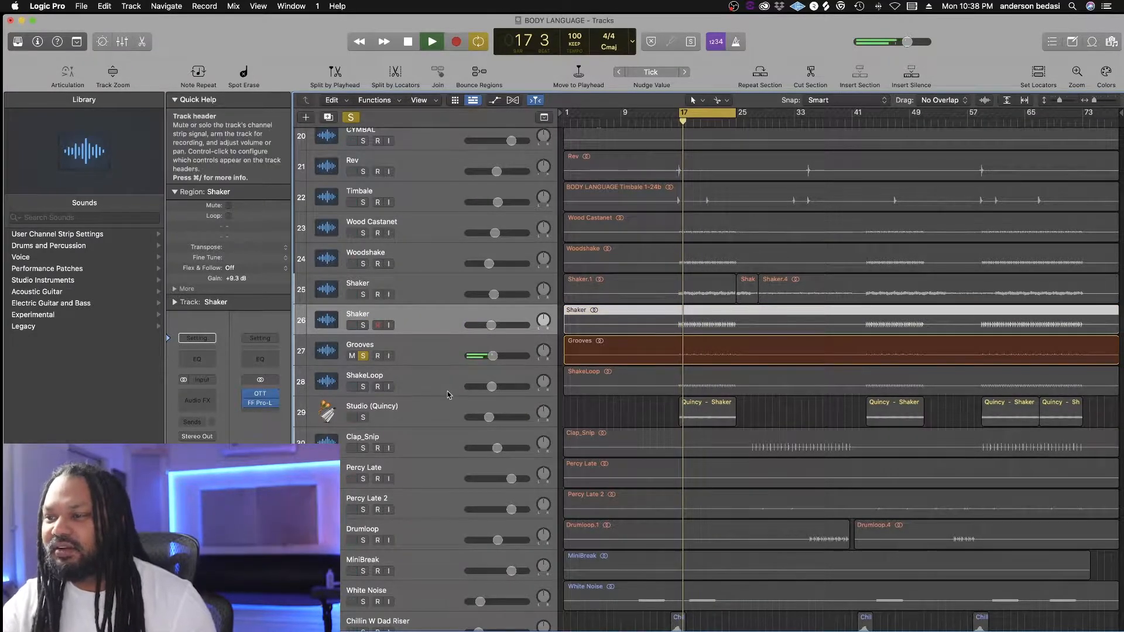
key("space")
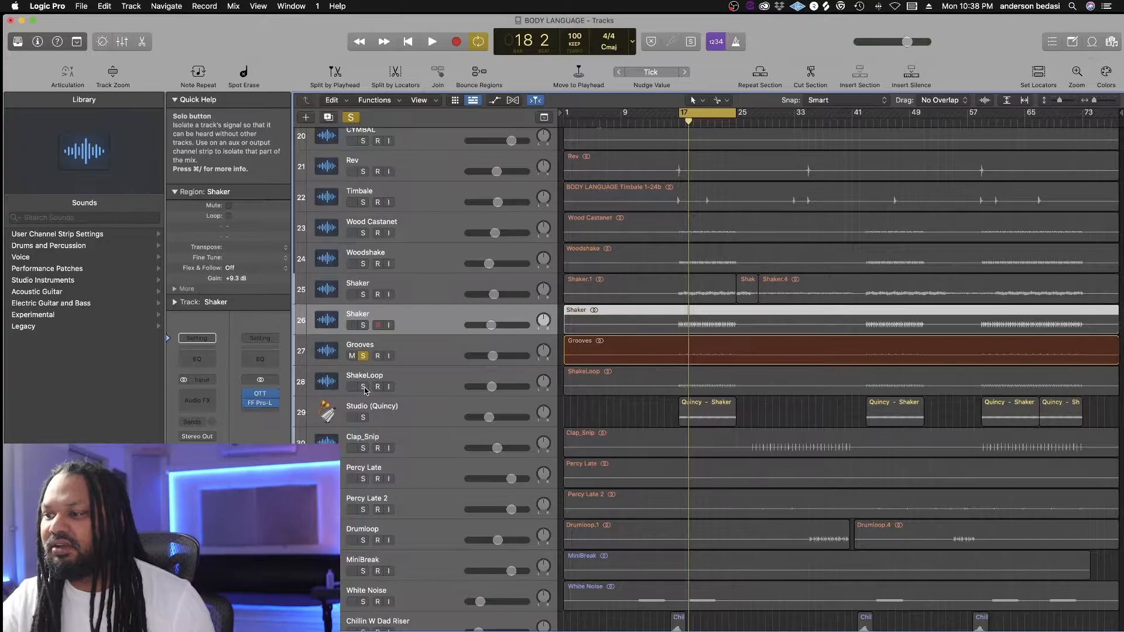
scroll(365, 390, "down", 2)
left_click(363, 301)
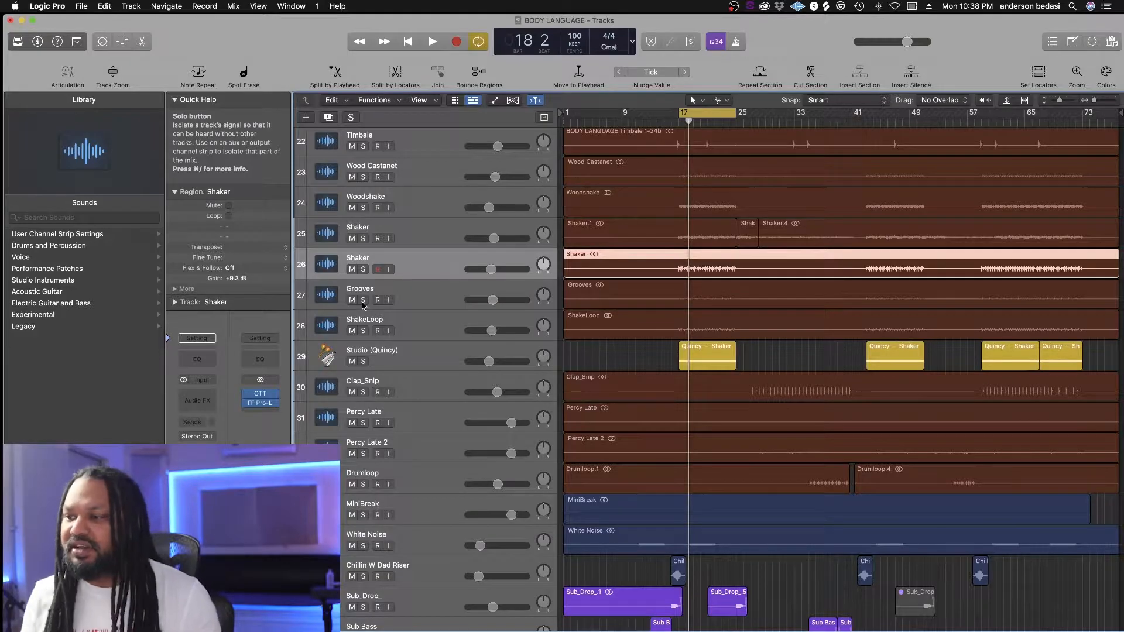
- Solo the White Noise track, listen to it in the cycle range and clear its solo
scroll(363, 304, "down", 7)
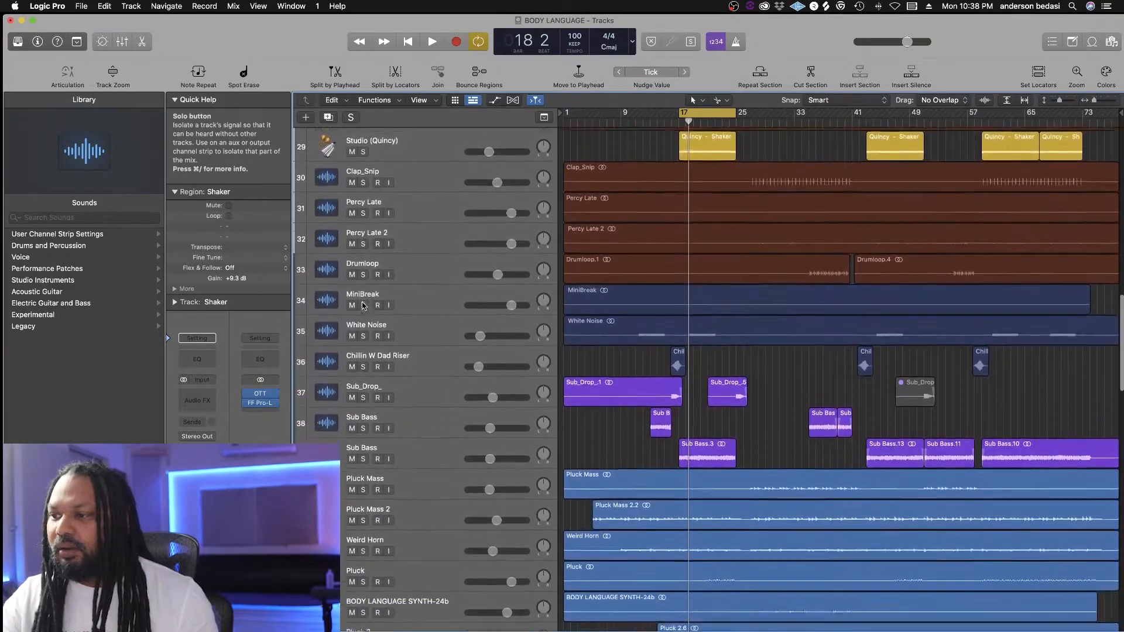
scroll(363, 304, "up", 2)
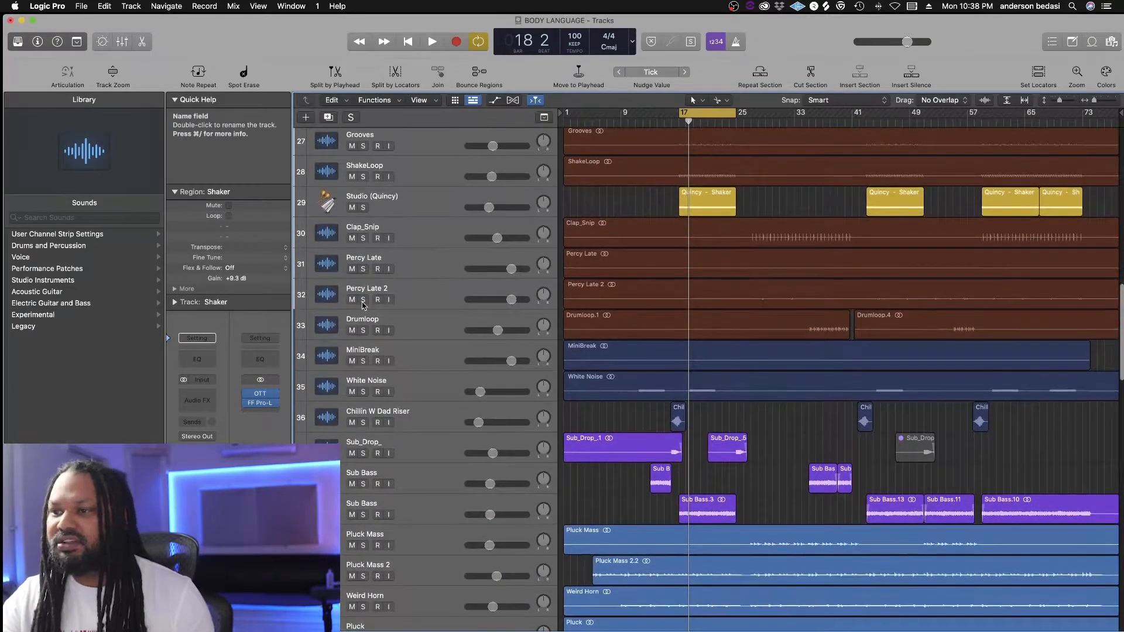
scroll(363, 304, "down", 1)
scroll(363, 305, "down", 1)
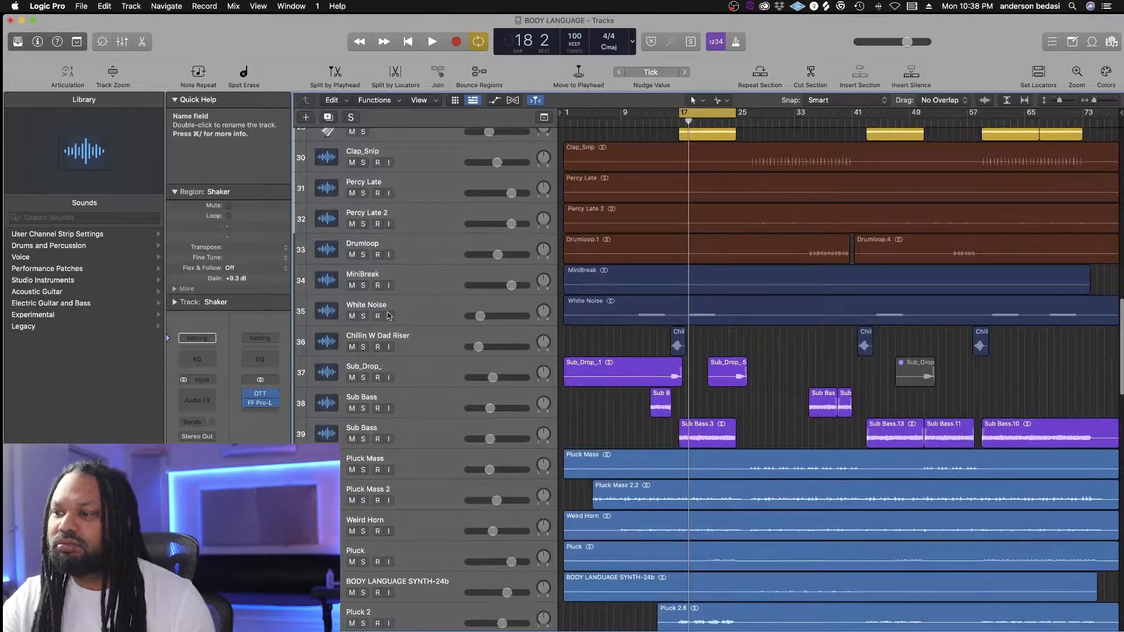
left_click(363, 316)
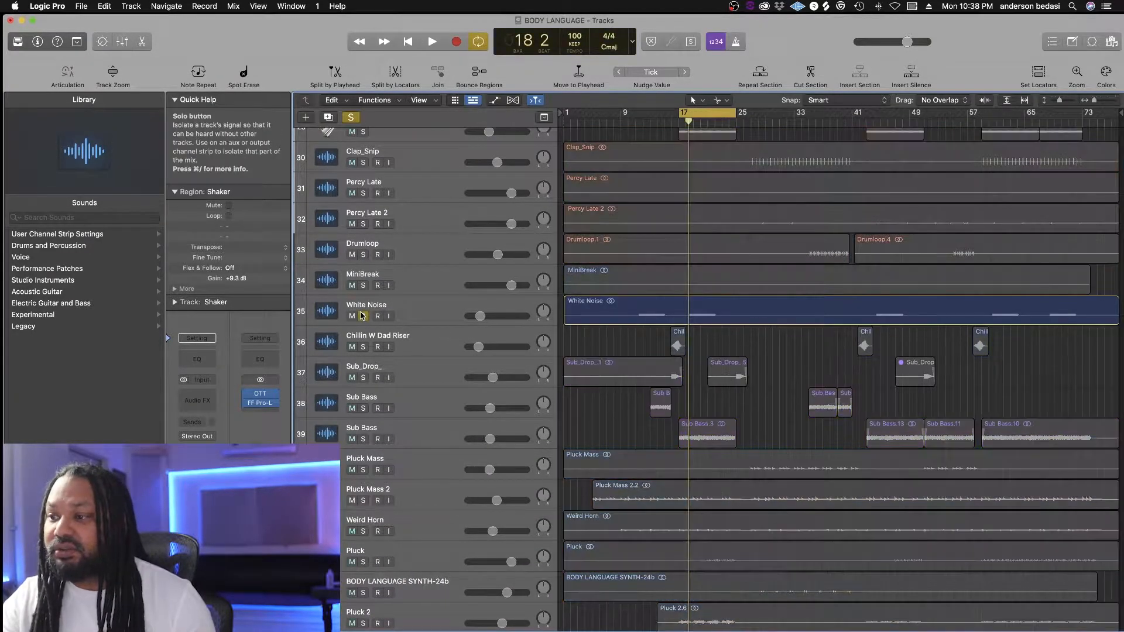
key("space")
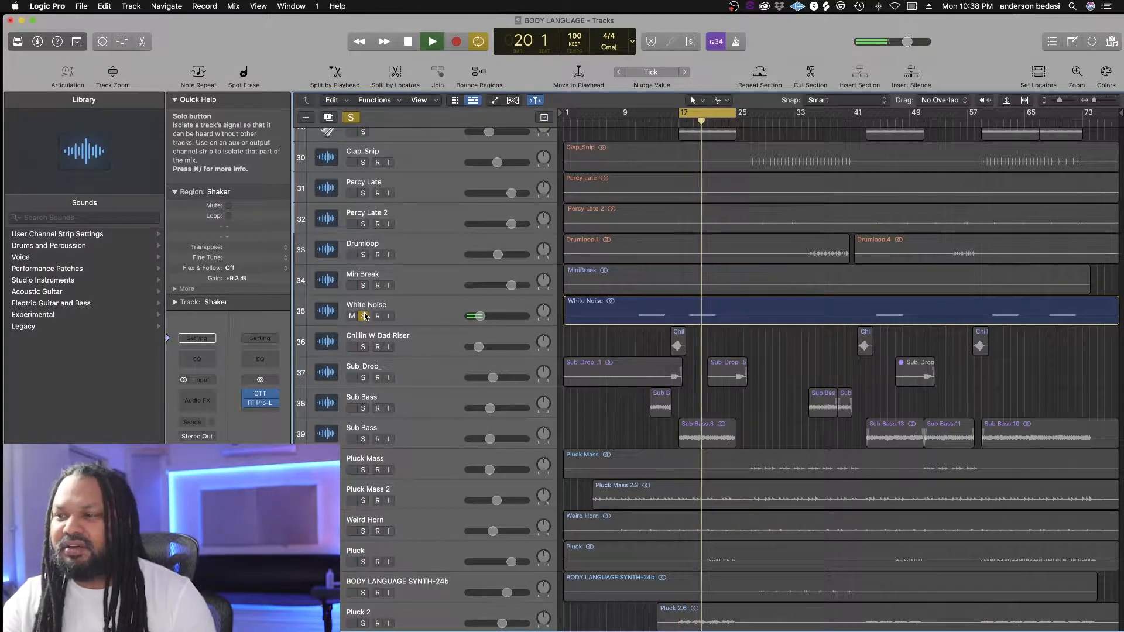
key("space")
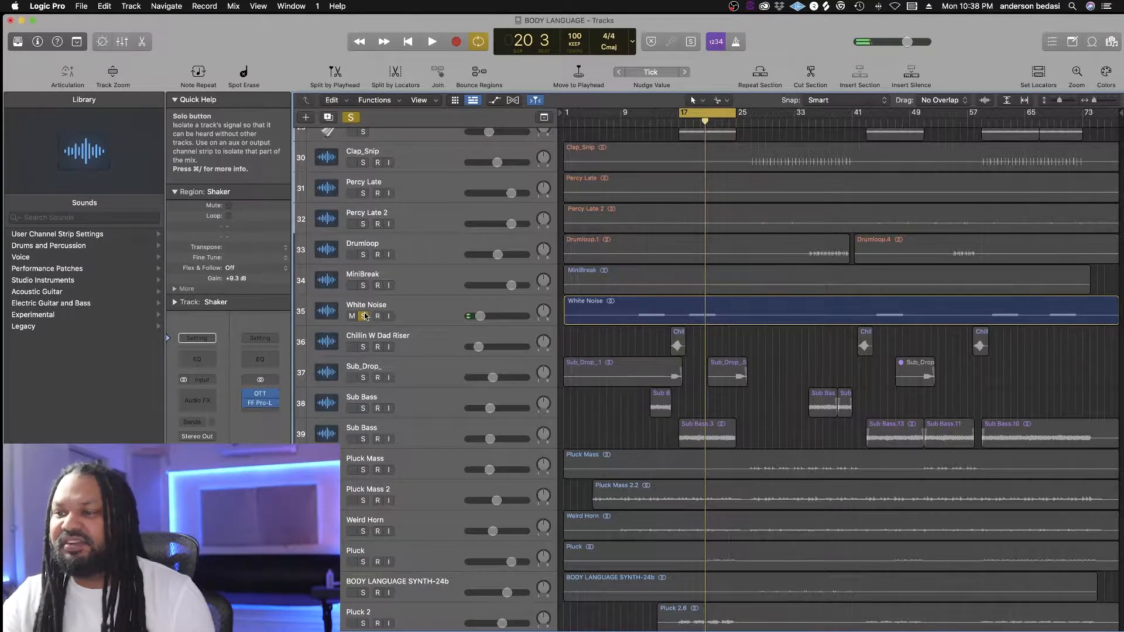
left_click(363, 316)
- Solo the PL Acorn instrument track below the plucks, play it in the cycle range and stop
scroll(421, 357, "down", 5)
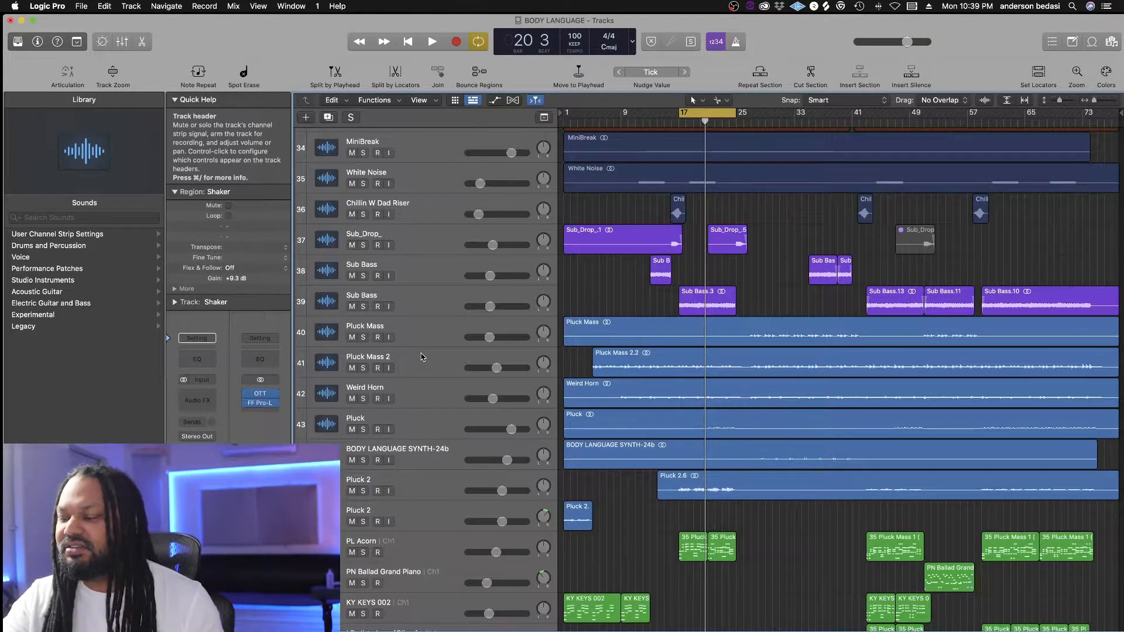
scroll(745, 467, "down", 2)
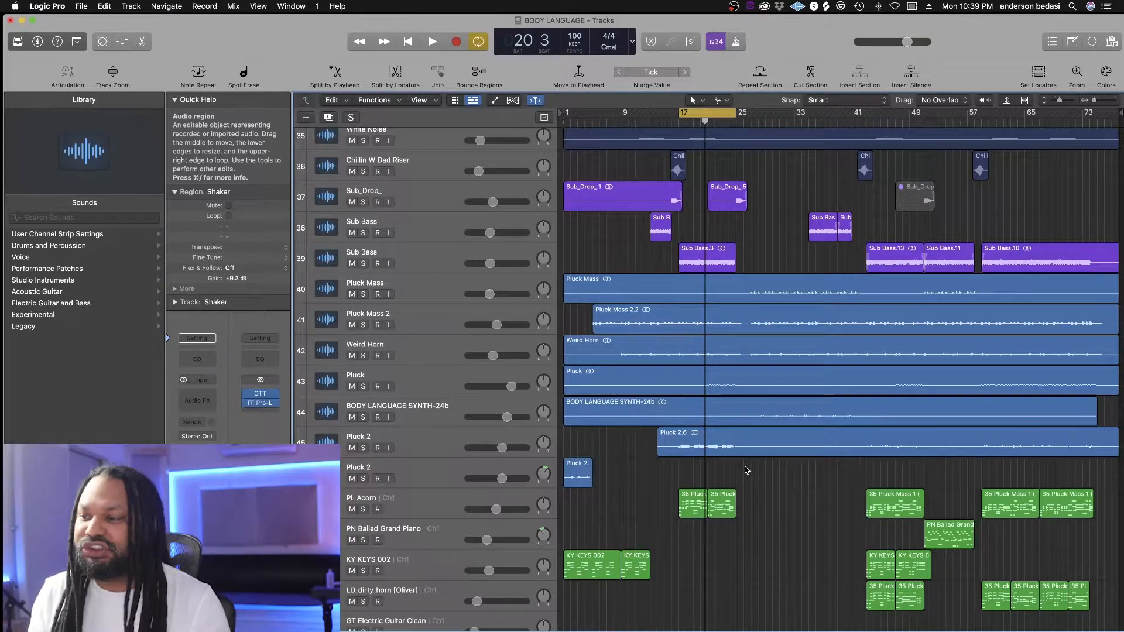
scroll(745, 466, "down", 2)
scroll(745, 466, "down", 3)
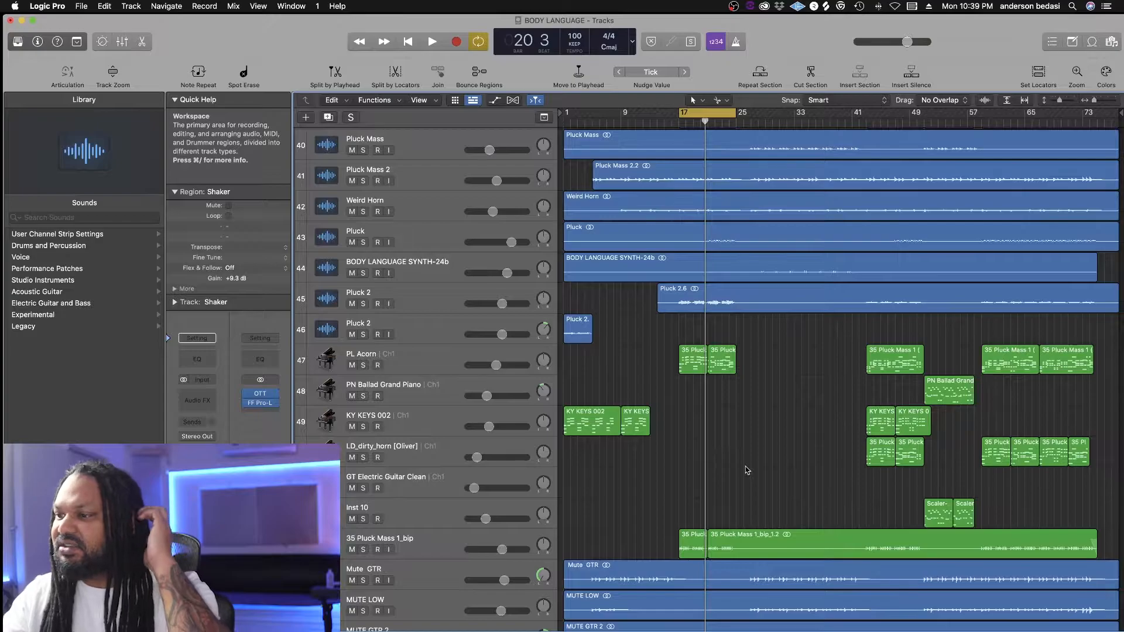
left_click(362, 364)
key("space")
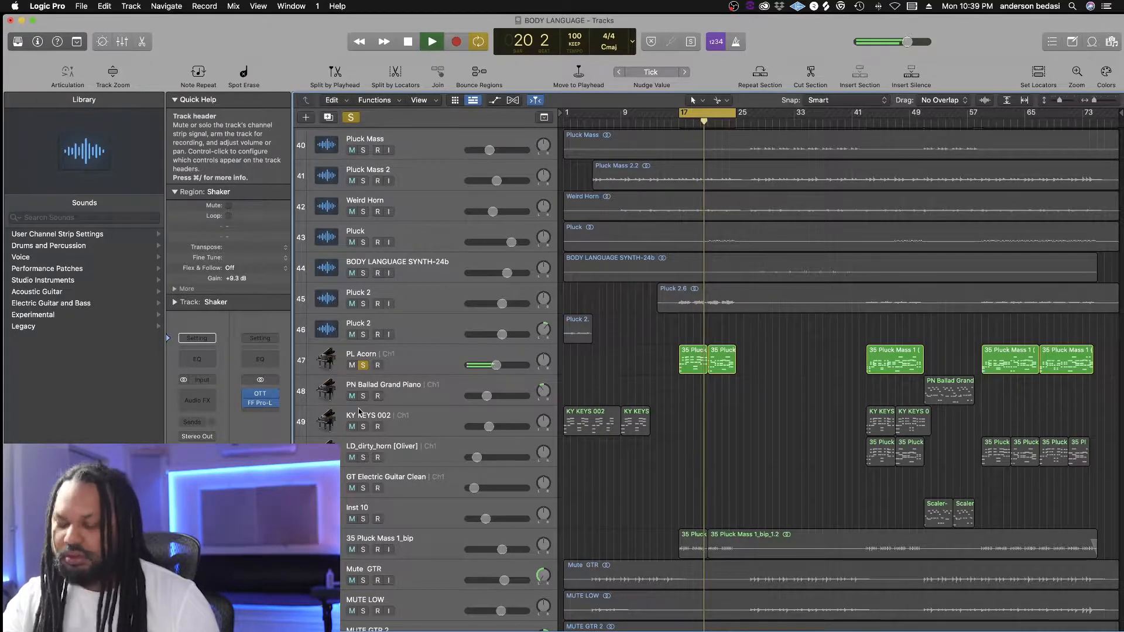
key("space")
- Examine the Nexus preset used on the PL Acorn track, close the plug-in and clear the track's solo
left_click(416, 363)
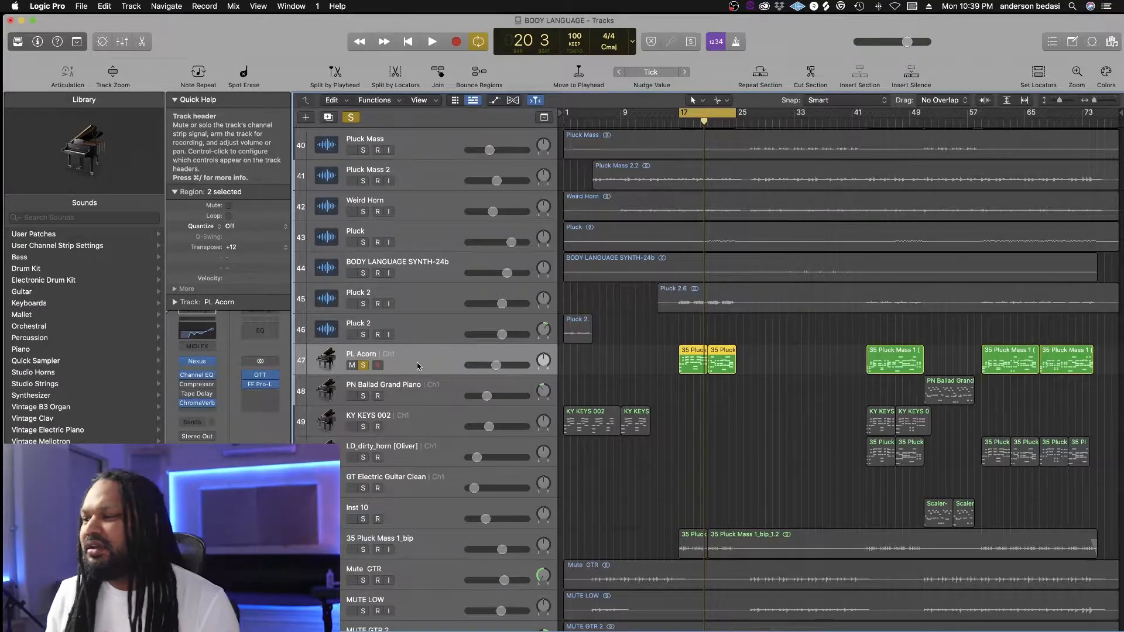
left_click(197, 361)
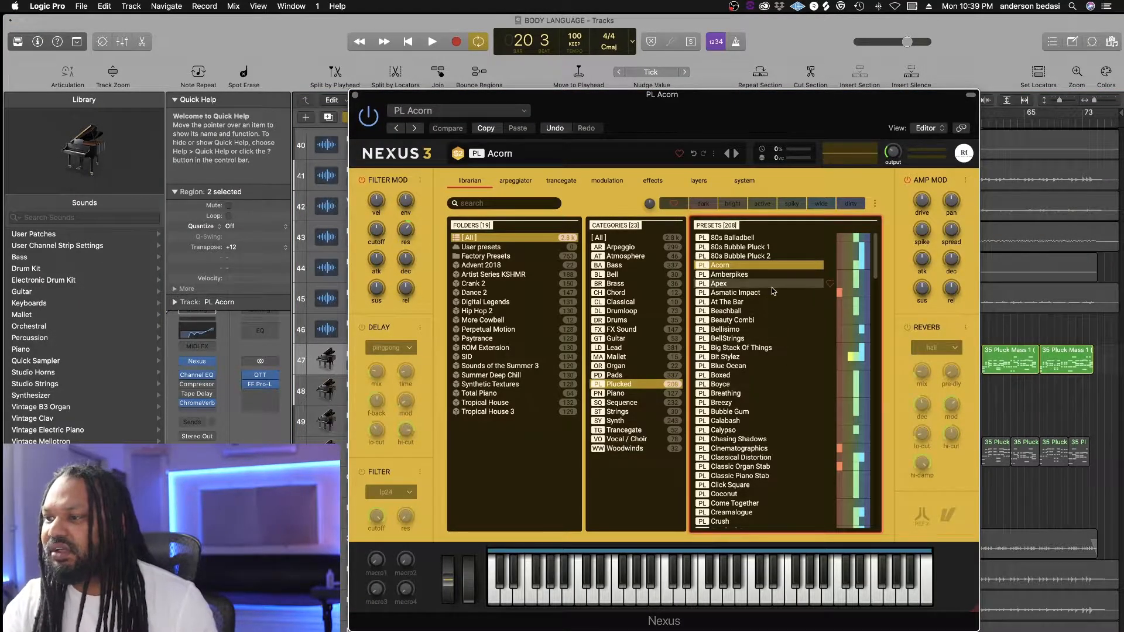
left_click(354, 97)
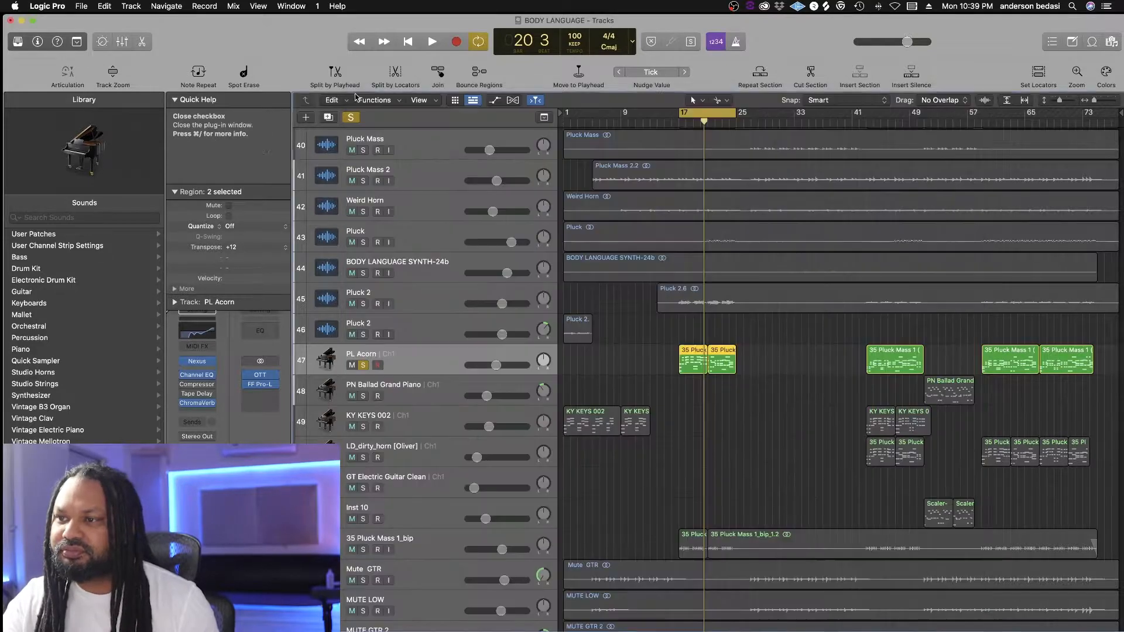
scroll(595, 291, "down", 5)
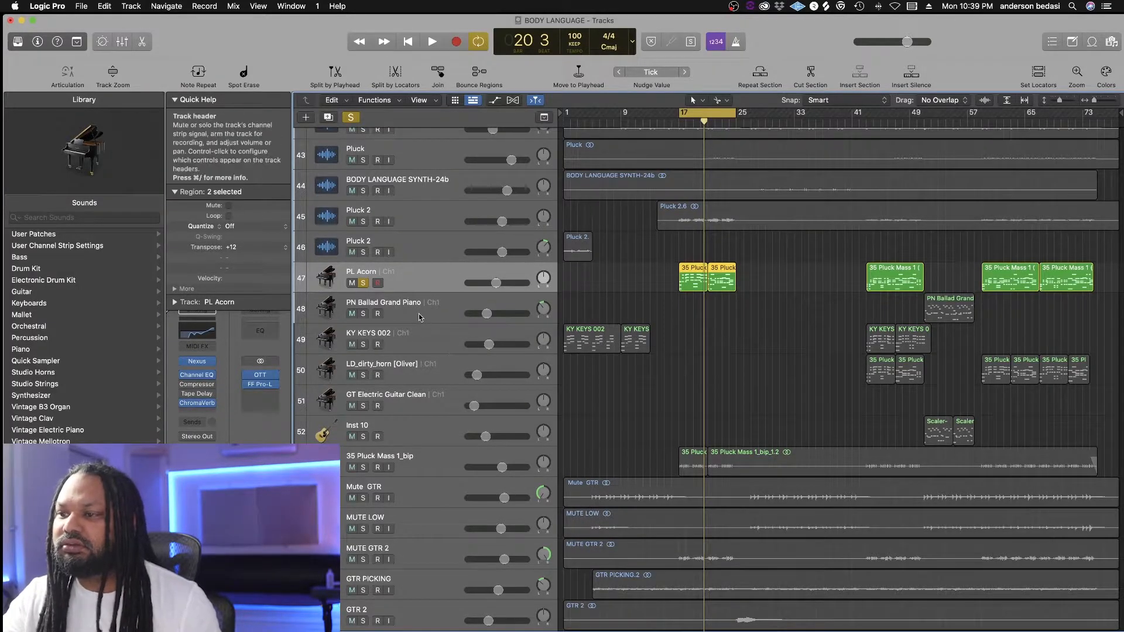
key("s")
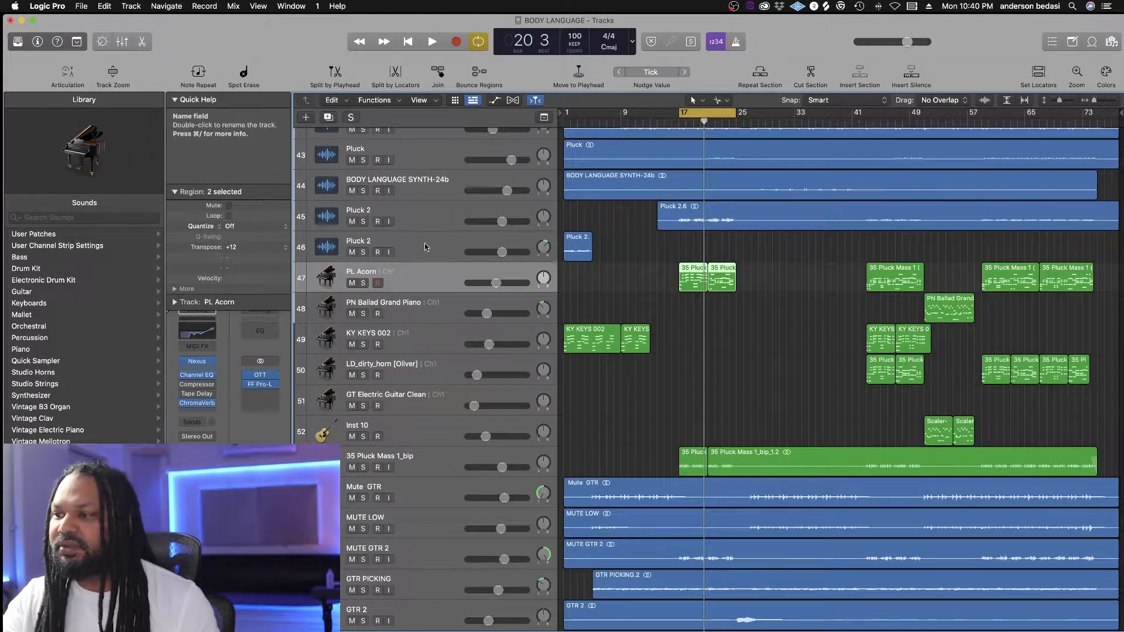
- Turn off the cycle range and play the full mix briefly from the start of the project
key("Return")
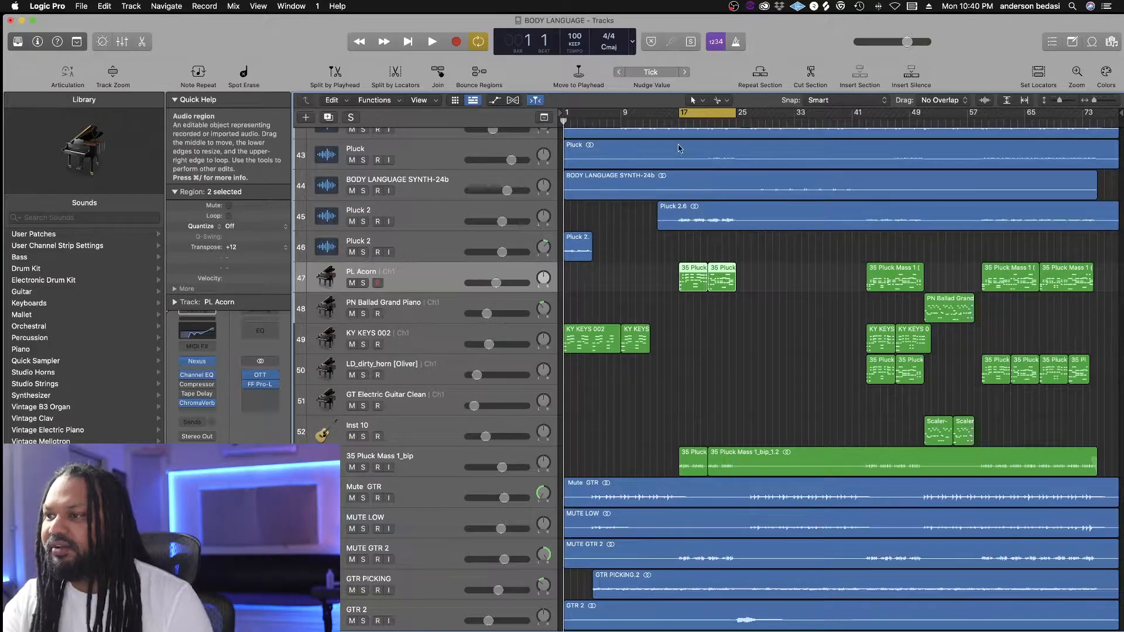
left_click(694, 112)
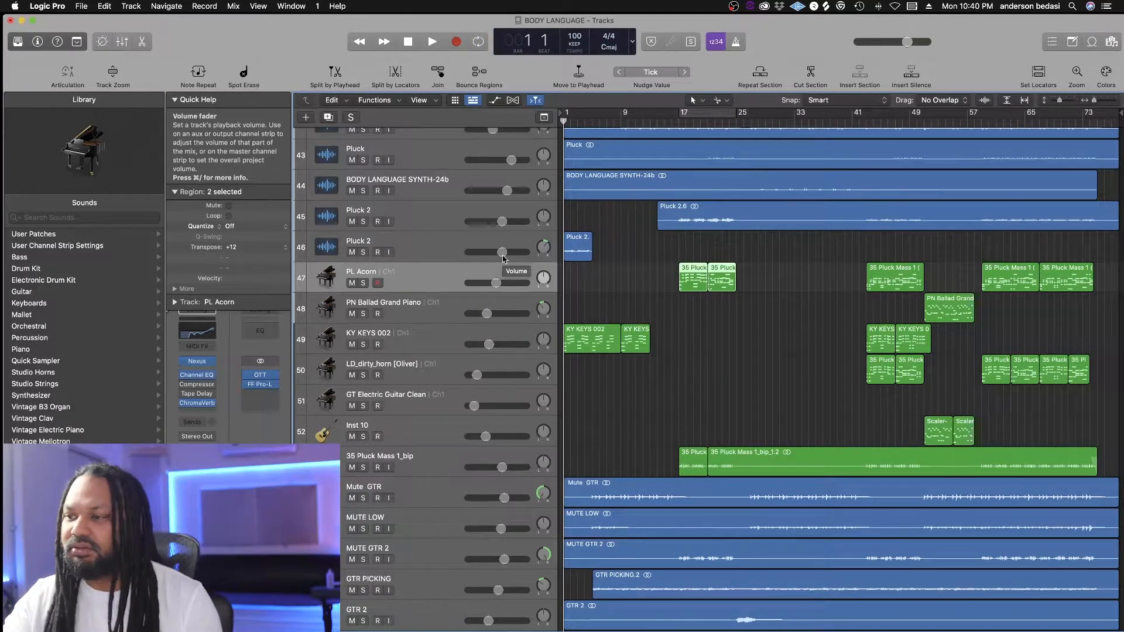
key("space")
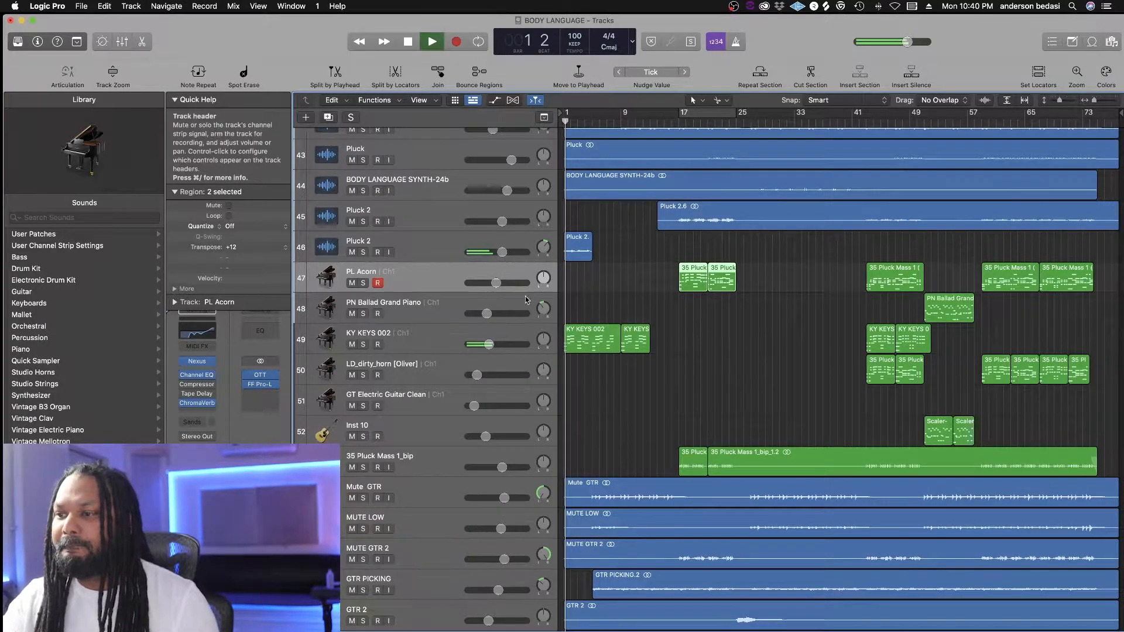
scroll(525, 296, "down", 8)
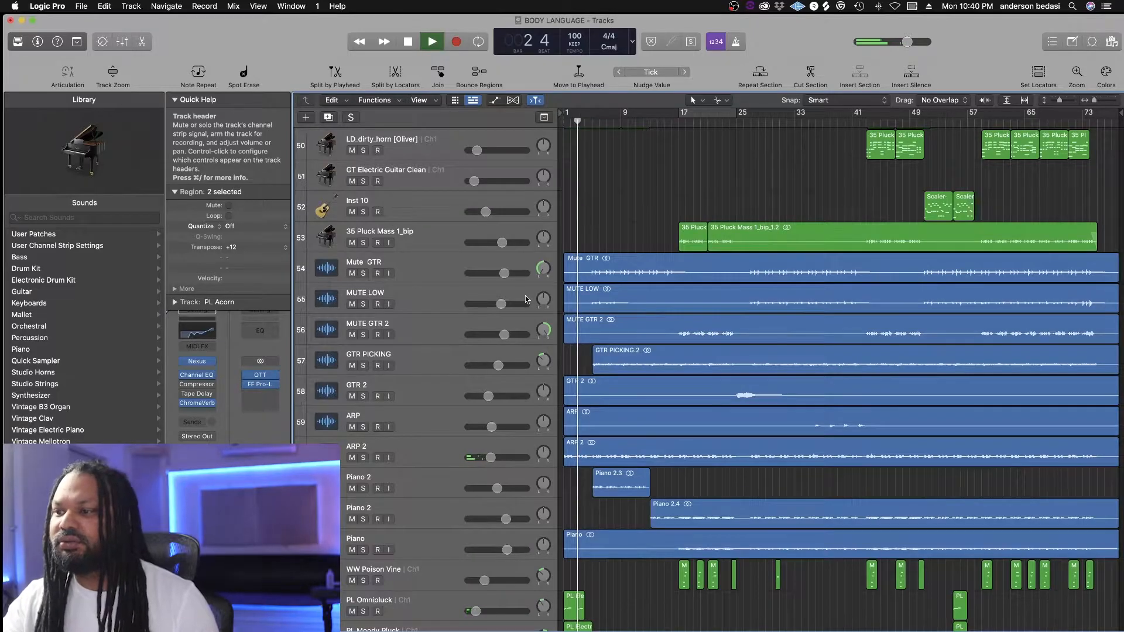
key("space")
- Solo the track 46 Pluck 2, listen to it from the project start, clear its solo and select the track
scroll(525, 296, "up", 4)
scroll(525, 296, "up", 10)
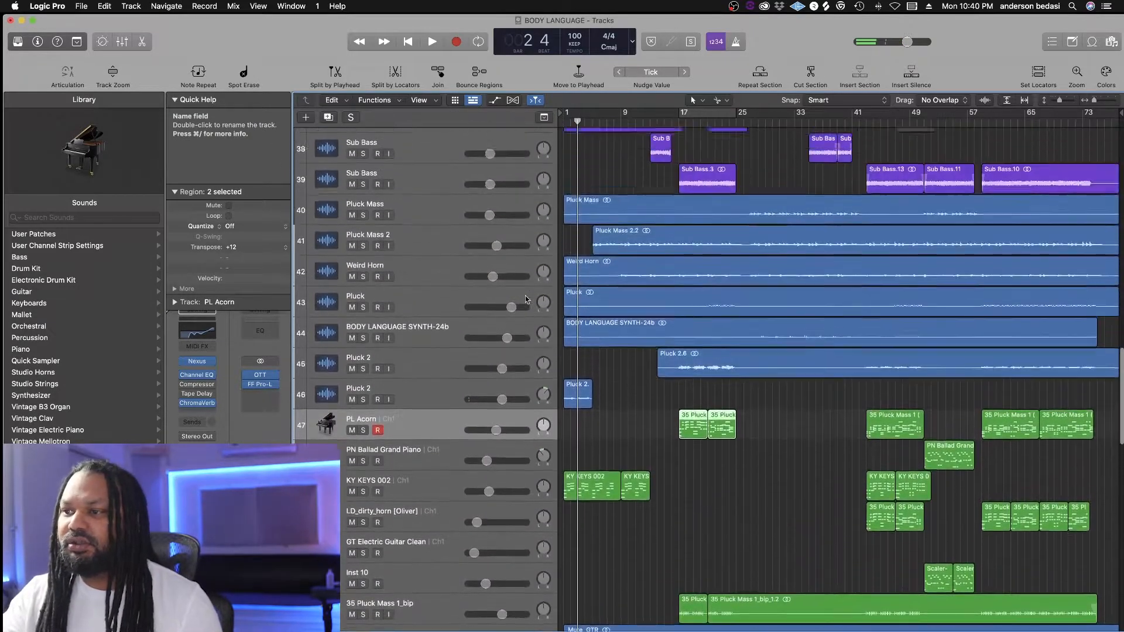
scroll(525, 297, "down", 6)
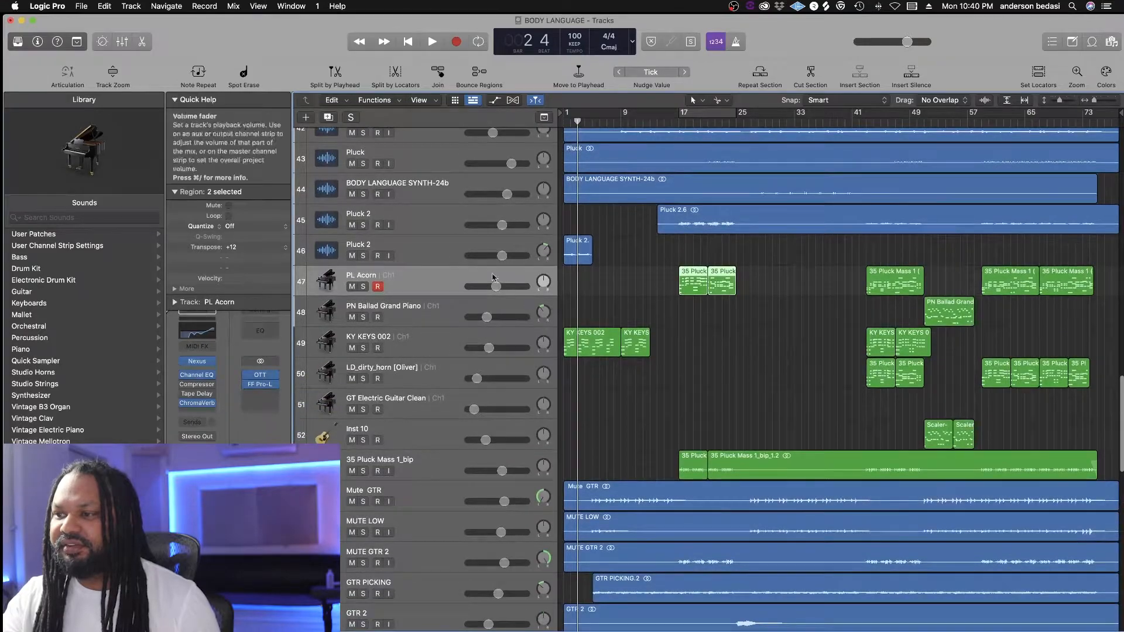
left_click(363, 256)
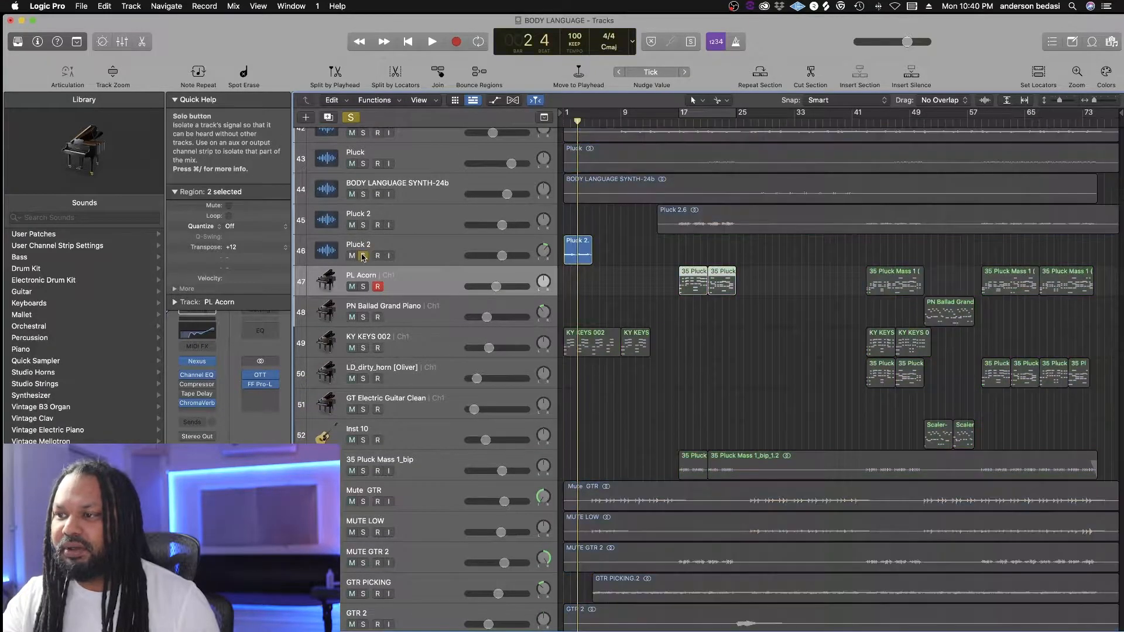
key("Return")
key("space")
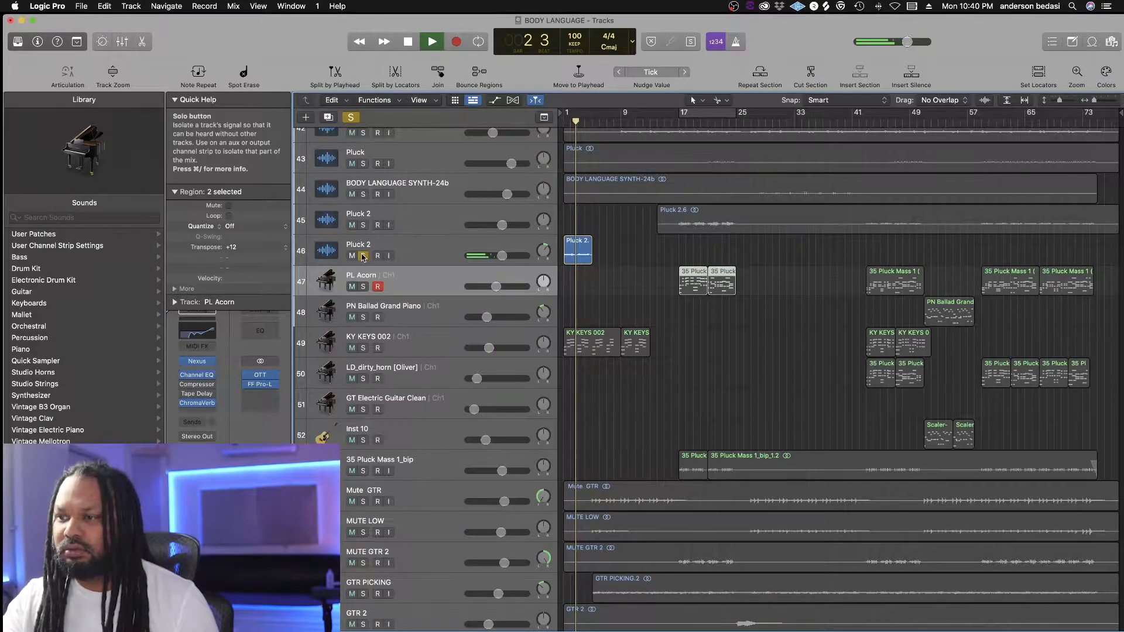
key("space")
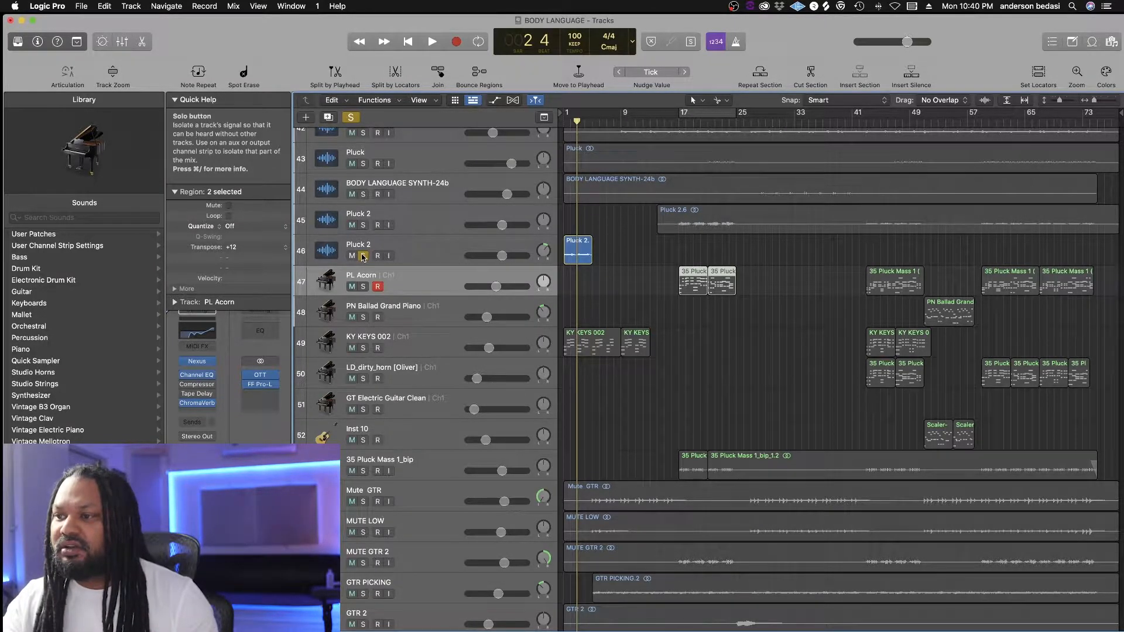
scroll(364, 258, "down", 2)
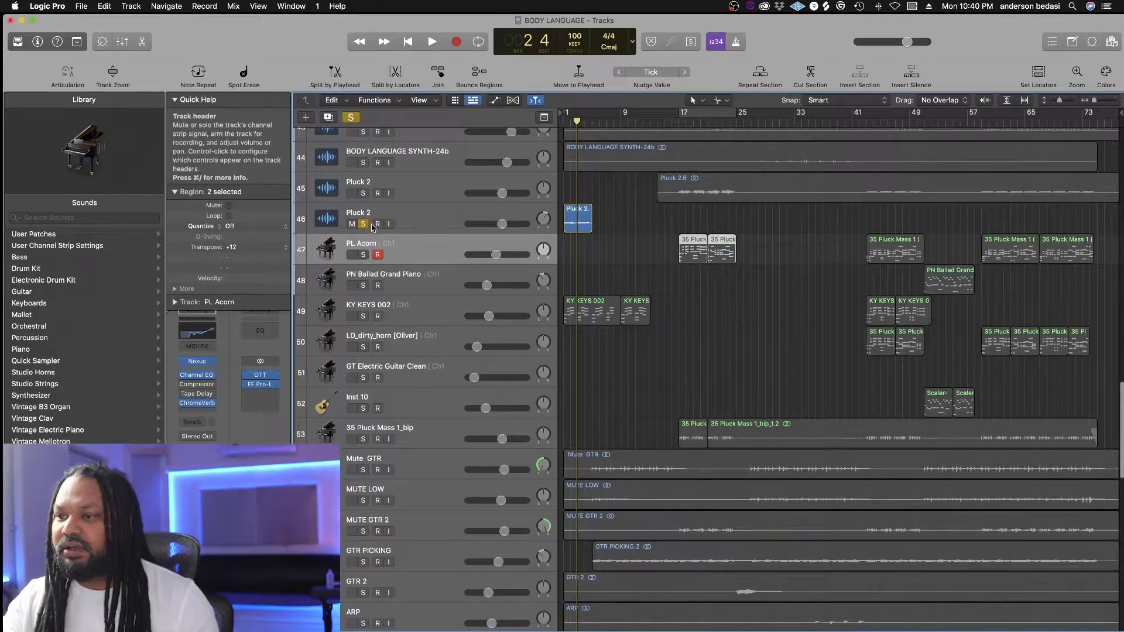
left_click(363, 224)
scroll(391, 275, "down", 1)
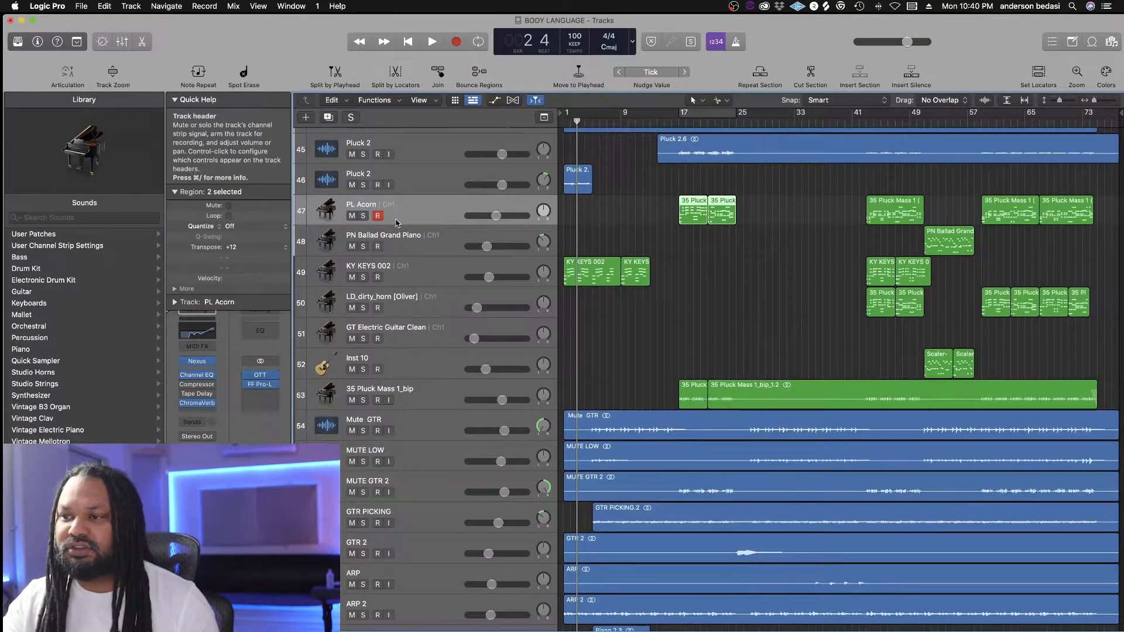
left_click(427, 182)
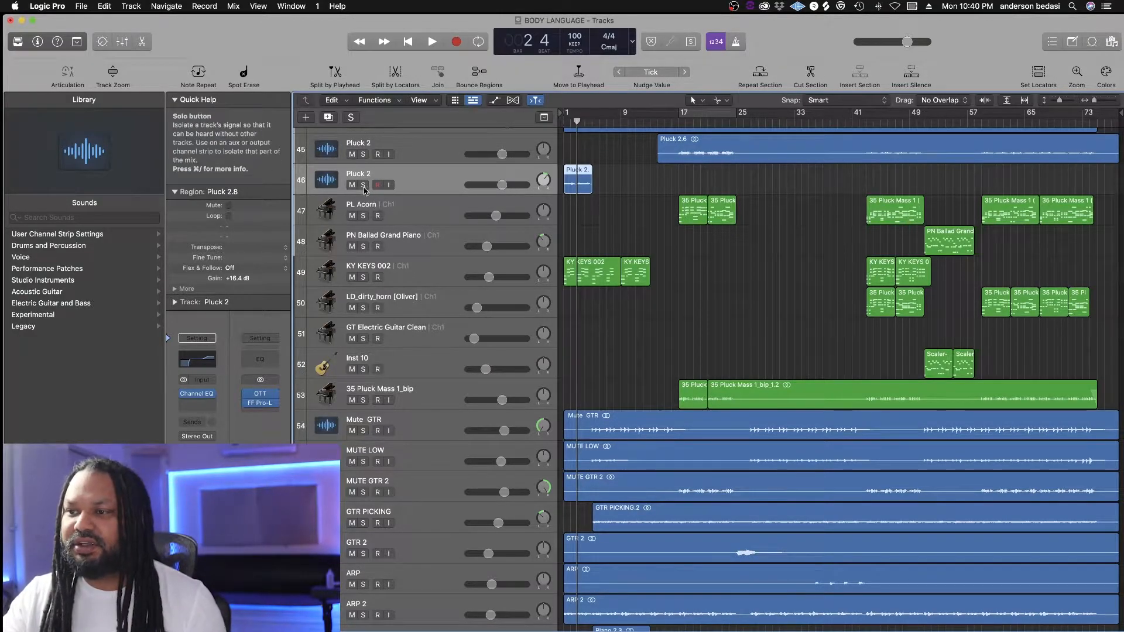
- Solo KY KEYS 002, play it from the project start, and examine its Serum preset before closing the plug-in
left_click(363, 276)
key("Return")
left_click(414, 275)
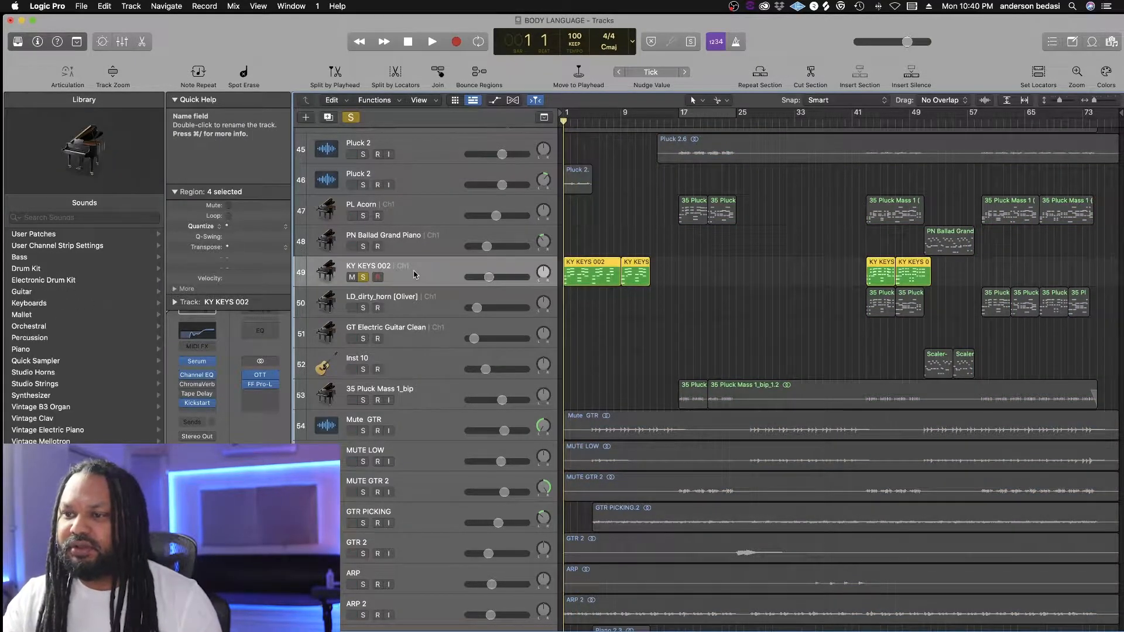
key("space")
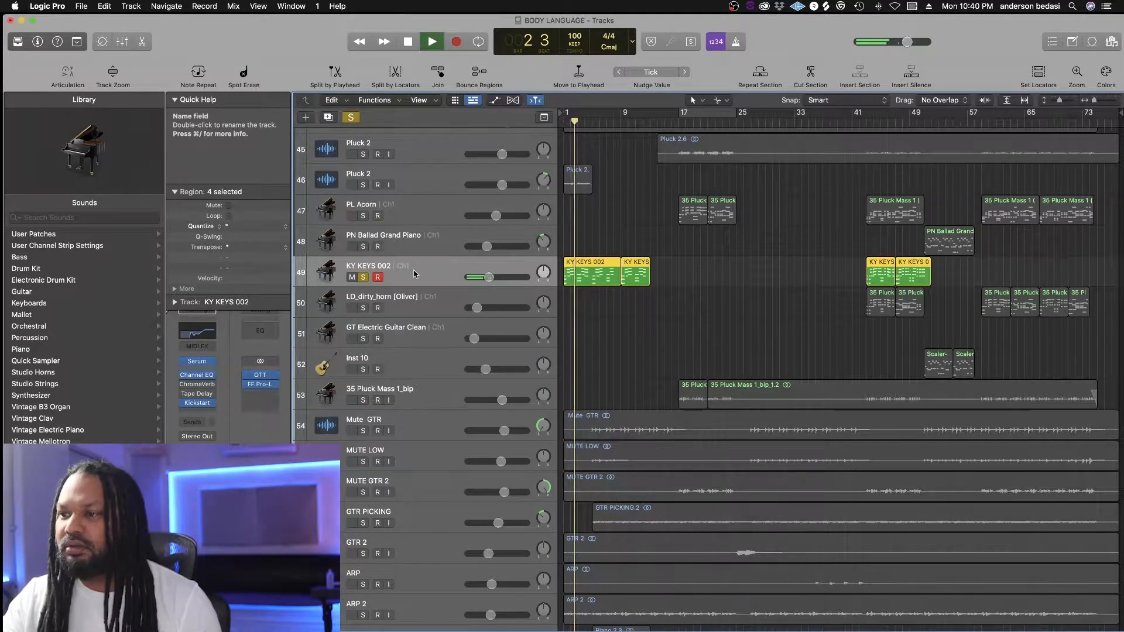
key("space")
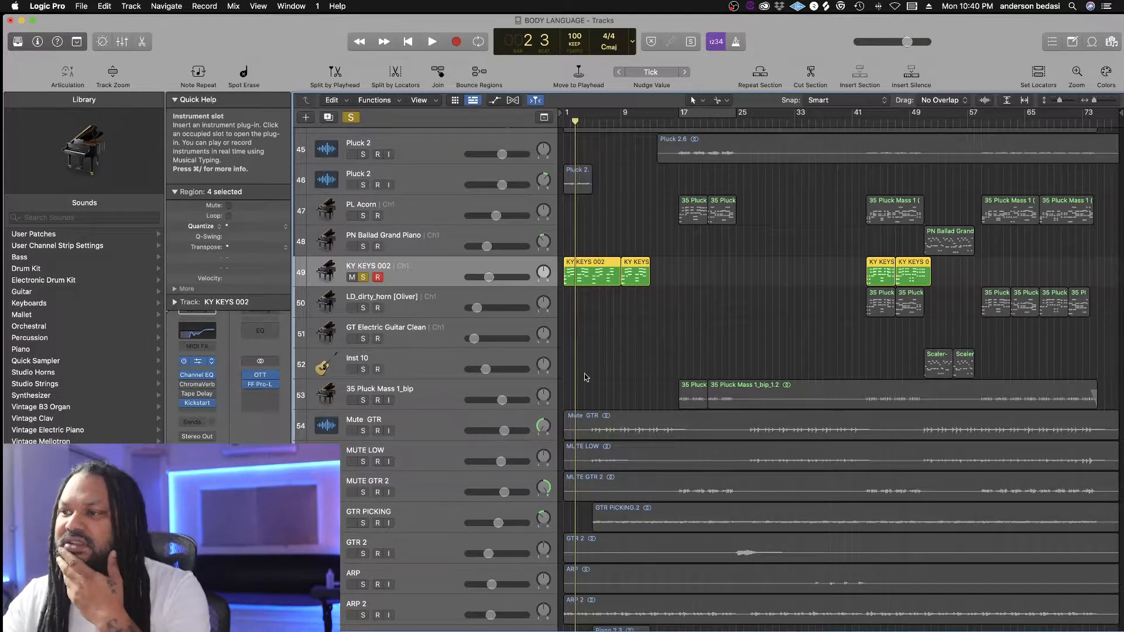
key("v")
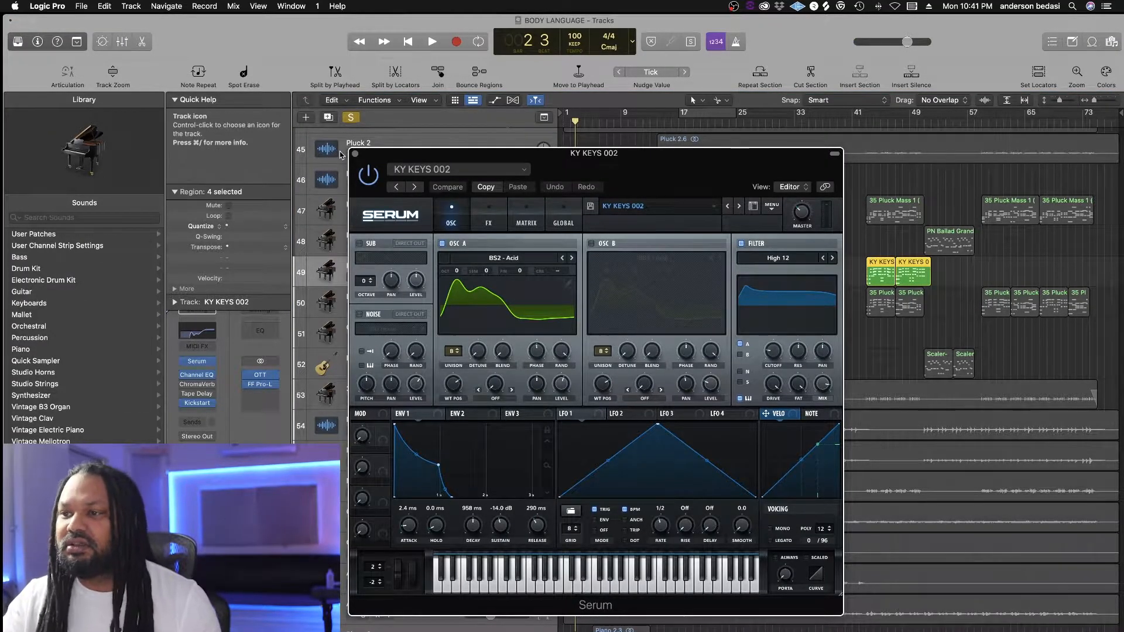
left_click(354, 154)
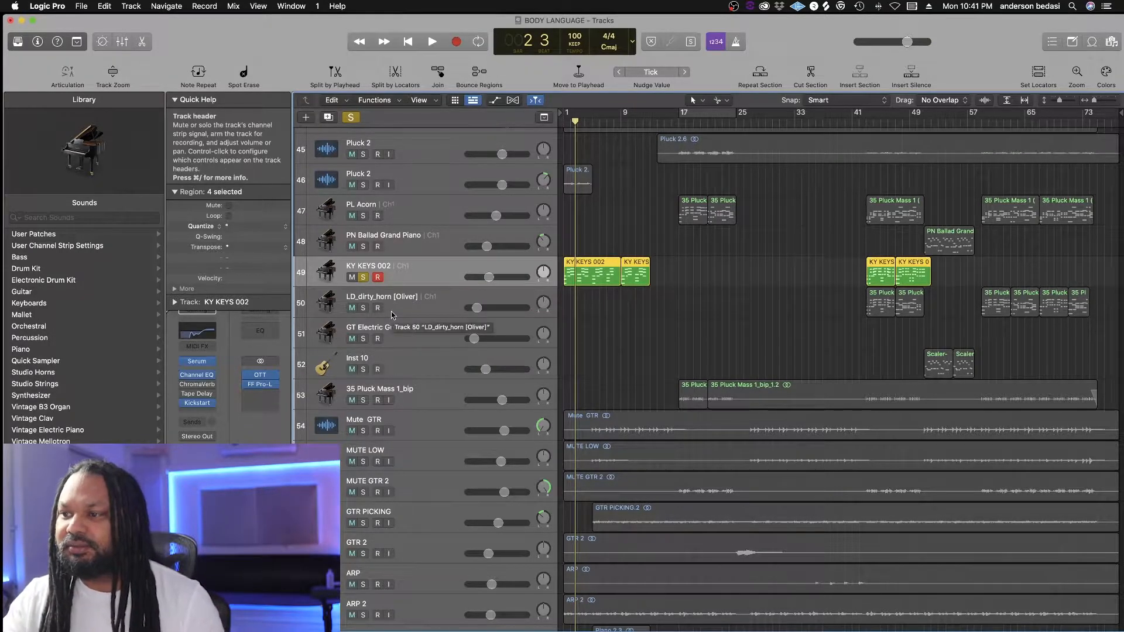
- Replay KY KEYS 002 from the start, compare it with its Channel EQ bypassed and re-enabled, and clear the solo
key("Return")
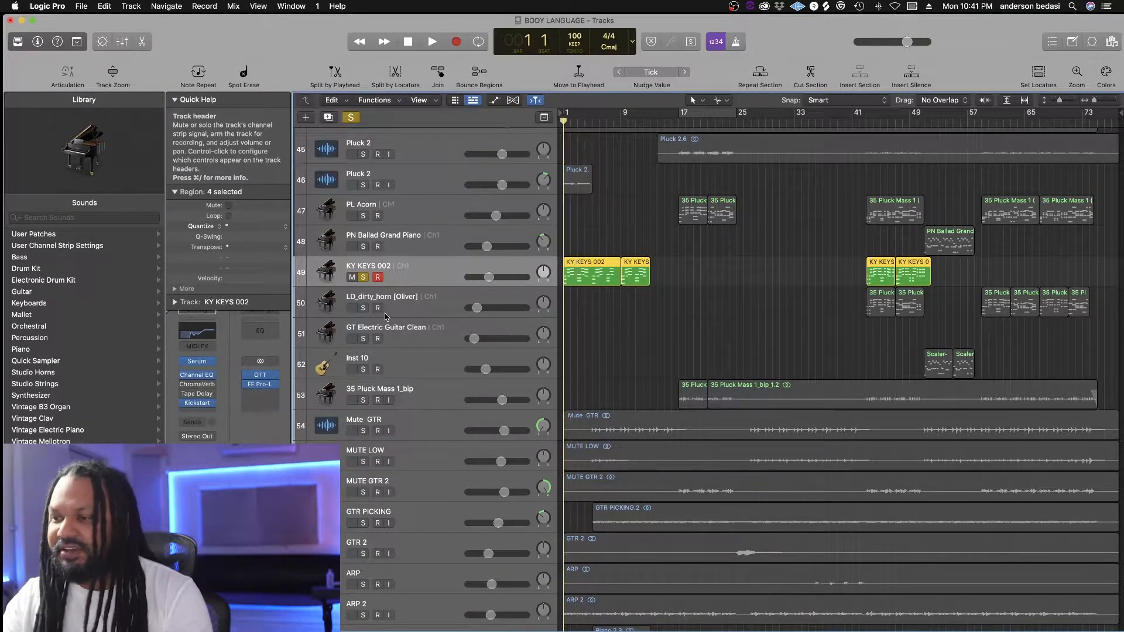
key("space")
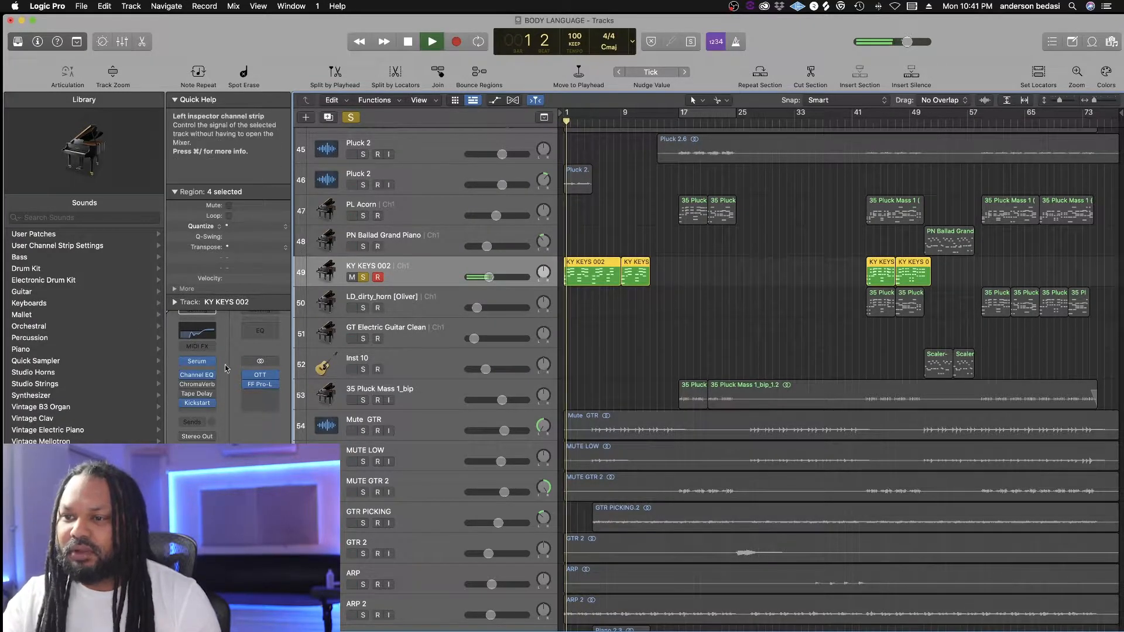
key("space")
left_click(184, 376)
key("space")
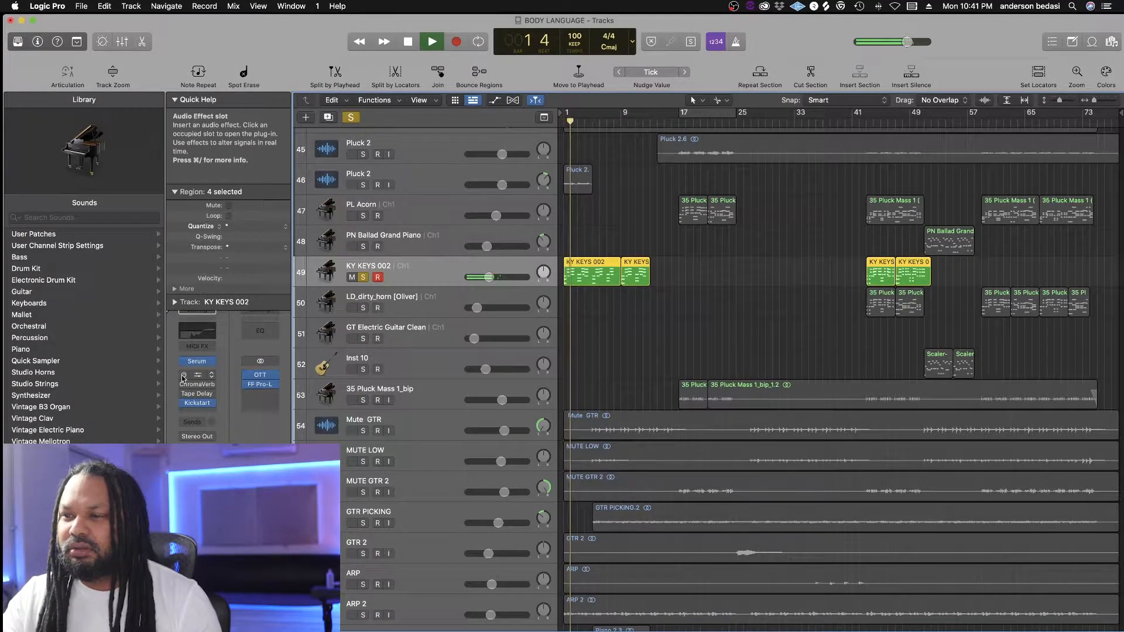
left_click(183, 375)
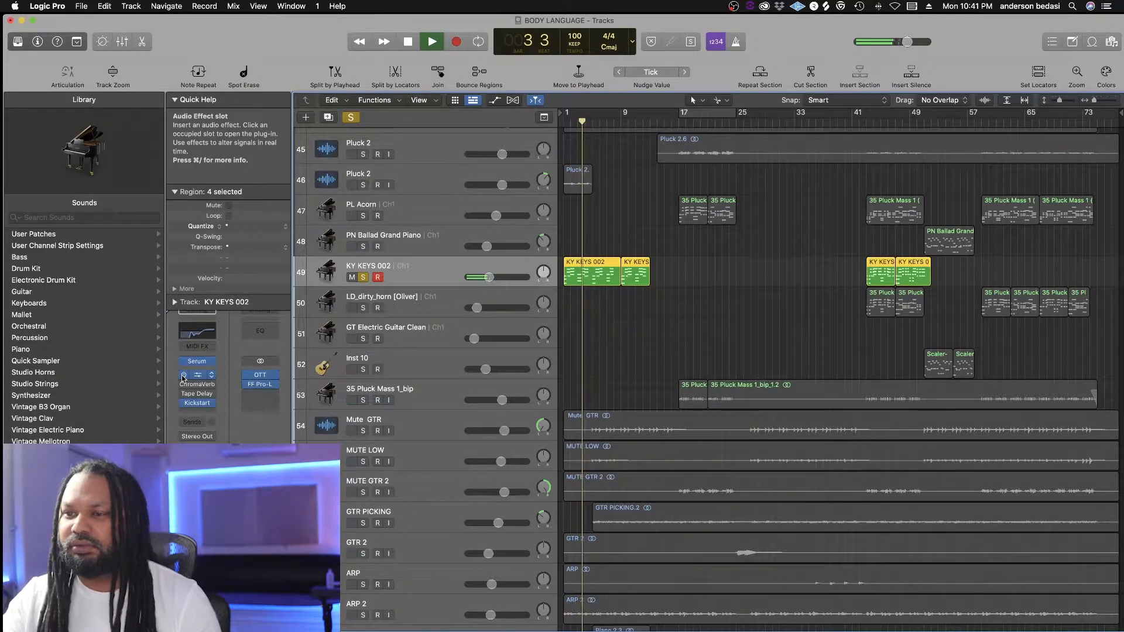
key("space")
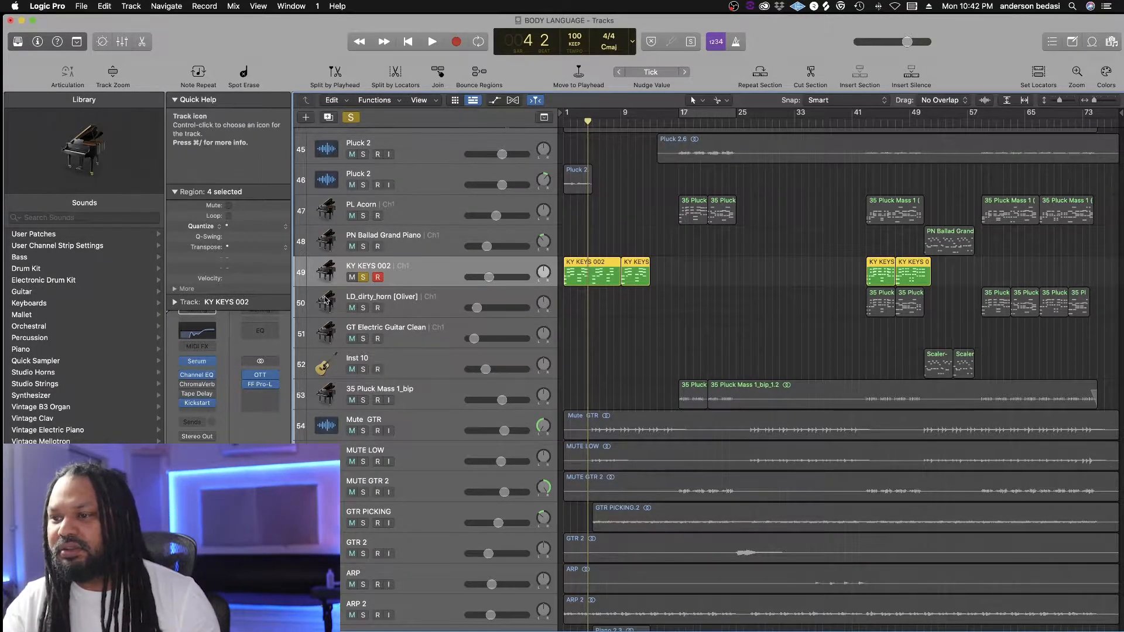
key("s")
- Solo the ARP 2 track, listen to it from the project start, stop playback and clear its solo
scroll(377, 331, "down", 8)
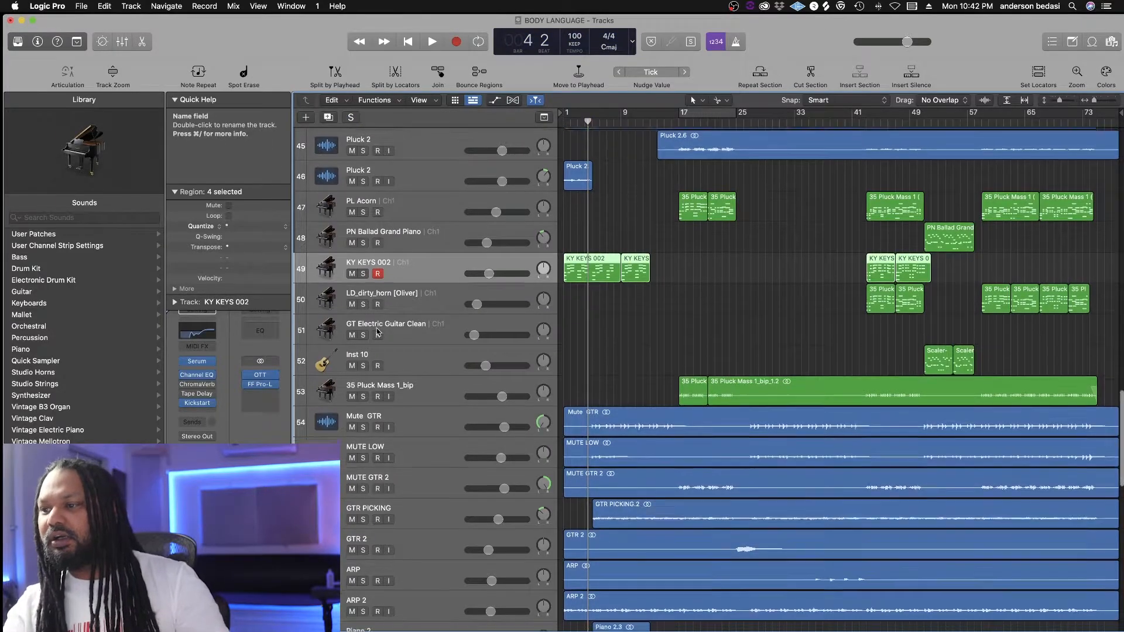
scroll(377, 332, "down", 2)
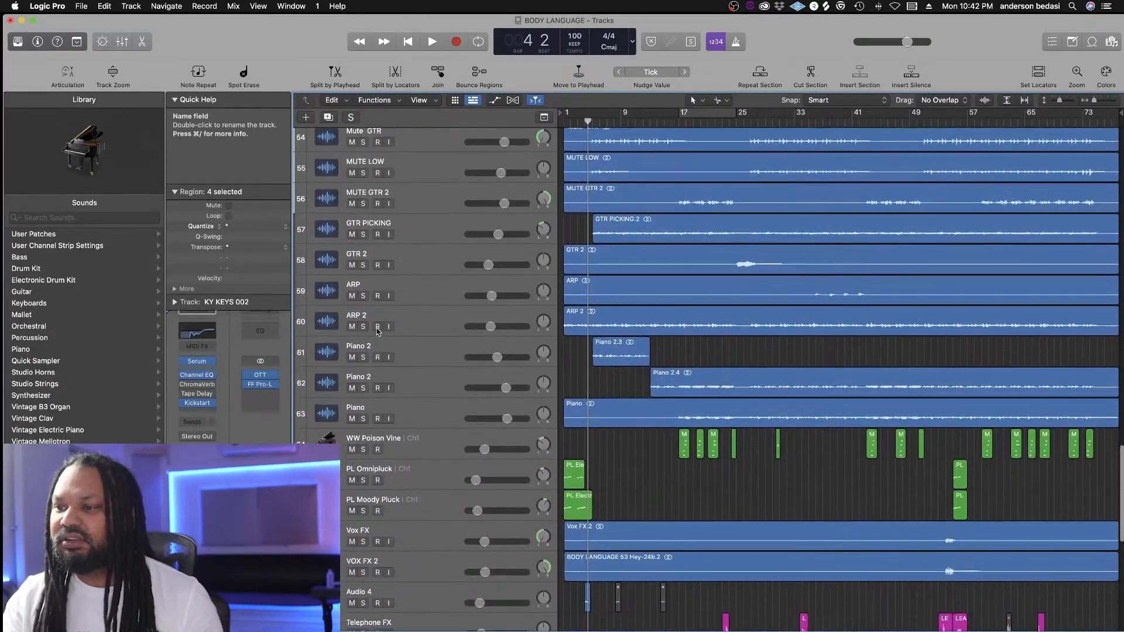
left_click(362, 327)
key("Return")
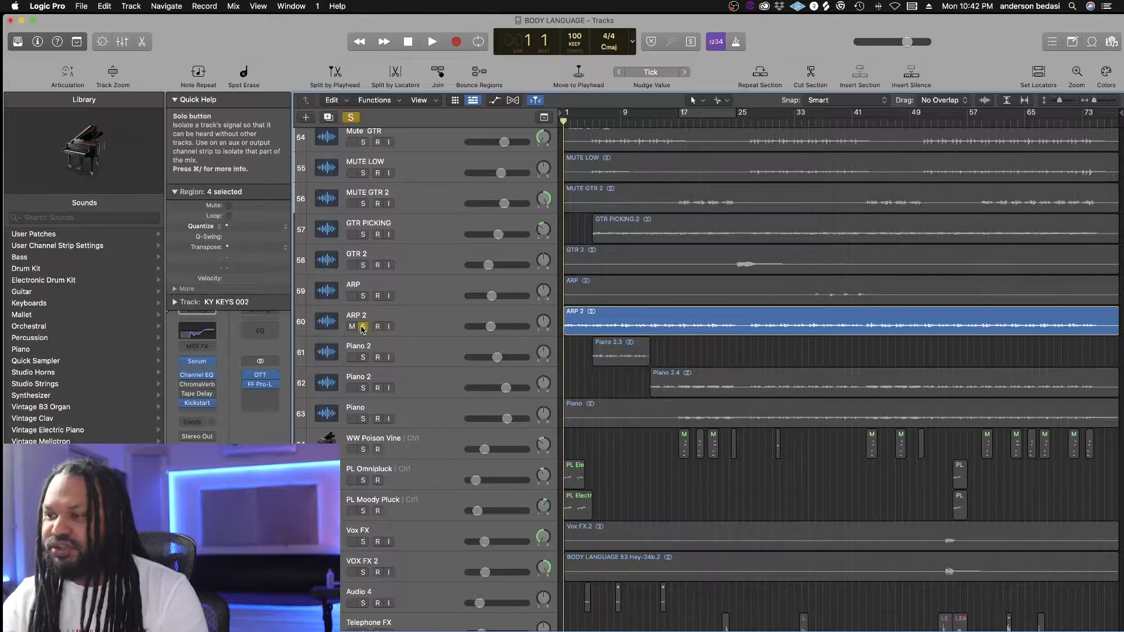
key("space")
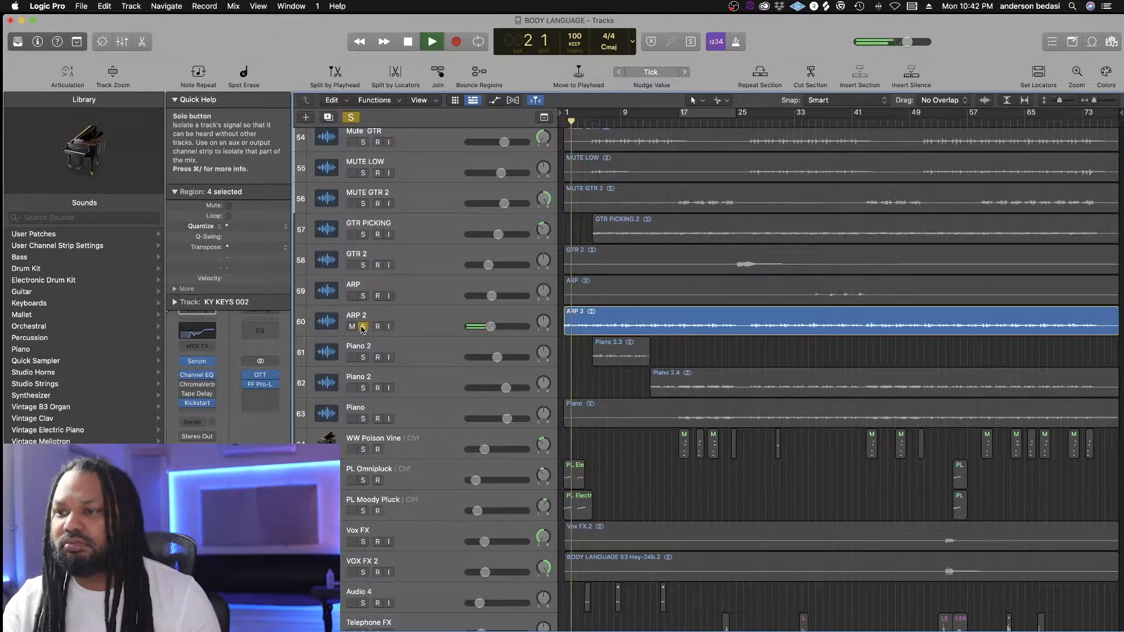
left_click(400, 319)
key("space")
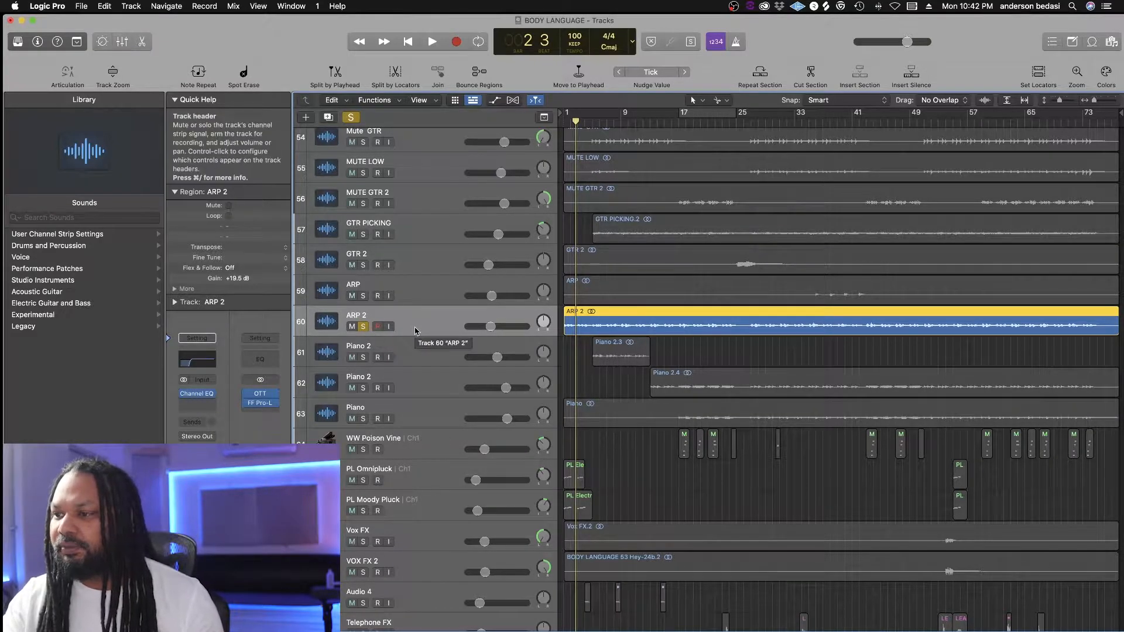
left_click(363, 326)
- Solo the PL Omnipluck instrument track, listen to it from the project start, stop playback and clear its solo
scroll(423, 359, "down", 1)
scroll(423, 358, "down", 6)
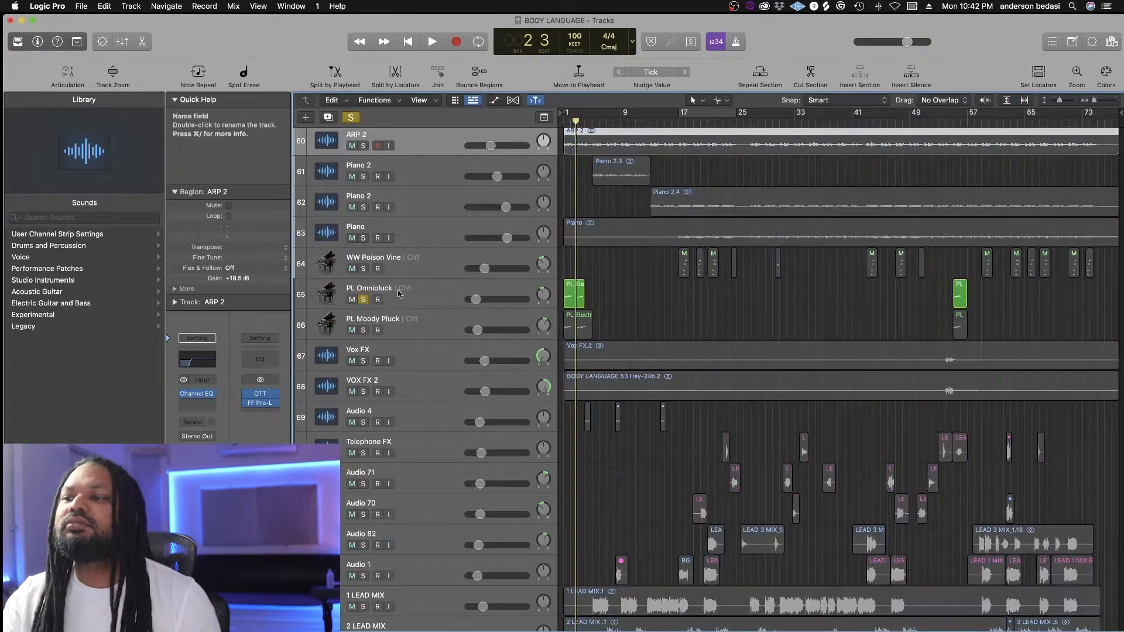
left_click(363, 299)
left_click(413, 293)
key("Return")
key("space")
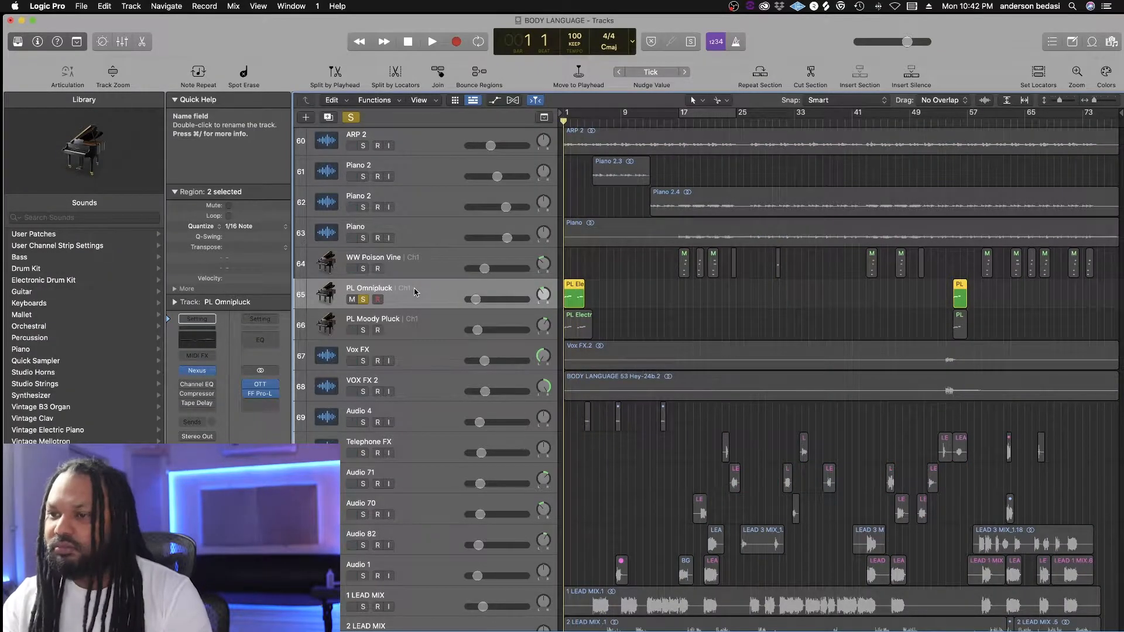
key("space")
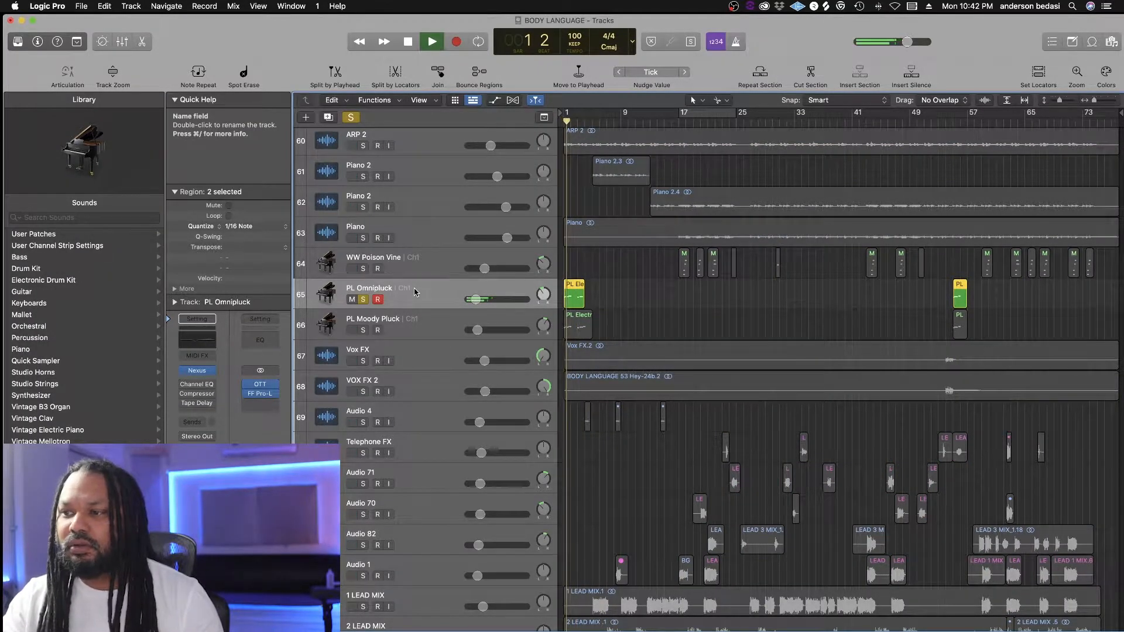
key("space")
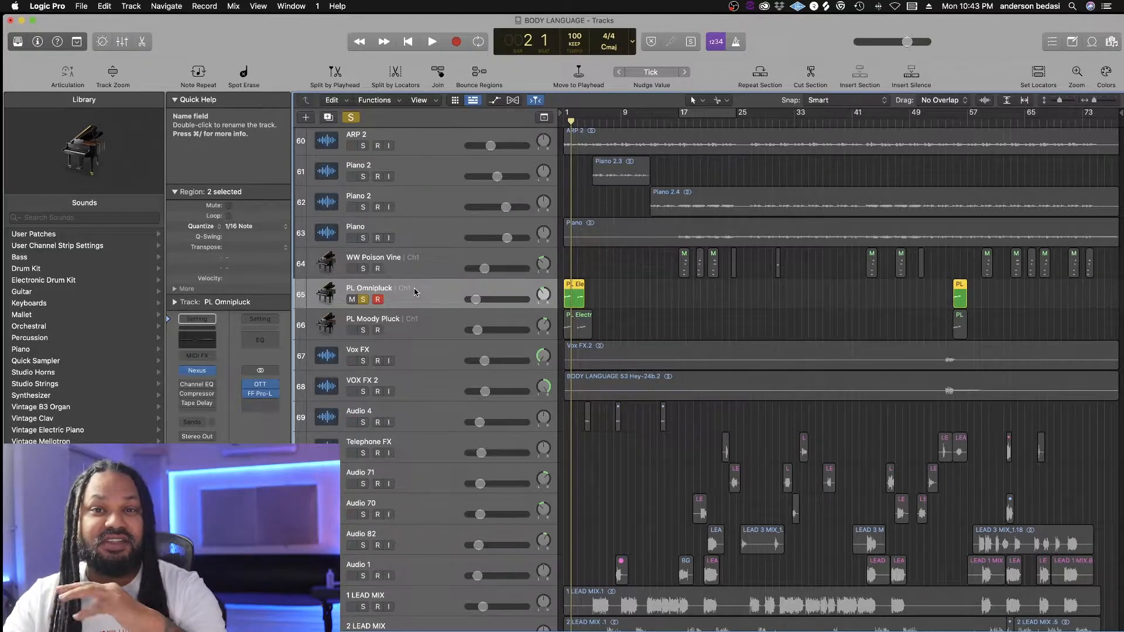
left_click(363, 299)
- Solo the PL Moody Pluck instrument track, listen to it from the project start, stop playback and clear its solo
left_click(362, 331)
key("Return")
left_click(412, 327)
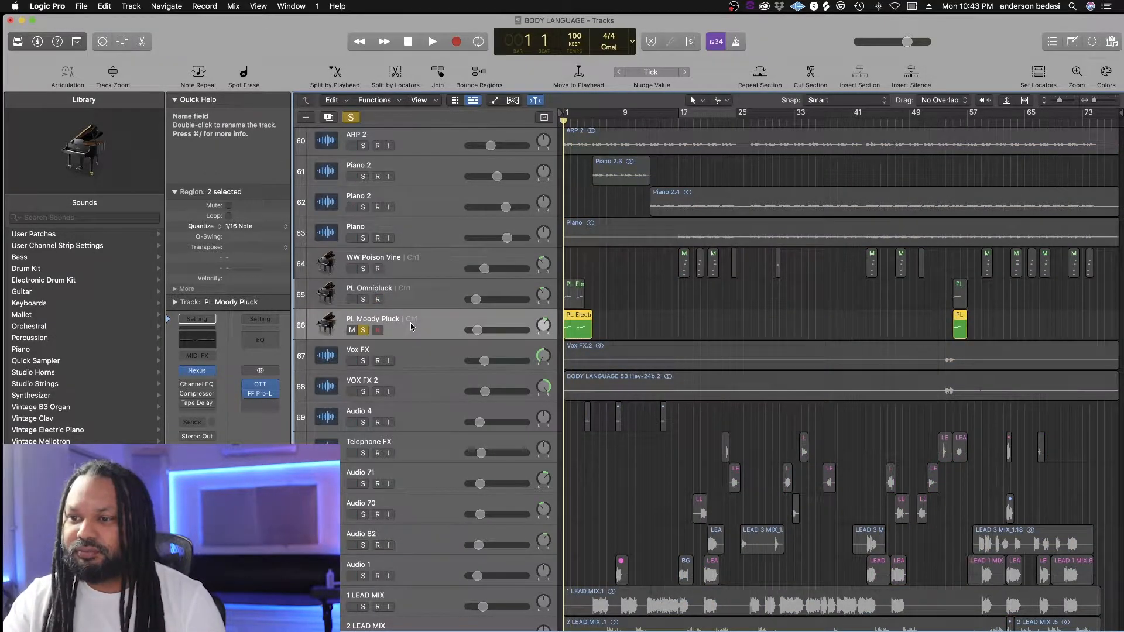
key("space")
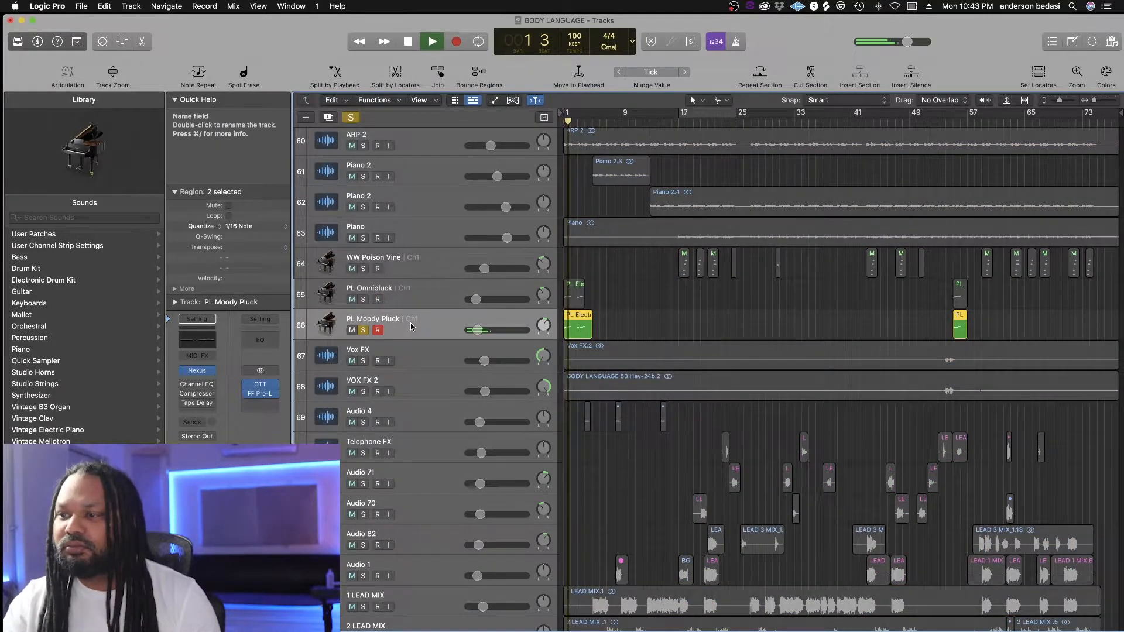
key("space")
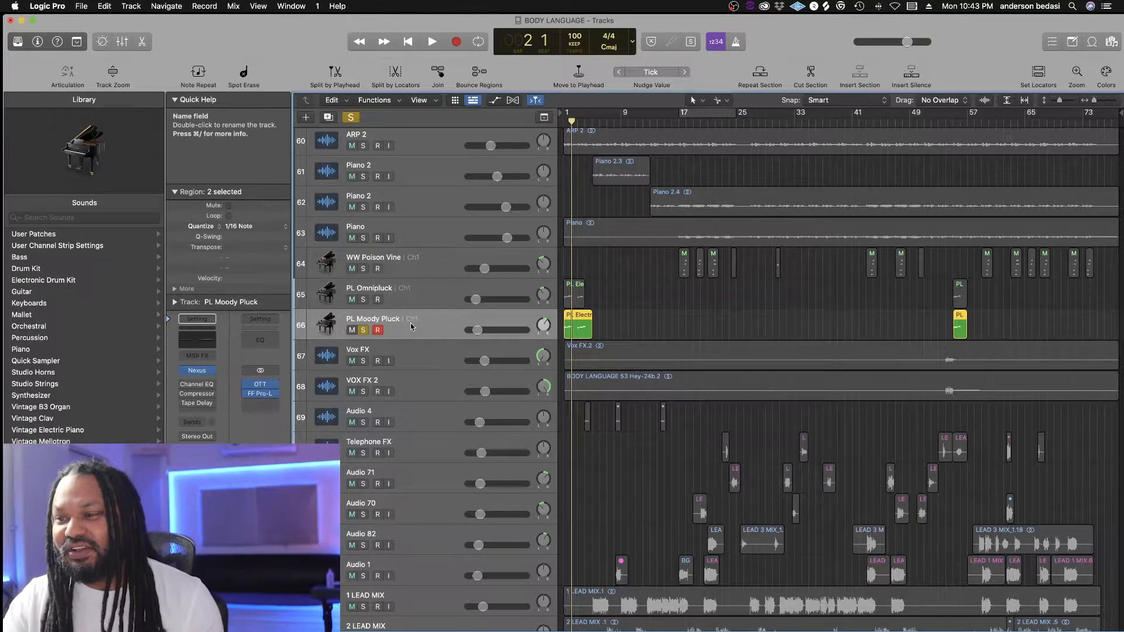
left_click(362, 330)
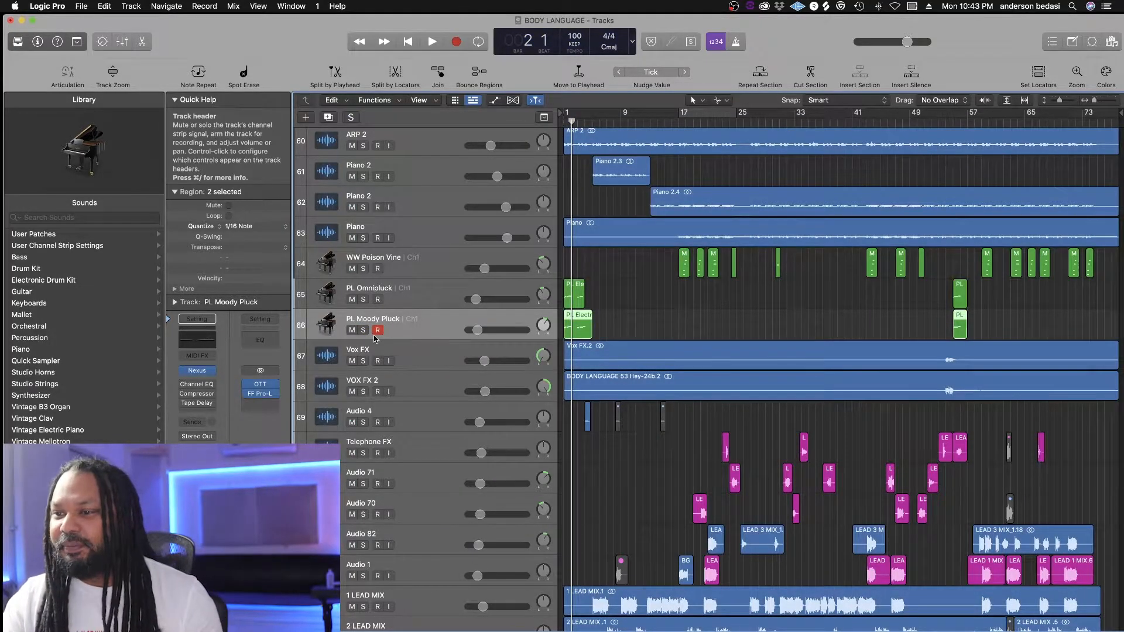
- Solo PL Moody Pluck once more, play a short passage of it, stop, and clear all solos
left_click(363, 330)
key("space")
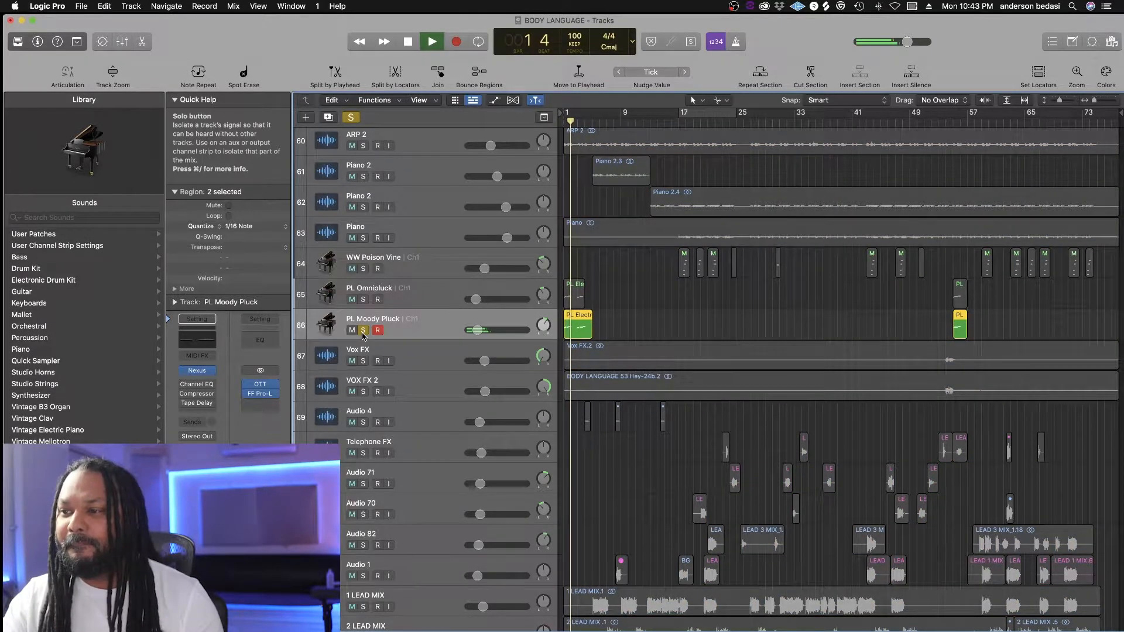
key("space")
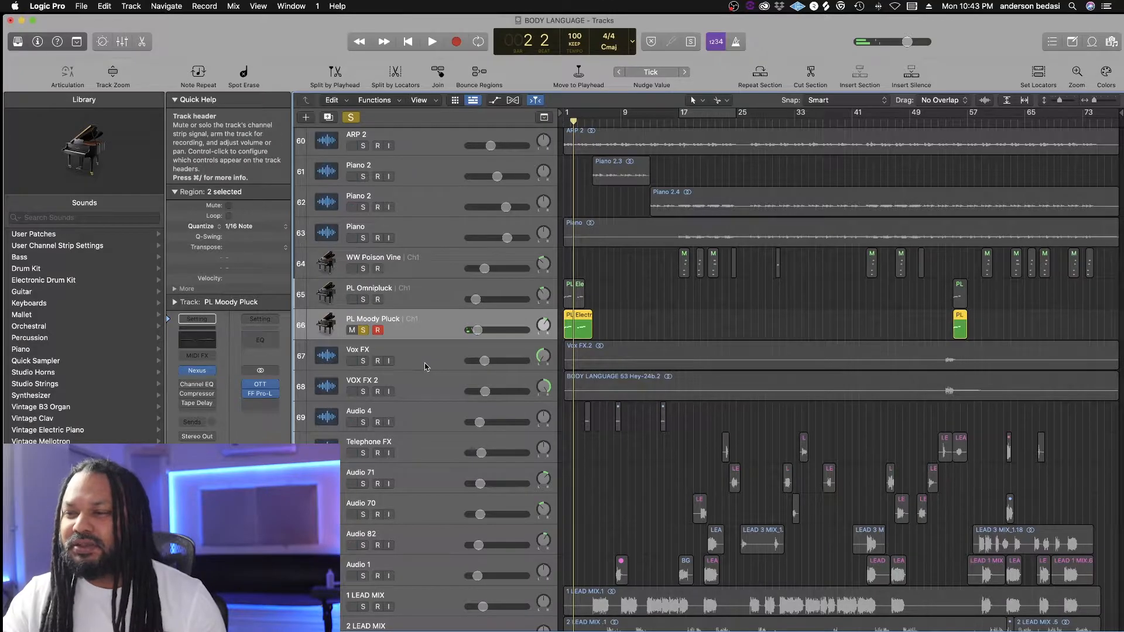
scroll(425, 367, "down", 5)
scroll(425, 367, "up", 8)
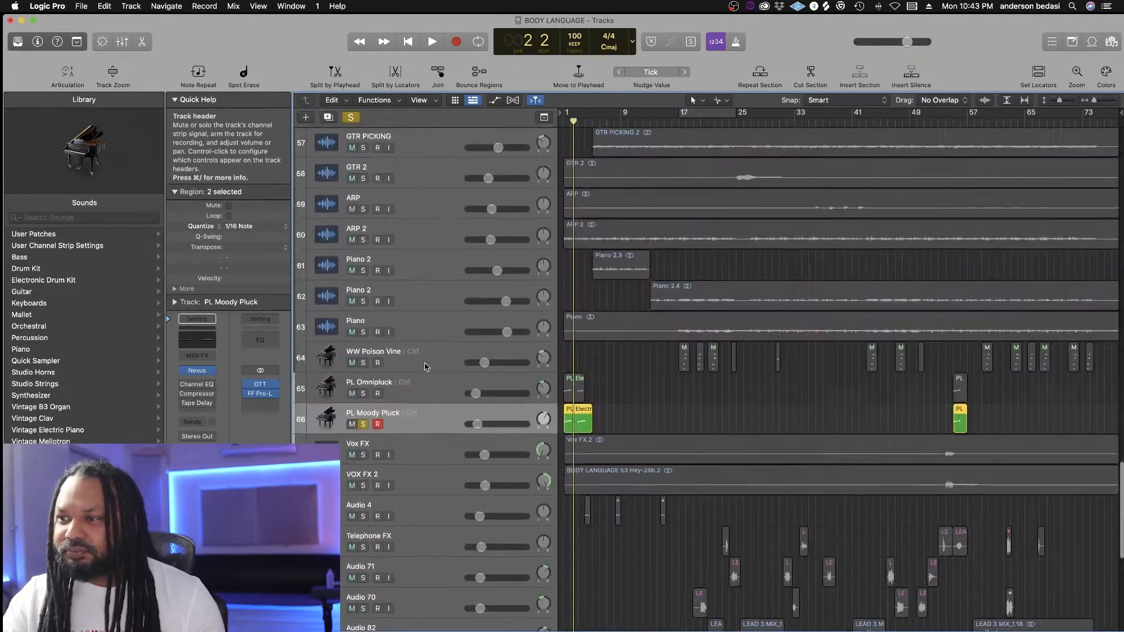
scroll(425, 367, "up", 2)
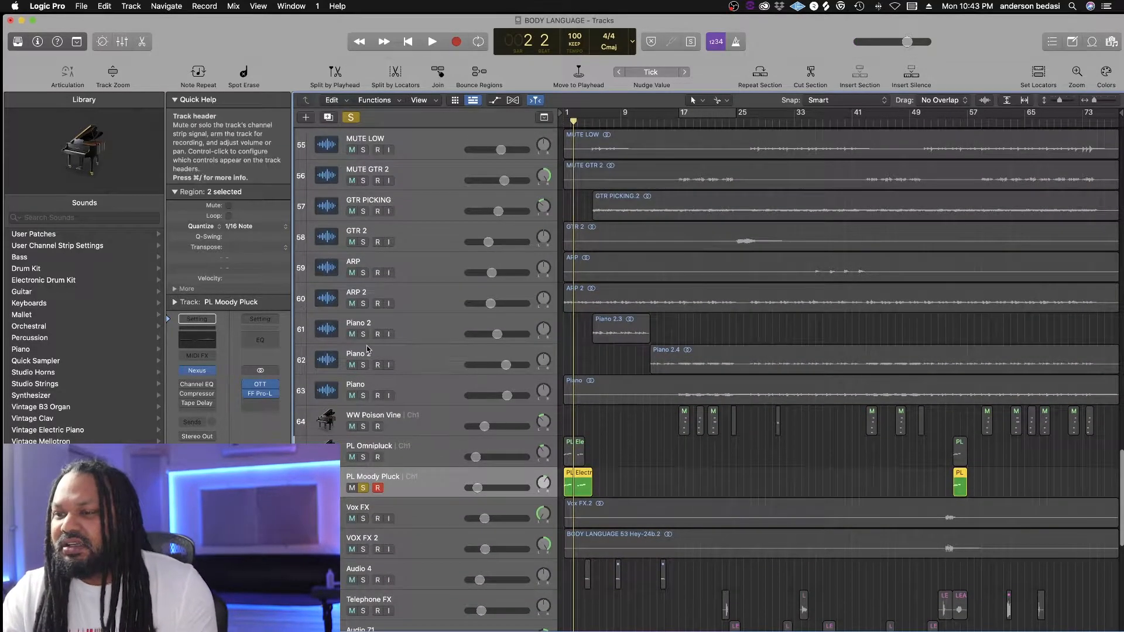
left_click(351, 117)
- Set the cycle range from bar 5 to bar 9 and zoom in on that section of the arrangement
left_click_drag(593, 115, 624, 117)
key("super+Right")
key("super+Right")
scroll(643, 138, "down", 1)
scroll(643, 139, "right", 2)
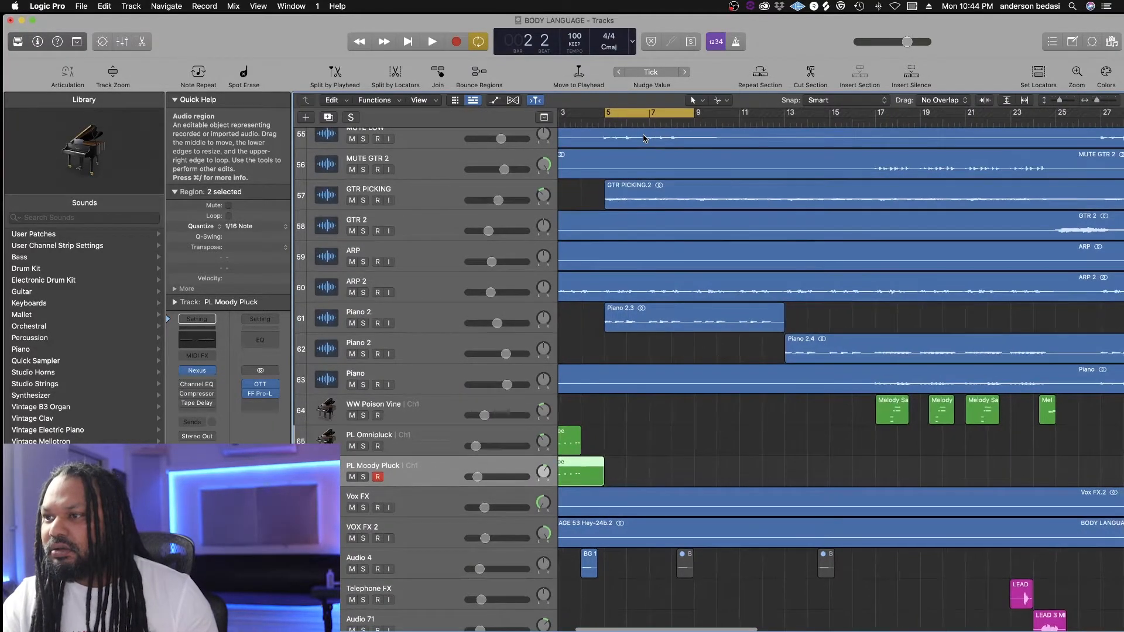
scroll(643, 138, "down", 3)
scroll(643, 139, "up", 8)
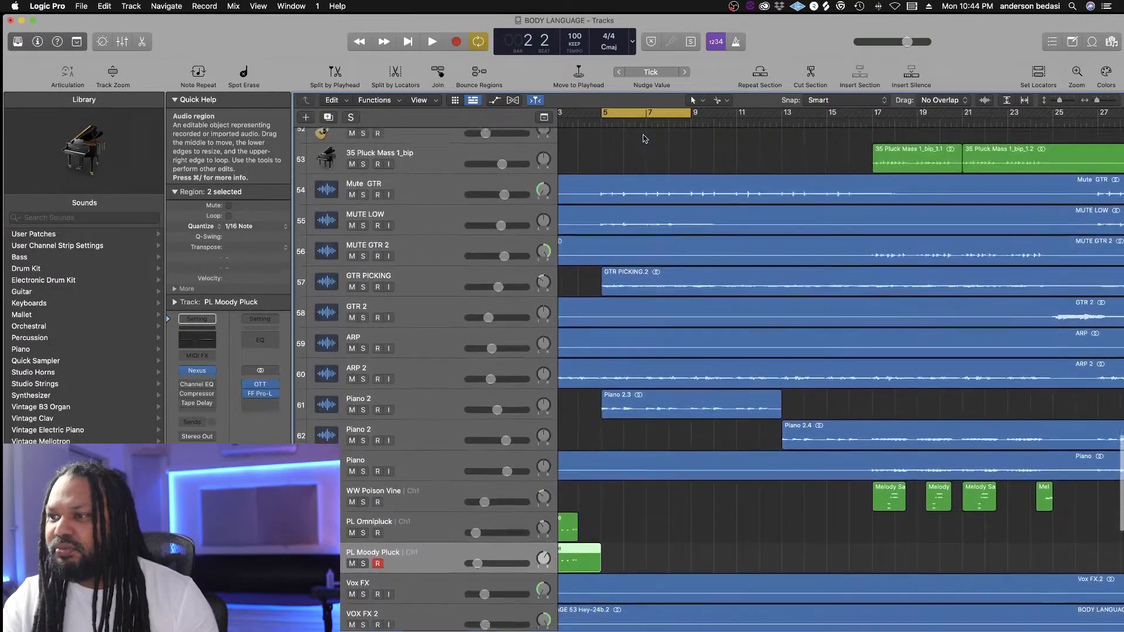
- Solo Mute GTR, add MUTE LOW to the solo during cycle playback, stop, and clear both solos
left_click(363, 252)
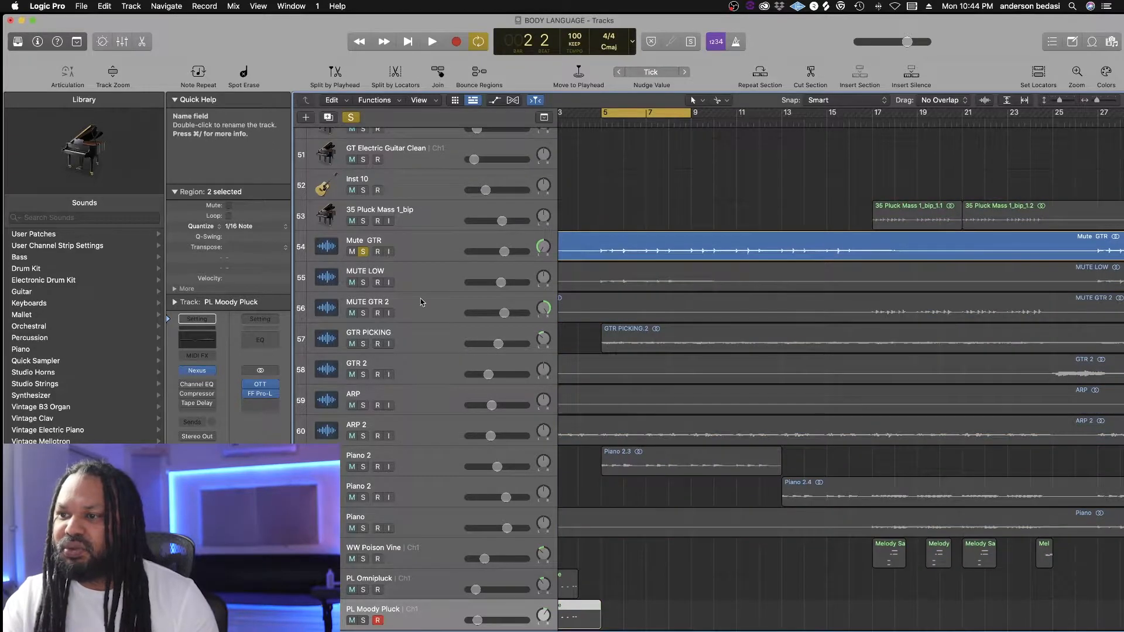
key("space")
left_click(363, 283)
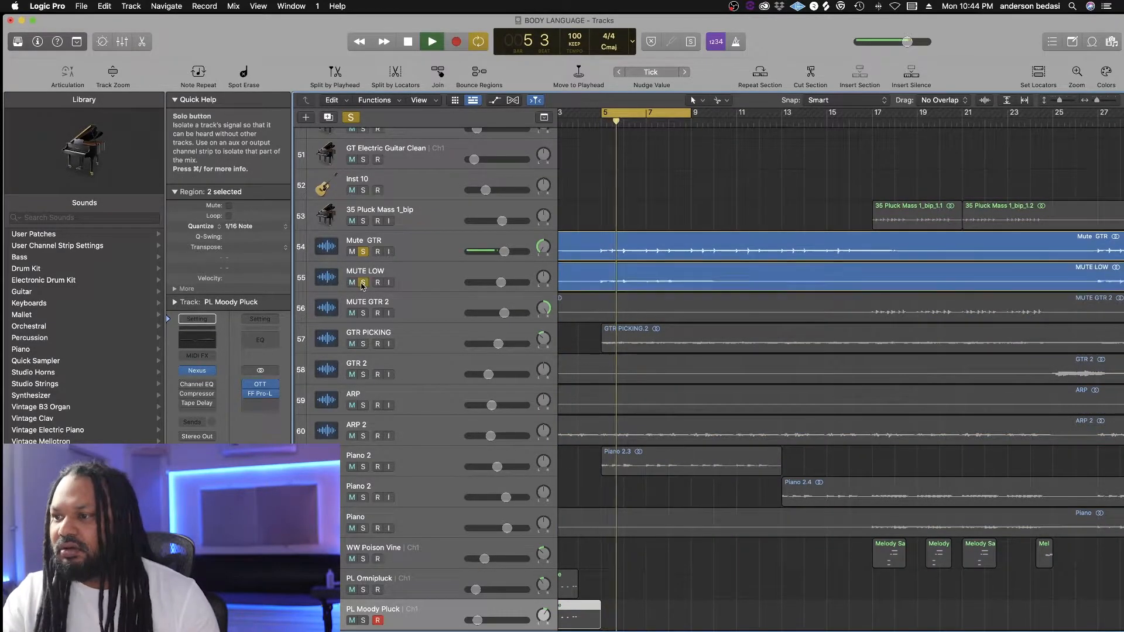
key("space")
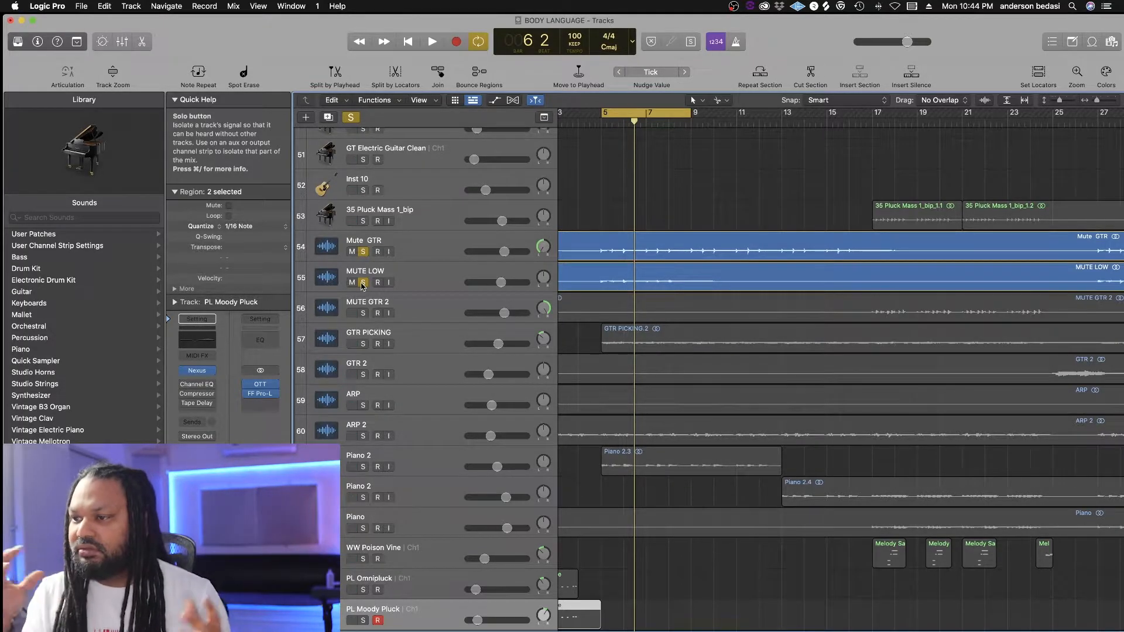
left_click(357, 120)
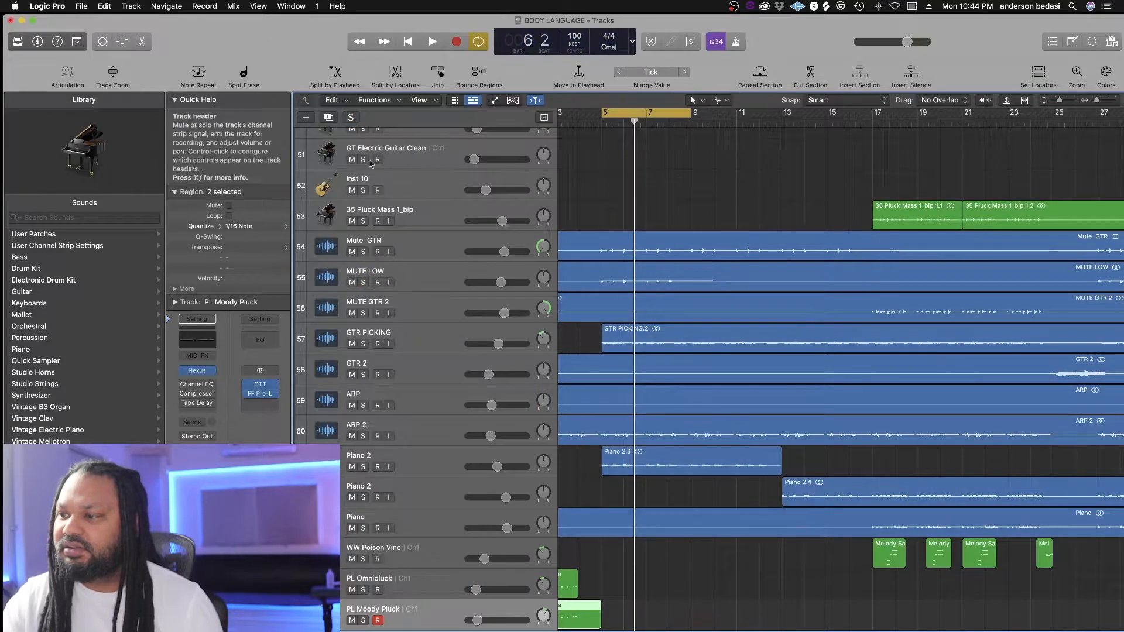
- Solo and select the GTR PICKING track, listen to it twice within the cycle range, and clear its solo
left_click(363, 344)
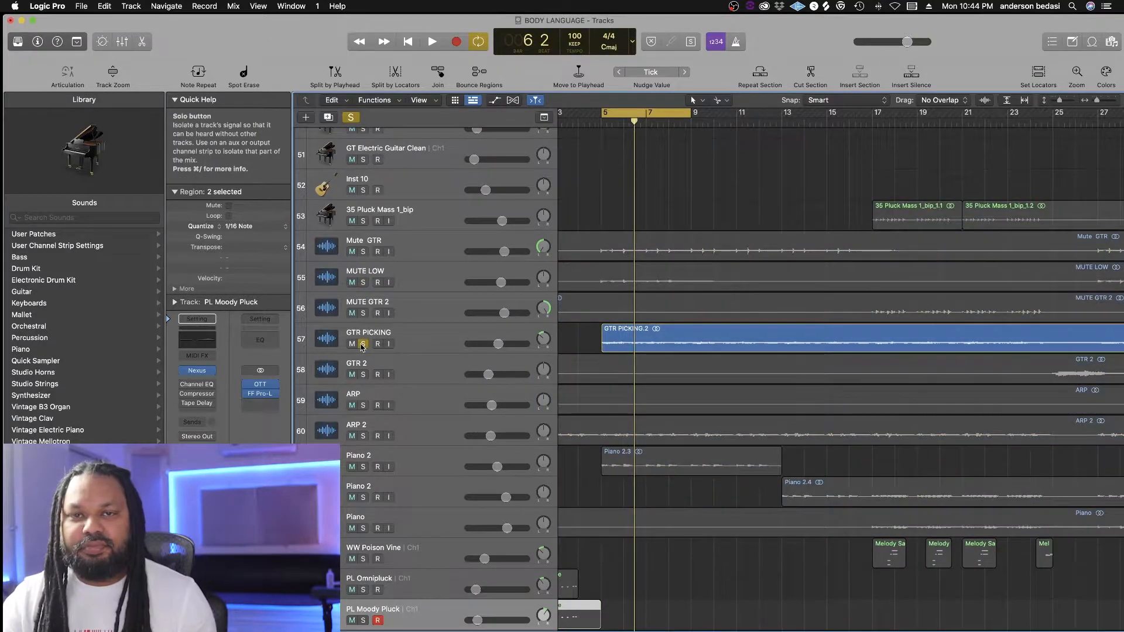
key("space")
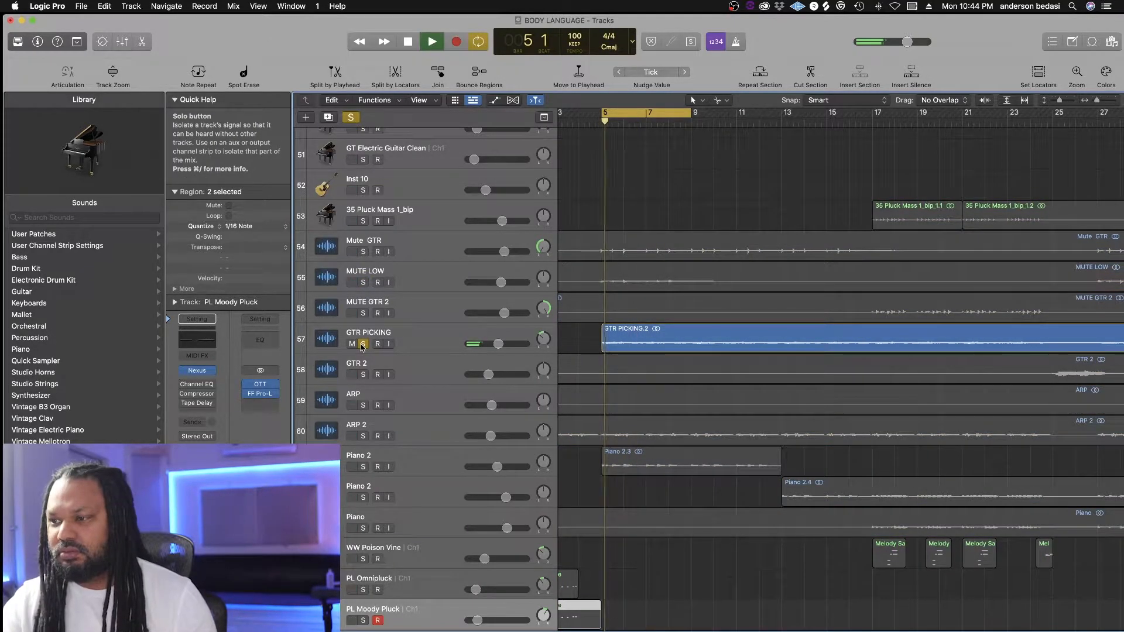
left_click(427, 340)
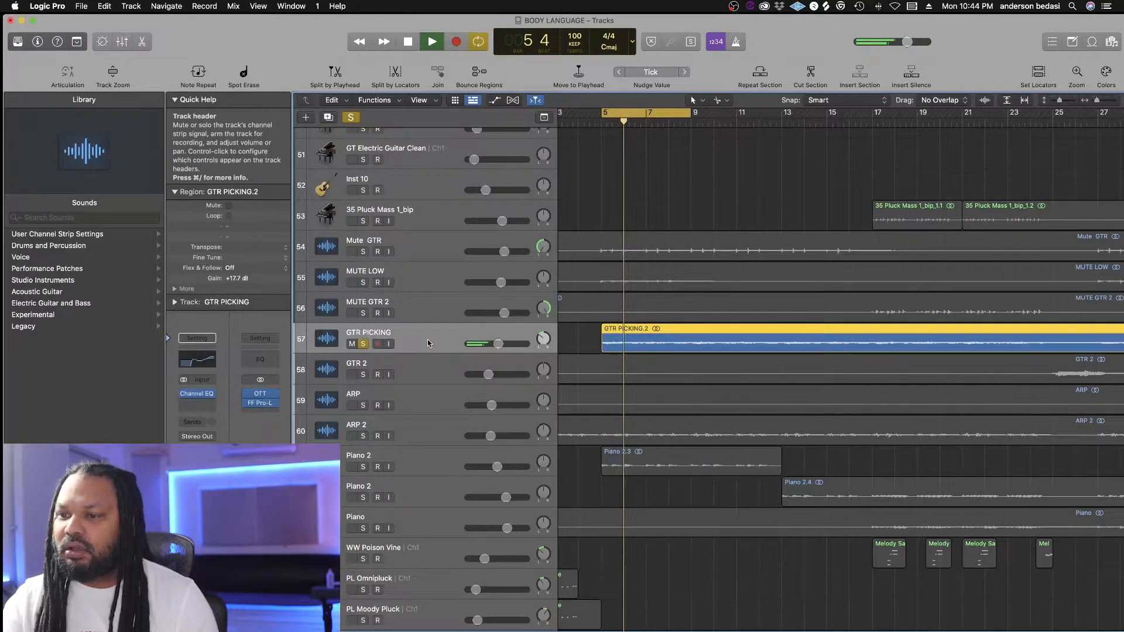
key("space")
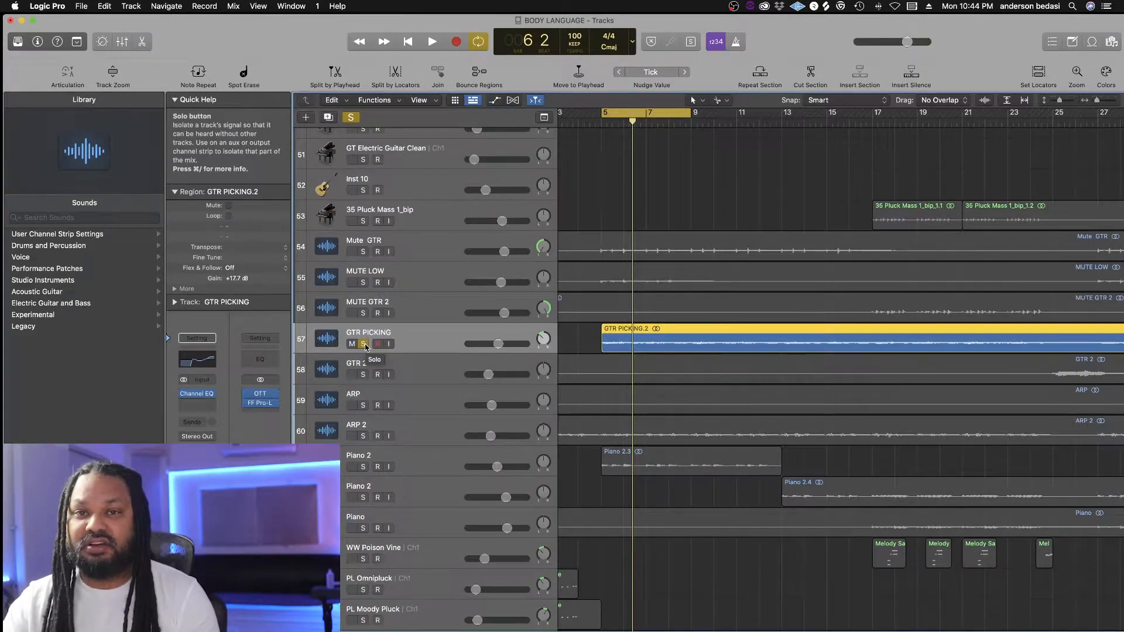
key("space")
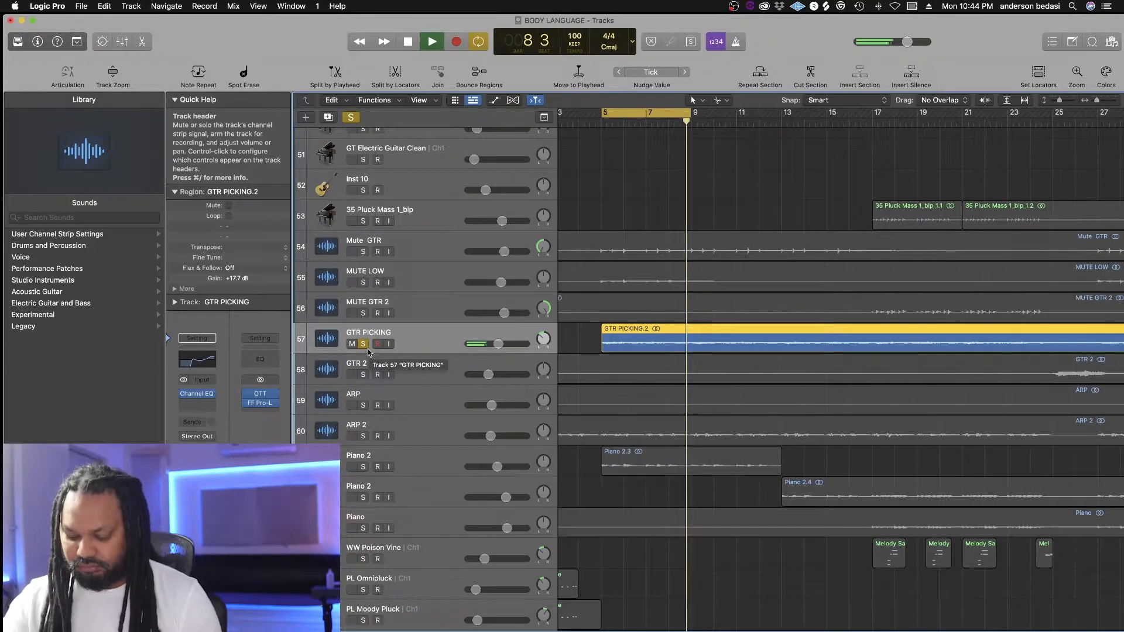
key("space")
left_click(364, 344)
- Solo and select the Piano 2 track on track 61, listen to it in the cycle range, and stop playback
scroll(374, 358, "down", 4)
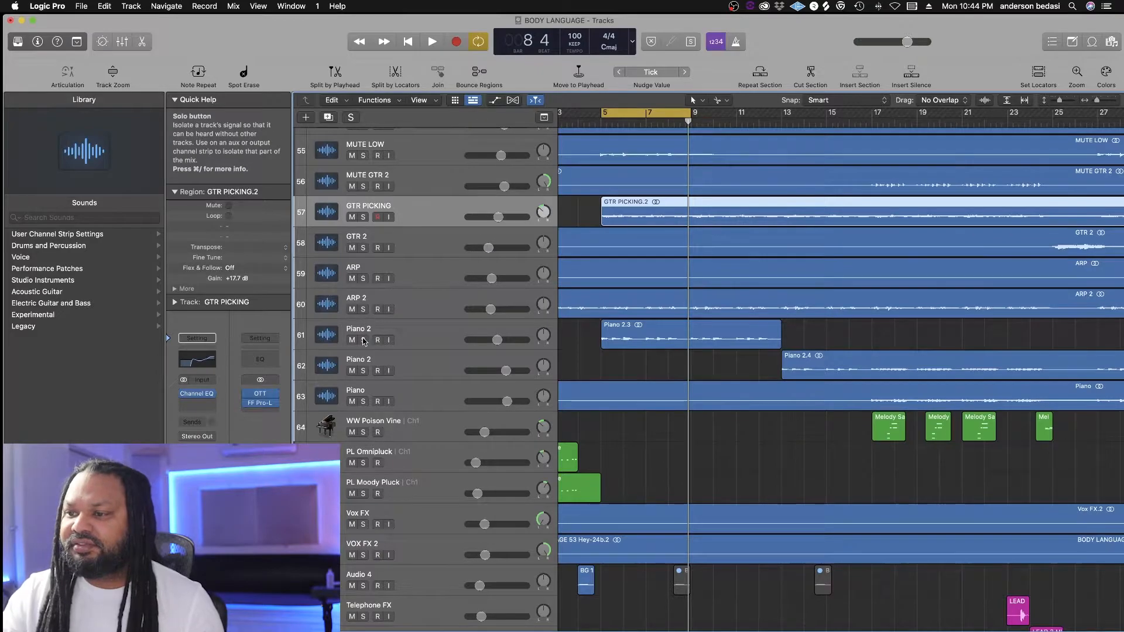
left_click(364, 340)
key("space")
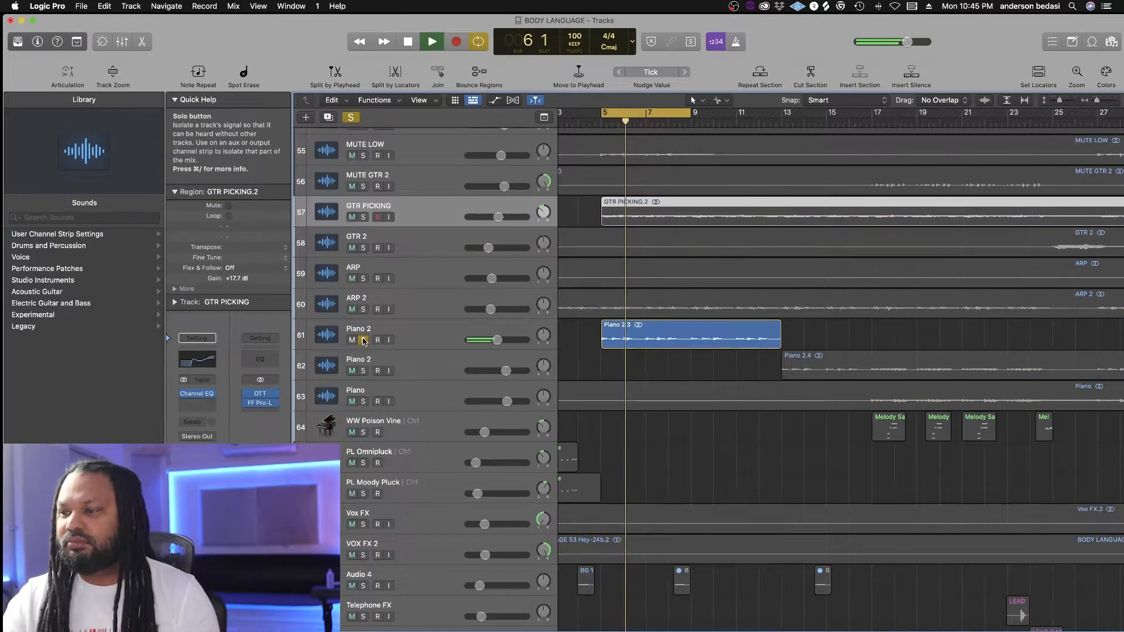
left_click(416, 328)
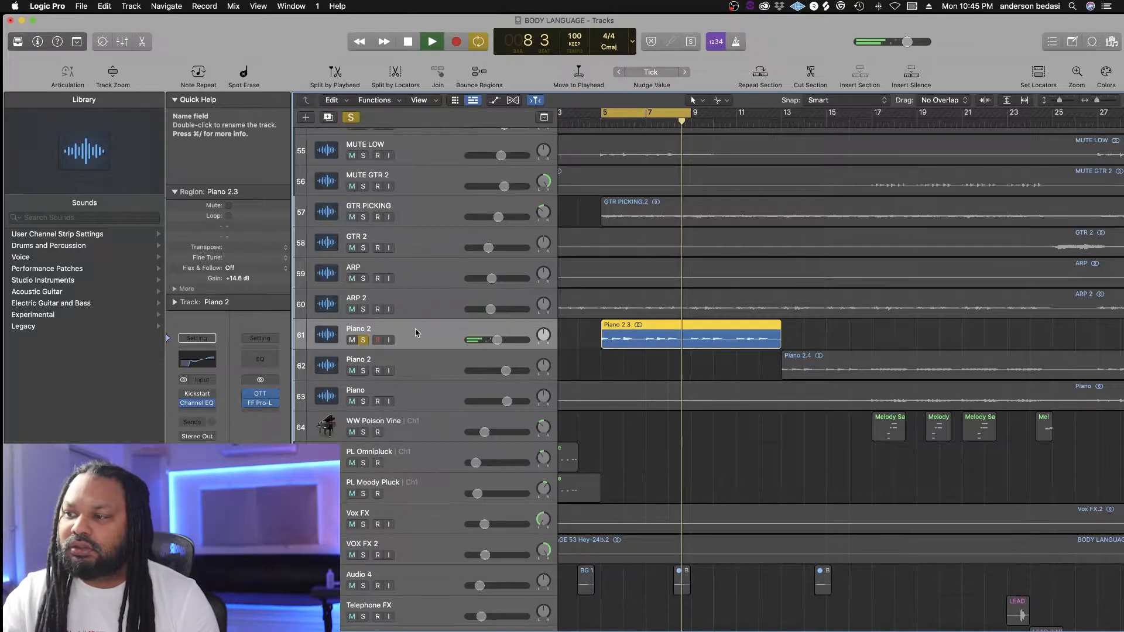
key("space")
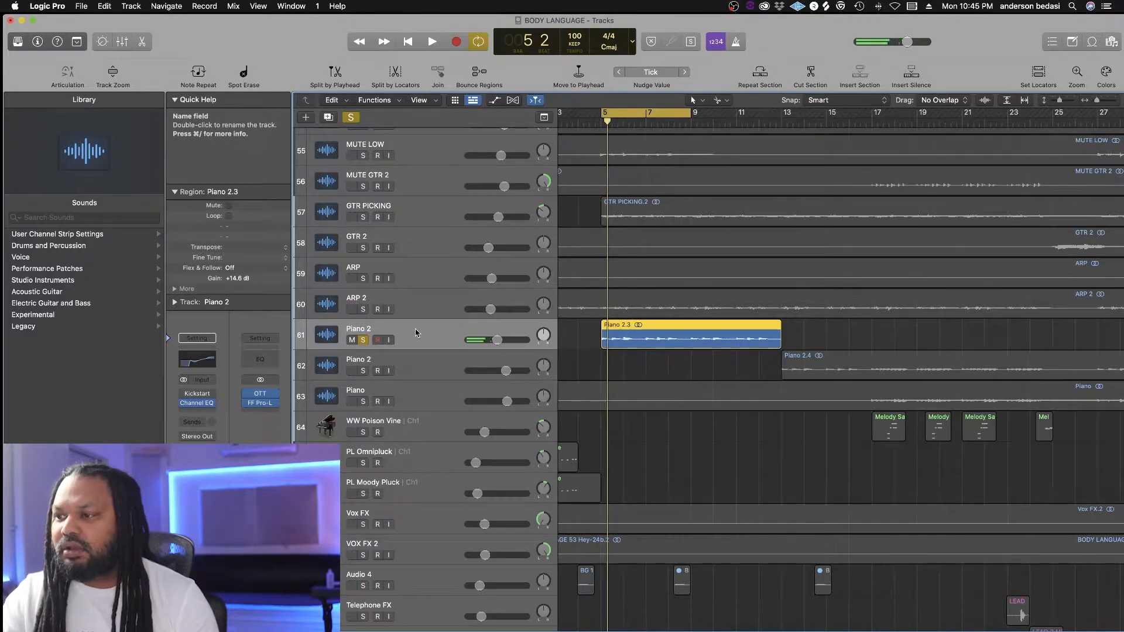
- Extend the cycle range's end to bar 13 and play the soloed Piano 2 region over it
left_click_drag(689, 112, 778, 118)
key("space")
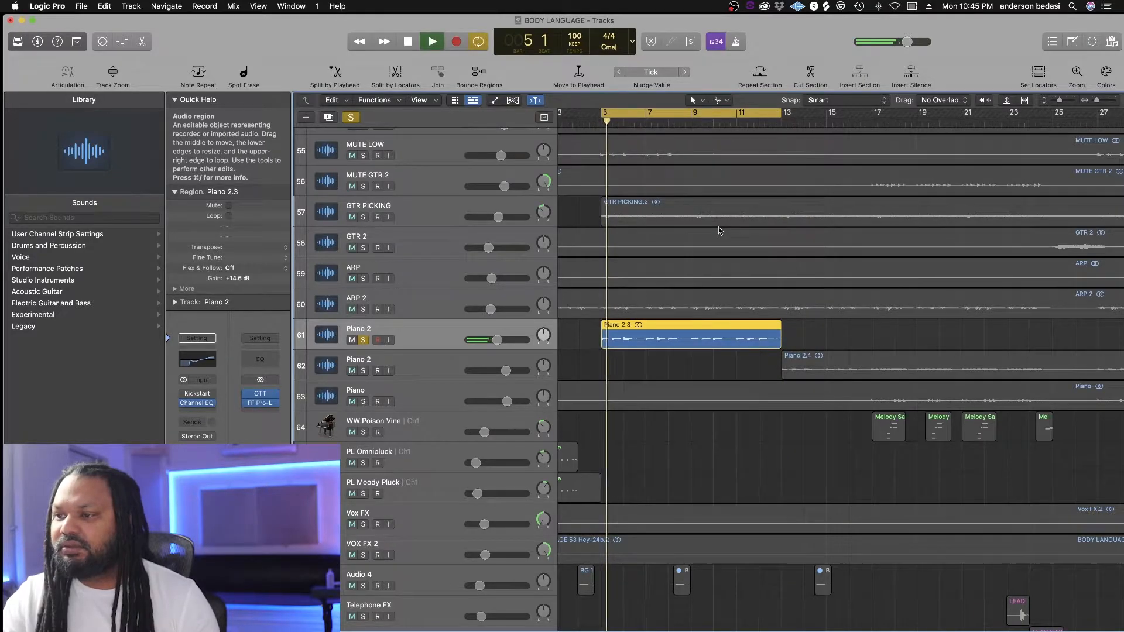
scroll(528, 362, "down", 3)
scroll(528, 363, "down", 3)
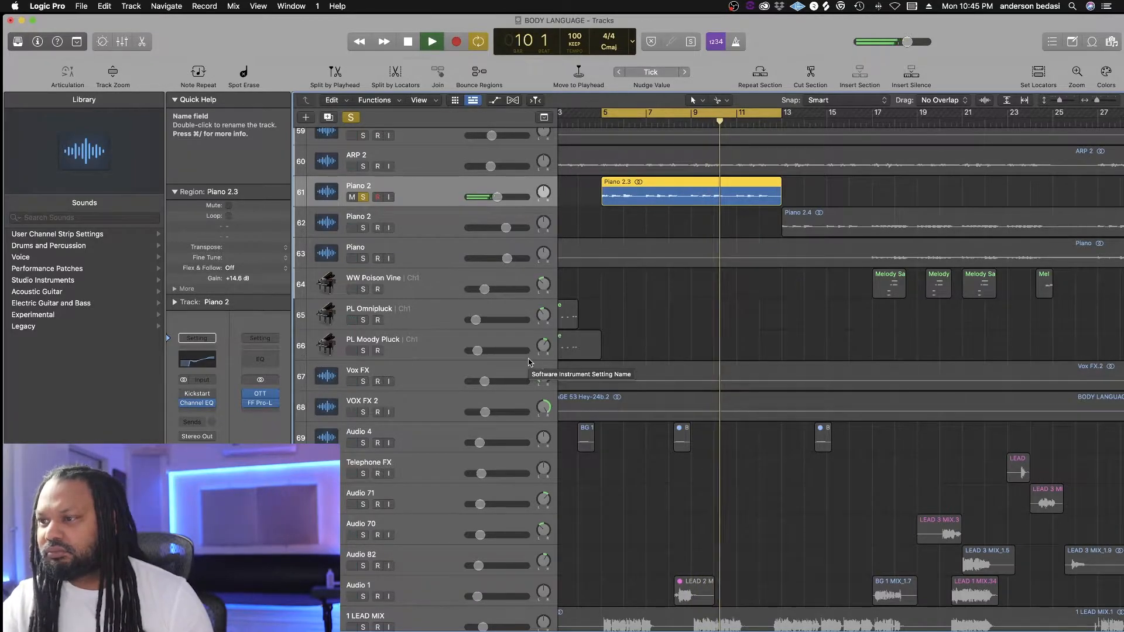
key("space")
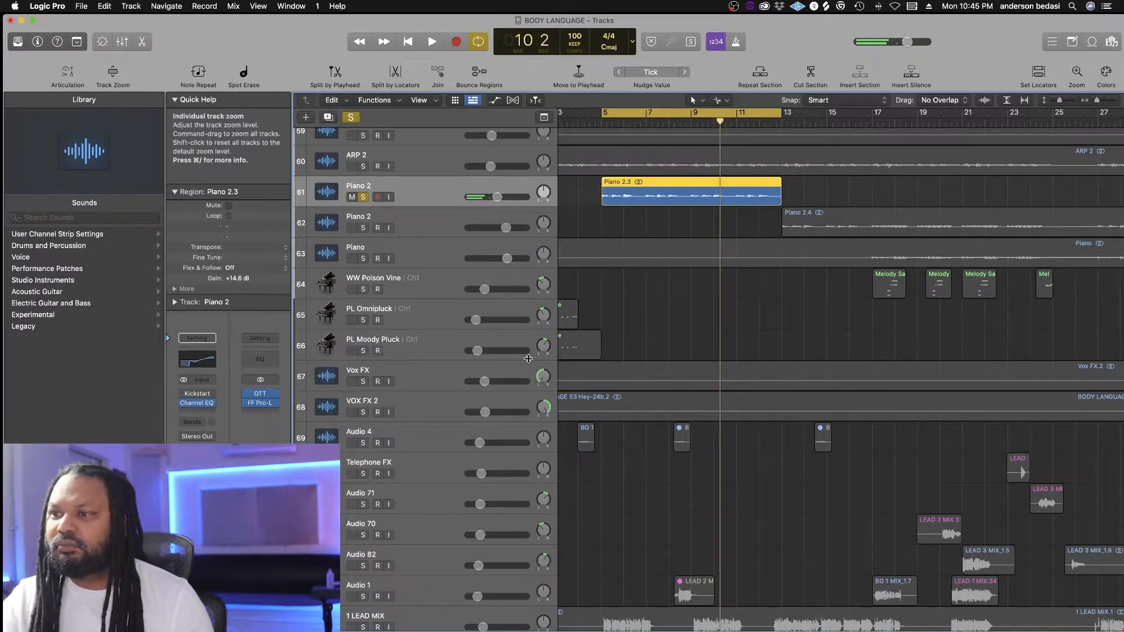
- Inspect the Channel EQ curve on Piano 2, close the plug-in window and clear the solo
left_click(200, 361)
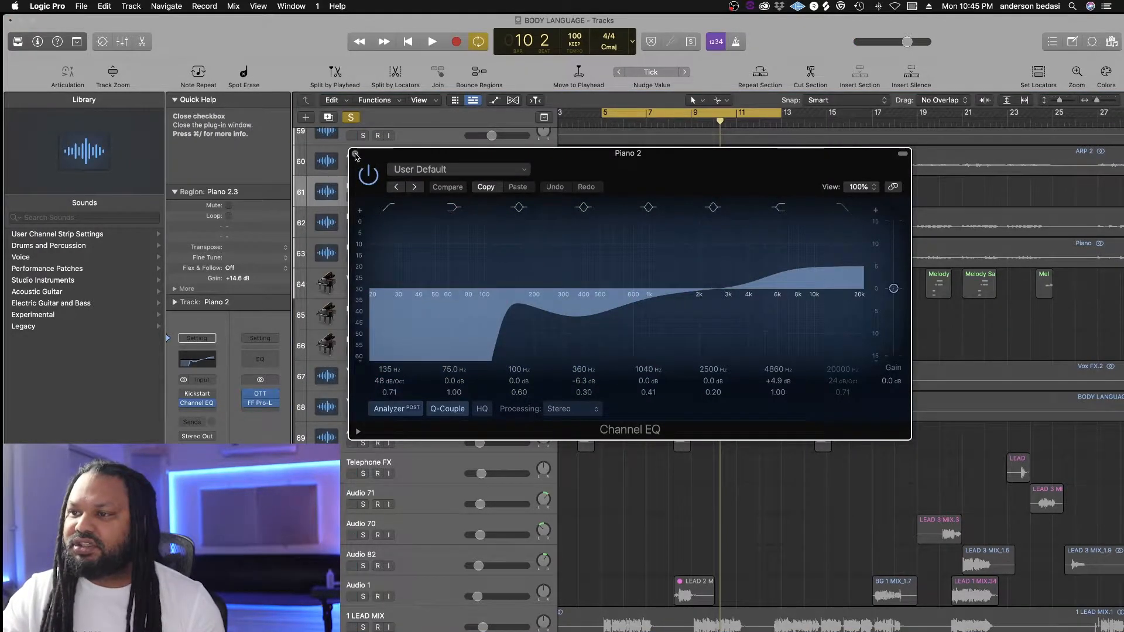
key("super+w")
left_click(350, 117)
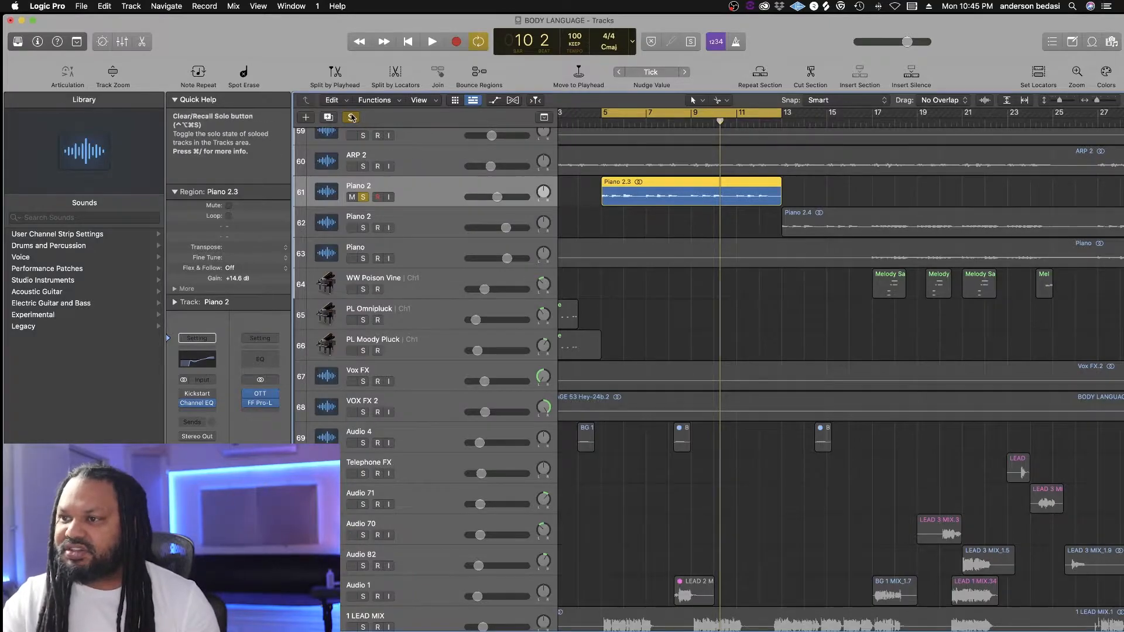
- Select the KY KEYS 002 track, play the cycle range, solo the track during playback, and stop
scroll(545, 299, "left", 3)
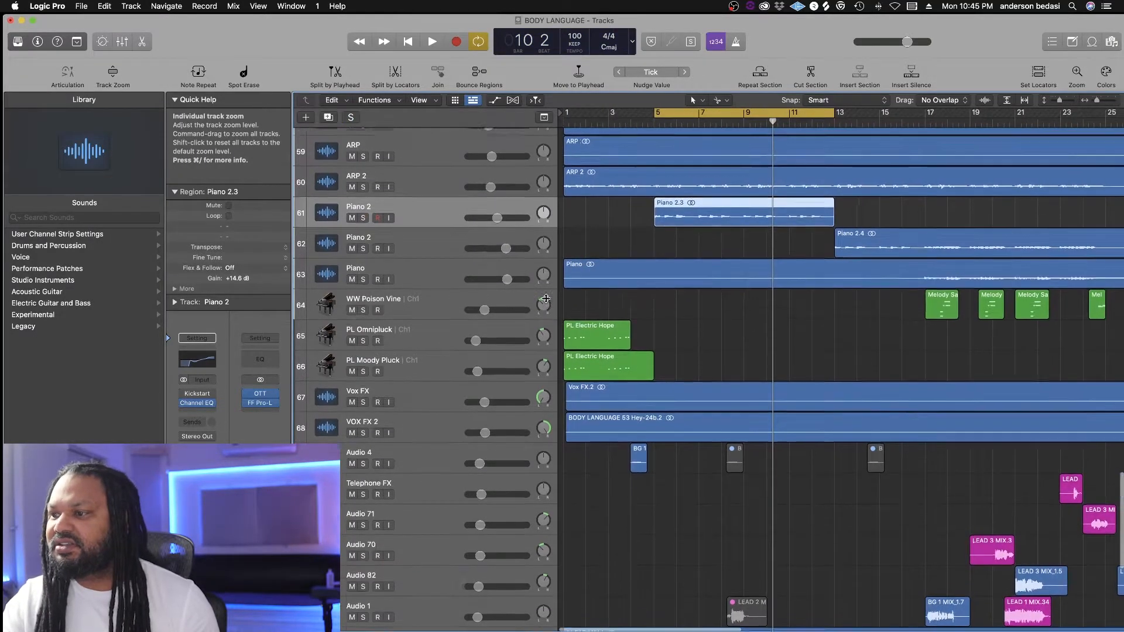
scroll(546, 299, "up", 10)
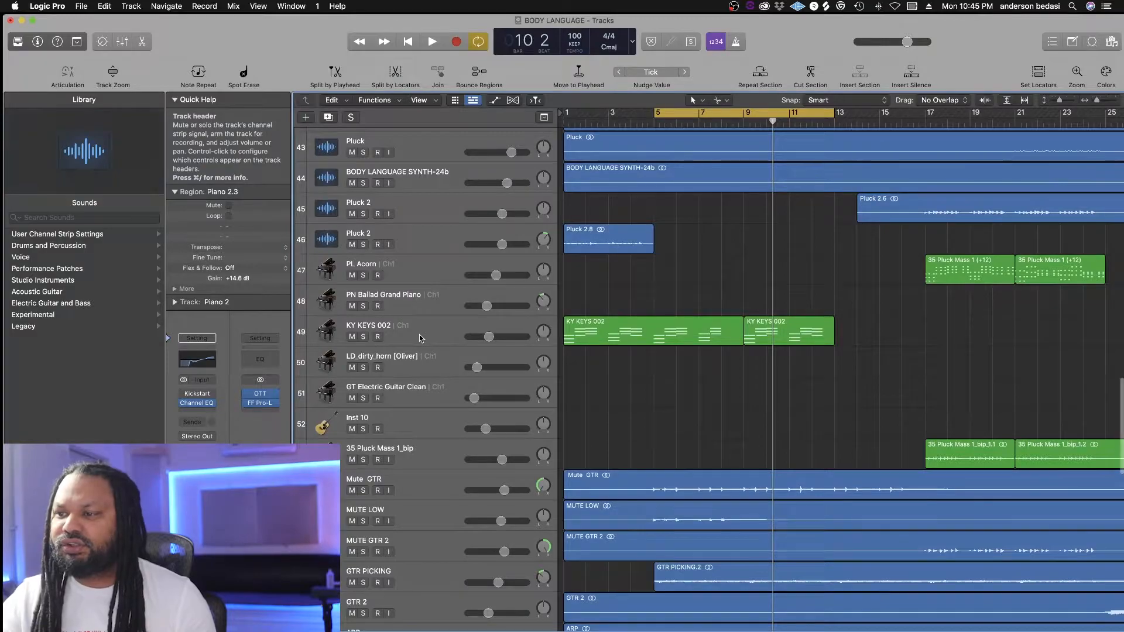
left_click(445, 329)
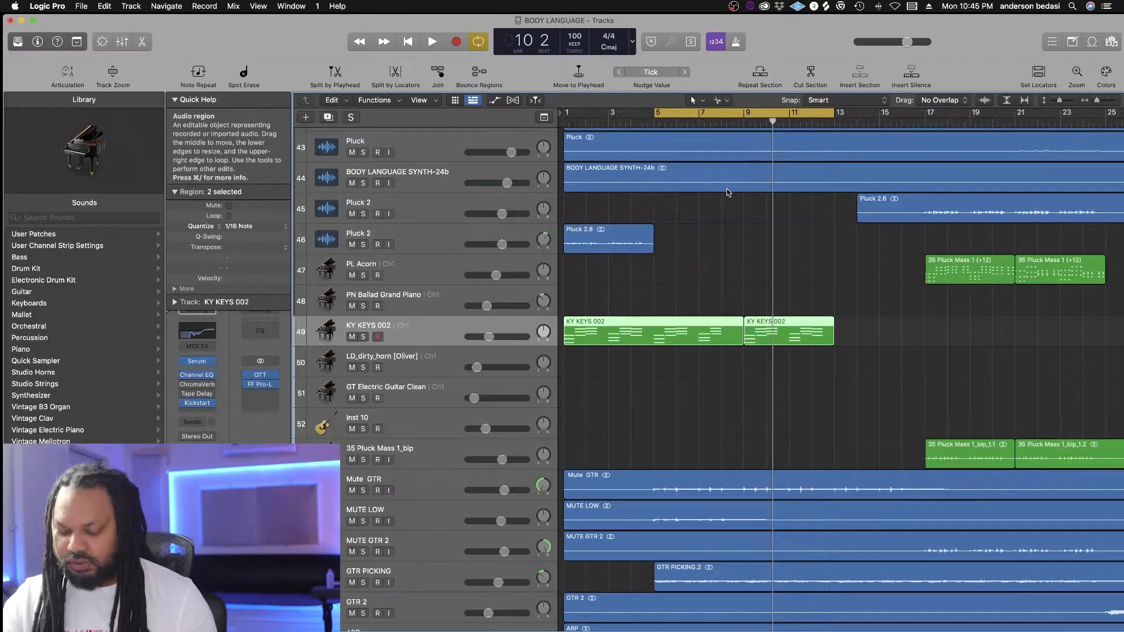
key("space")
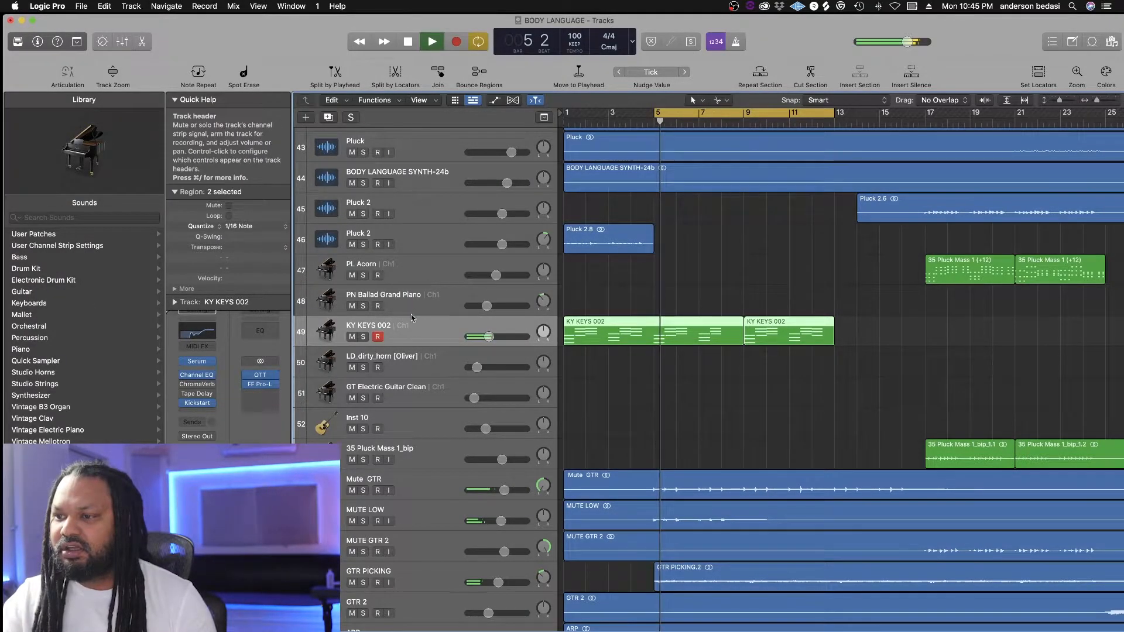
key("s")
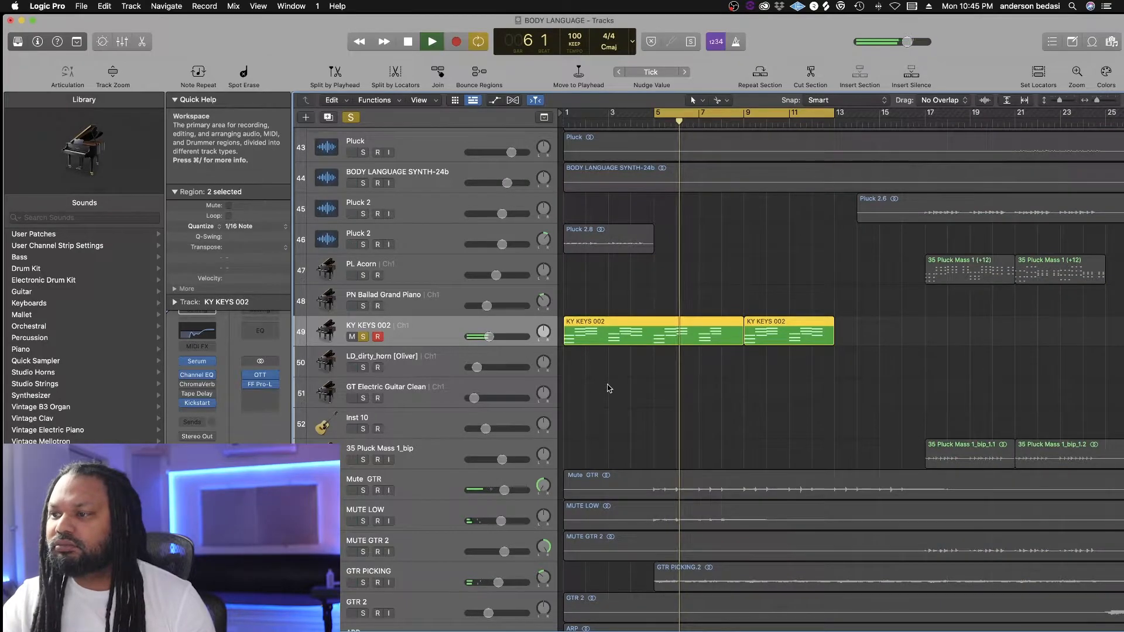
key("space")
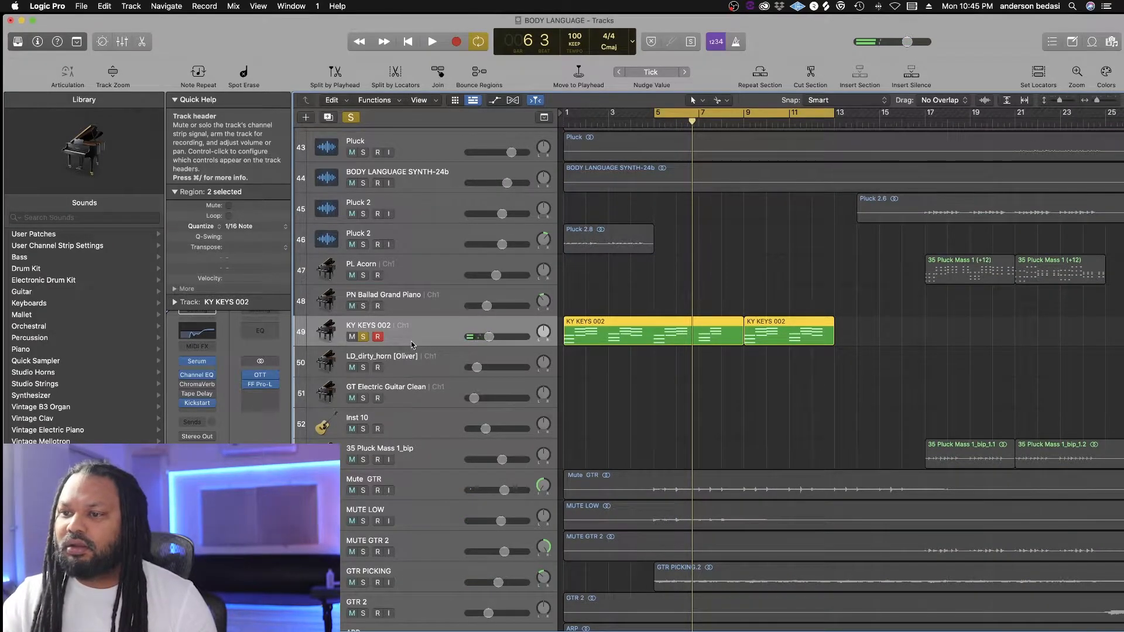
- Inspect the Kickstart plug-in on KY KEYS 002, close it, and replay the soloed track with Kickstart bypassed for comparison
left_click(198, 404)
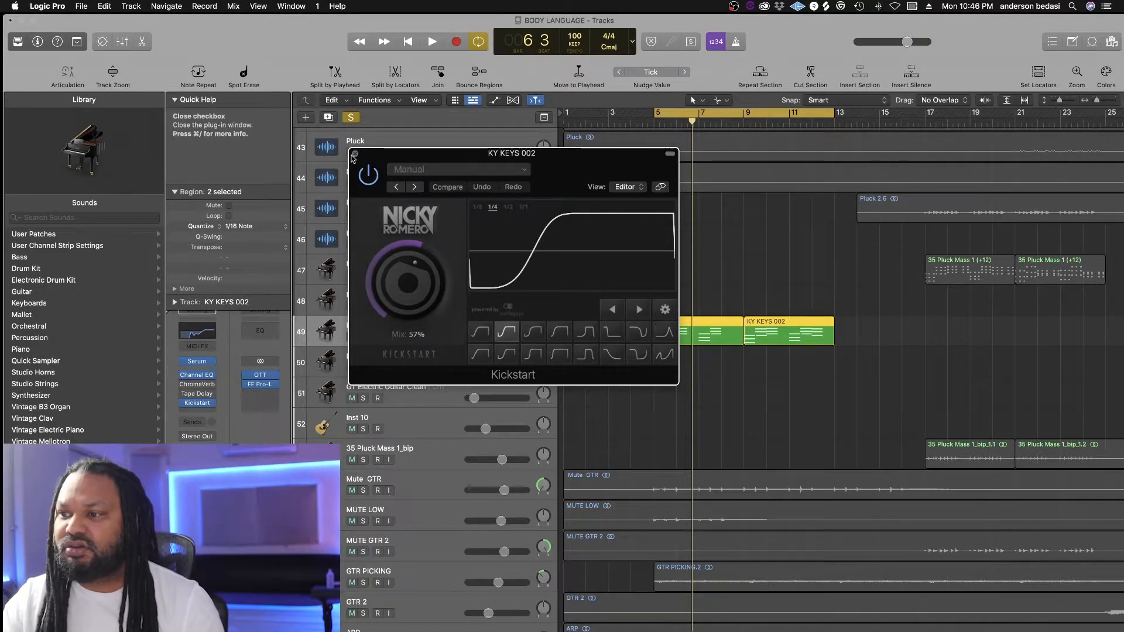
left_click(354, 154)
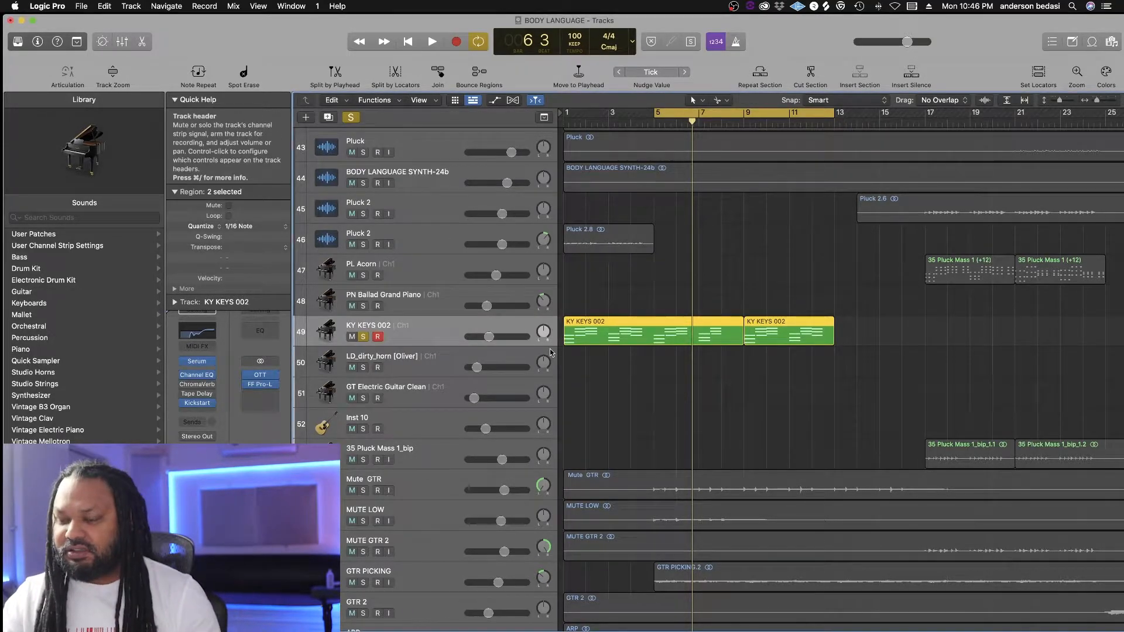
key("space")
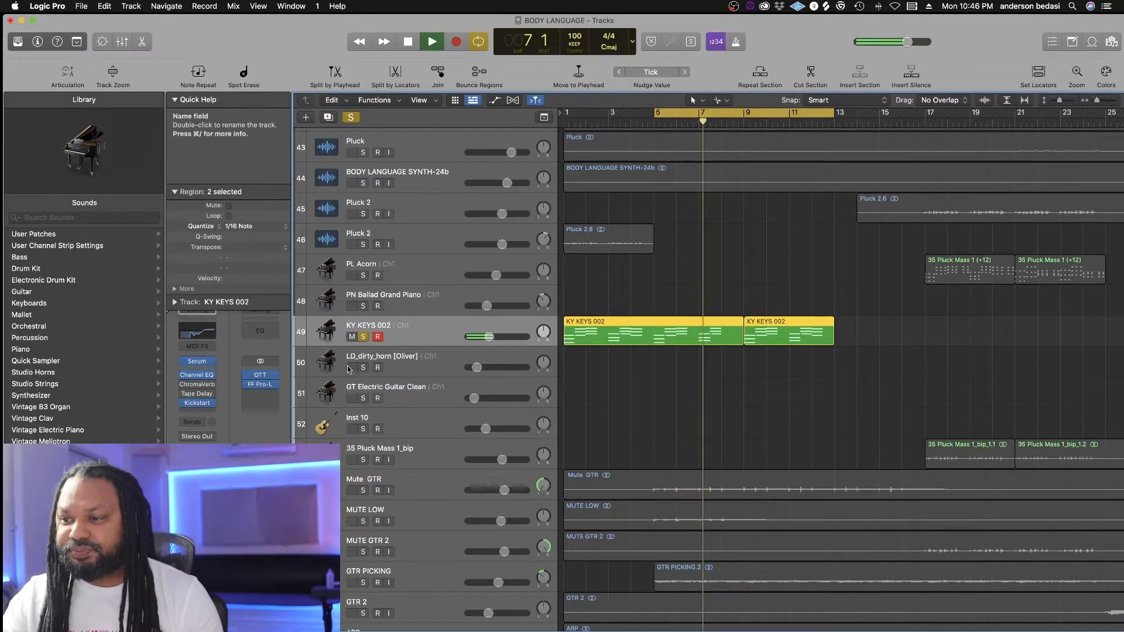
key("space")
key("space")
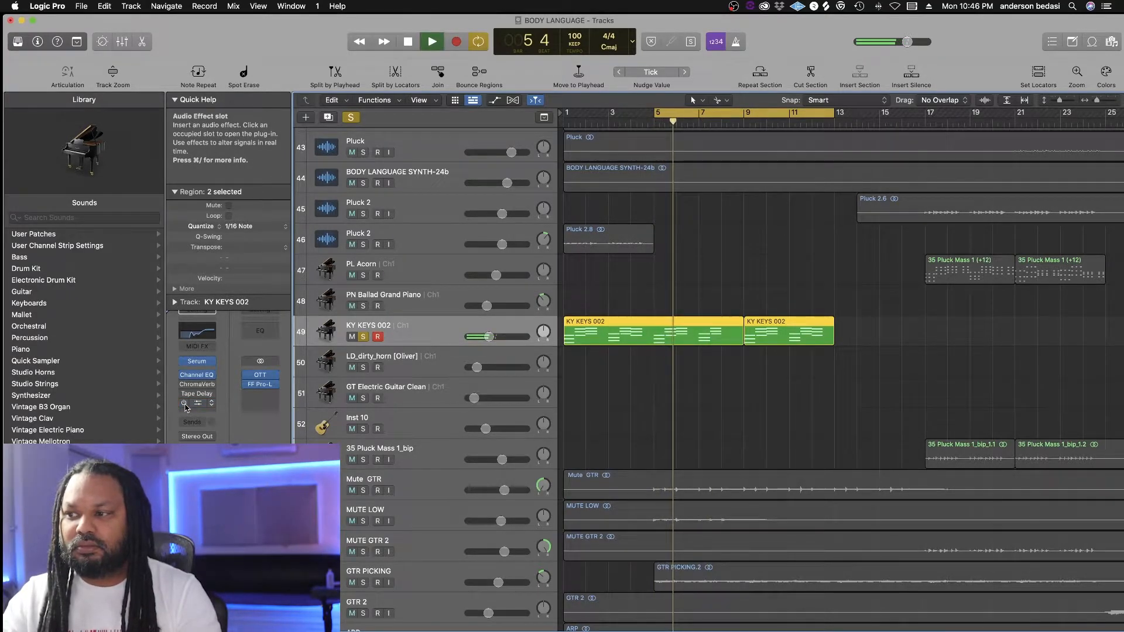
key("space")
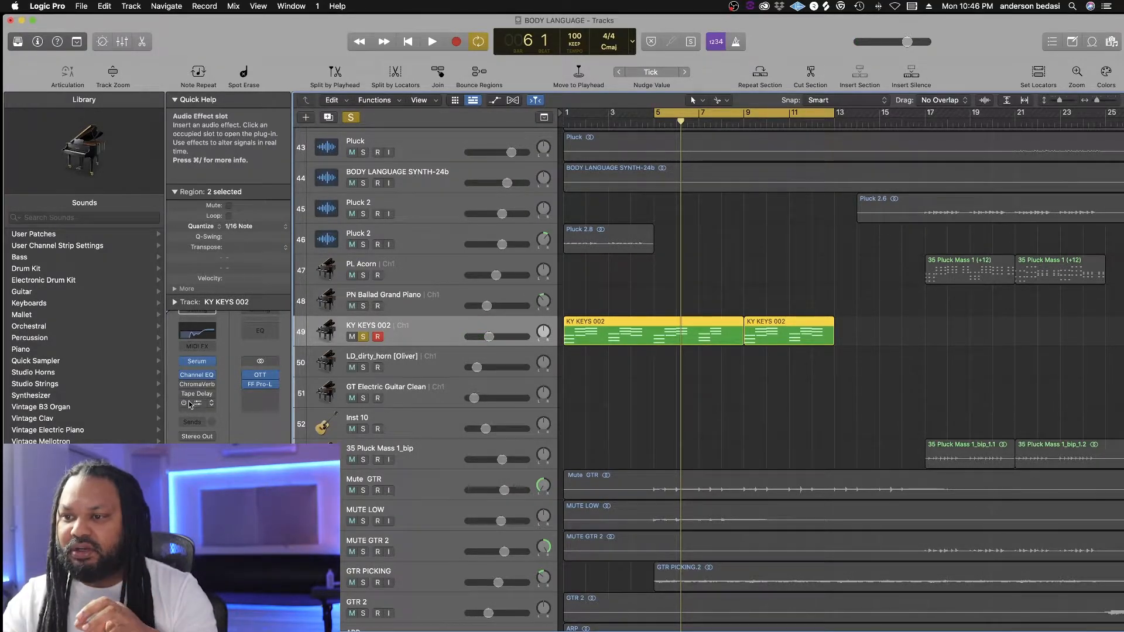
- Play the KY KEYS 002 track from bar 6, toggling its solo during playback to compare, and clear the solo after stopping
left_click(363, 337)
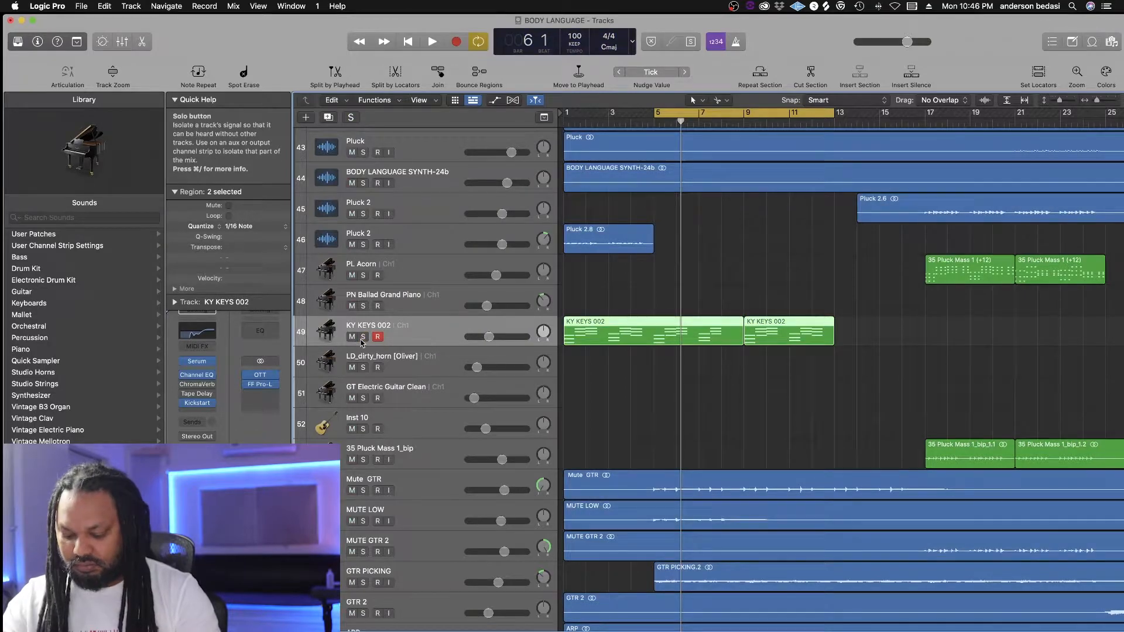
key("space")
left_click(363, 337)
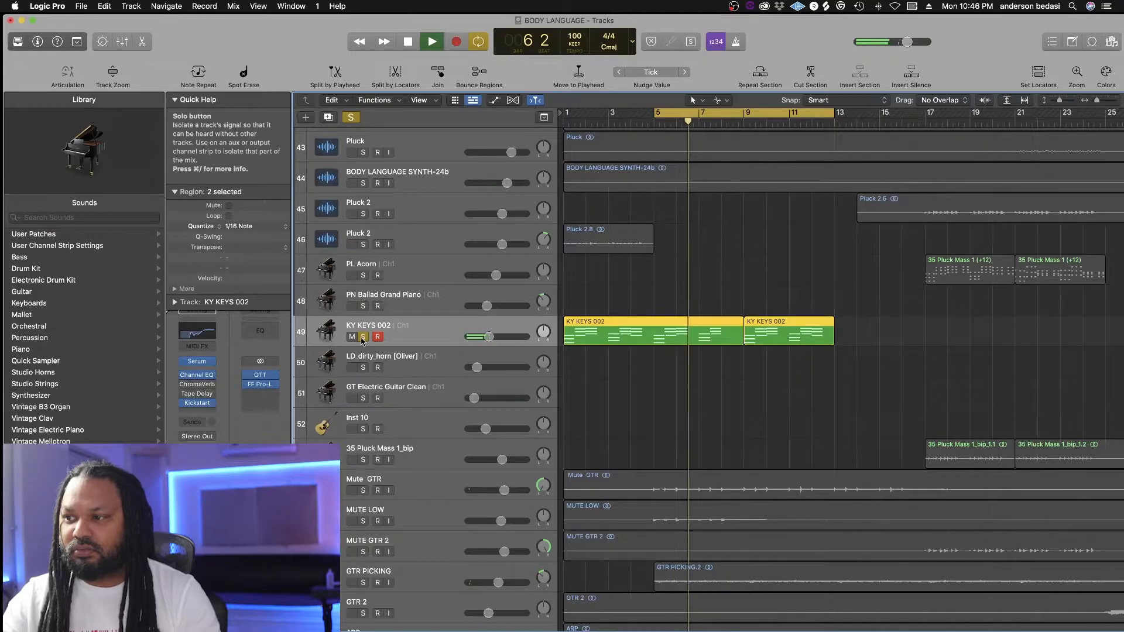
left_click(363, 337)
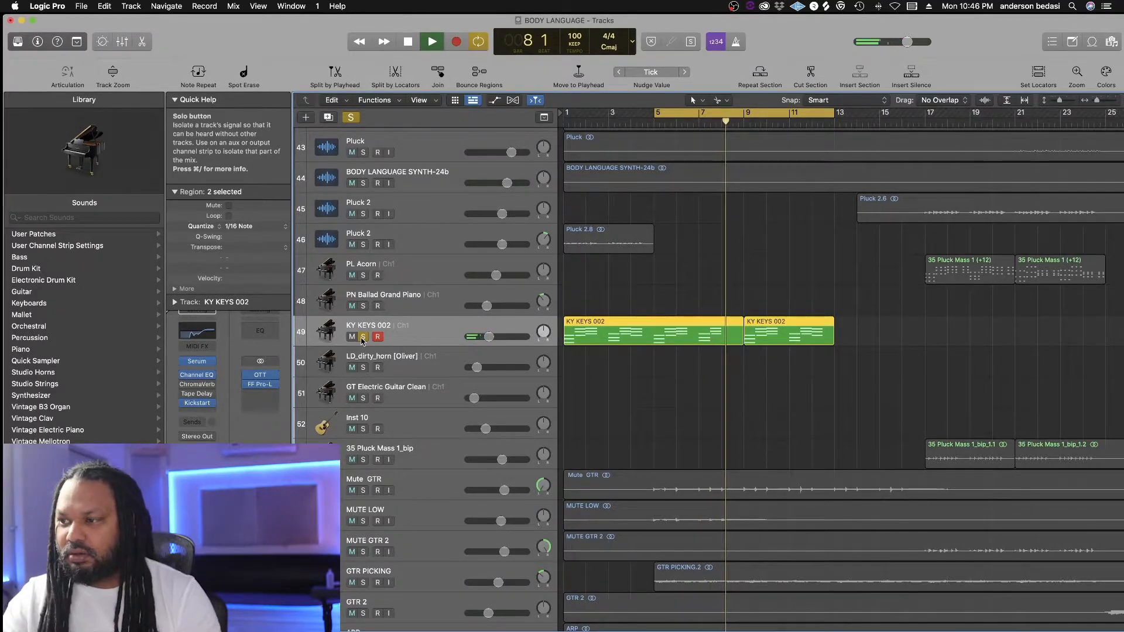
left_click(363, 337)
key("space")
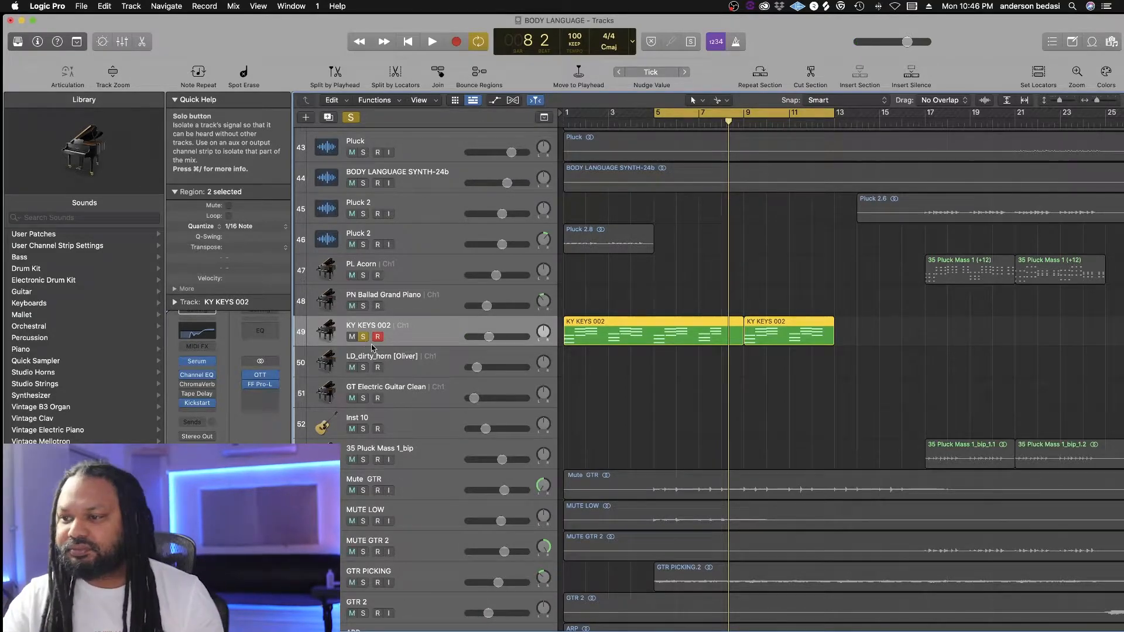
left_click(351, 118)
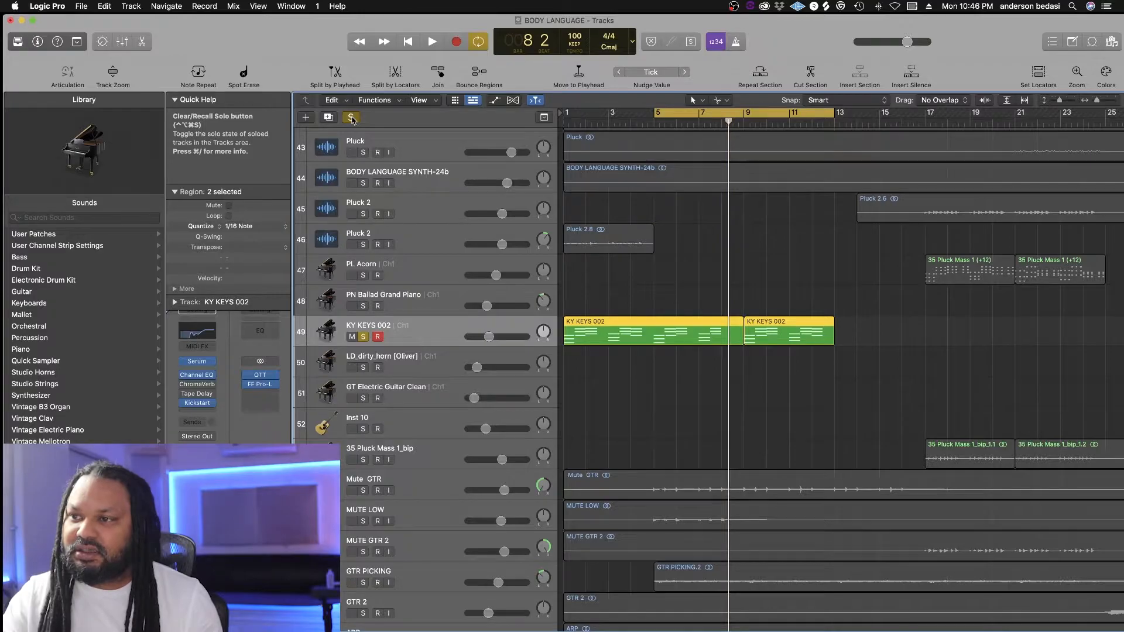
left_click(351, 117)
- Look through the remaining tracks down to the background vocals, and return to the sub bass tracks
scroll(407, 263, "down", 12)
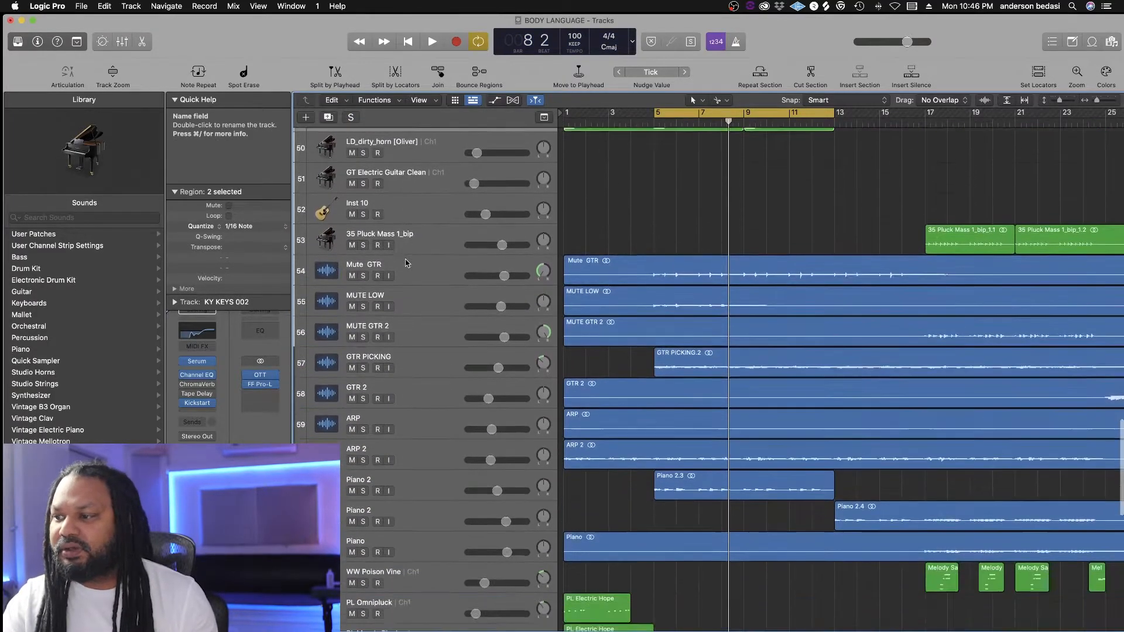
scroll(407, 263, "down", 1)
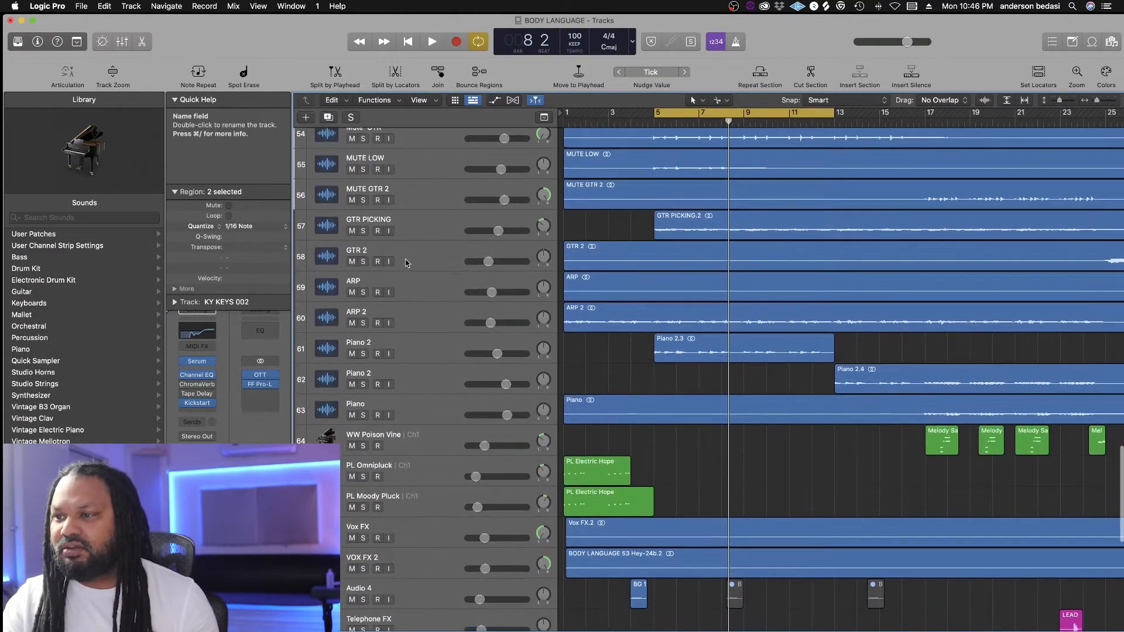
scroll(406, 263, "up", 1)
scroll(407, 263, "down", 2)
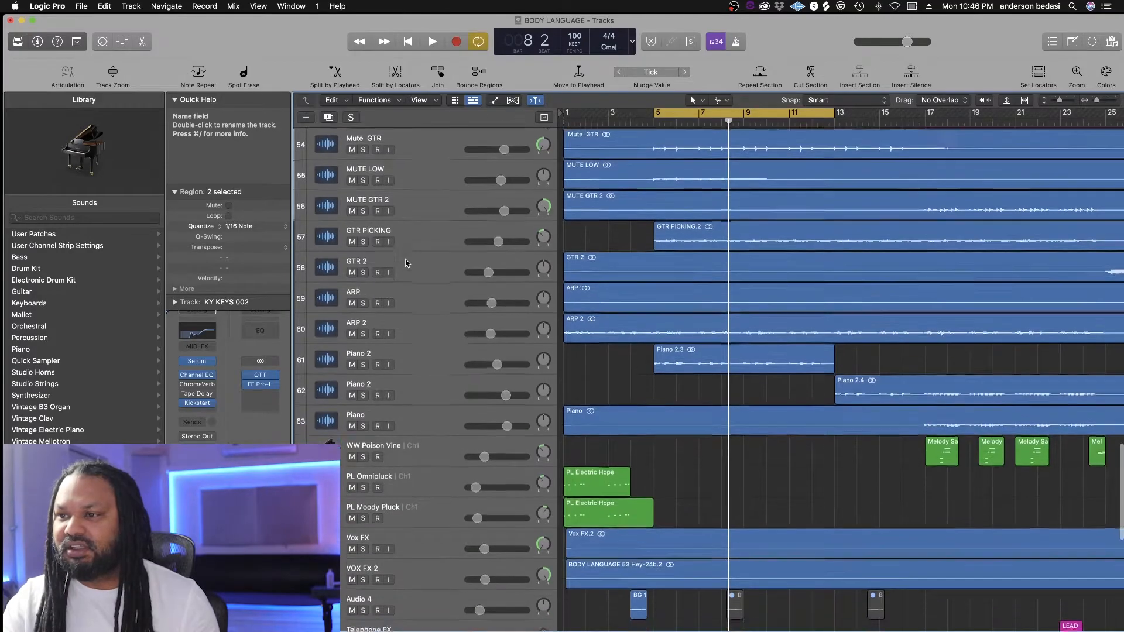
scroll(407, 263, "down", 10)
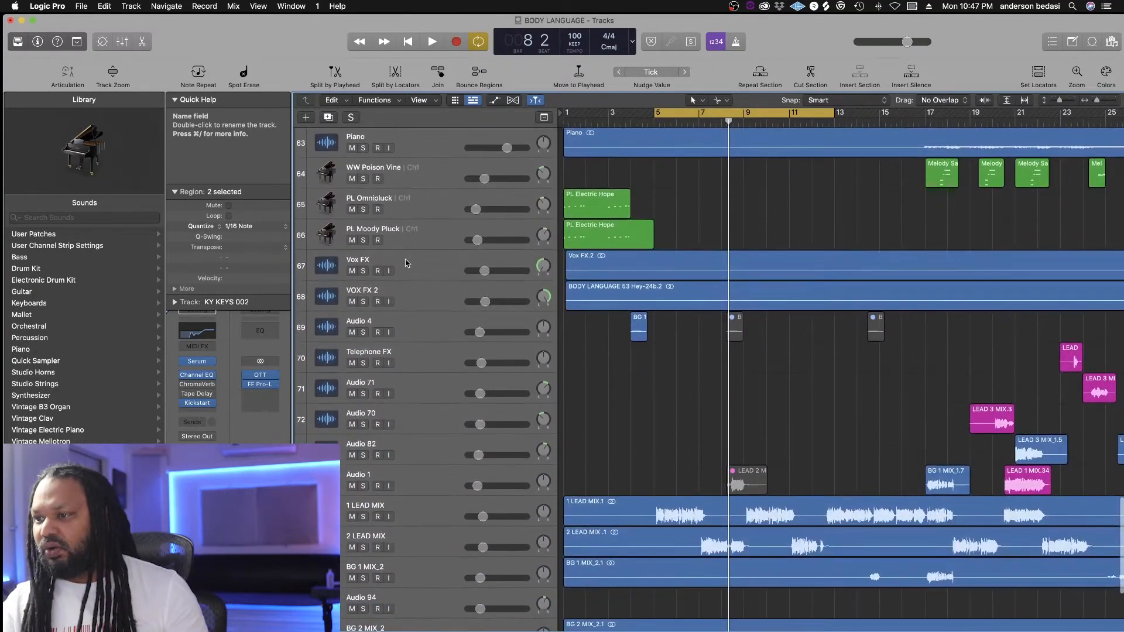
scroll(407, 263, "up", 20)
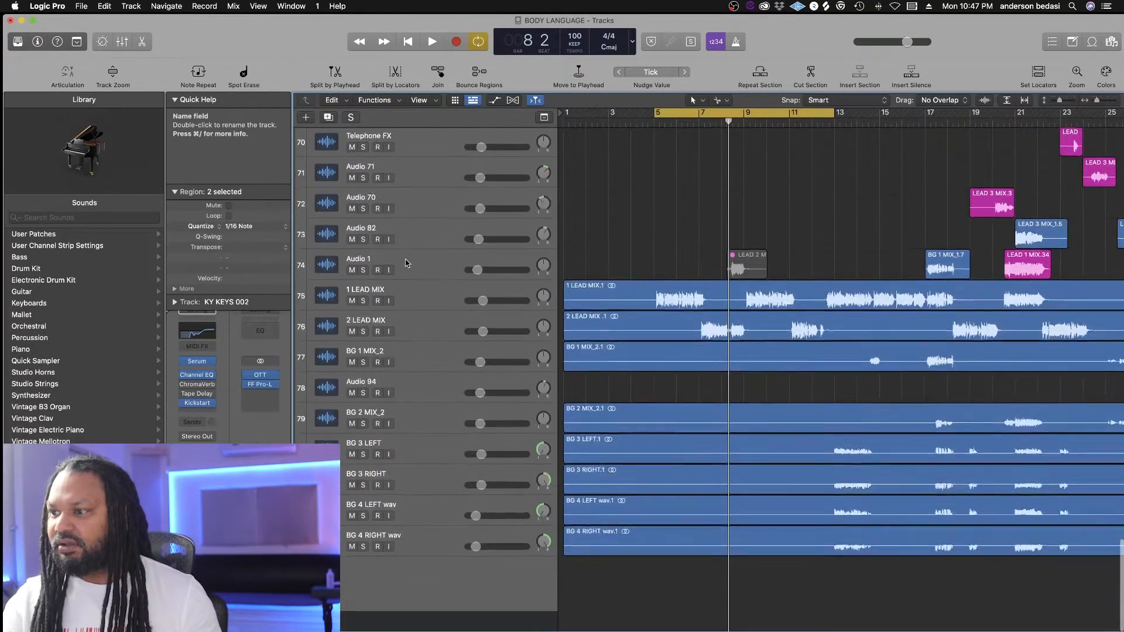
scroll(407, 263, "up", 6)
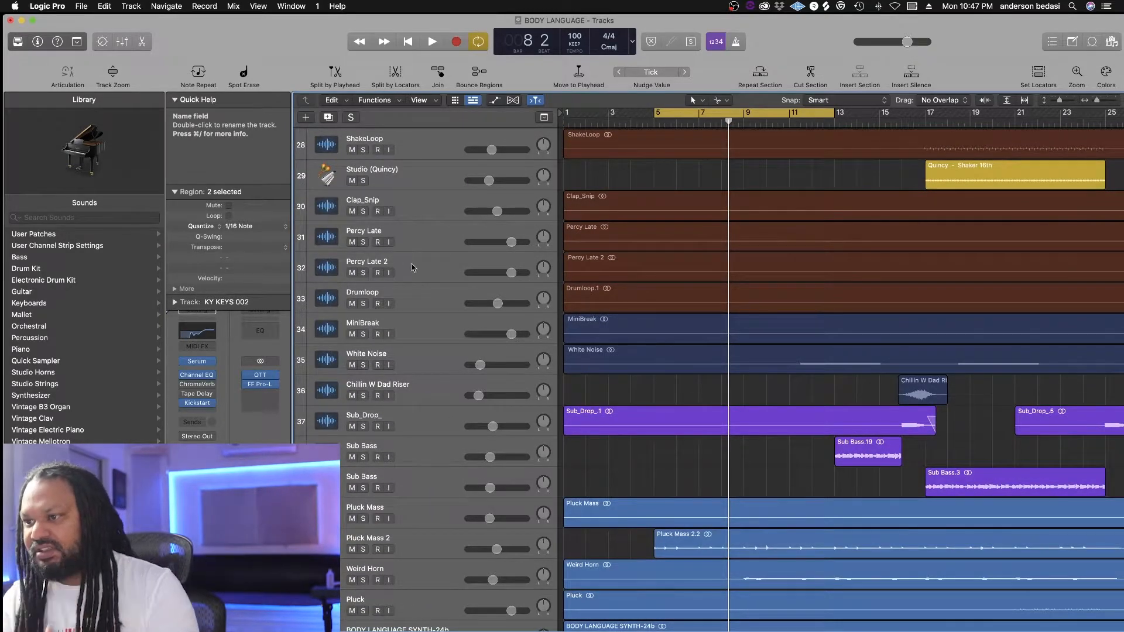
- Set the cycle range from bar 13 to bar 16, solo the upper Sub Bass track, and audition its region
scroll(409, 273, "right", 5)
left_click_drag(623, 121, 814, 121)
left_click_drag(698, 114, 796, 150)
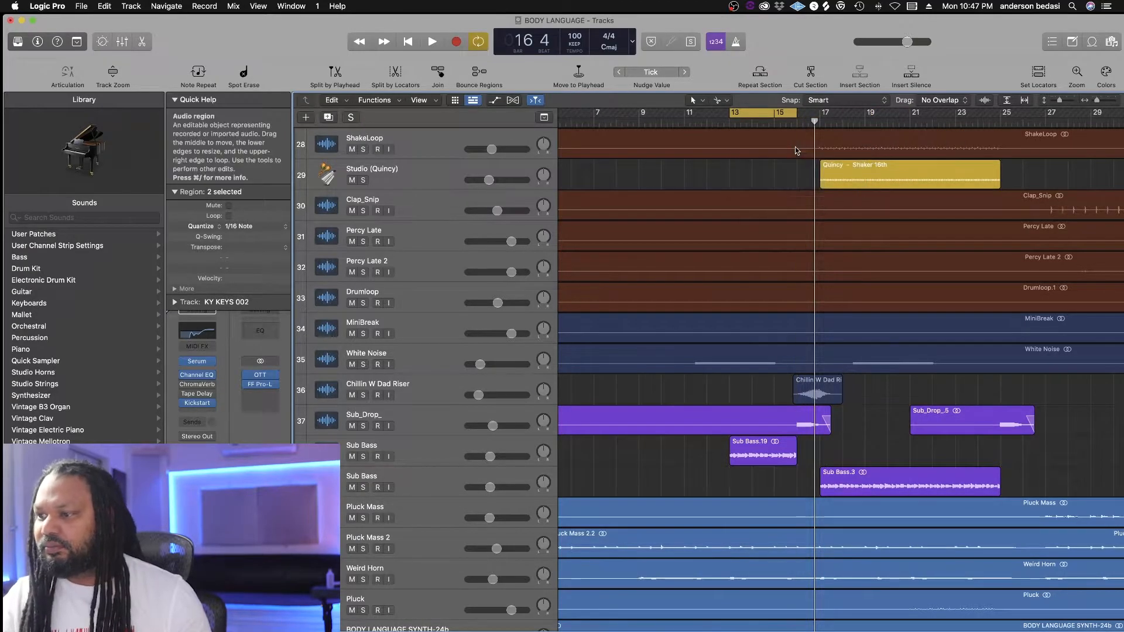
left_click(364, 457)
key("space")
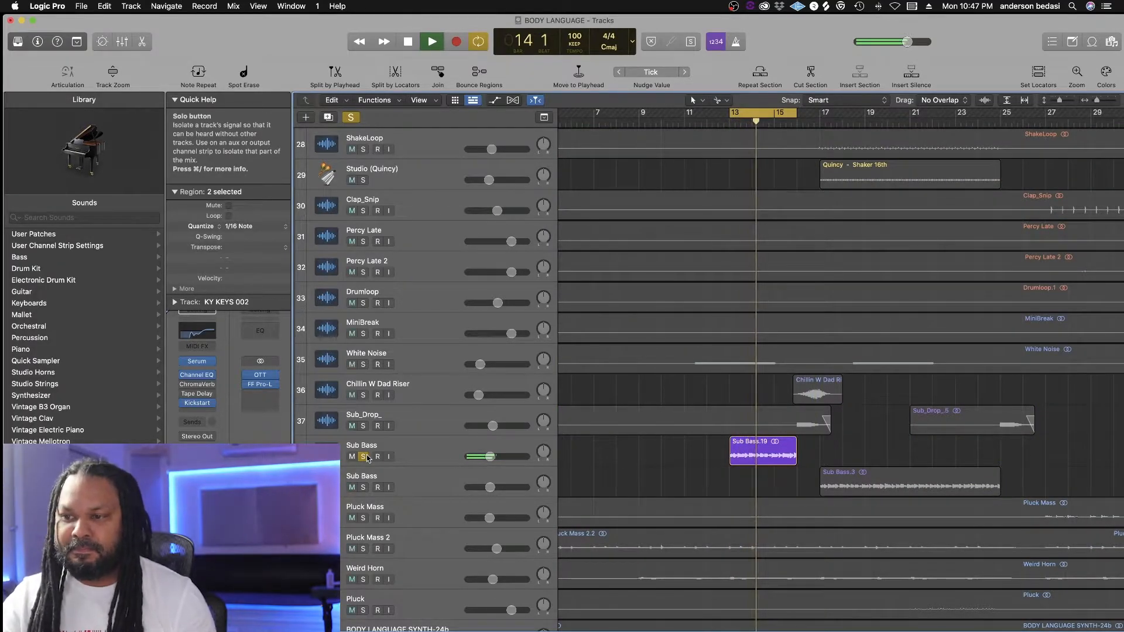
key("space")
left_click(413, 450)
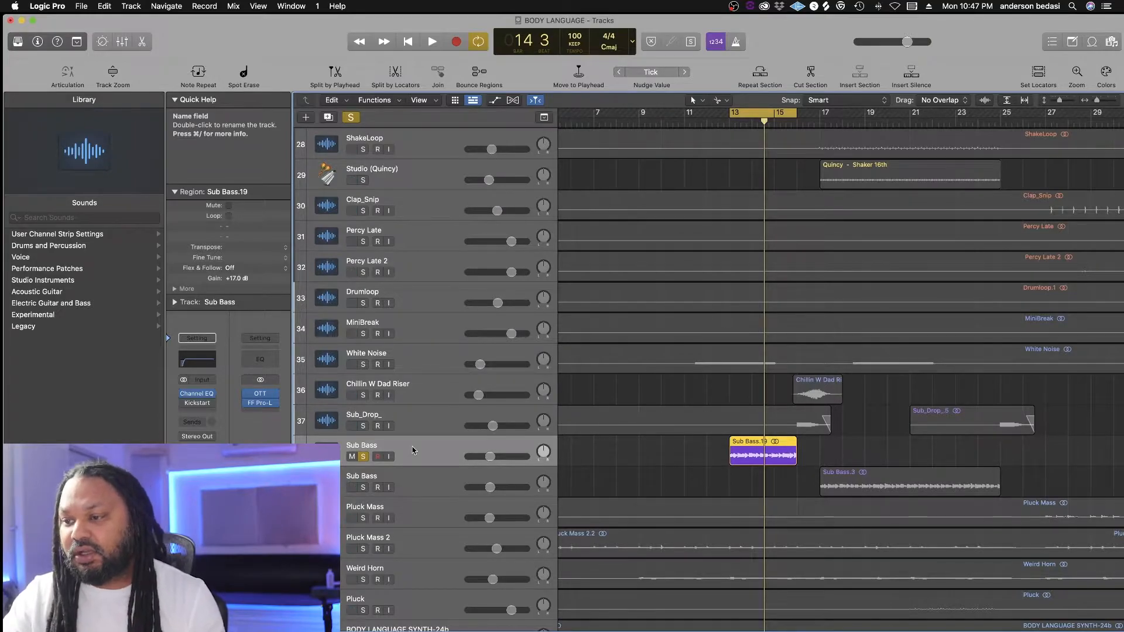
key("space")
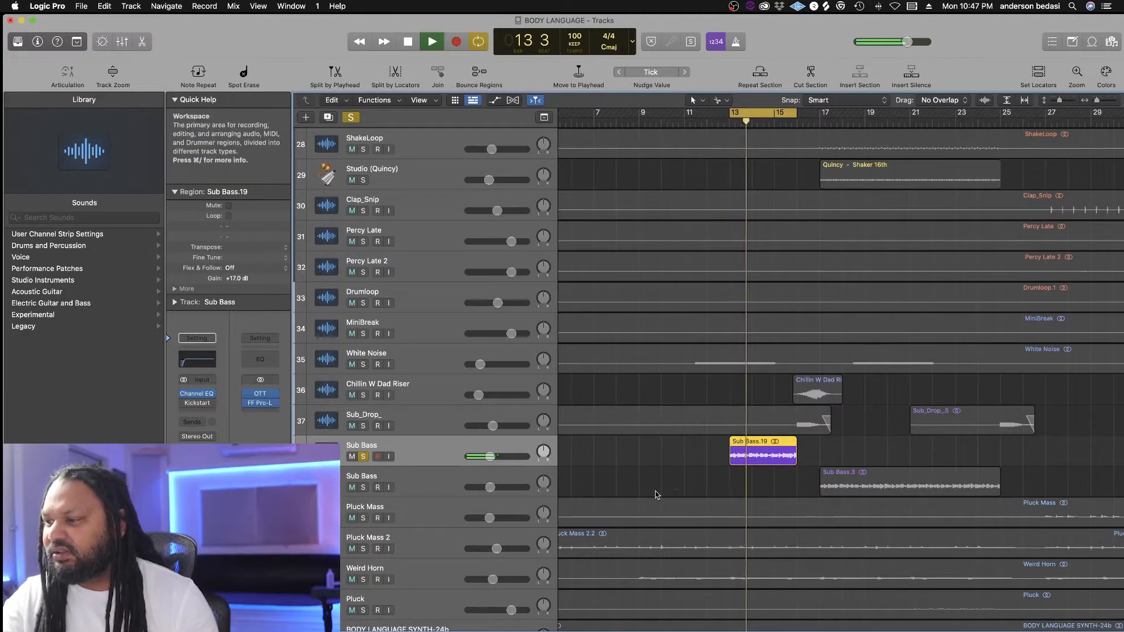
key("space")
- Add the lower Sub Bass track to the solo, move the cycle range to start at bar 17, and audition that region
left_click(363, 487)
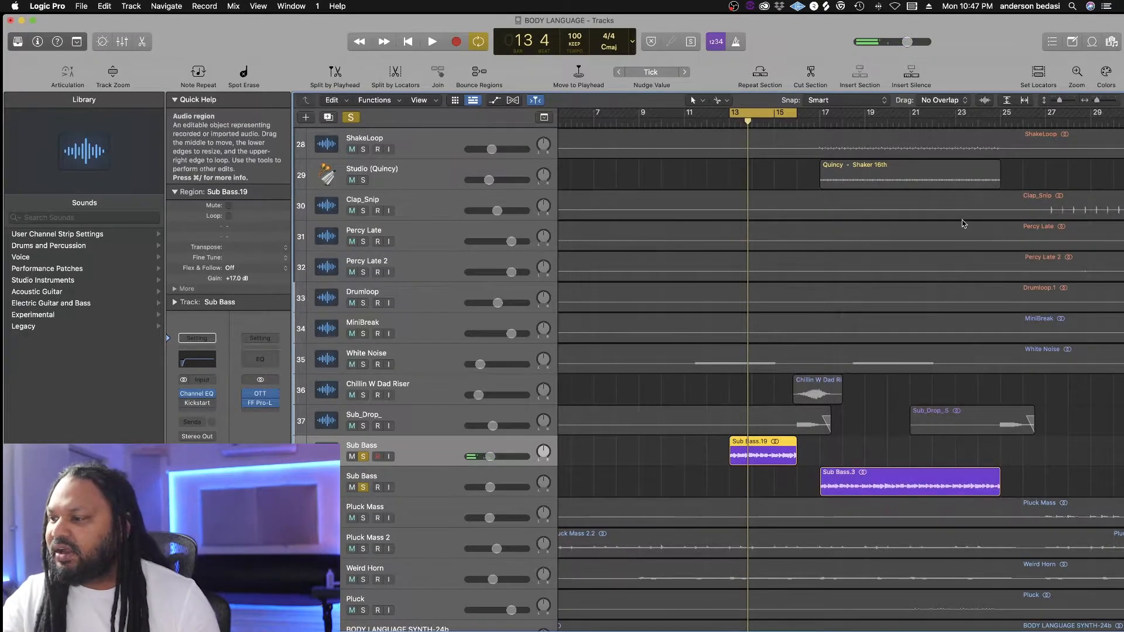
left_click_drag(756, 114, 844, 115)
key("space")
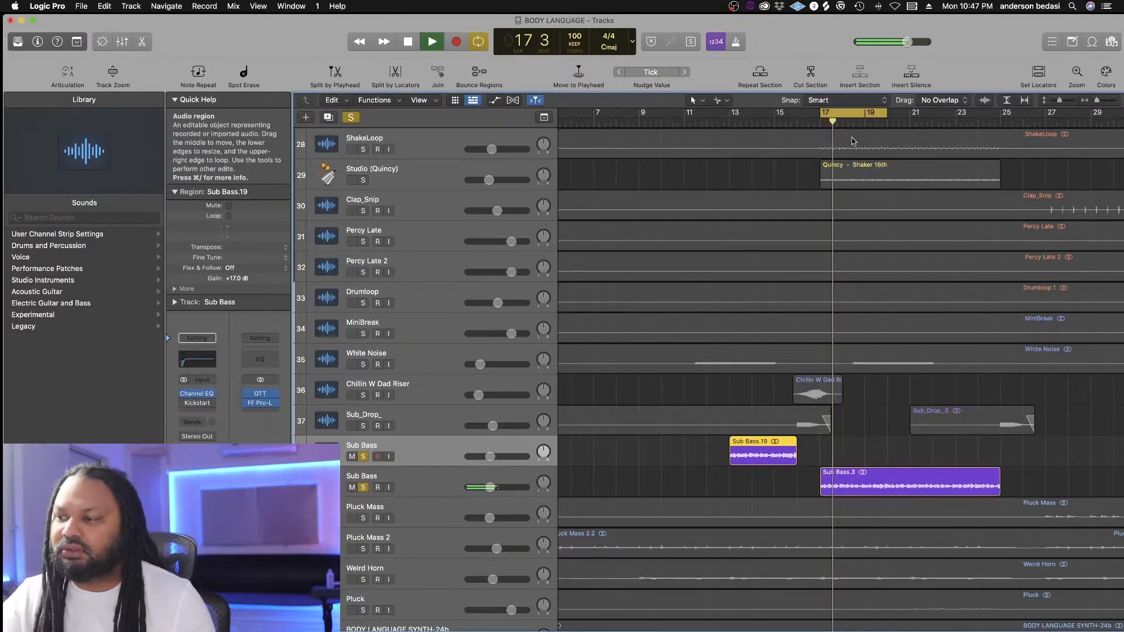
left_click(422, 490)
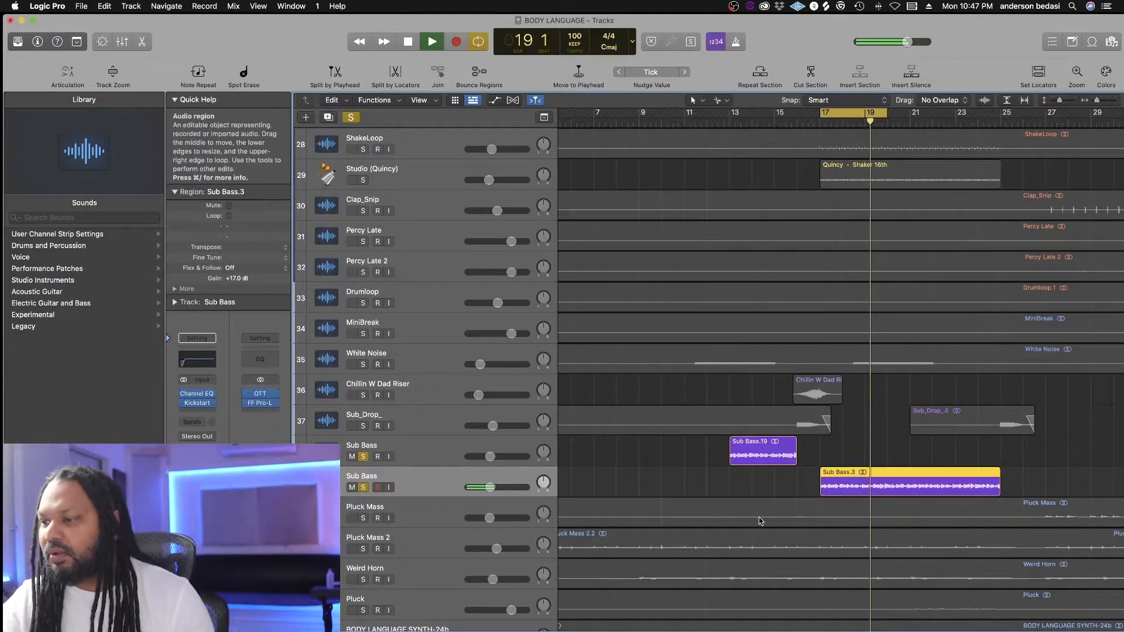
key("space")
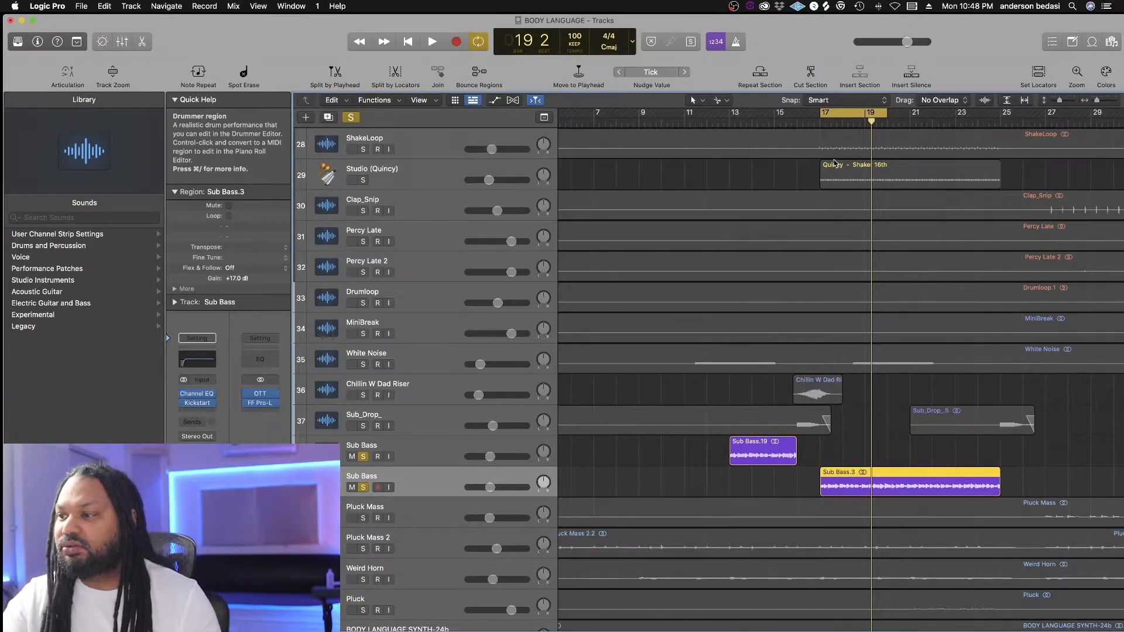
- Move the cycle range back to bar 13 and replay the upper Sub Bass region
left_click_drag(838, 114, 747, 114)
key("space")
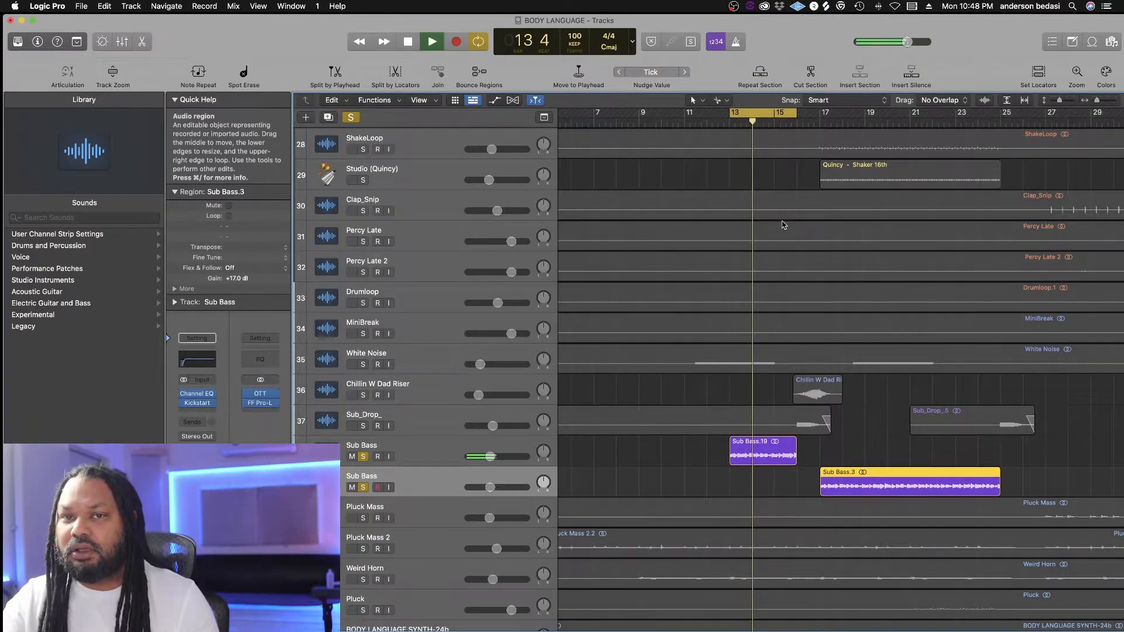
key("space")
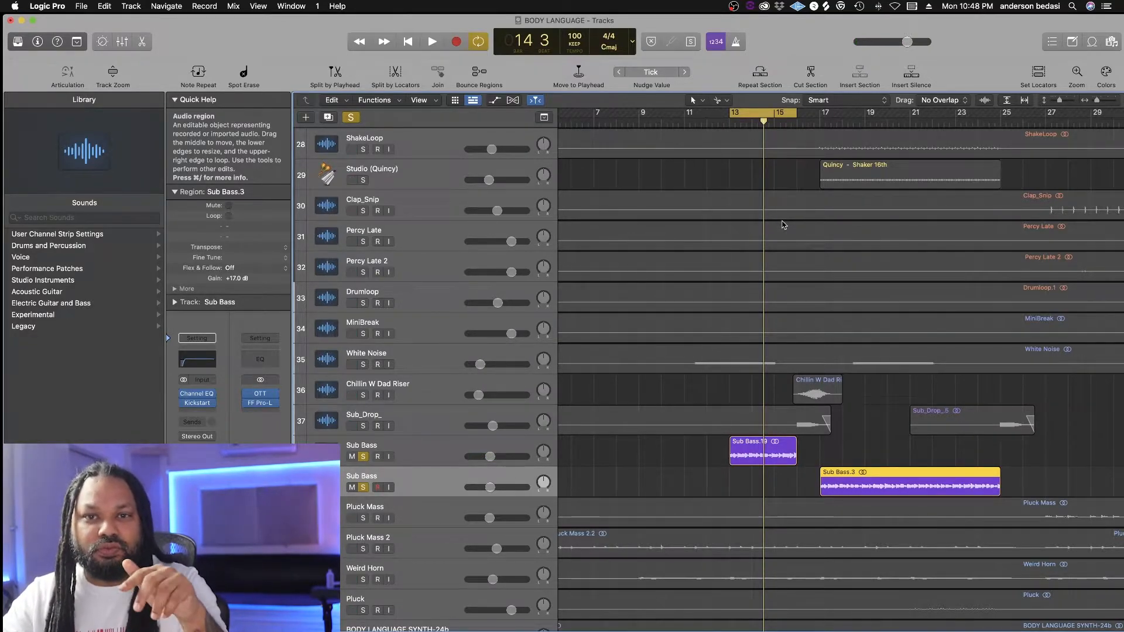
- Cycle the lower Sub Bass region from bar 17 and compare its sound with the Kickstart plug-in bypassed and active
left_click_drag(760, 115, 846, 121)
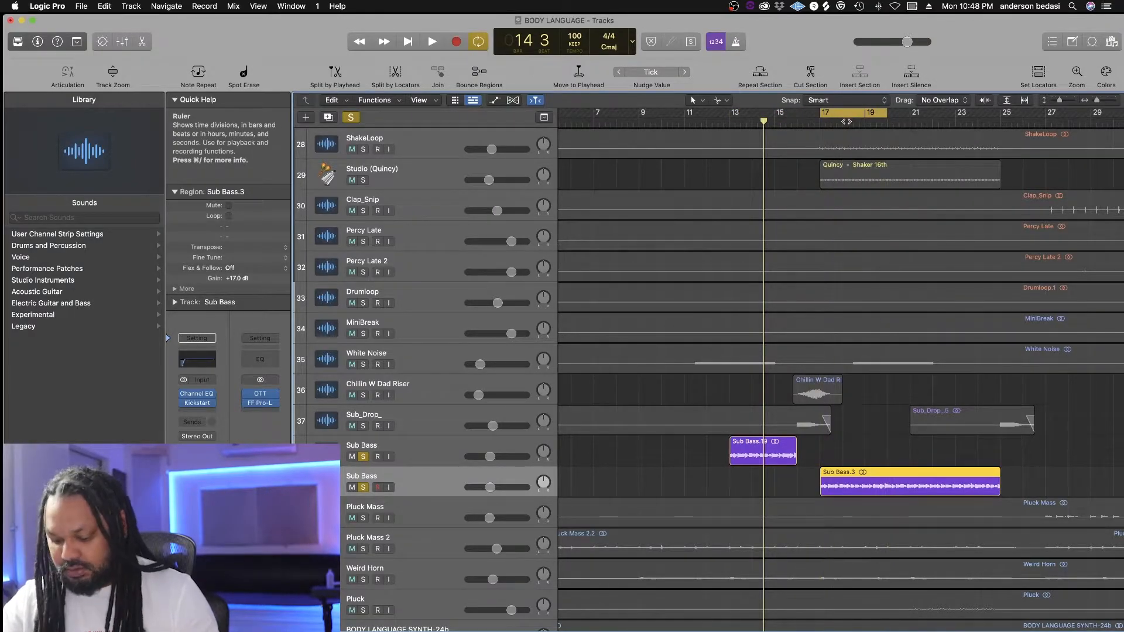
key("space")
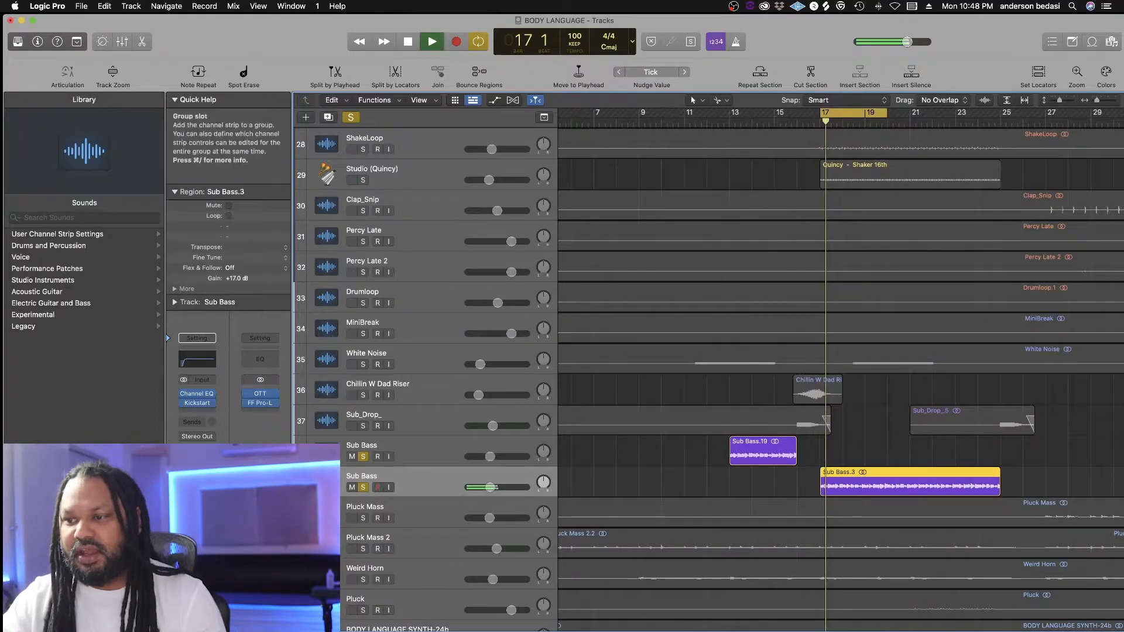
left_click(197, 405)
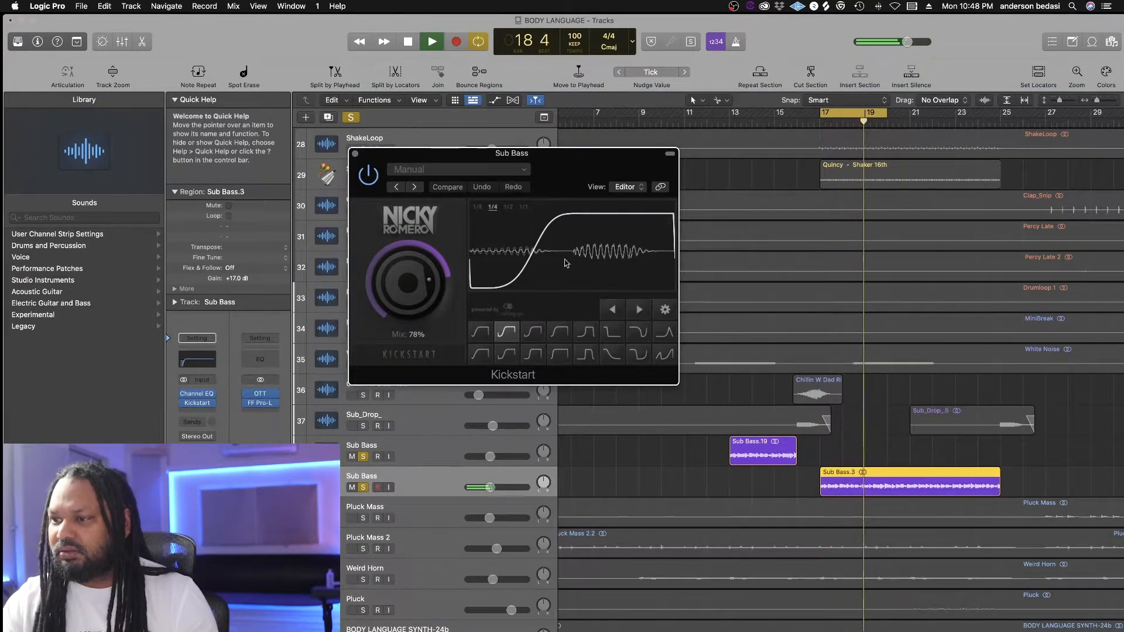
left_click(368, 176)
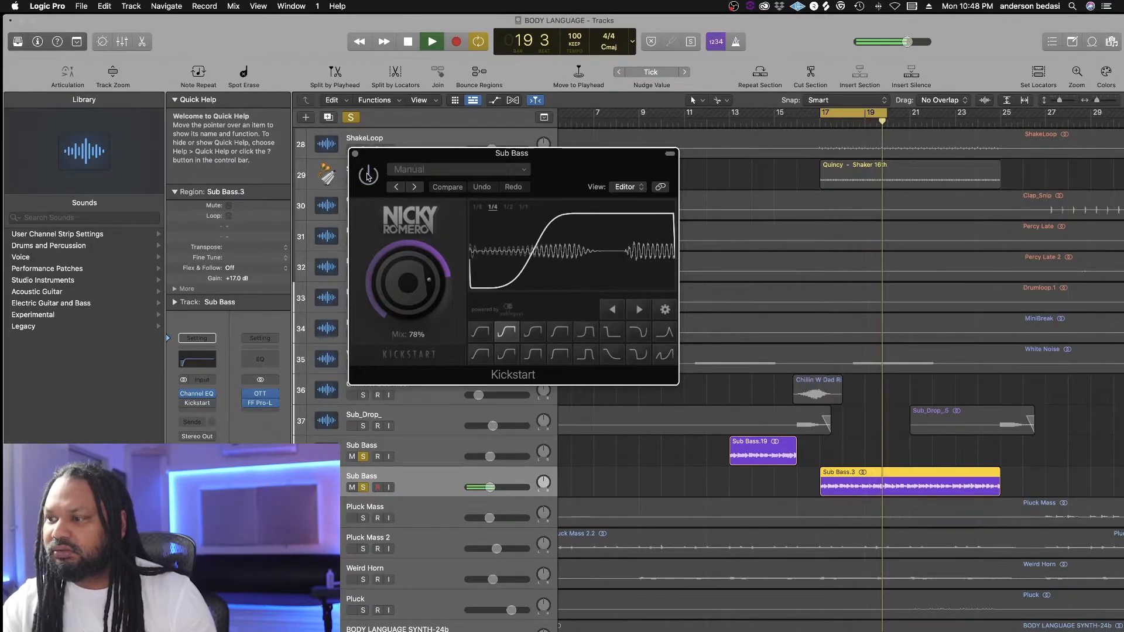
left_click(368, 175)
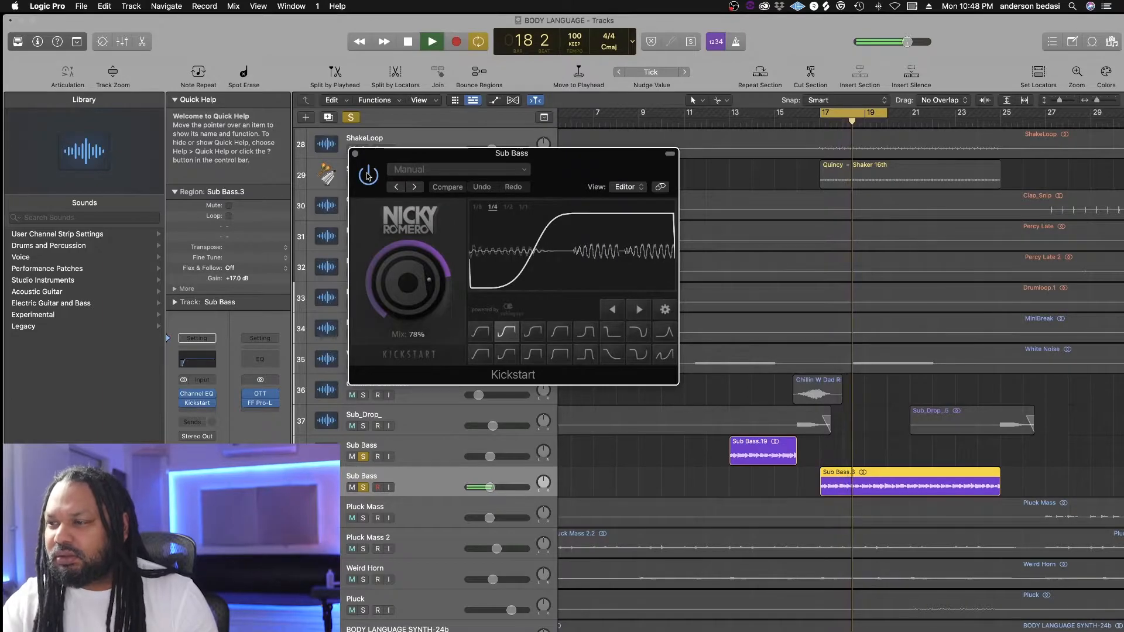
key("space")
left_click(355, 154)
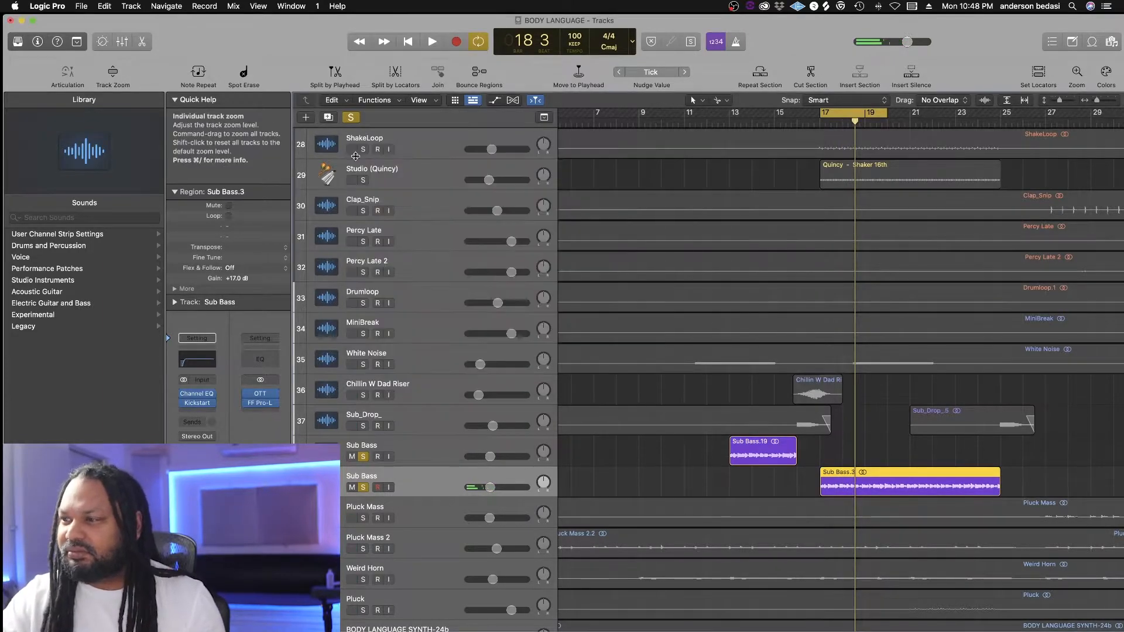
- Turn off cycle mode and the track solos, and place the playhead at bar 15 beat 3
left_click(850, 112)
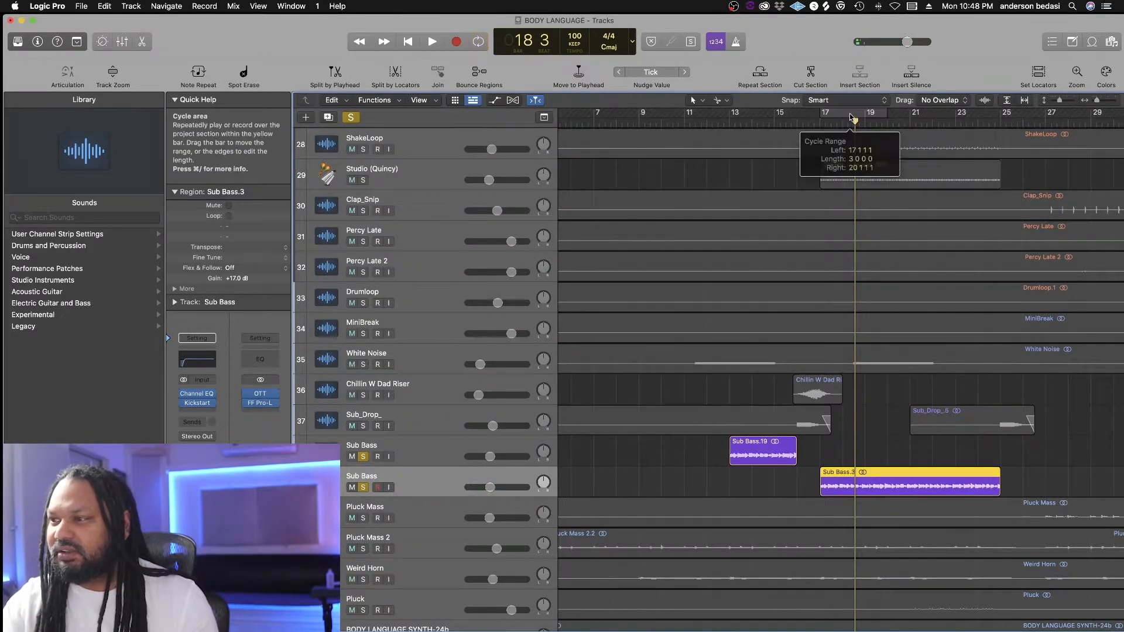
left_click(350, 117)
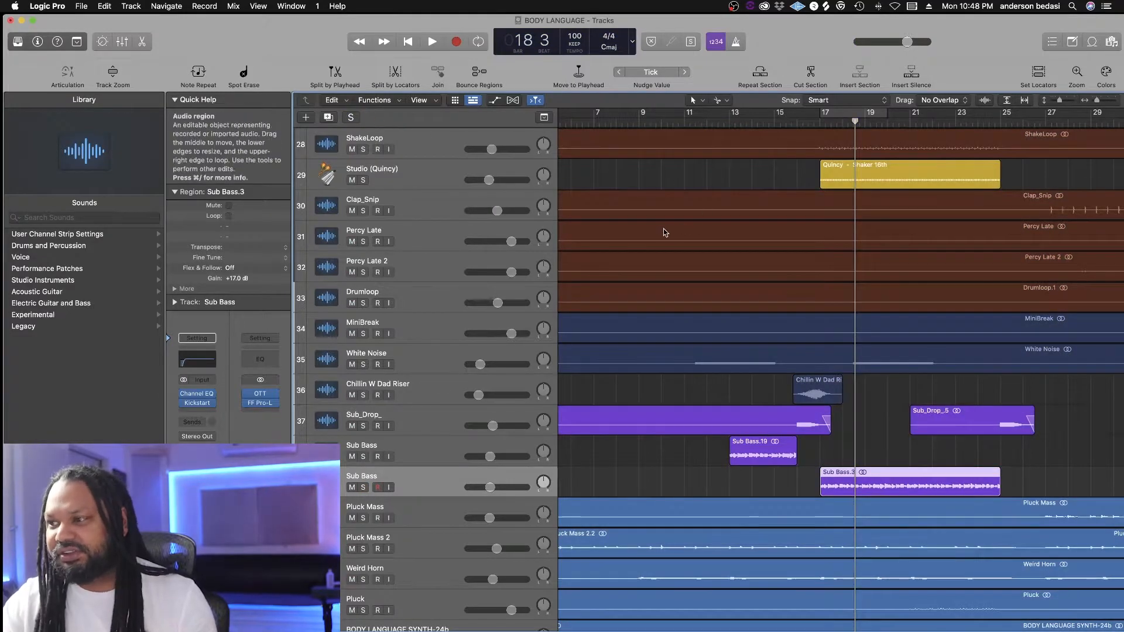
left_click(797, 123)
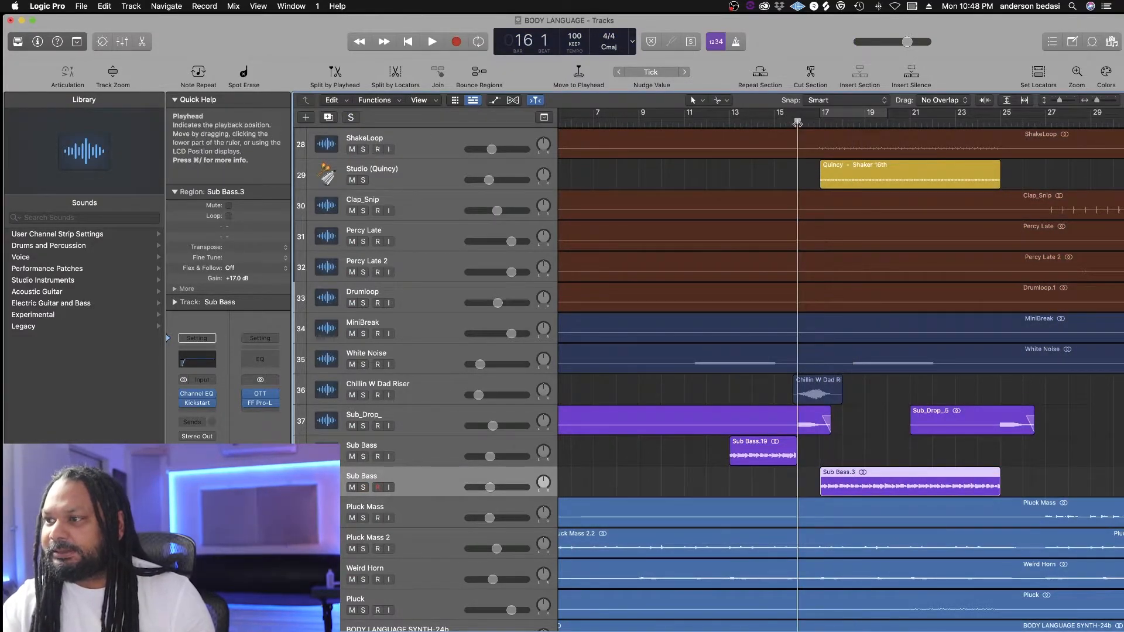
left_click_drag(797, 124, 786, 124)
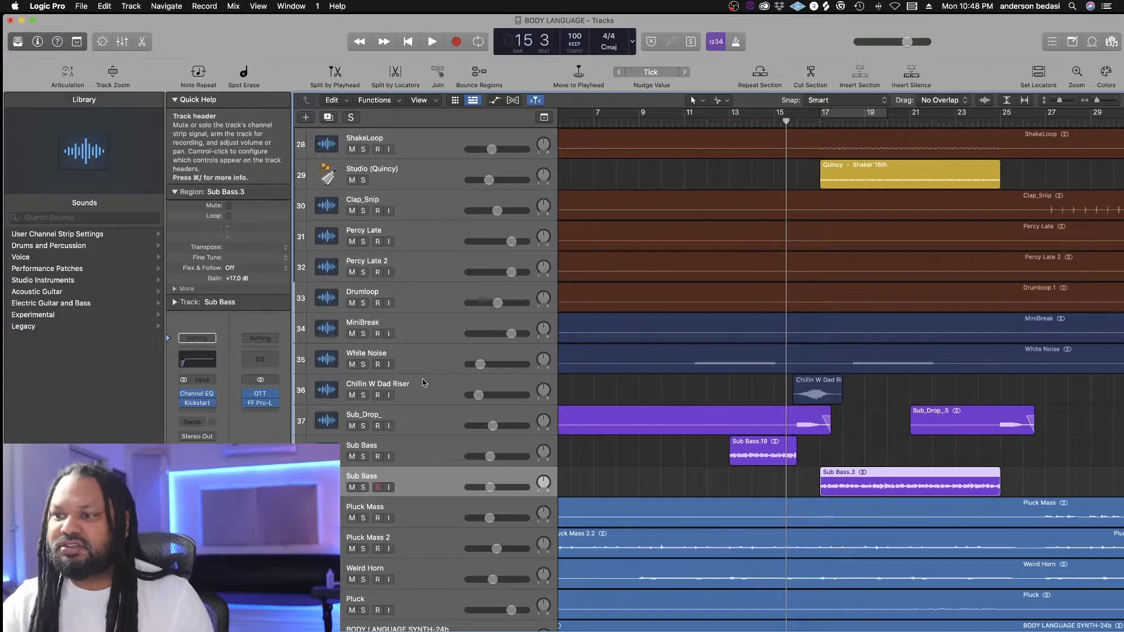
- Solo the Chillin W Dad Riser and Sub_Drop_ tracks, play their transition into bar 17, and clear the solos
left_click(363, 396)
left_click(362, 426)
key("space")
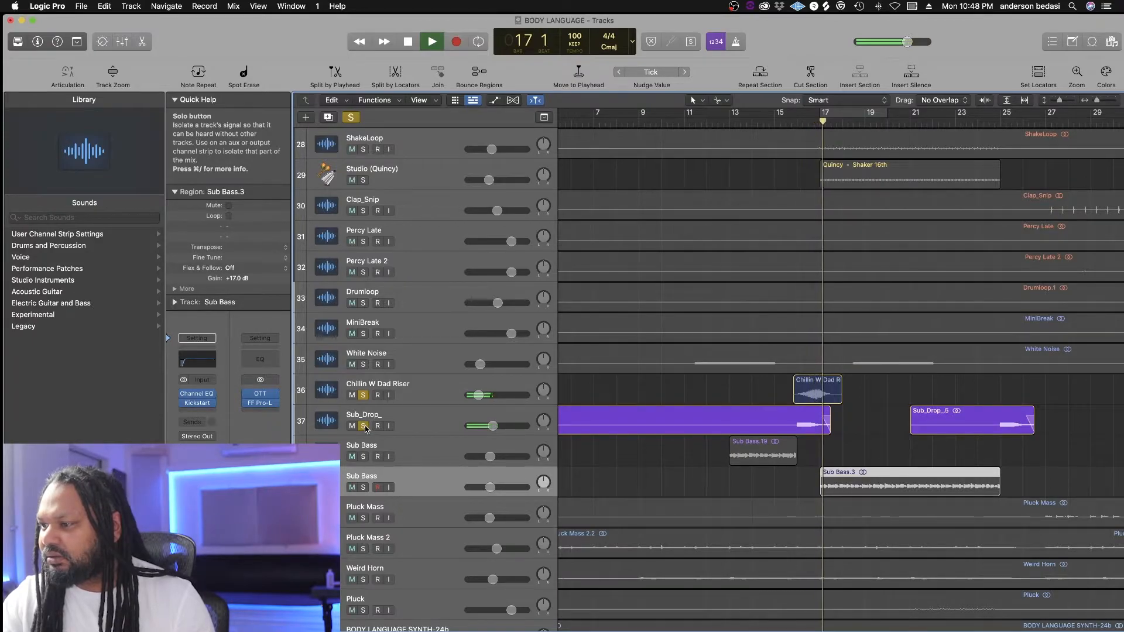
key("space")
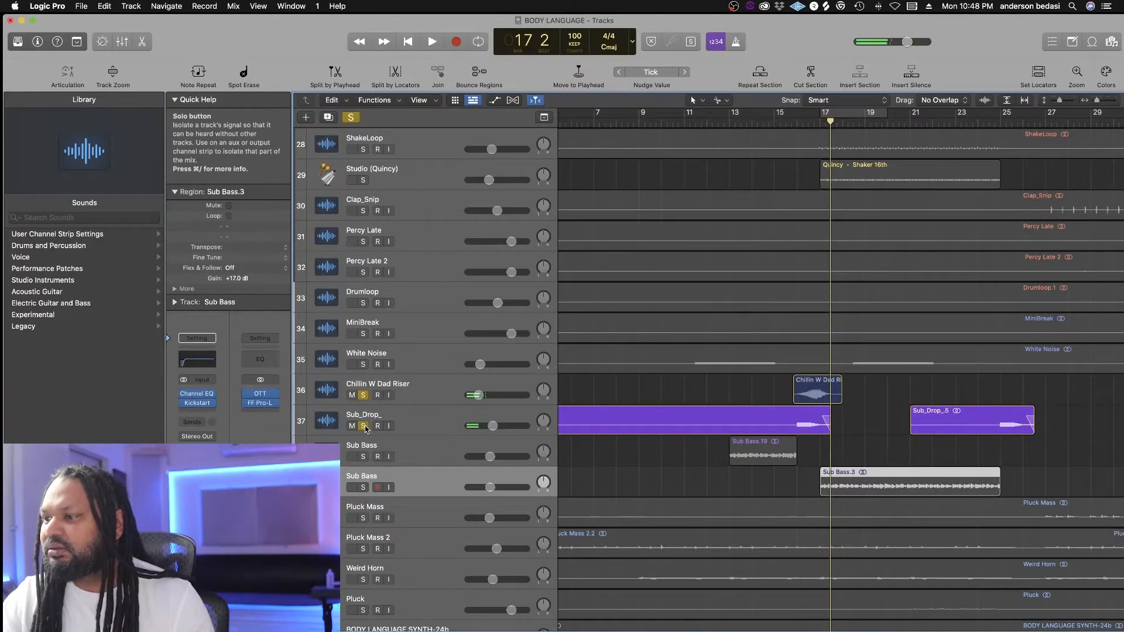
left_click(352, 118)
- Set the cycle range from bar 13 to bar 24 and play the lower Piano 2 track soloed
scroll(847, 410, "down", 8)
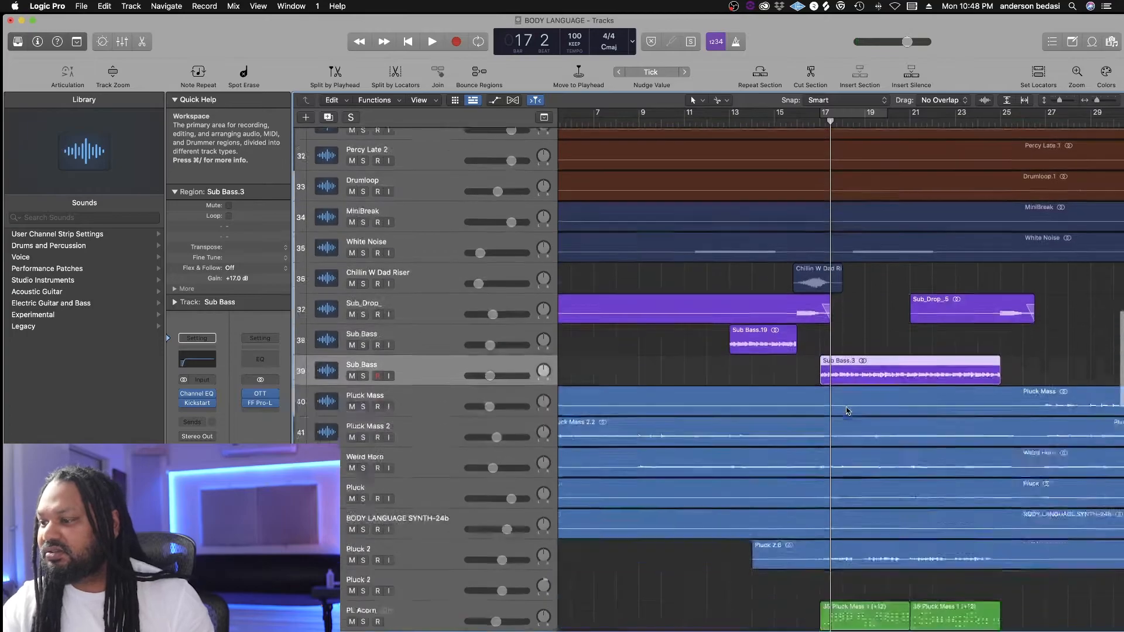
scroll(847, 410, "down", 14)
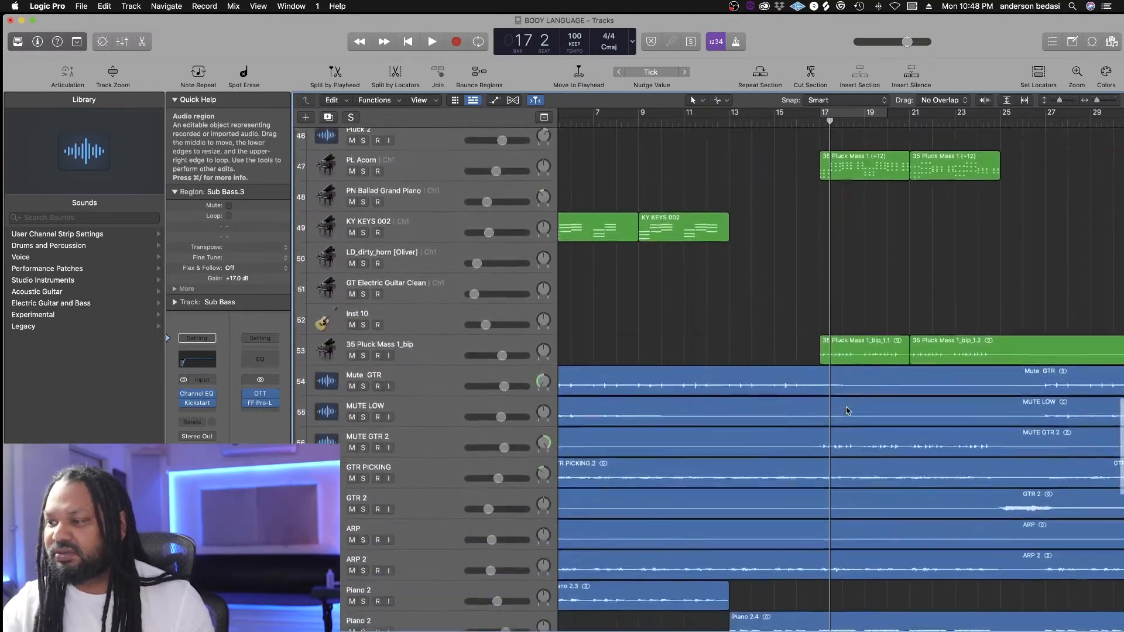
scroll(847, 411, "down", 2)
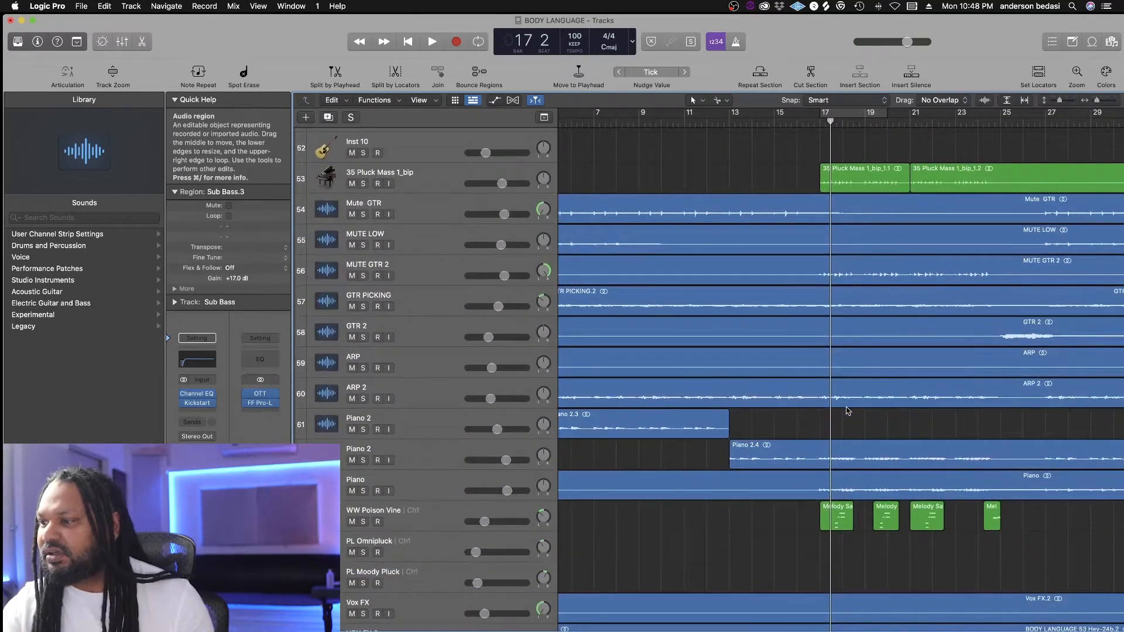
scroll(847, 410, "down", 7)
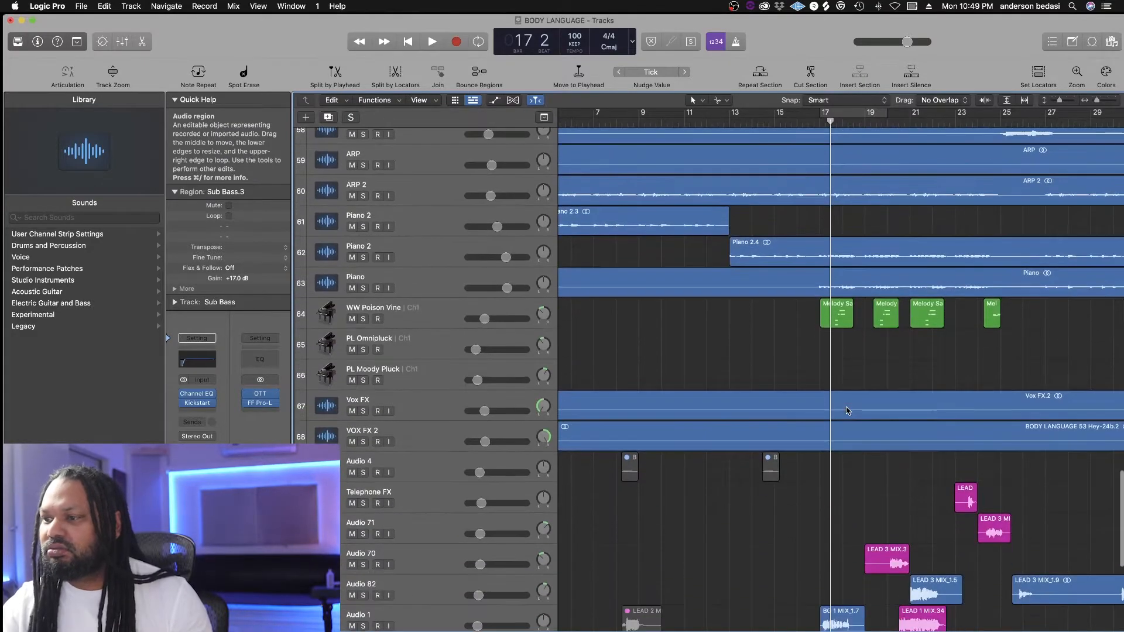
scroll(847, 410, "down", 1)
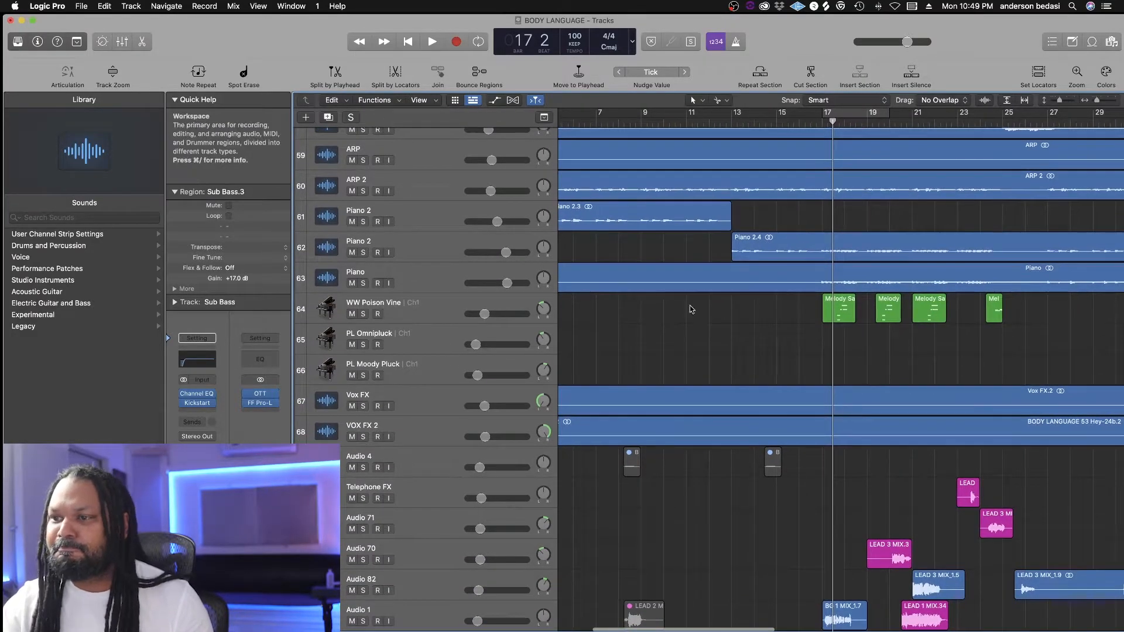
left_click_drag(734, 120, 982, 125)
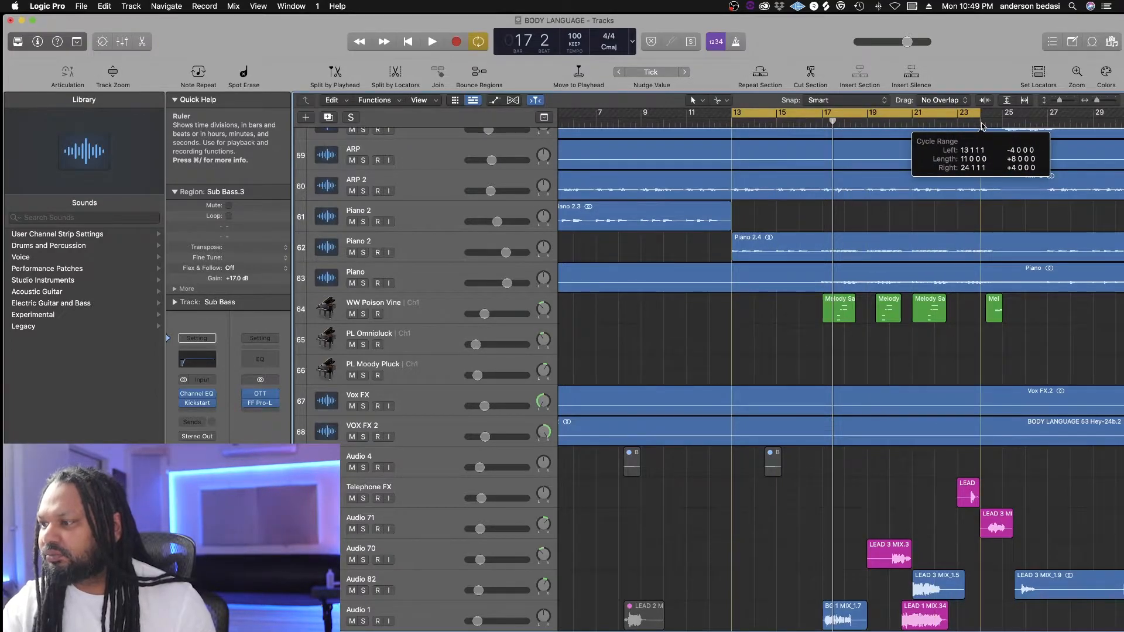
left_click(364, 253)
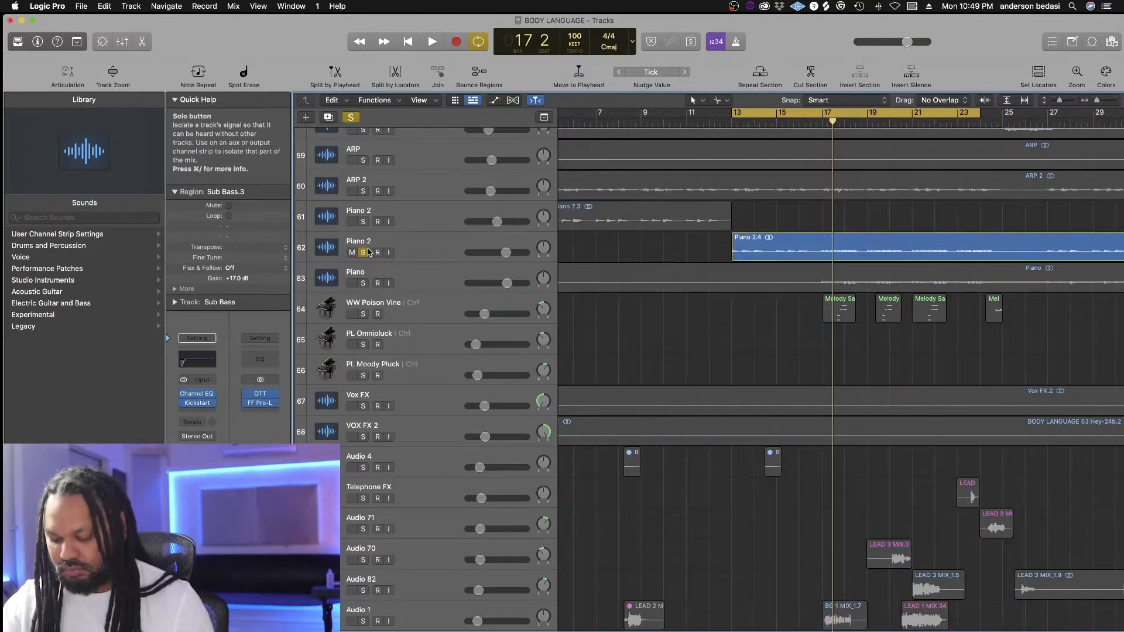
key("space")
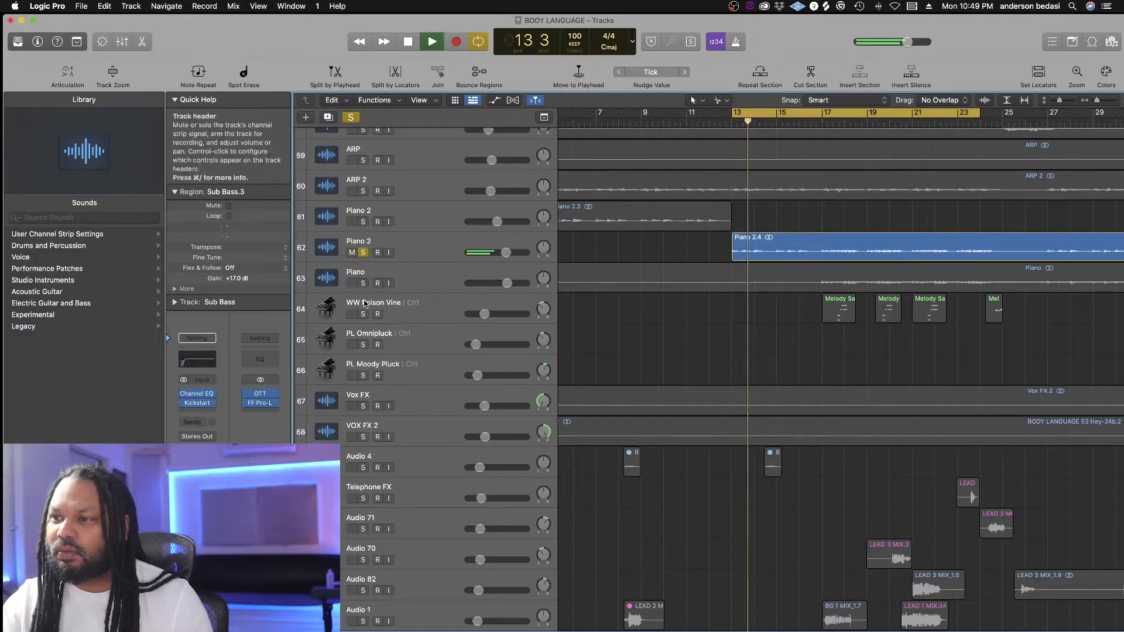
left_click(363, 252)
left_click(363, 252)
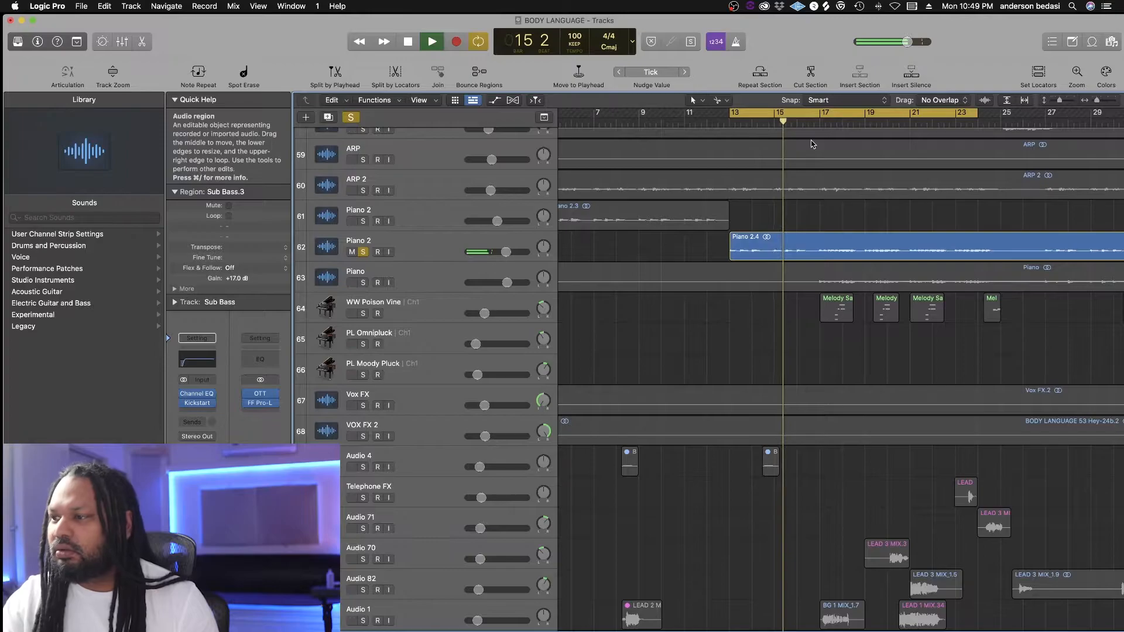
- Add the Piano and WW Poison Vine tracks to the solo during playback, and stop after hearing them together
left_click(363, 283)
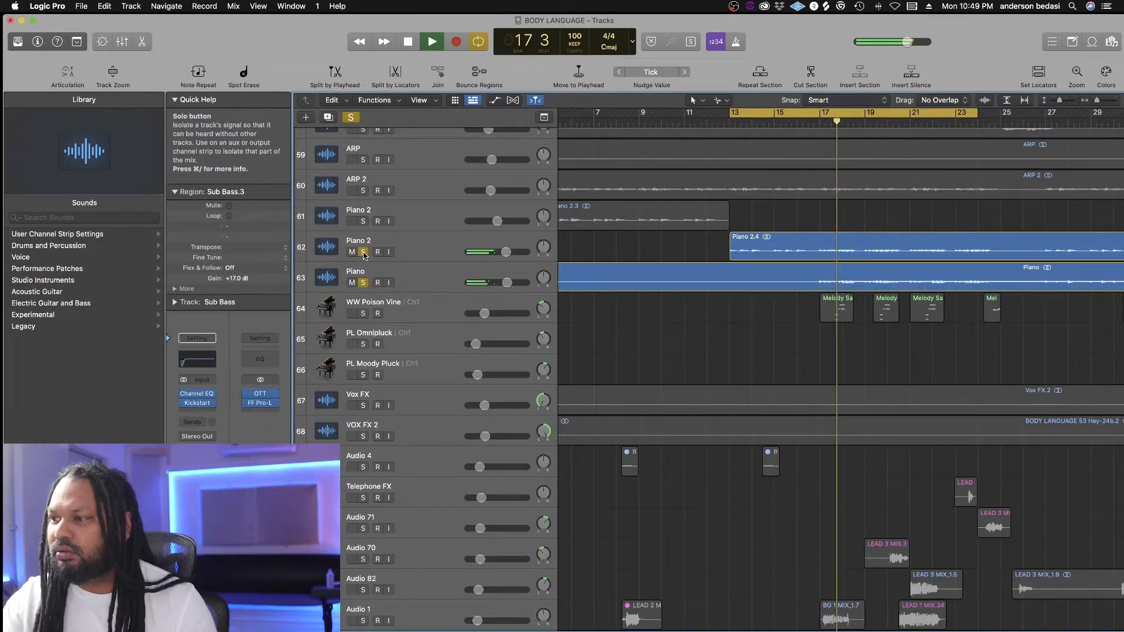
left_click(363, 313)
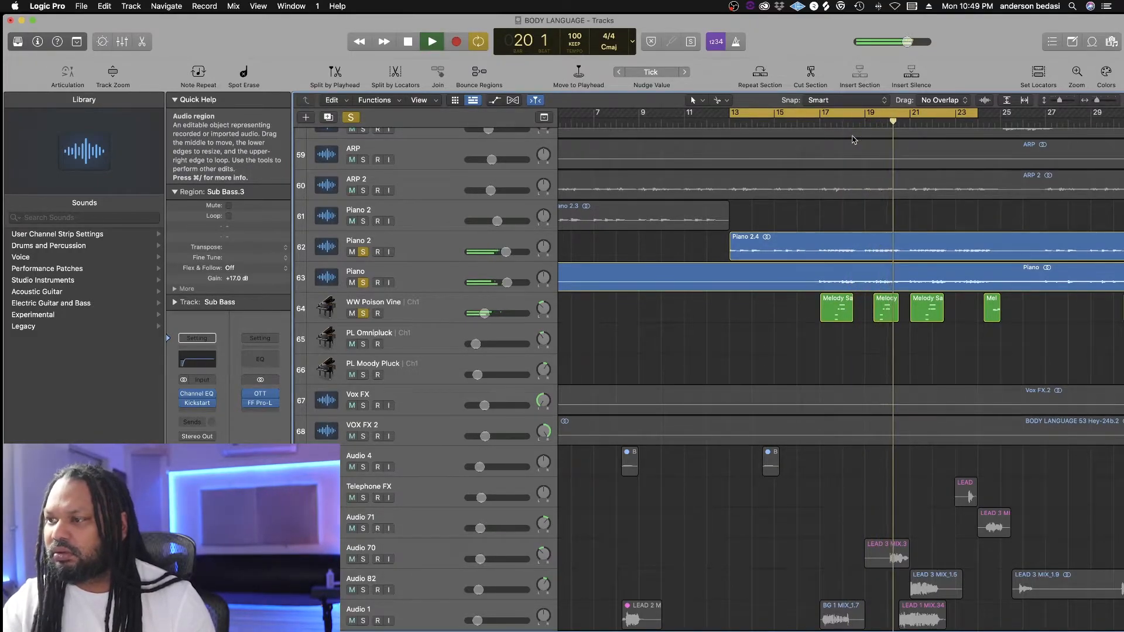
key("space")
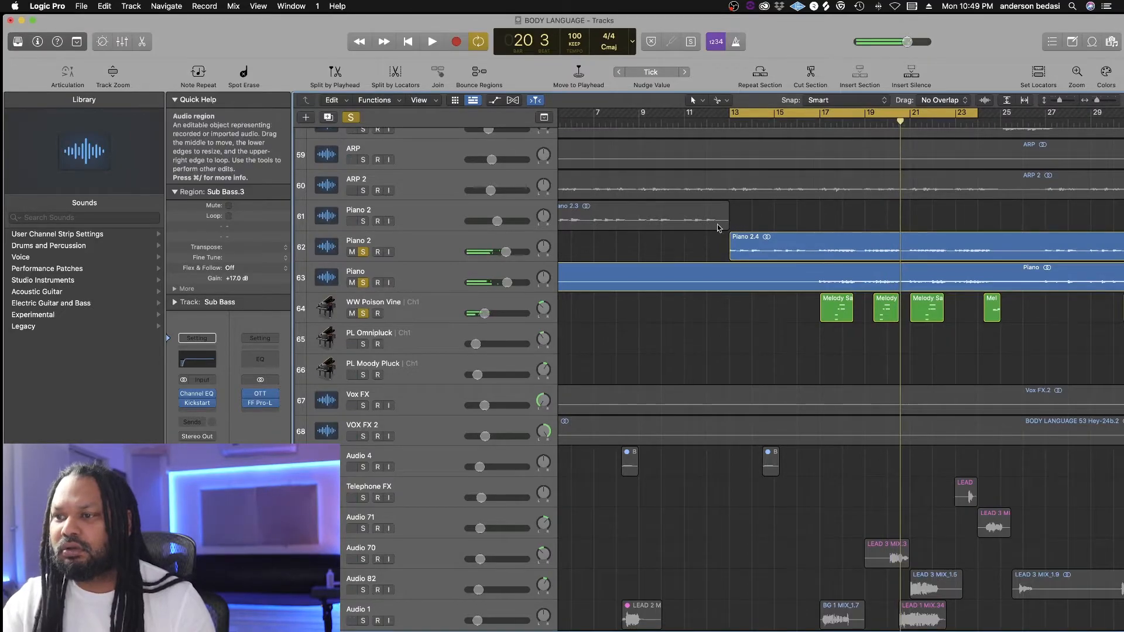
- Unsolo the Piano 2 and Piano tracks and move the start of the cycle range to bar 17
left_click(362, 253)
left_click(363, 283)
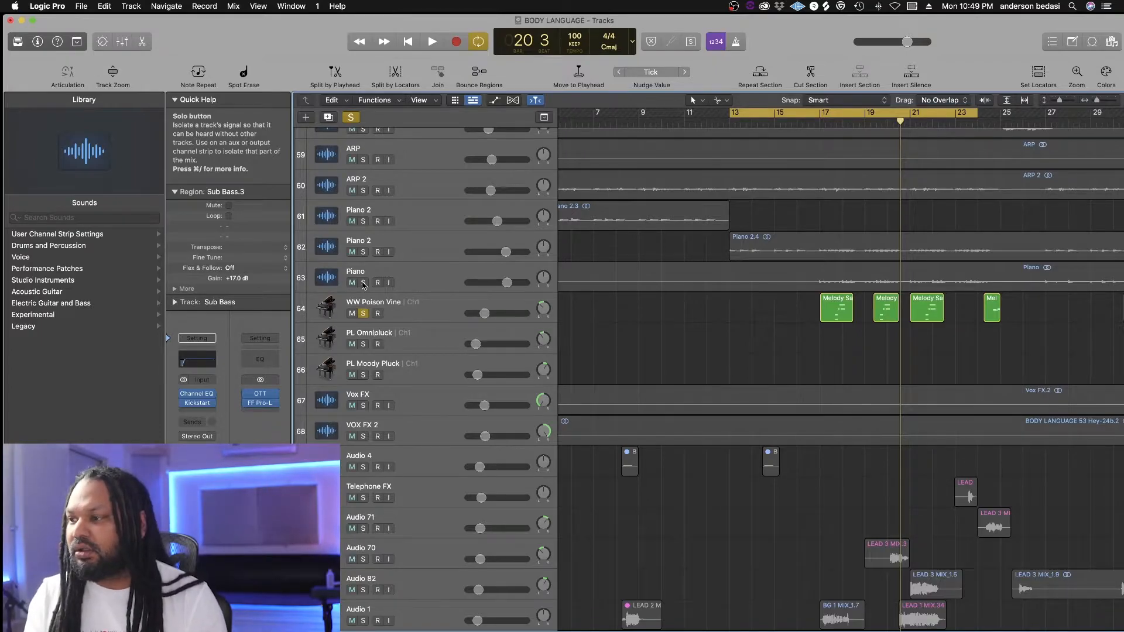
scroll(364, 285, "down", 3)
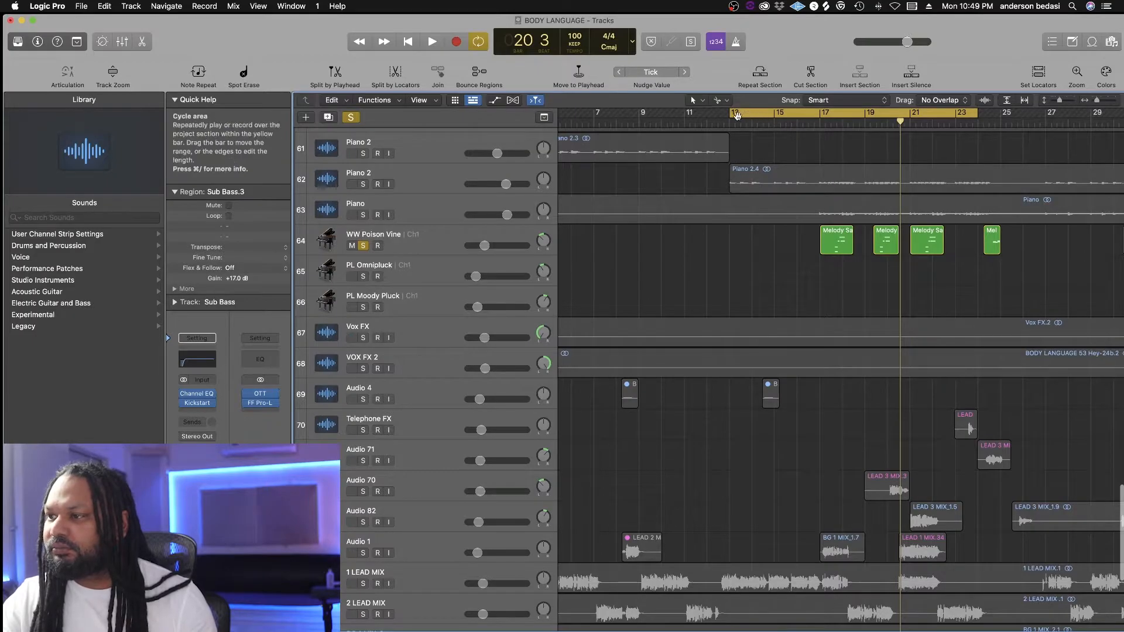
left_click_drag(731, 112, 820, 118)
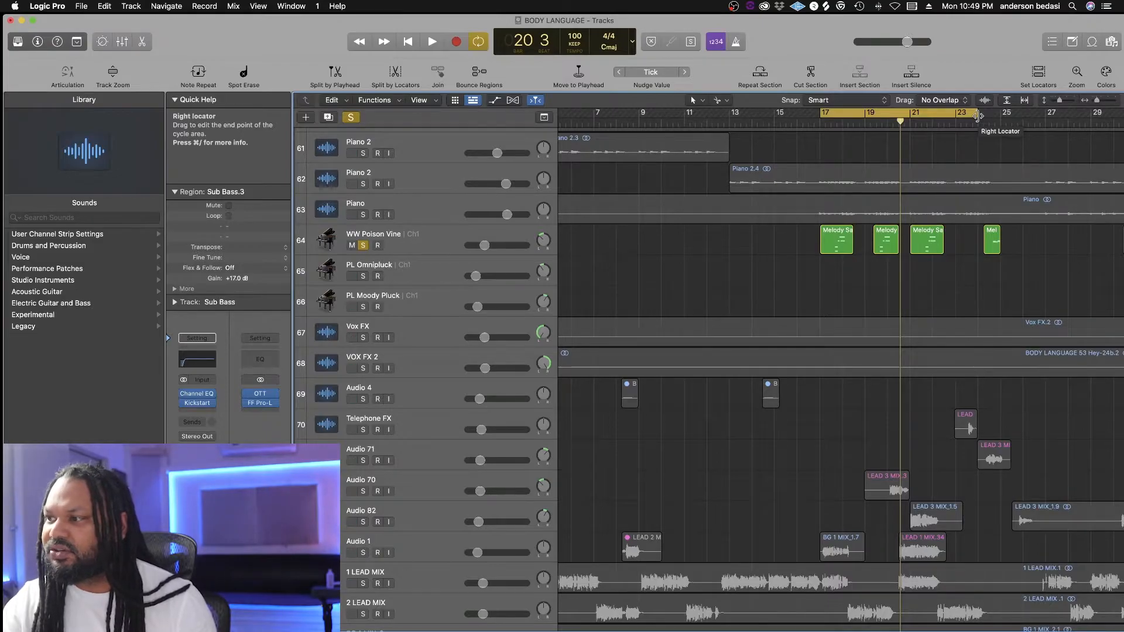
- Review the Nexus preset on the WW Poison Vine track, play its soloed melody, and clear the solo
left_click(443, 239)
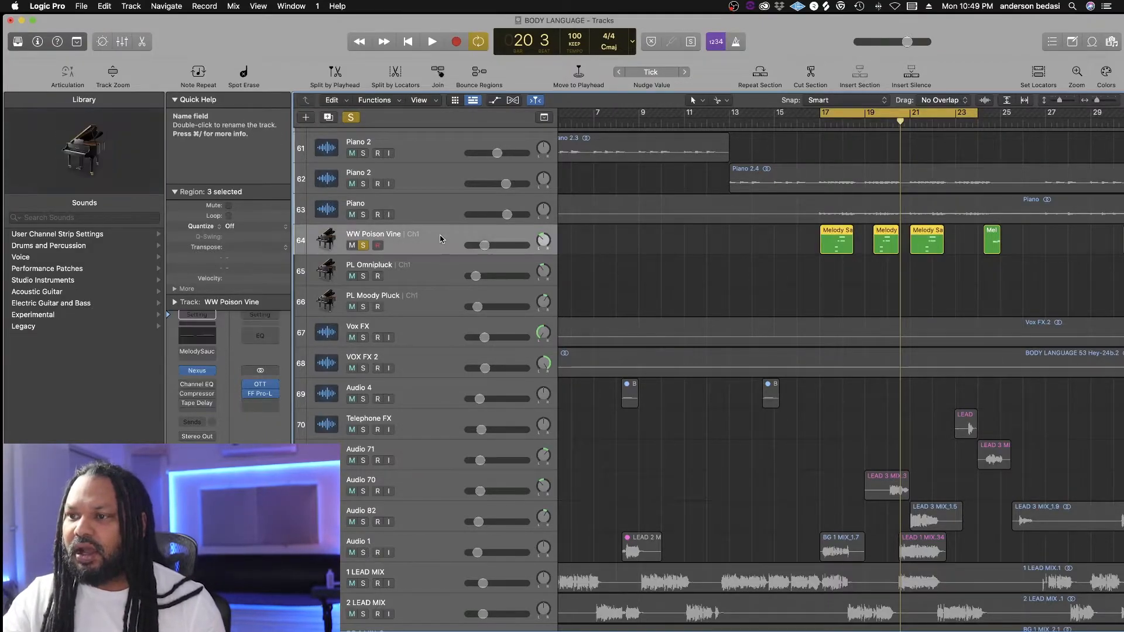
left_click(201, 371)
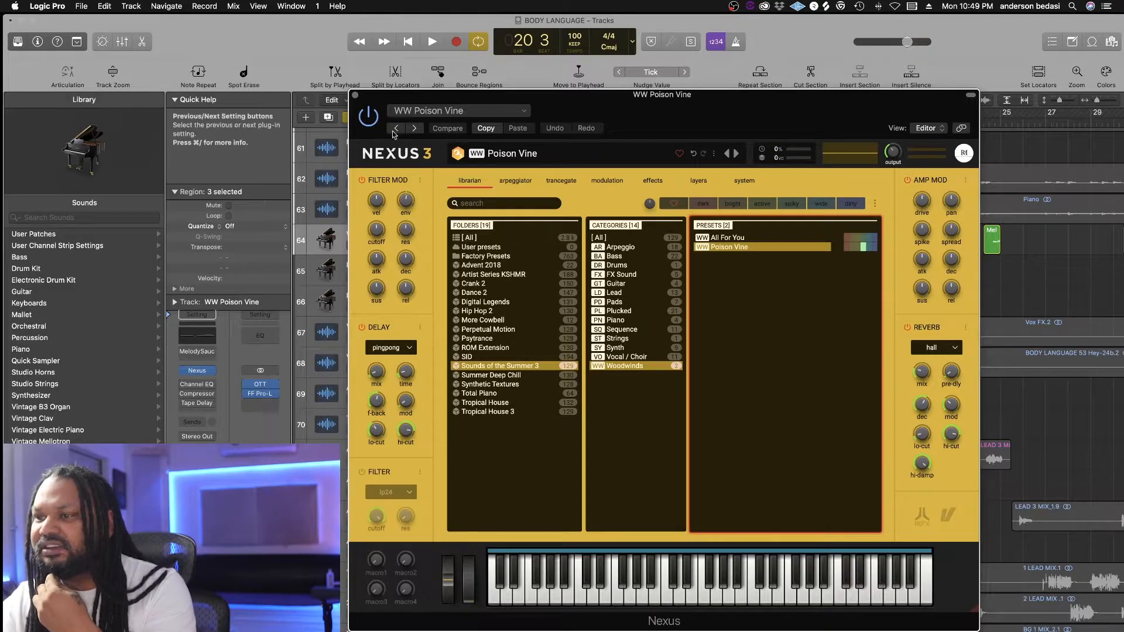
left_click(355, 94)
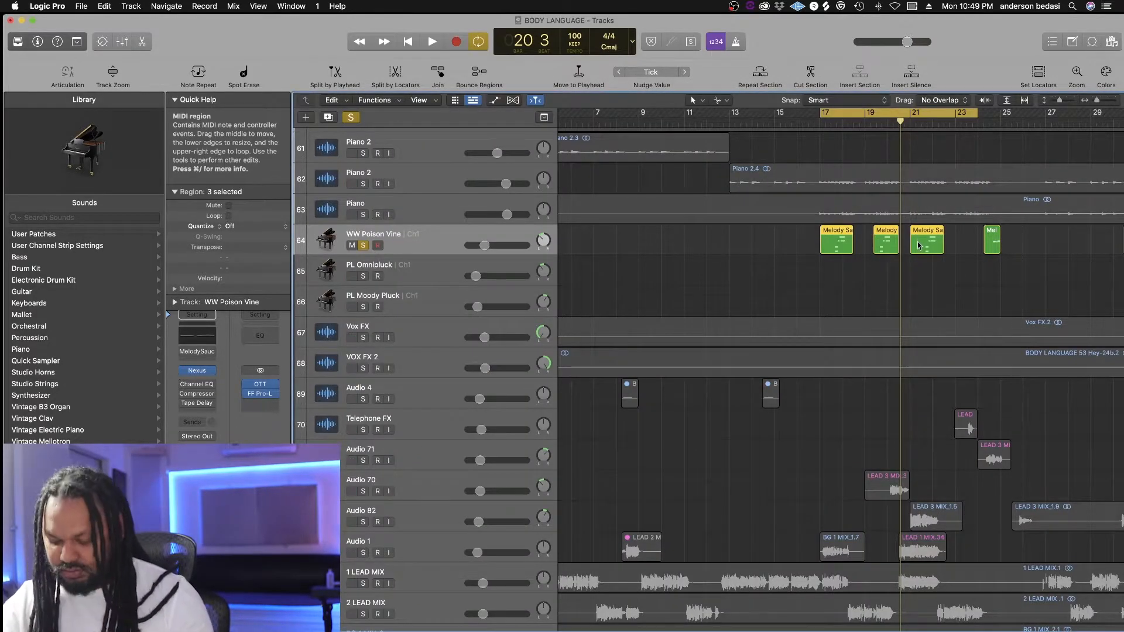
key("space")
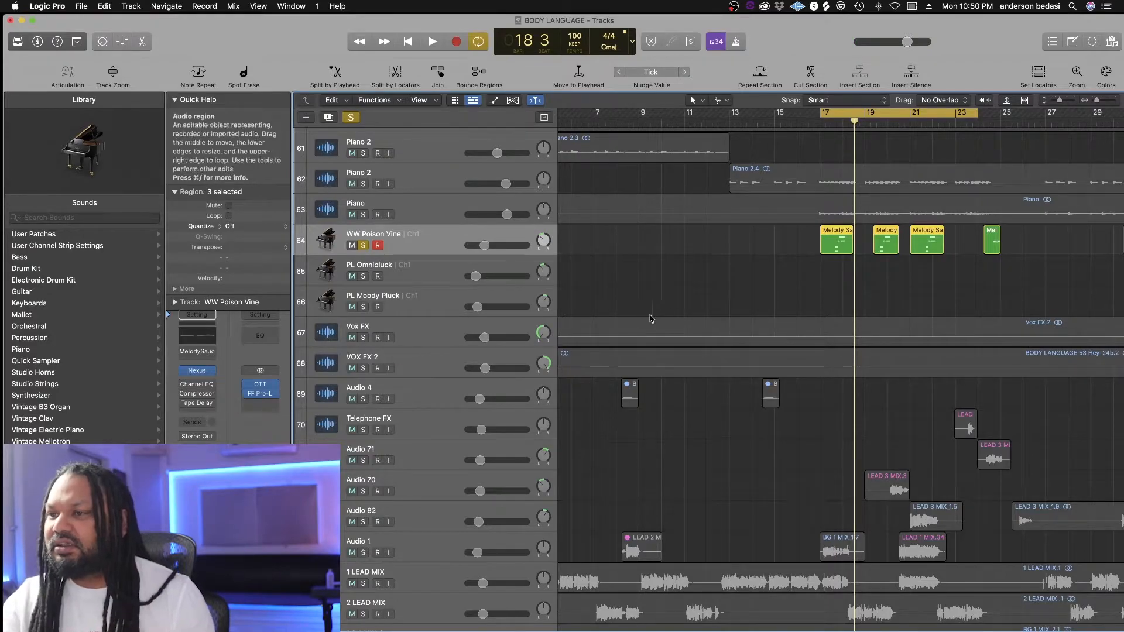
left_click(357, 120)
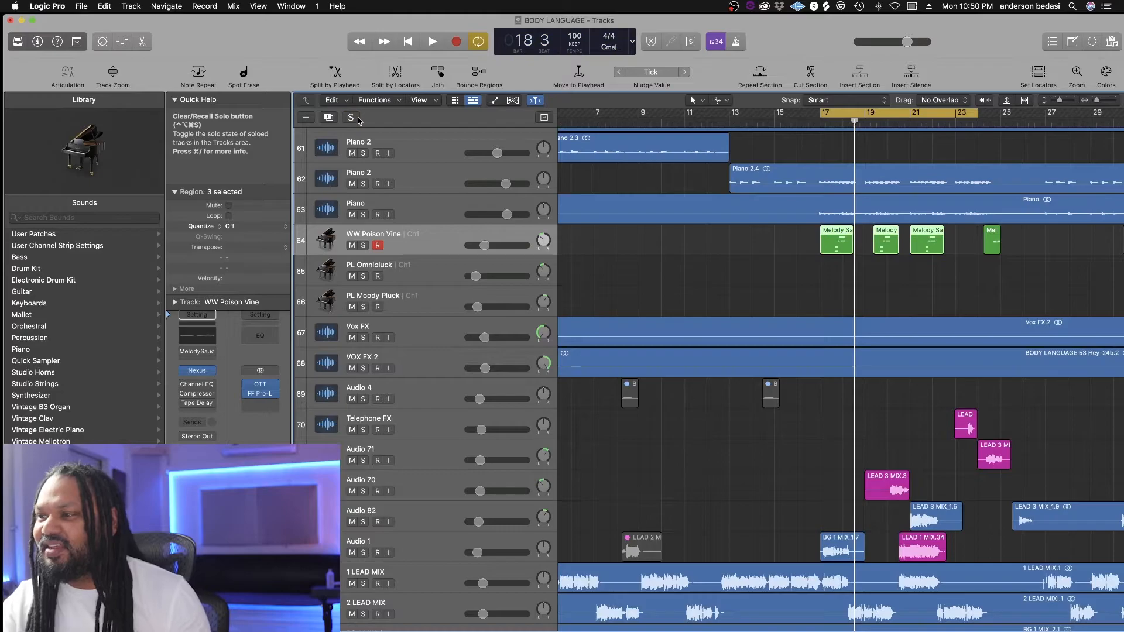
- Zoom out to the full arrangement, turn off cycle mode, and return the playhead to bar 1
scroll(618, 352, "down", 10)
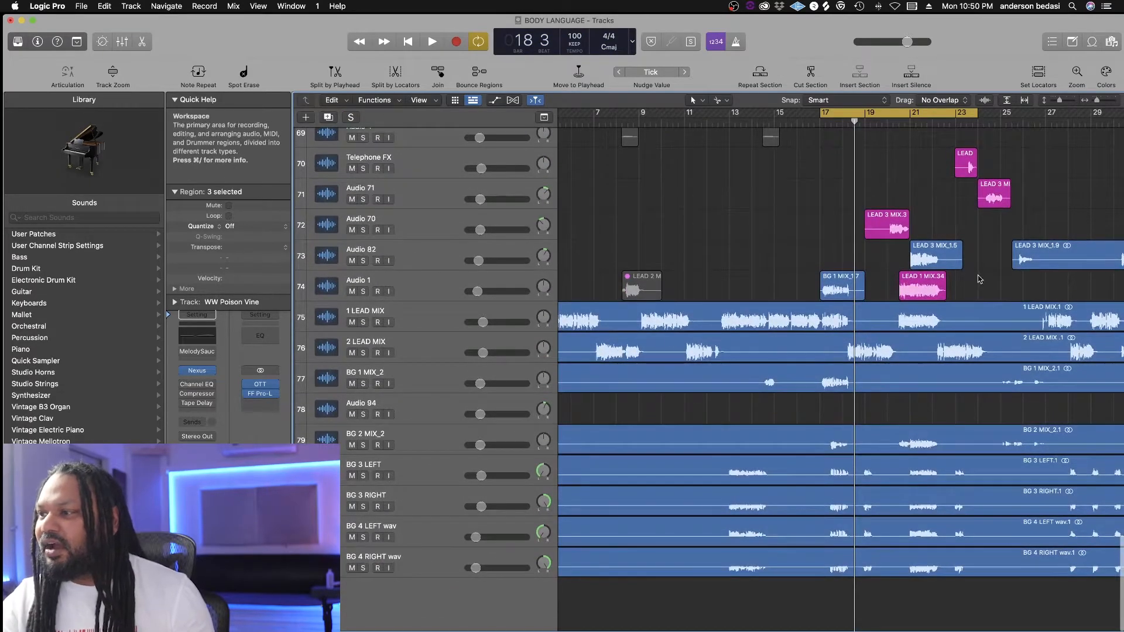
left_click_drag(1097, 103, 1056, 103)
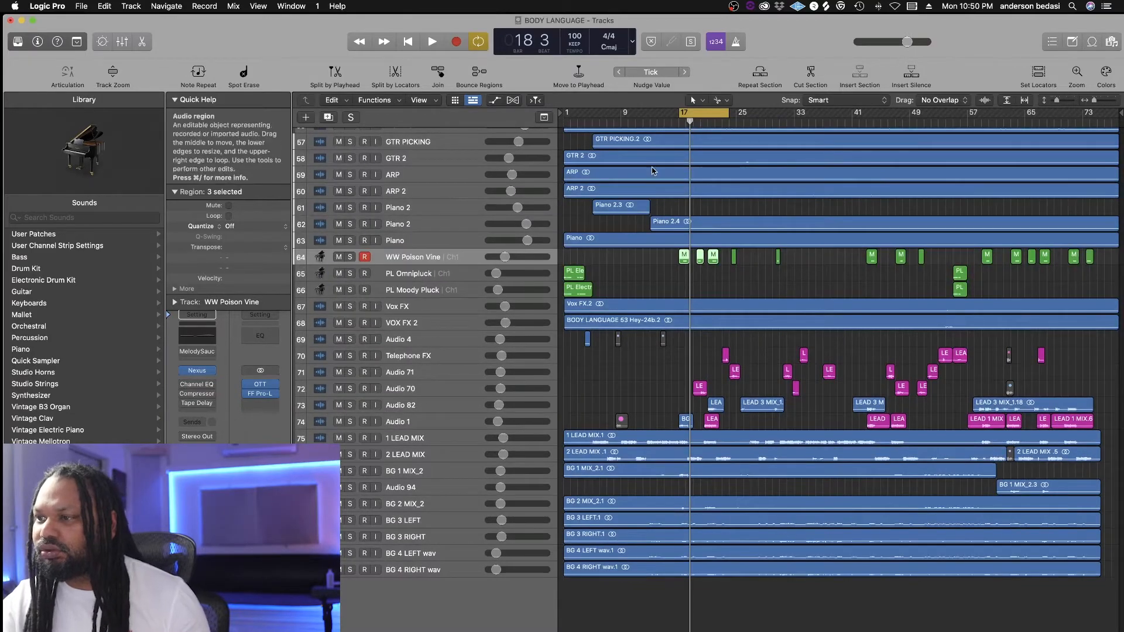
left_click(703, 111)
key("Return")
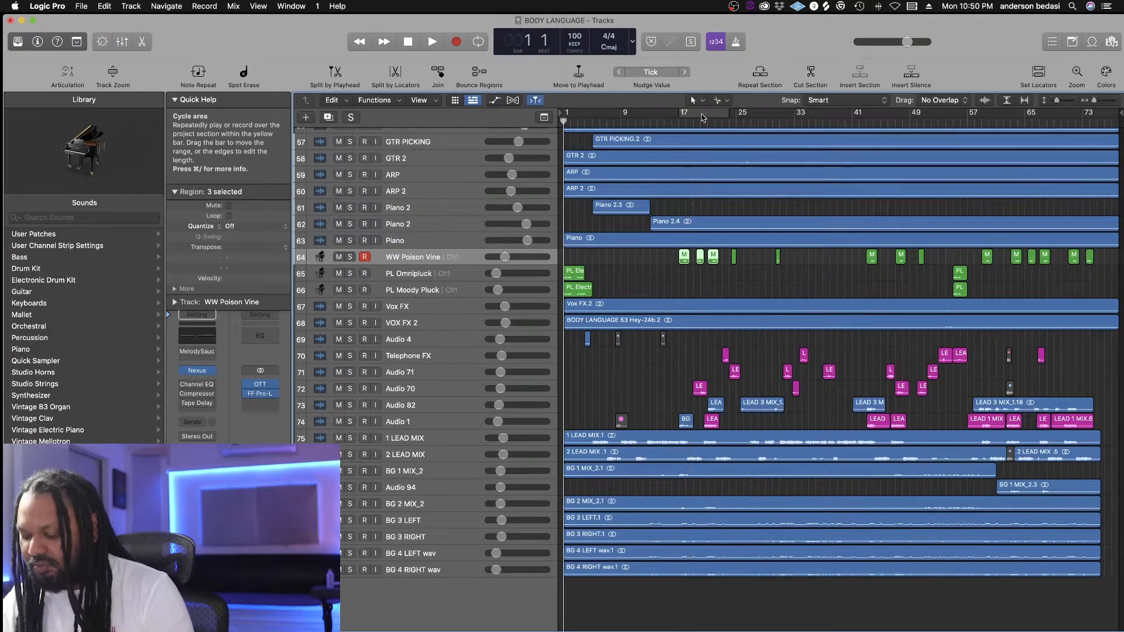
scroll(774, 244, "down", 1)
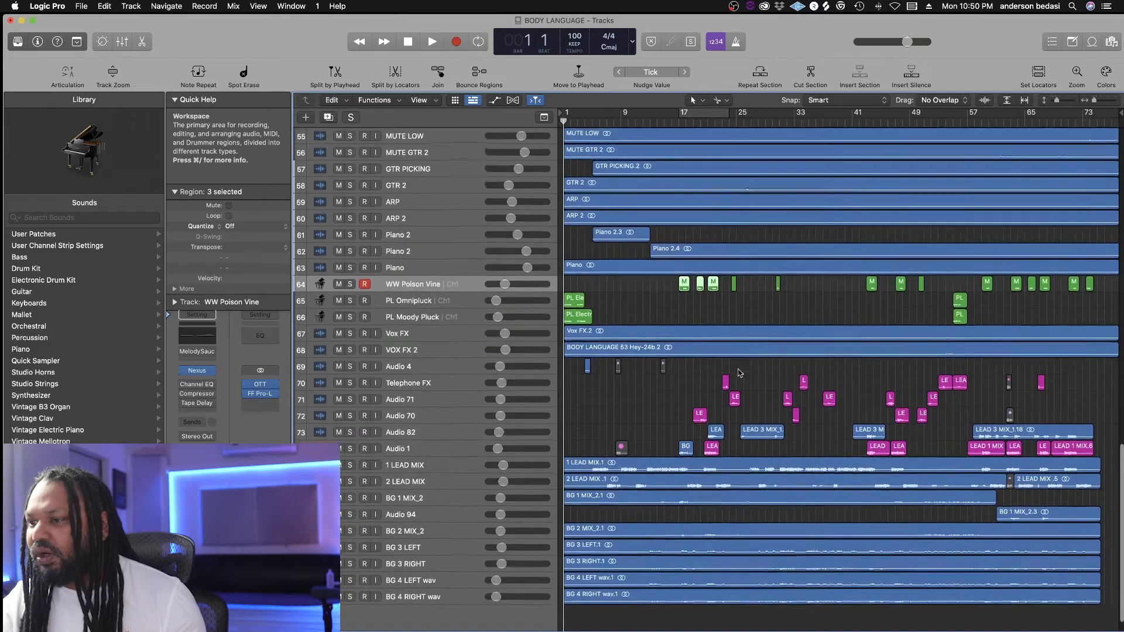
scroll(709, 381, "up", 1)
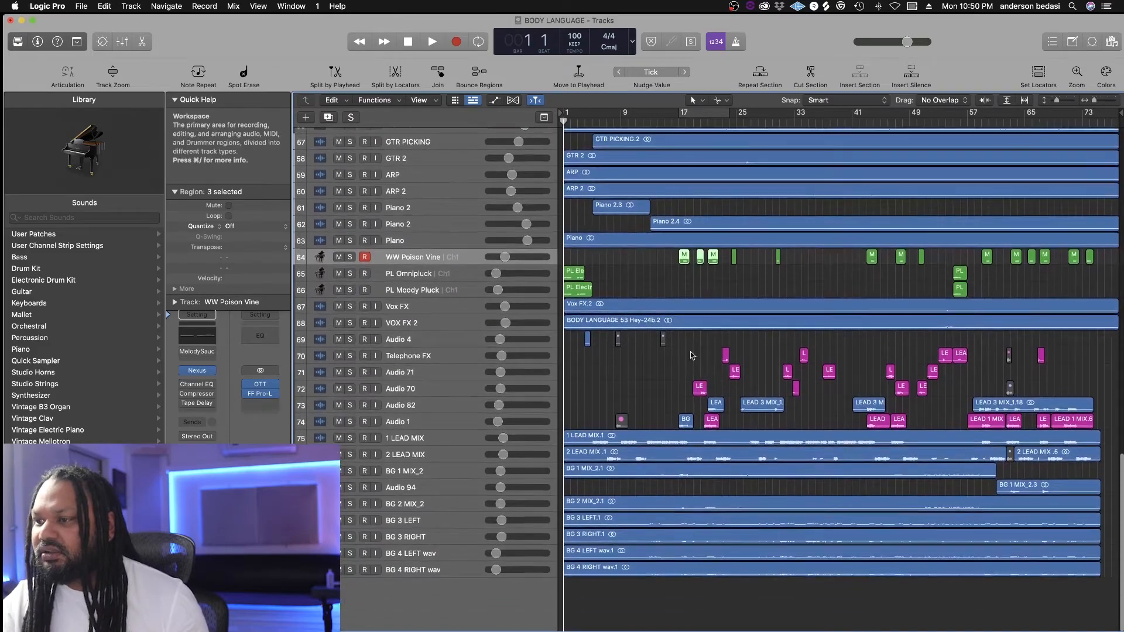
- Enlarge the vocal tracks and examine the waveforms and channel strip of the 1 LEAD MIX and 2 LEAD MIX tracks
left_click(1059, 103)
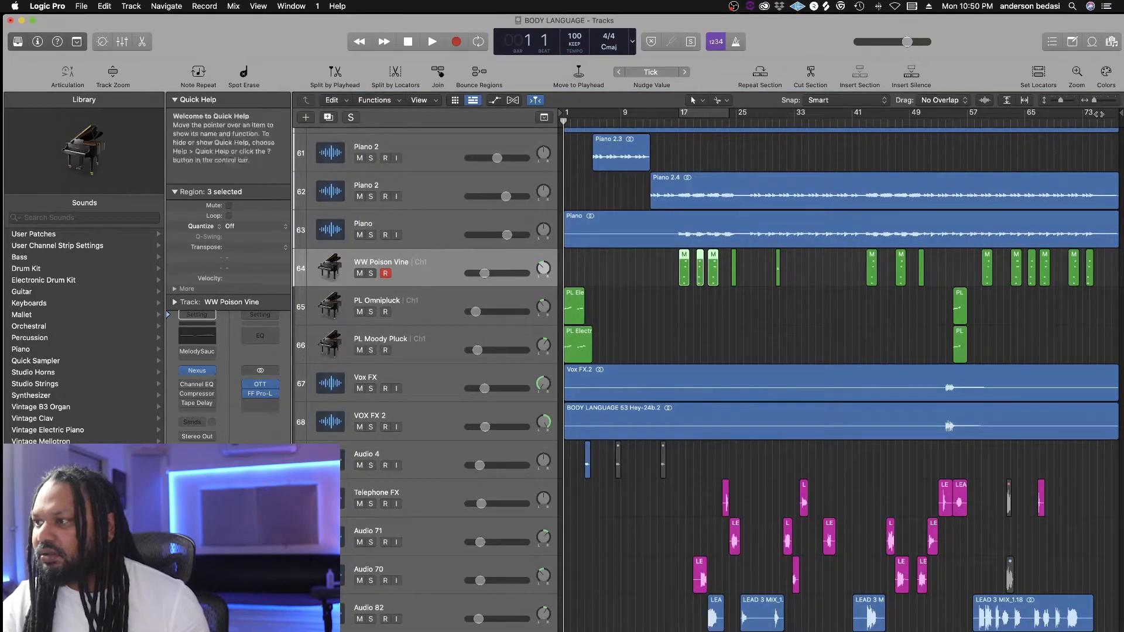
left_click(939, 252, "ctrl+alt")
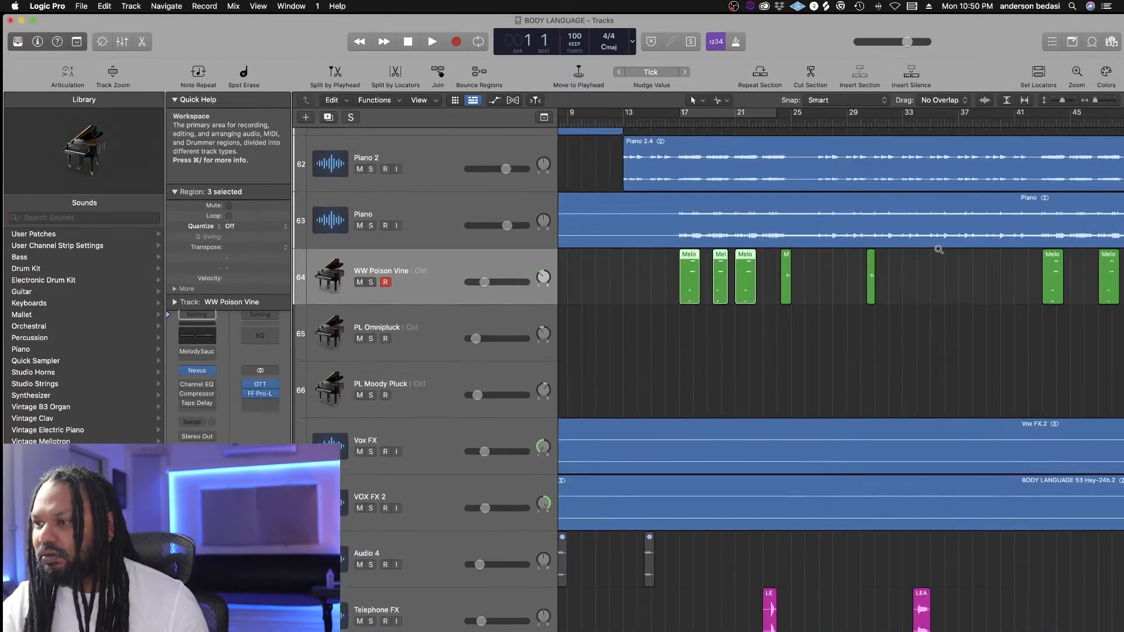
left_click(939, 250, "ctrl+alt")
scroll(939, 252, "down", 10)
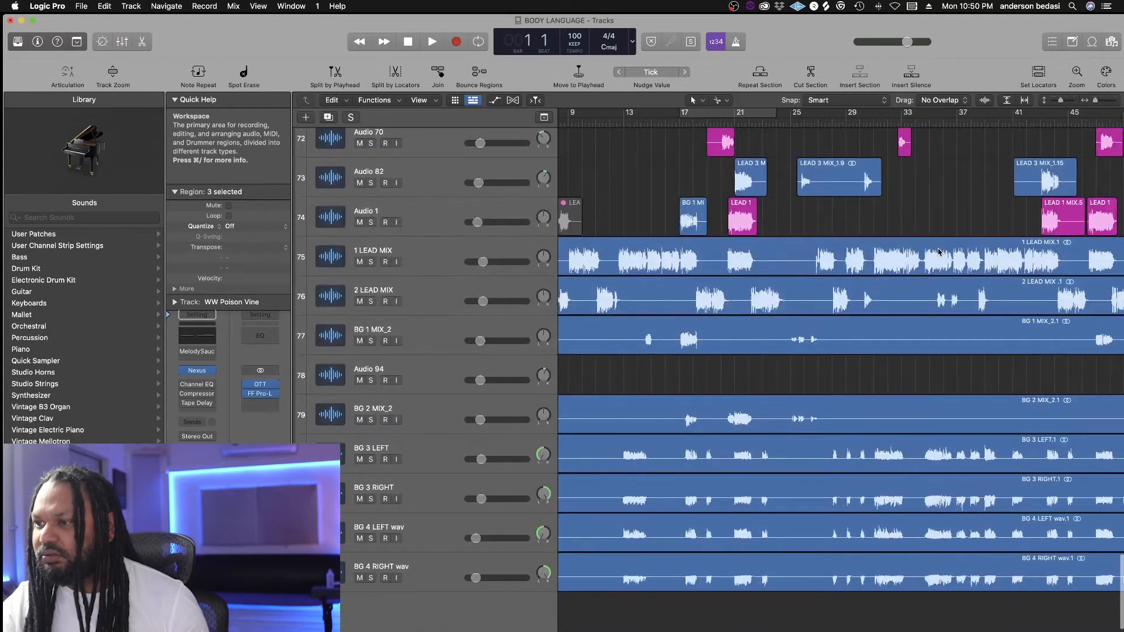
scroll(939, 251, "left", 5)
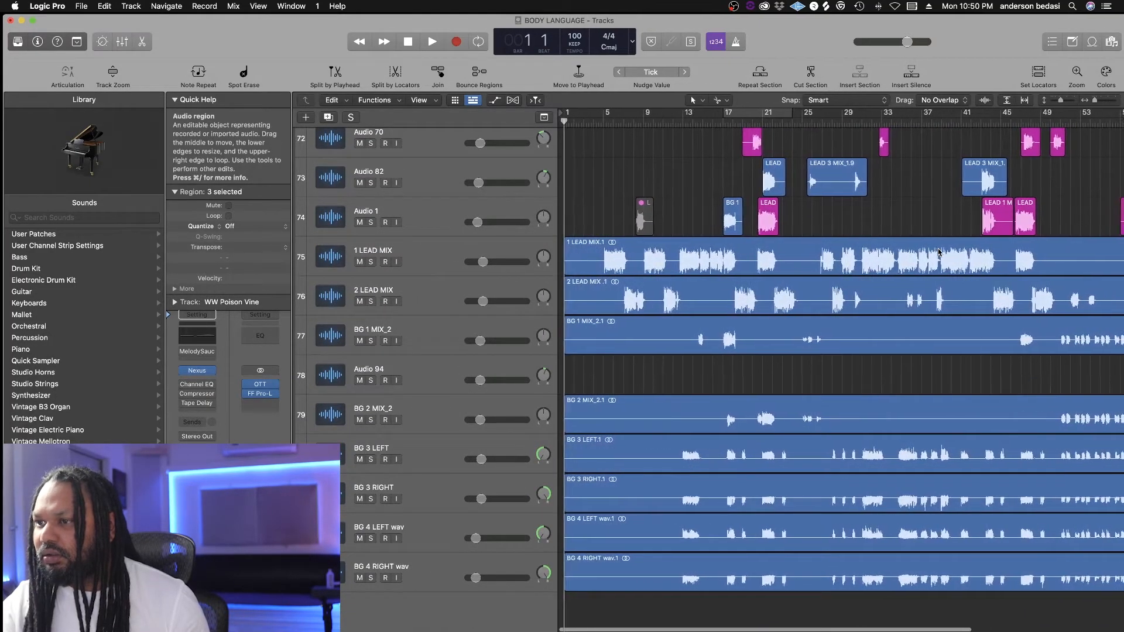
left_click(436, 267)
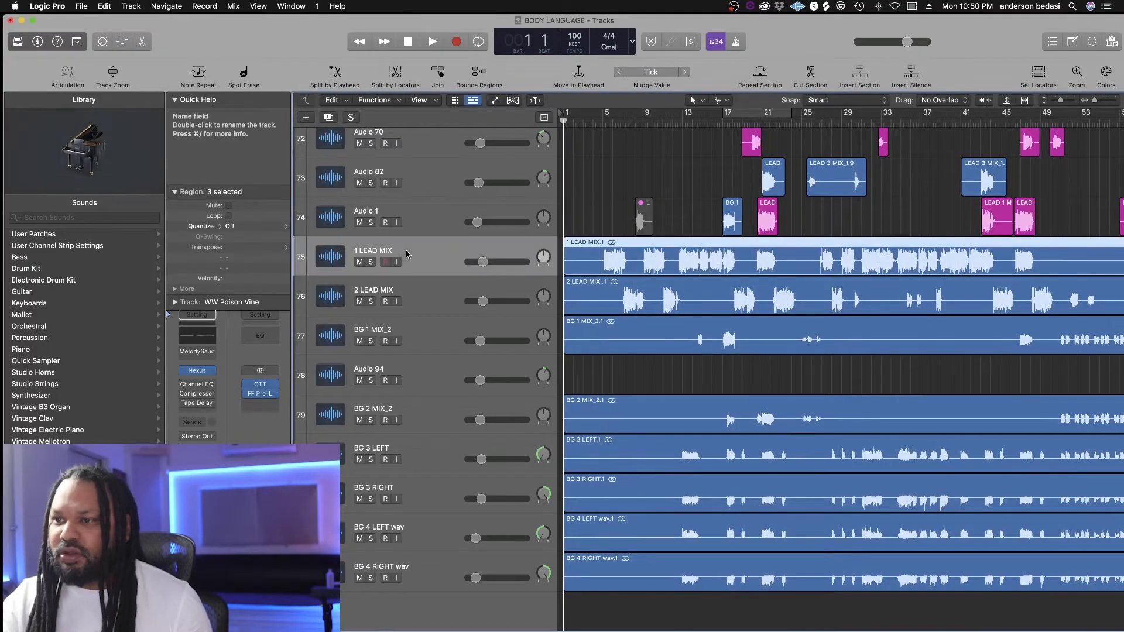
left_click(442, 308)
left_click(450, 261)
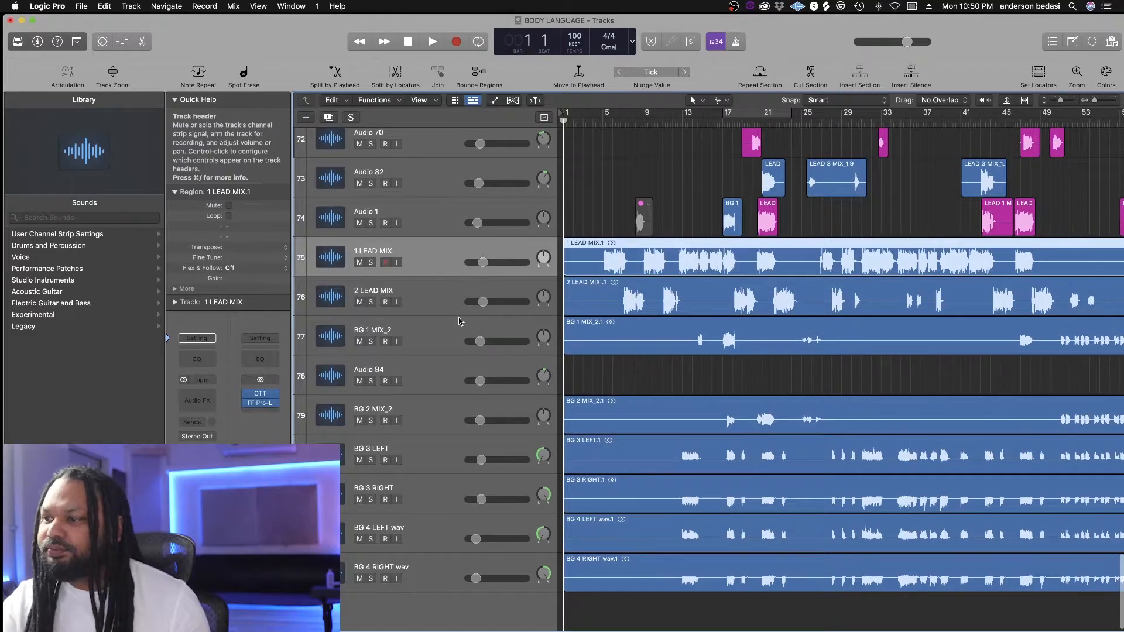
- Go through the background vocal tracks BG 1 MIX_2, BG 2 MIX_2, BG 3 LEFT and BG 3 RIGHT
scroll(440, 340, "down", 1)
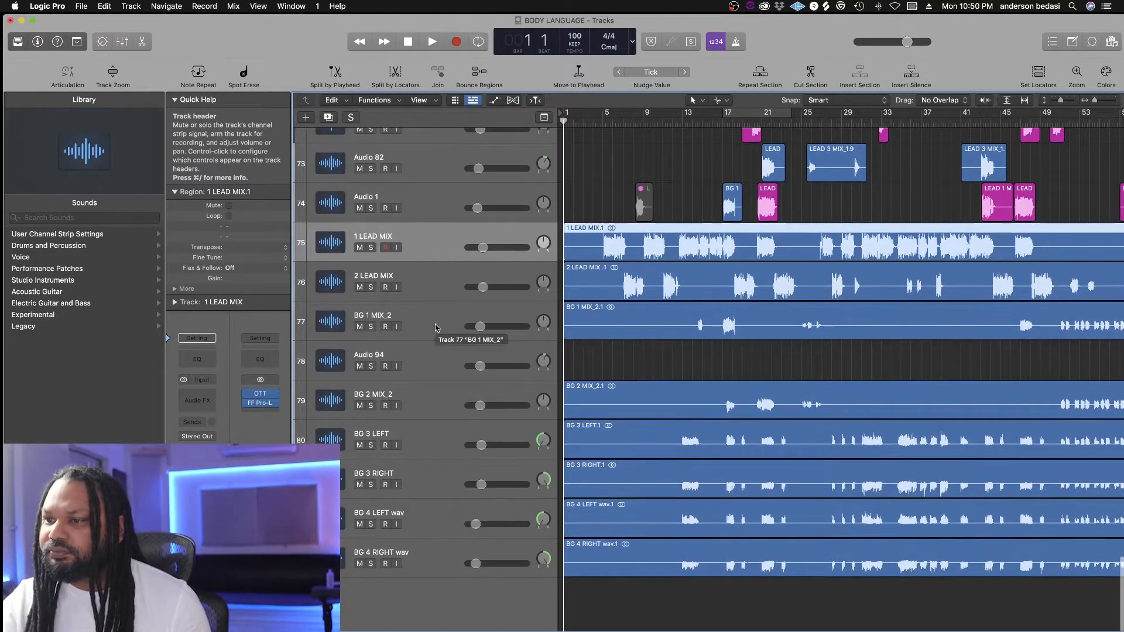
left_click(436, 327)
scroll(438, 329, "up", 1)
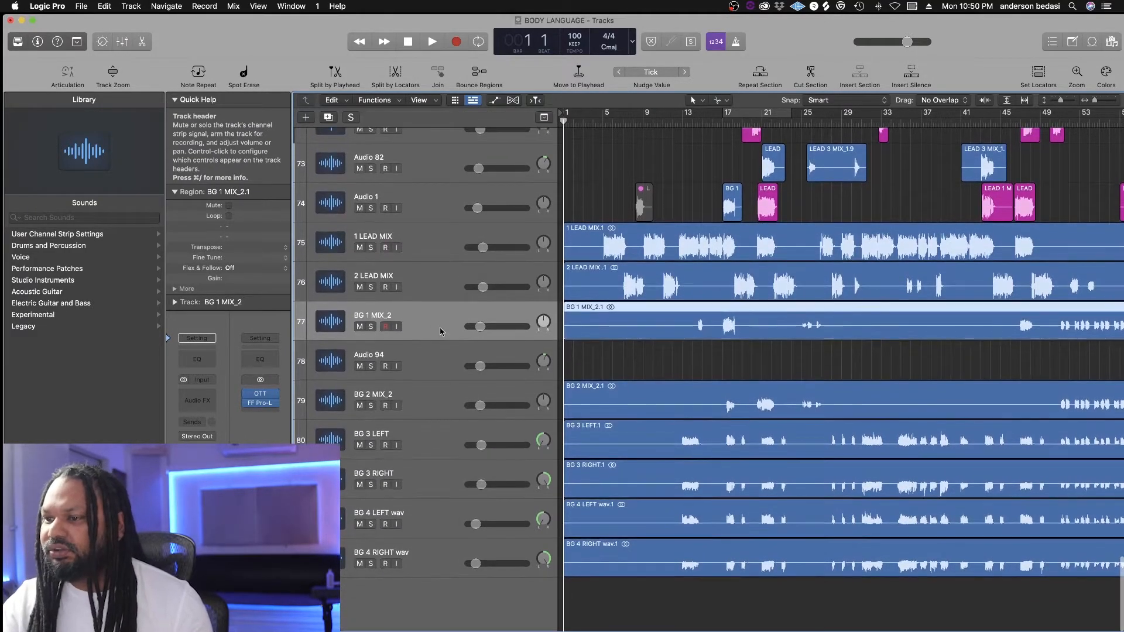
left_click(436, 393)
left_click(432, 439)
left_click(431, 478)
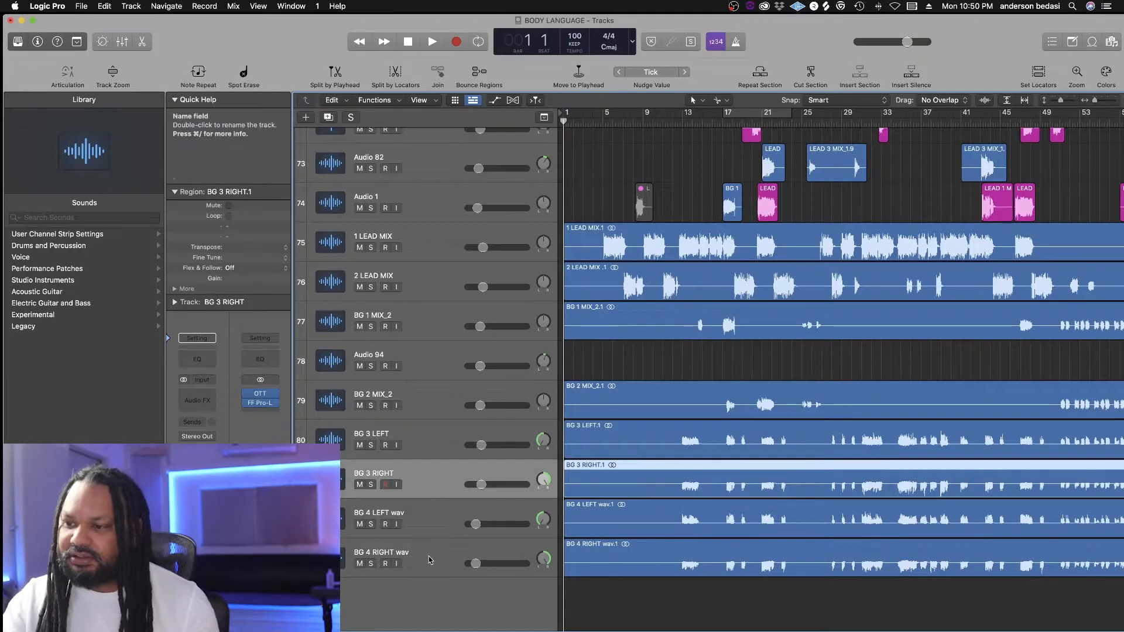
scroll(614, 408, "up", 2)
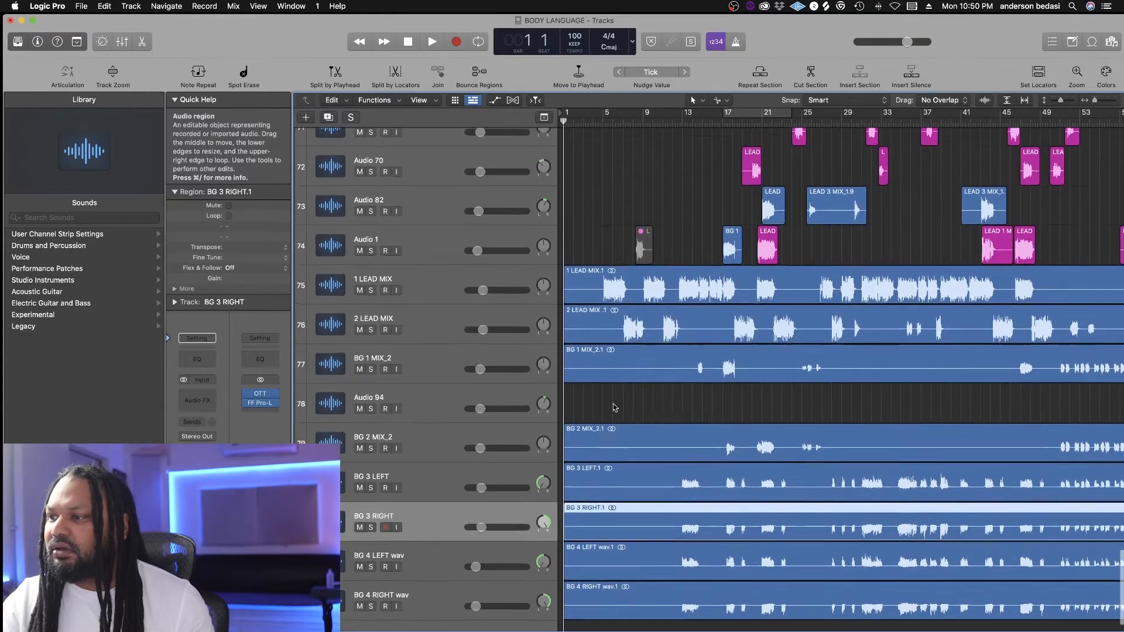
- Examine the placement of the lead vocal clips across the Telephone FX, Audio 71, Audio 70, Audio 82 and Audio 1 tracks
scroll(615, 408, "up", 5)
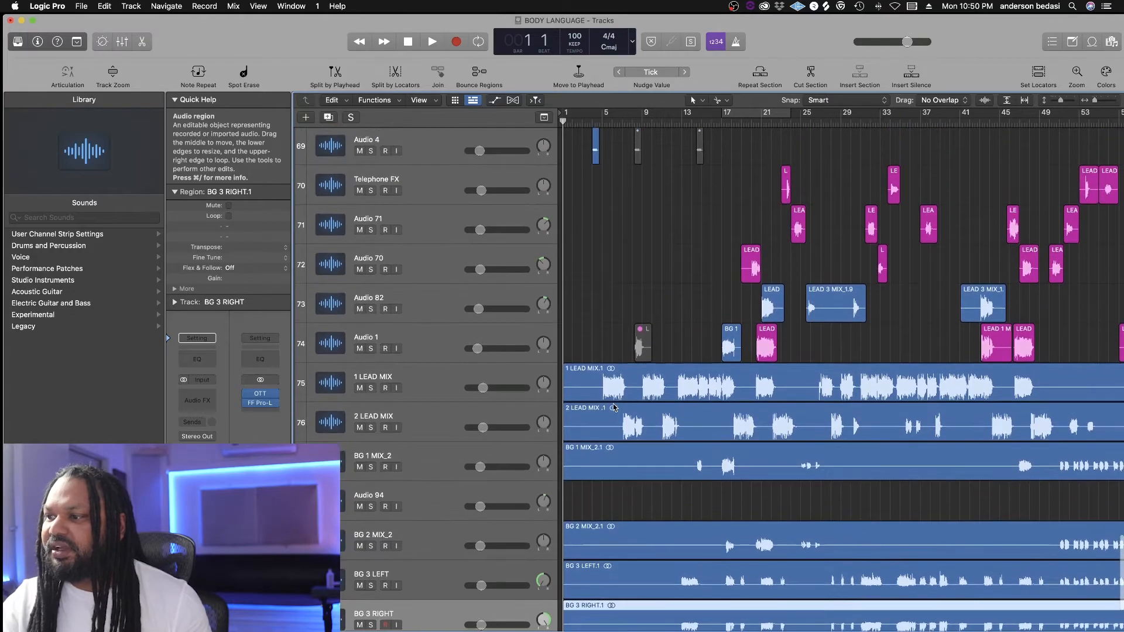
scroll(615, 407, "up", 2)
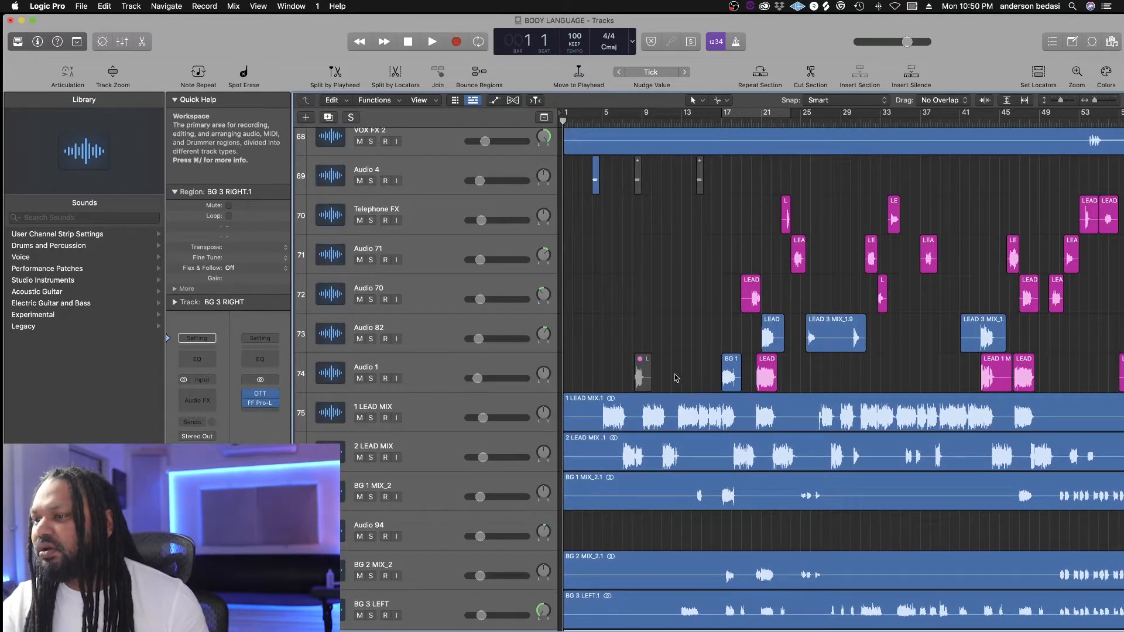
scroll(673, 371, "right", 4)
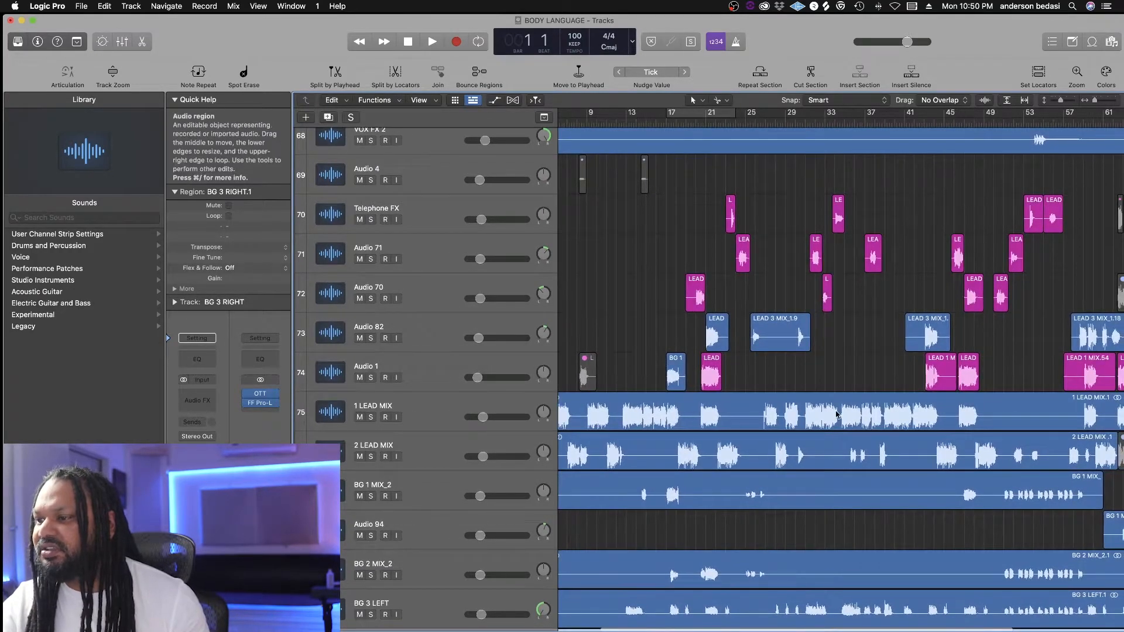
scroll(836, 414, "left", 4)
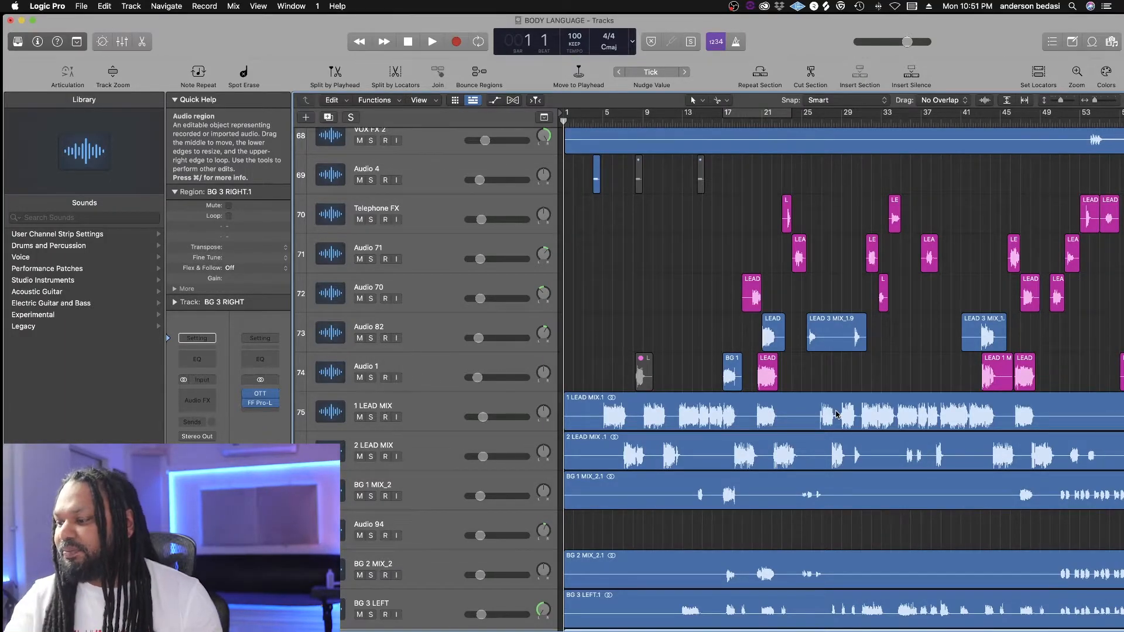
scroll(671, 217, "right", 5)
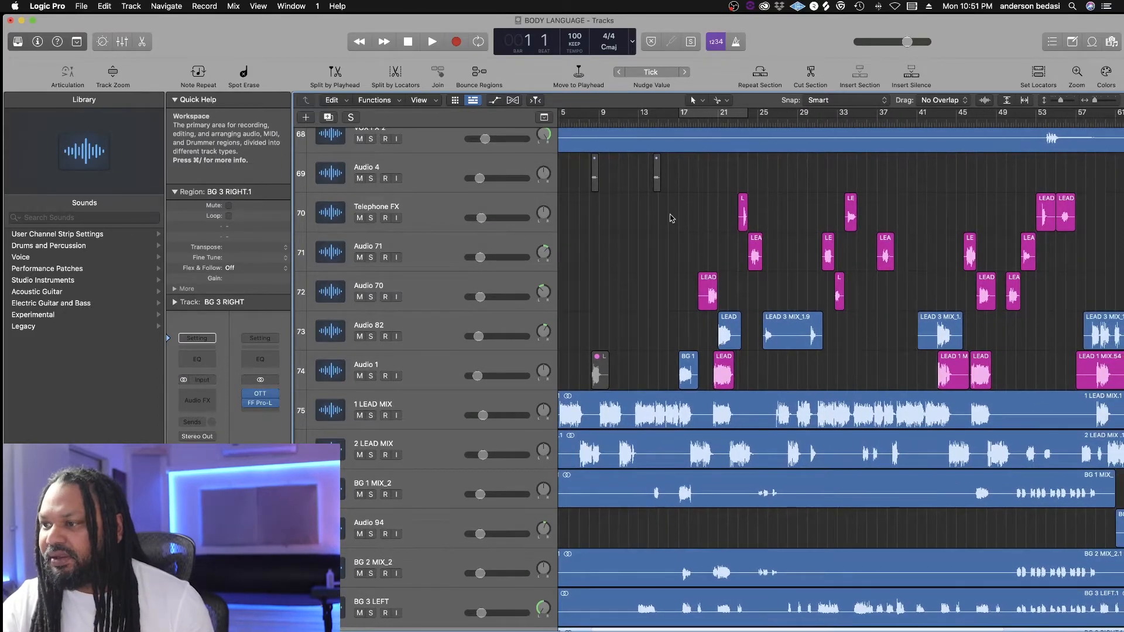
scroll(732, 292, "right", 3)
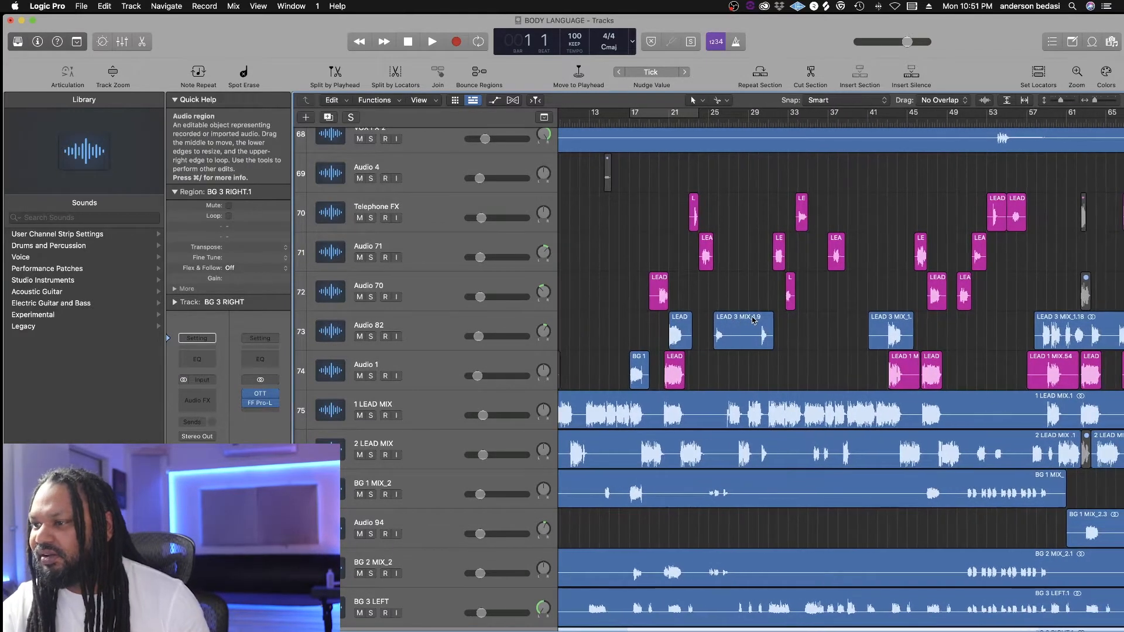
scroll(753, 321, "right", 3)
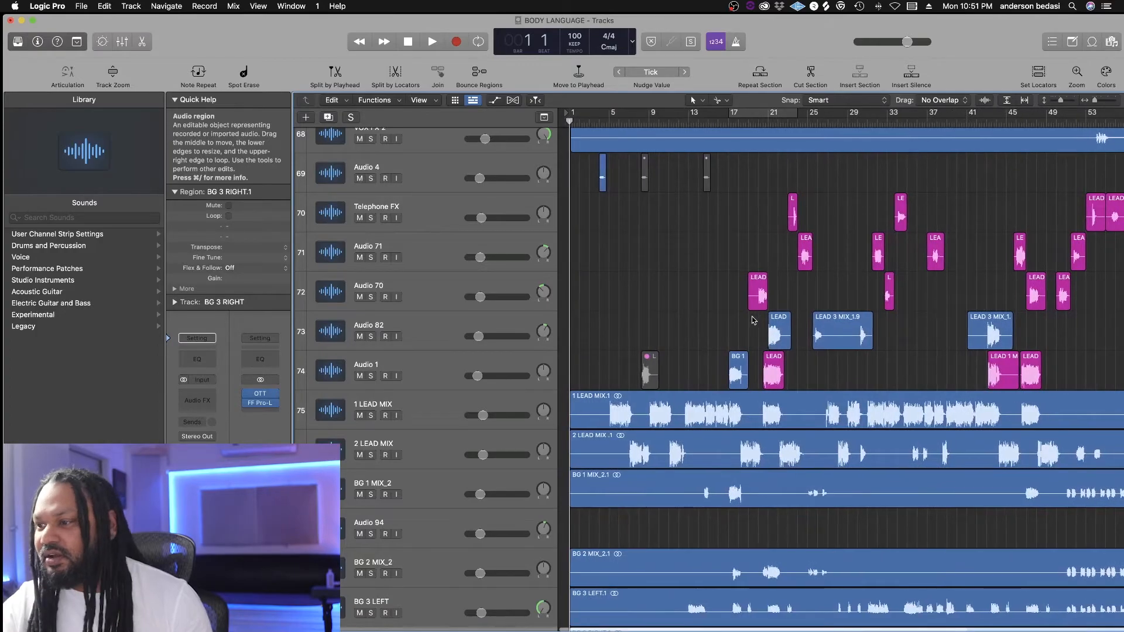
scroll(753, 320, "left", 5)
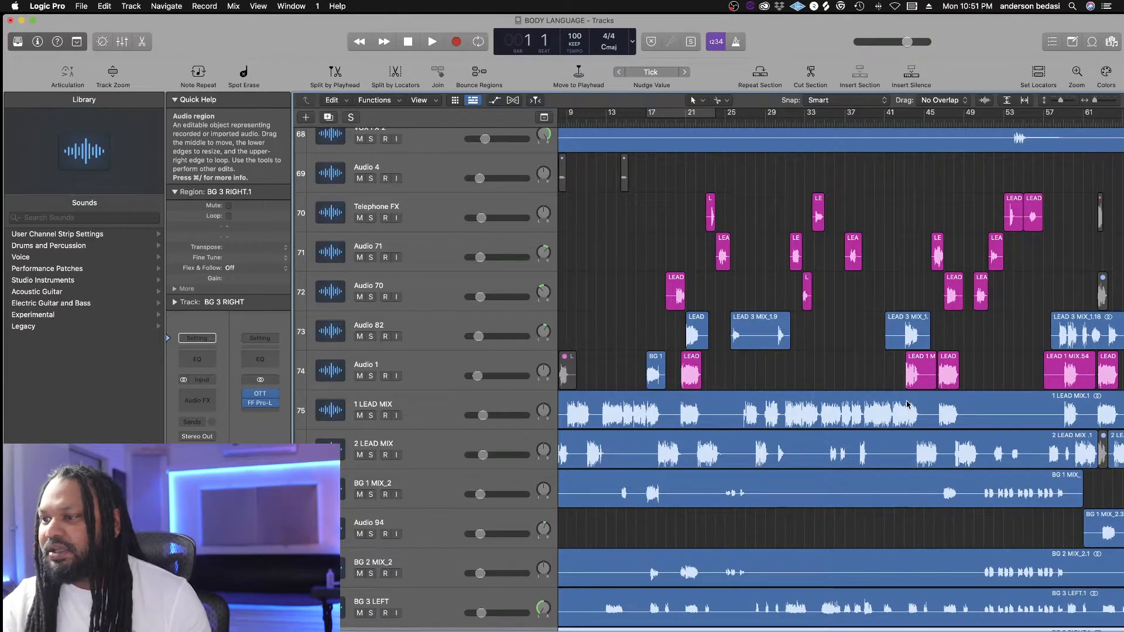
- Select the Audio 82 track and examine its LEAD 3 MIX regions against the surrounding lead and background vocals
left_click(439, 333)
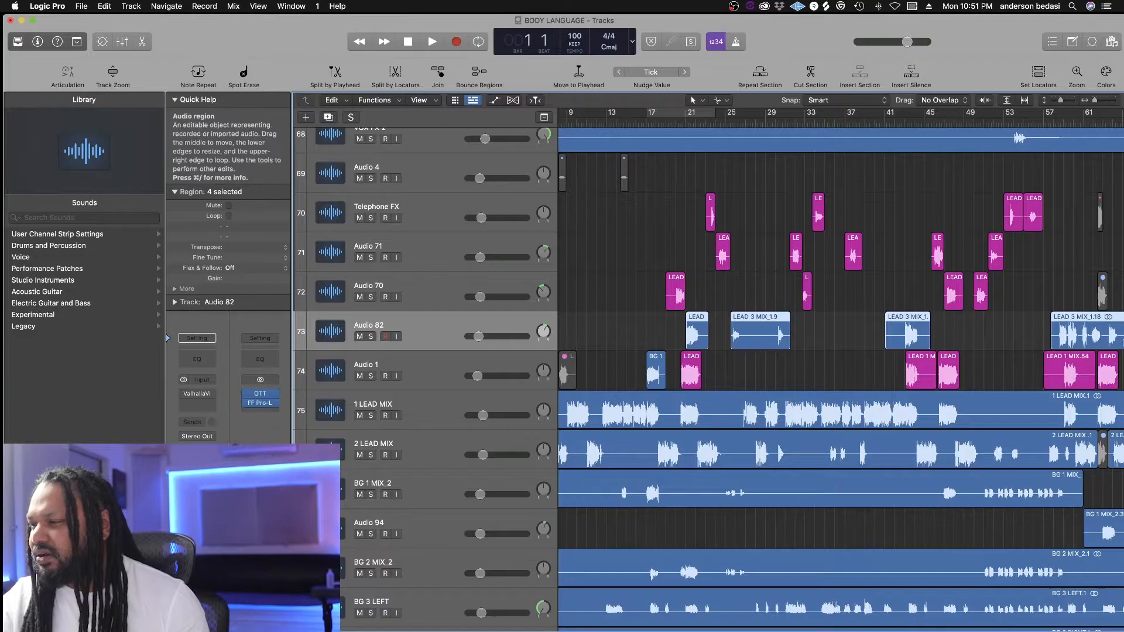
scroll(759, 369, "up", 2)
scroll(759, 369, "right", 8)
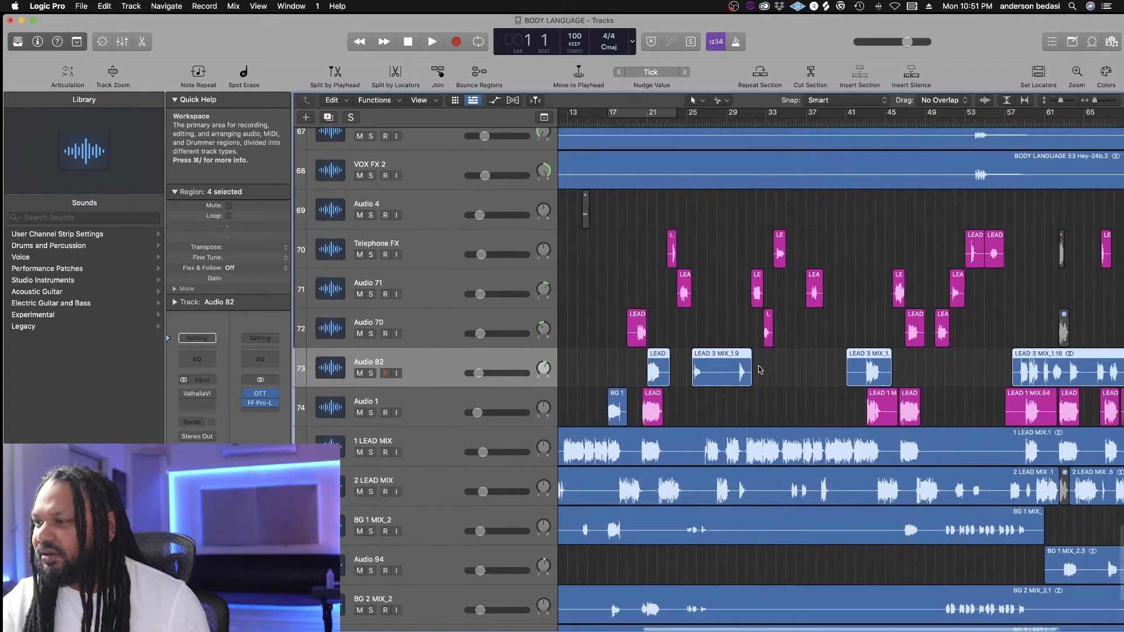
scroll(759, 369, "up", 3)
scroll(759, 369, "down", 5)
scroll(760, 369, "right", 1)
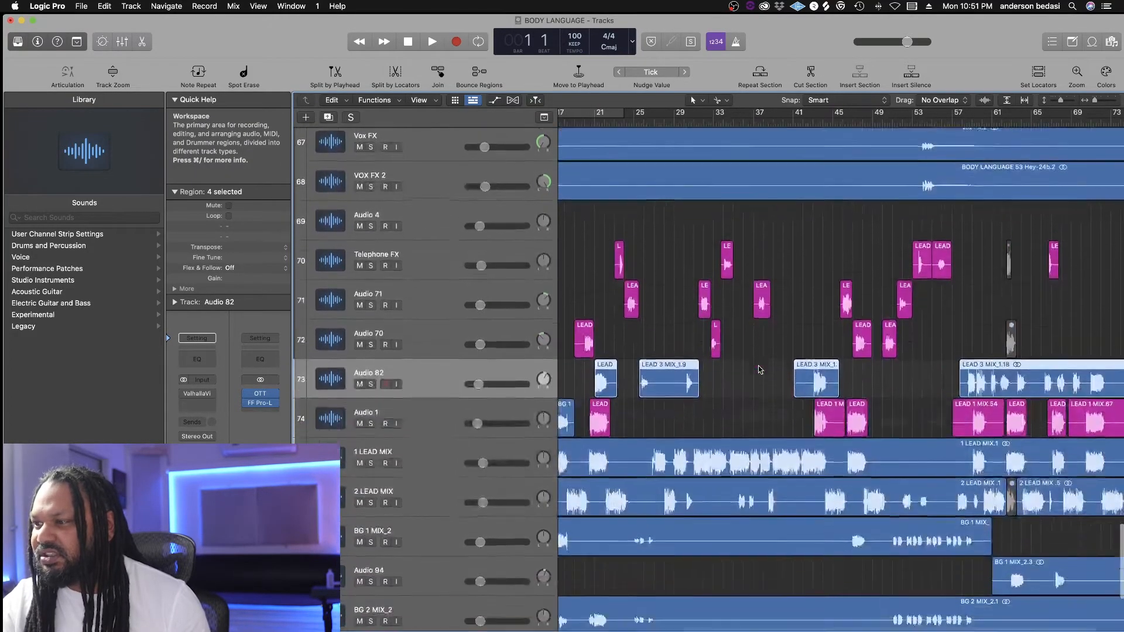
scroll(759, 369, "left", 15)
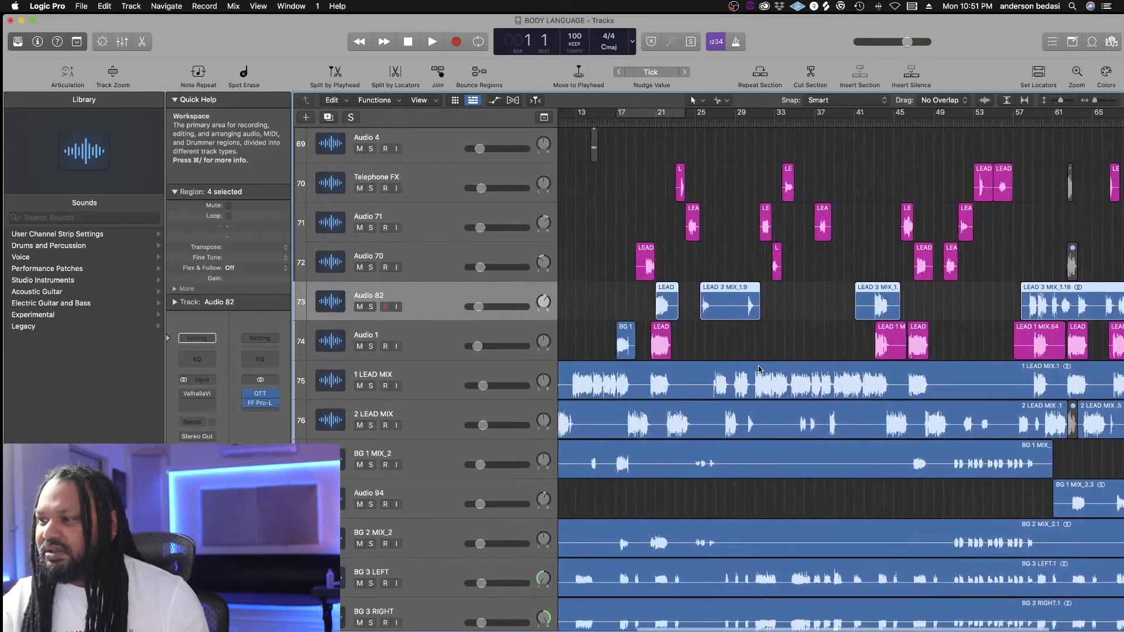
scroll(603, 319, "up", 3)
scroll(620, 334, "down", 2)
scroll(632, 341, "down", 1)
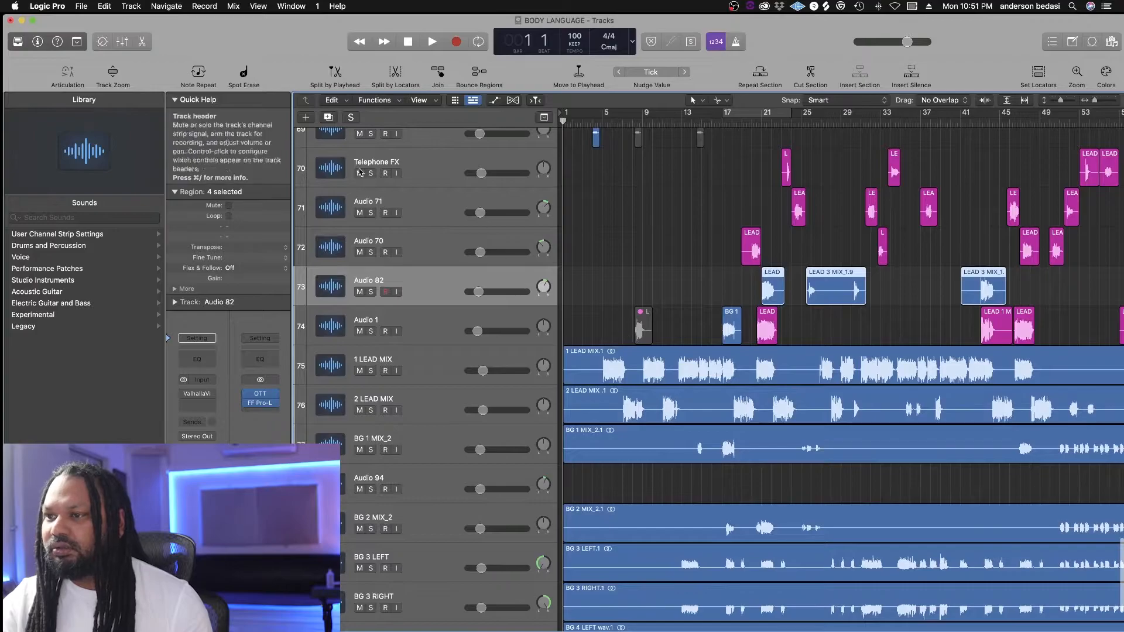
- Solo every vocal track from Audio 4 down to BG 4 RIGHT wav and play the opening vocals from bar 1
left_click_drag(372, 174, 373, 625)
scroll(490, 441, "down", 3)
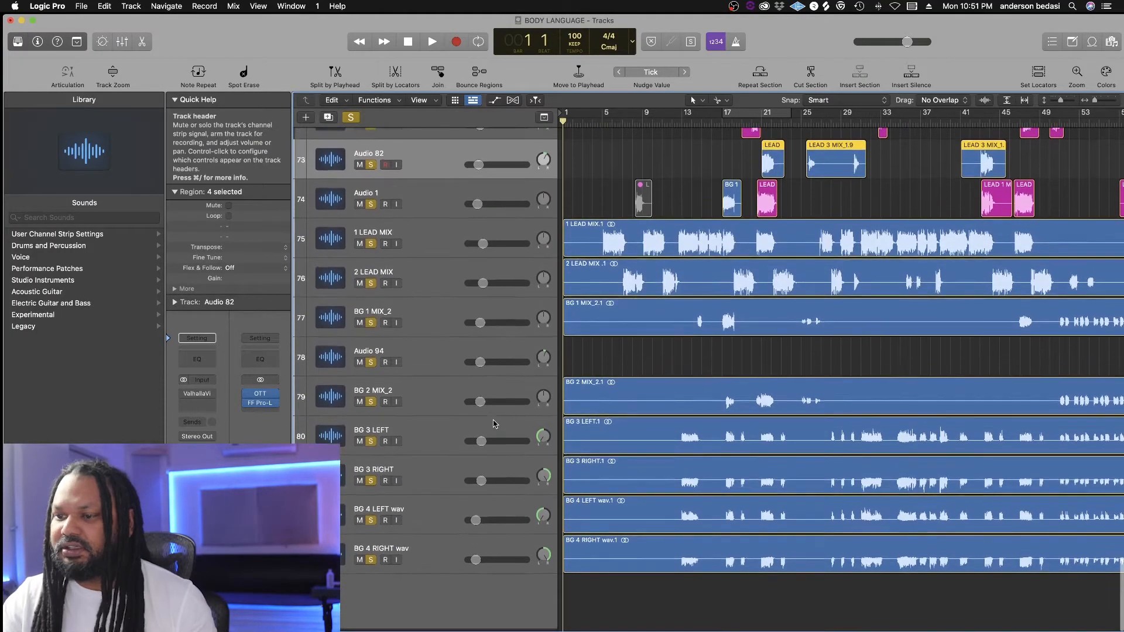
key("space")
scroll(552, 361, "up", 6)
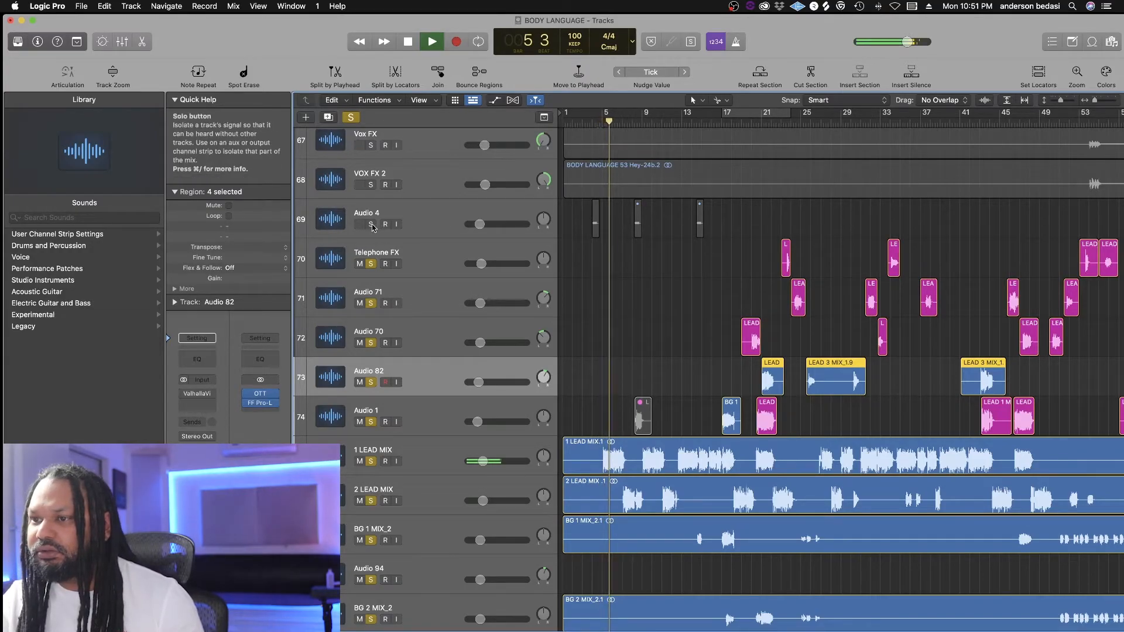
key("space")
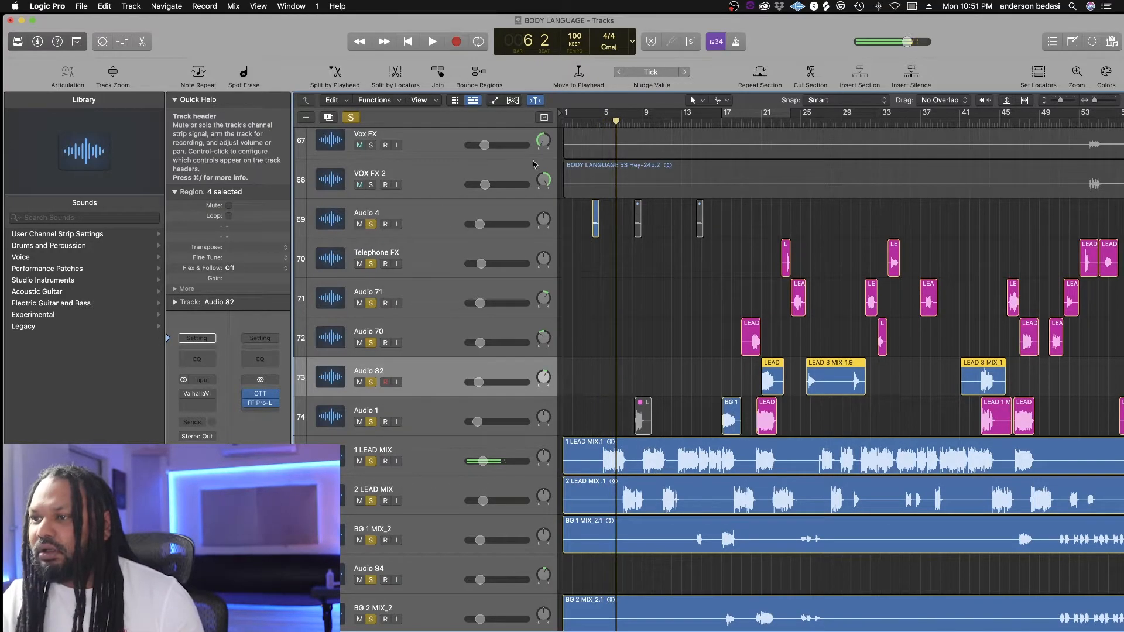
- Play the soloed vocals from just before bar 4 to hear the first BG 1 dry region on Audio 4
left_click(583, 121)
key("space")
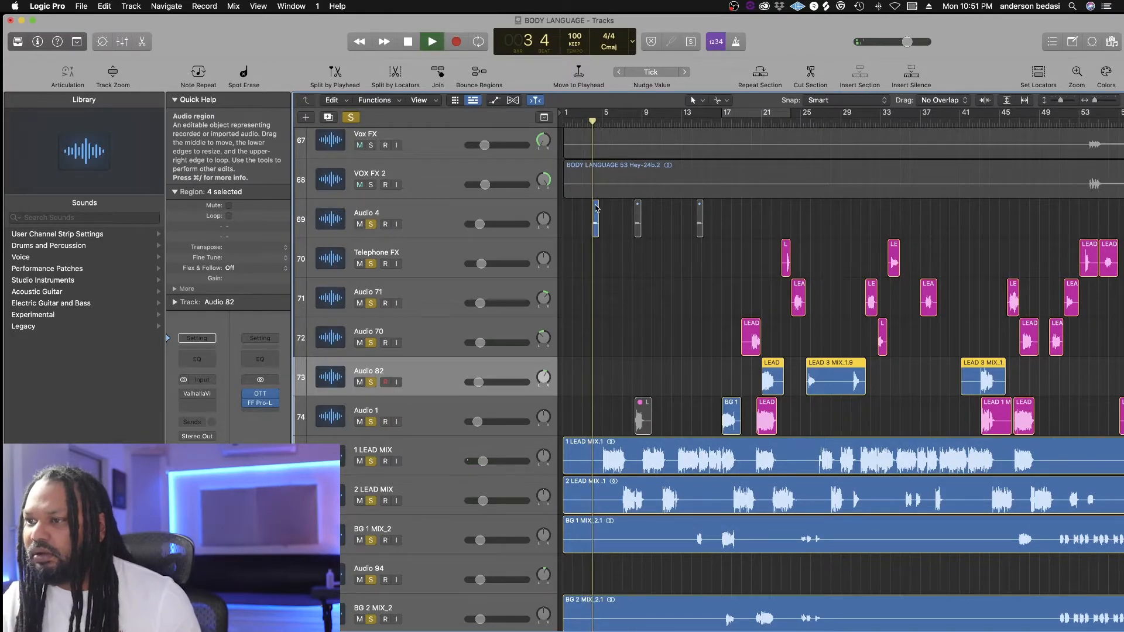
key("space")
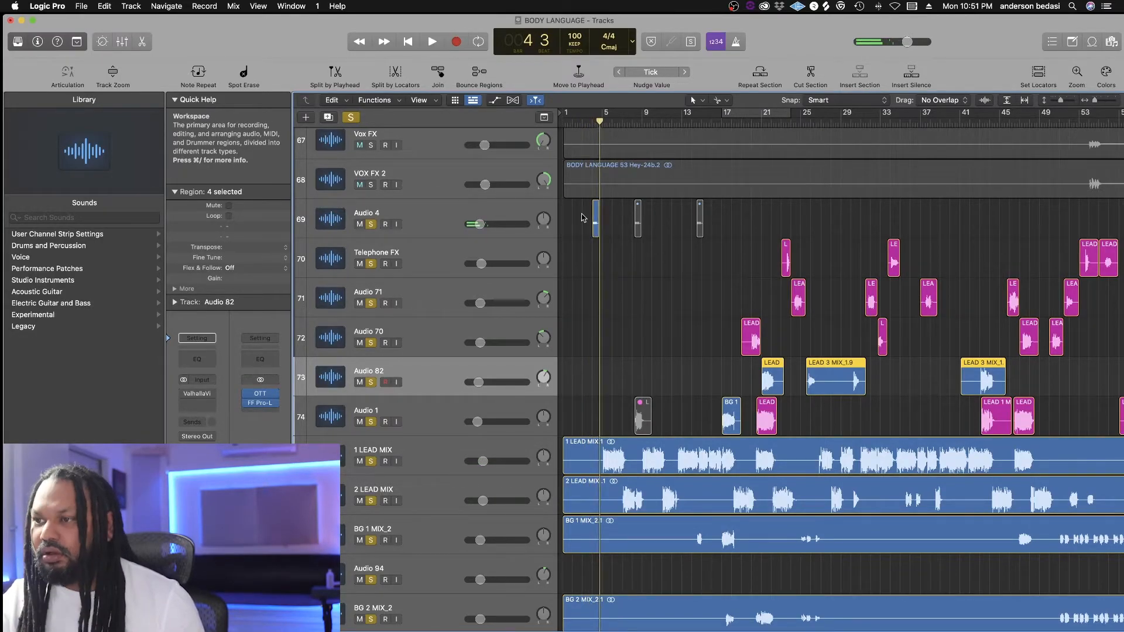
scroll(483, 312, "up", 3)
scroll(484, 311, "down", 10)
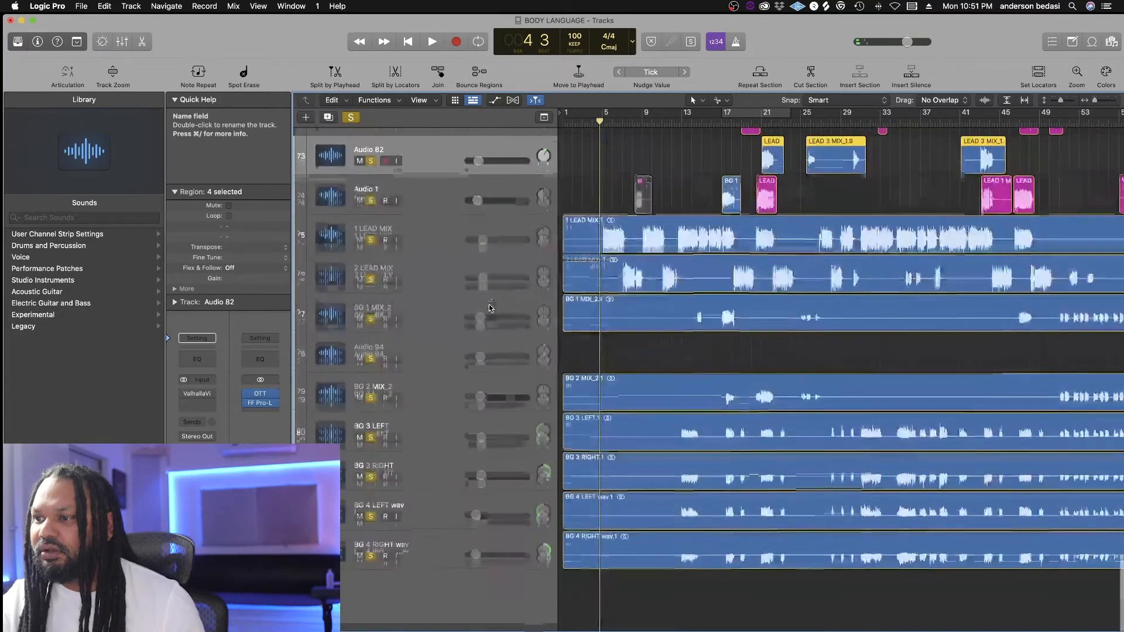
- Zoom in on the first BG 1 dry region, select Audio 4, and review its Little AlterBoy pitch and formant settings
scroll(489, 308, "up", 7)
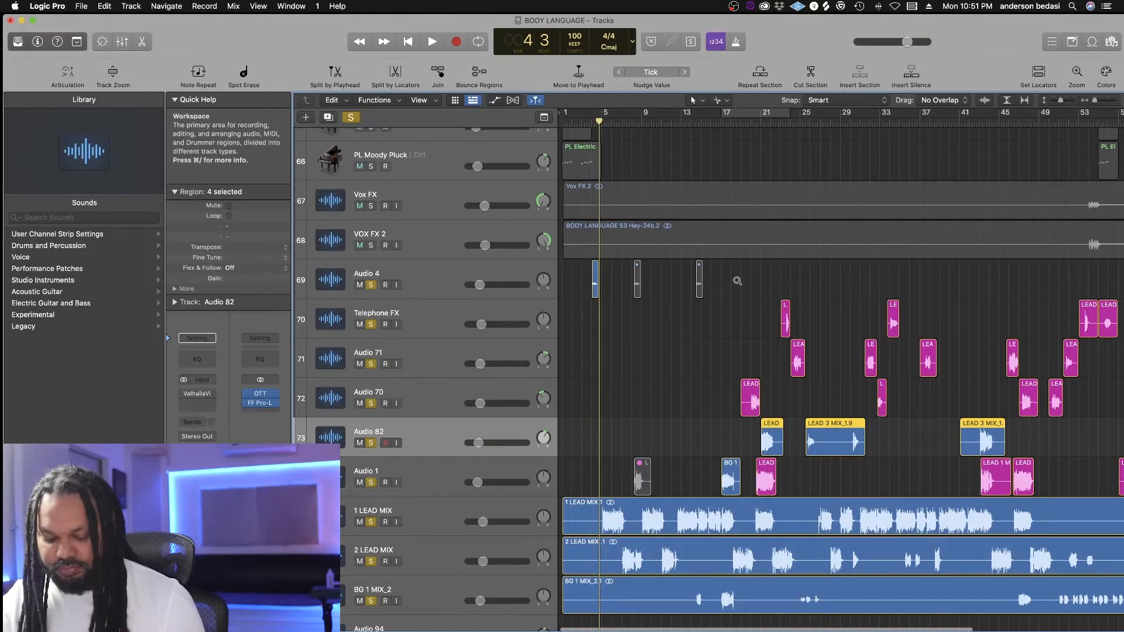
scroll(644, 298, "up", 10)
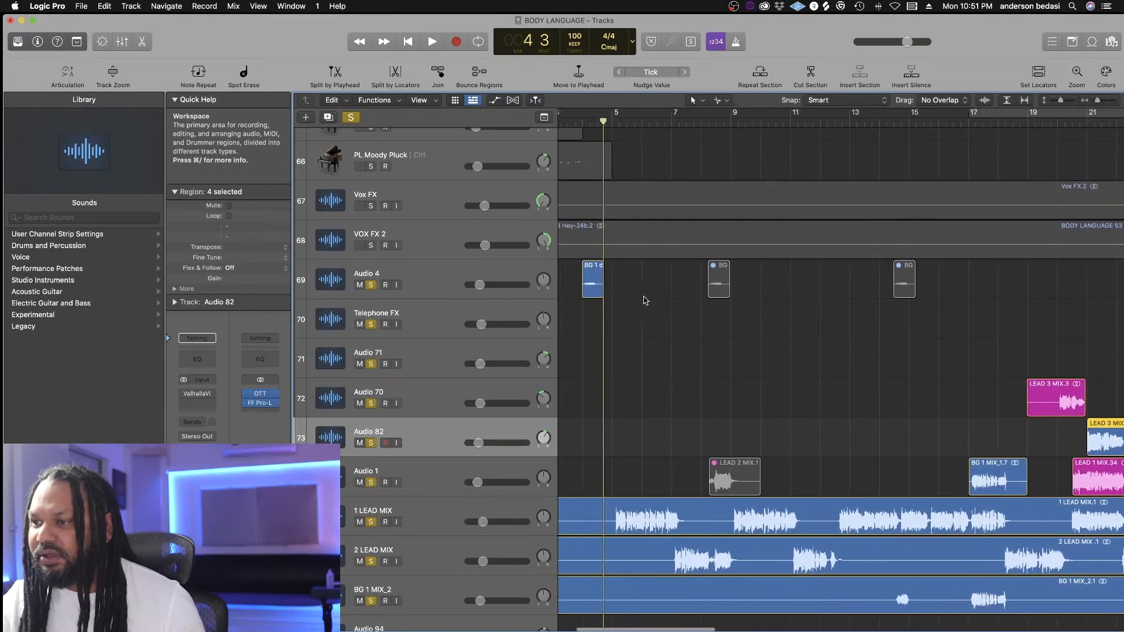
scroll(644, 297, "up", 5)
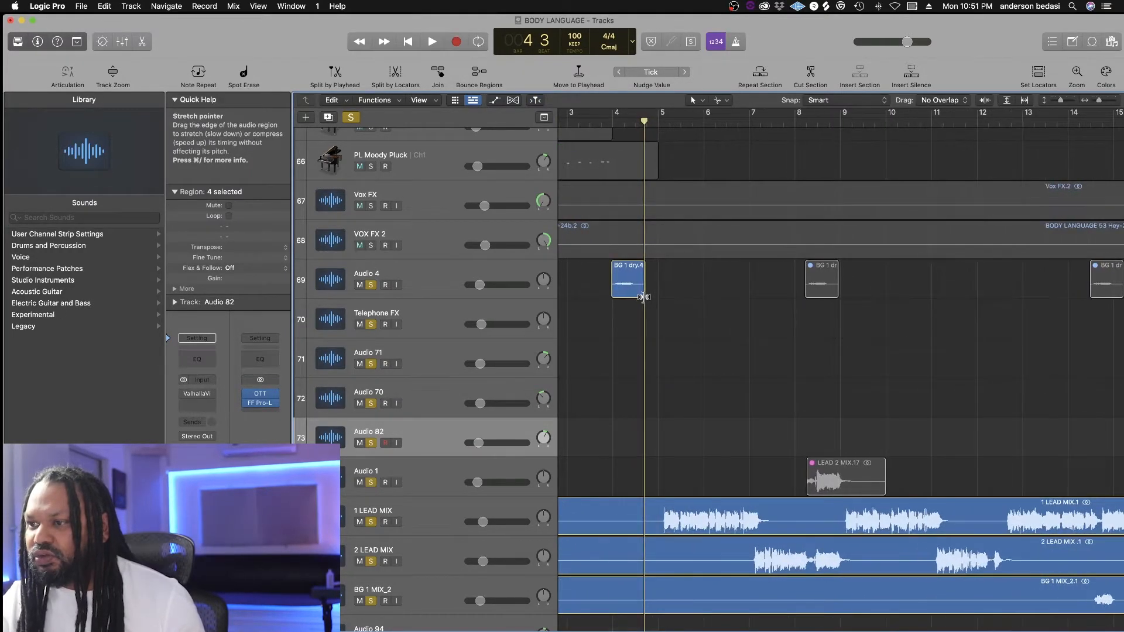
scroll(644, 297, "up", 1)
scroll(644, 297, "down", 4)
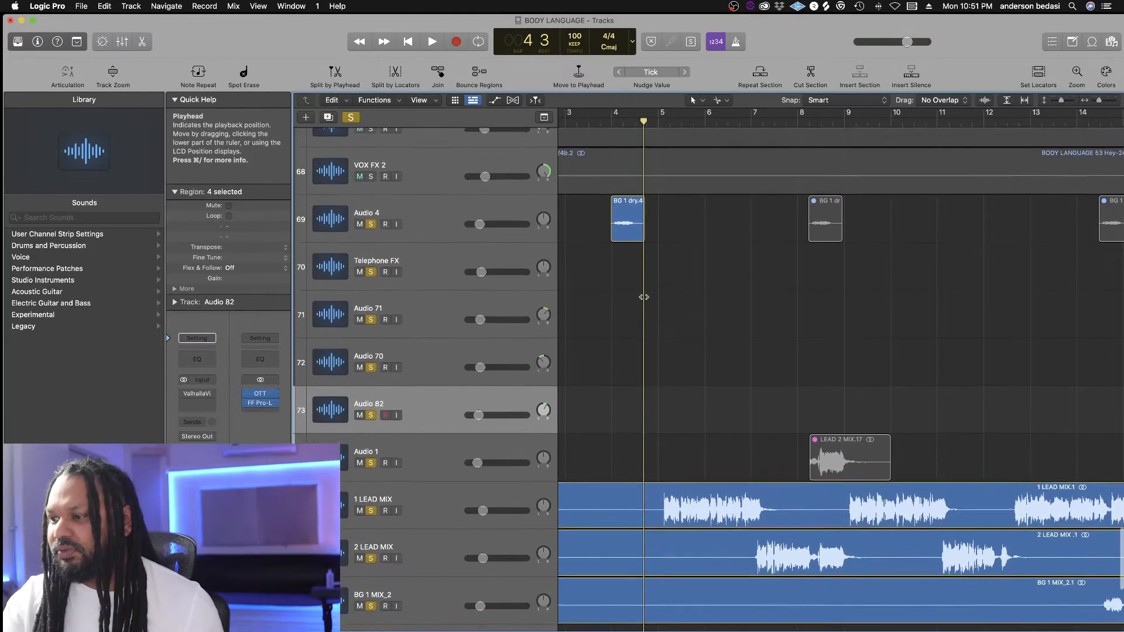
scroll(644, 297, "up", 3)
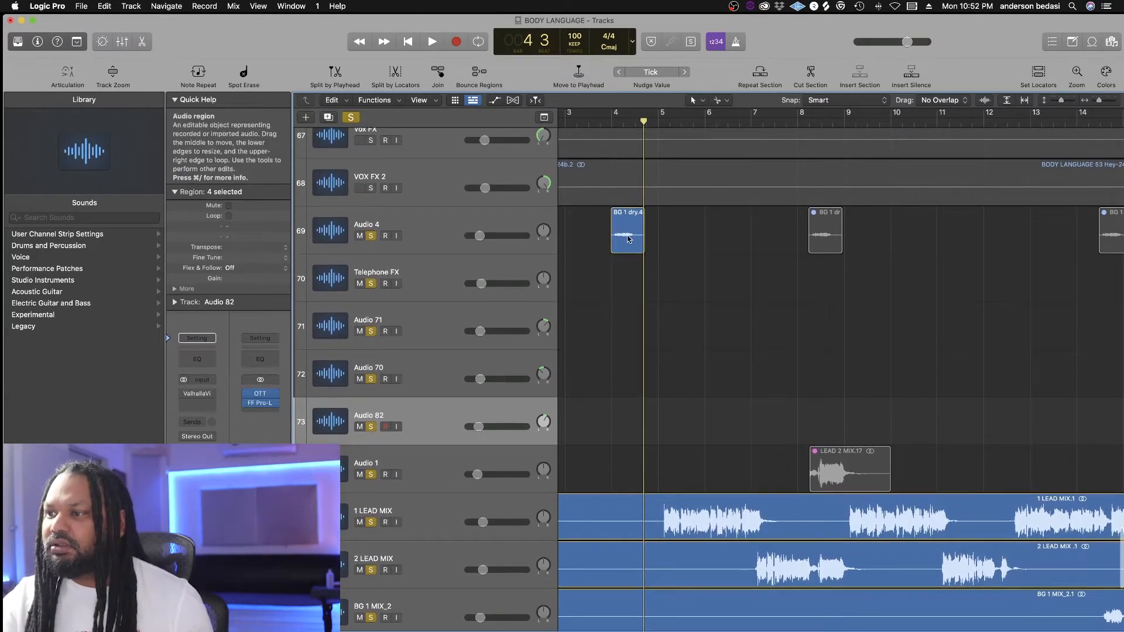
left_click(431, 230)
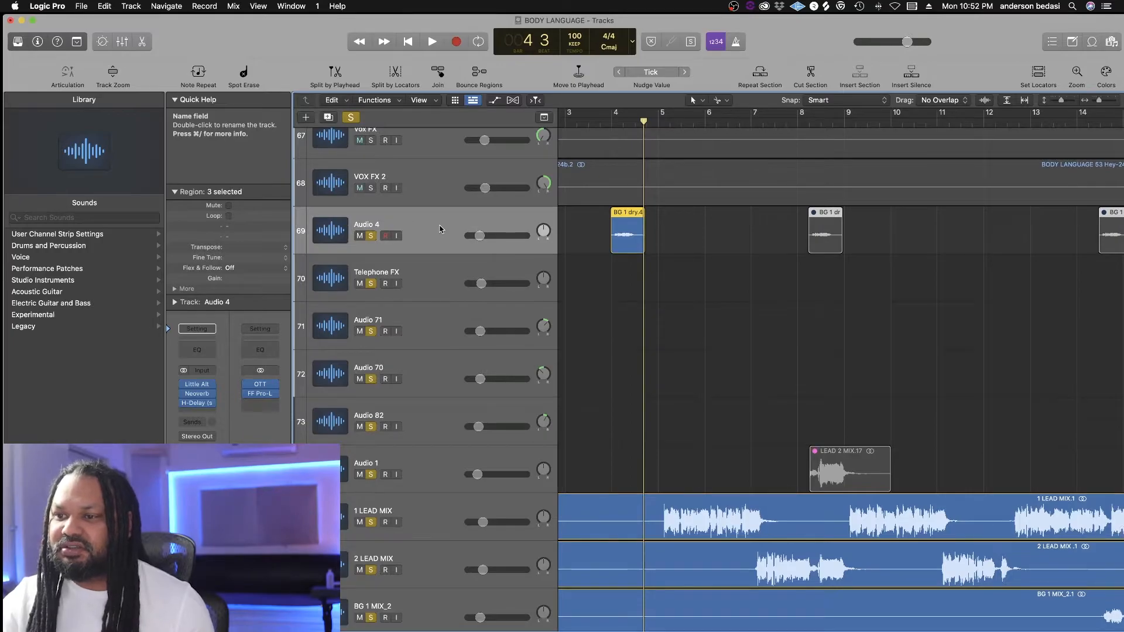
left_click(200, 386)
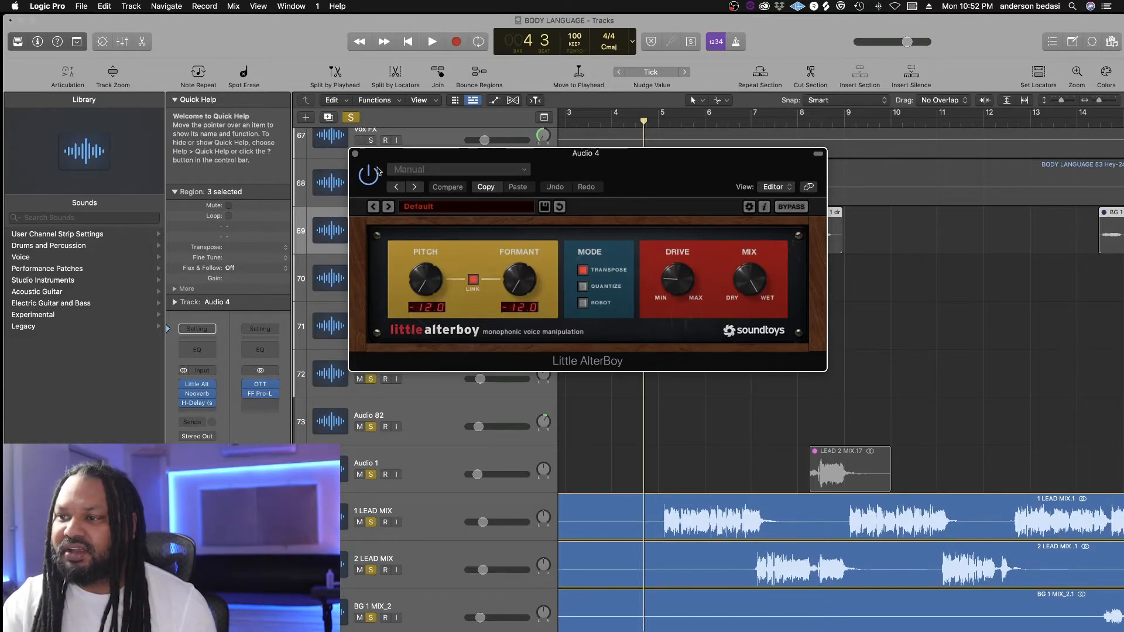
left_click(355, 154)
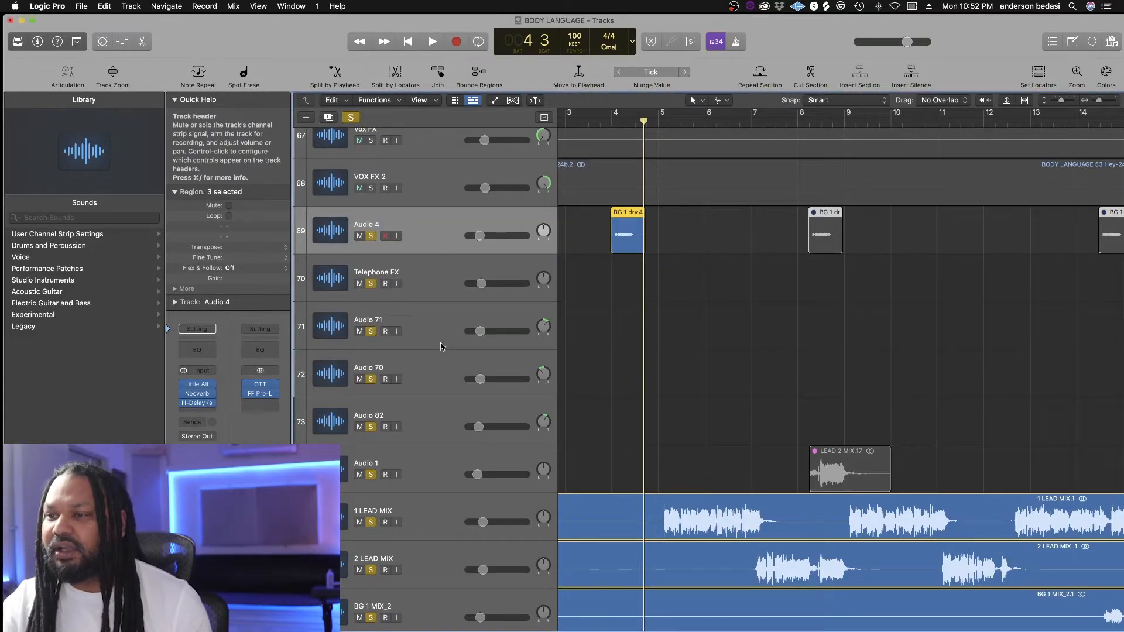
- Reduce the track heights and widen the timeline view so all the soloed vocal tracks fit on screen together
scroll(440, 346, "down", 10)
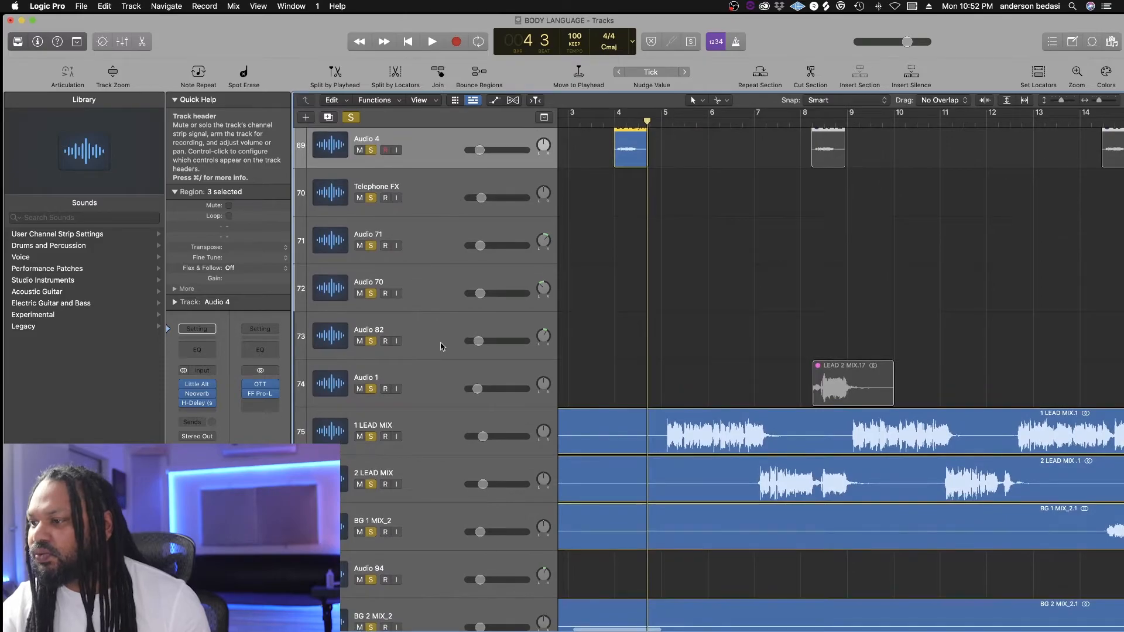
scroll(440, 345, "up", 15)
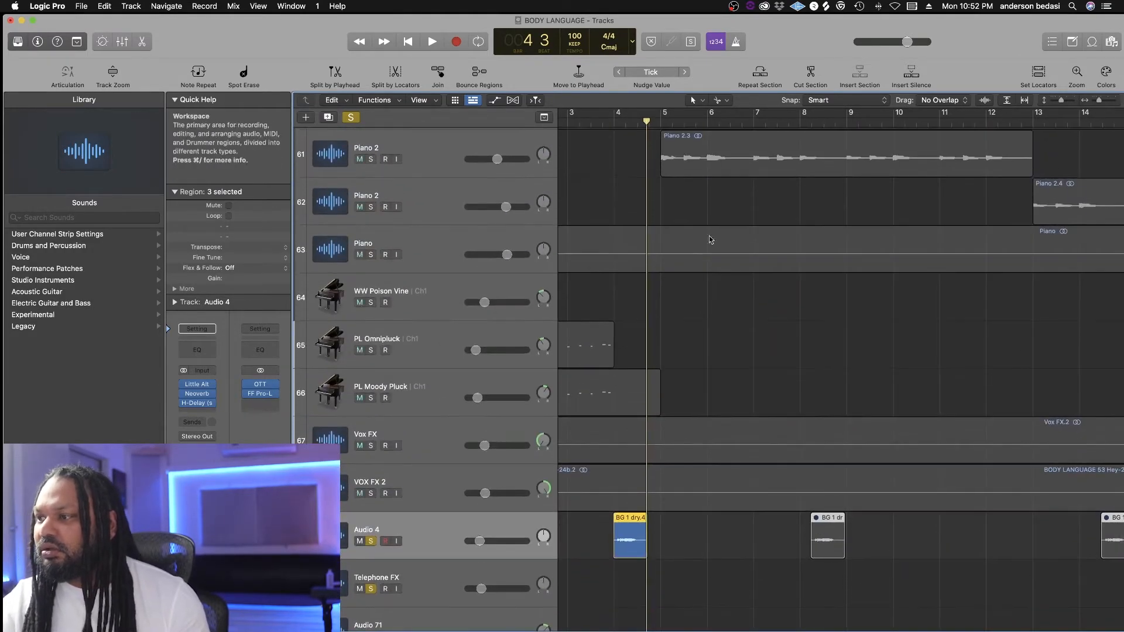
left_click_drag(1060, 100, 1056, 101)
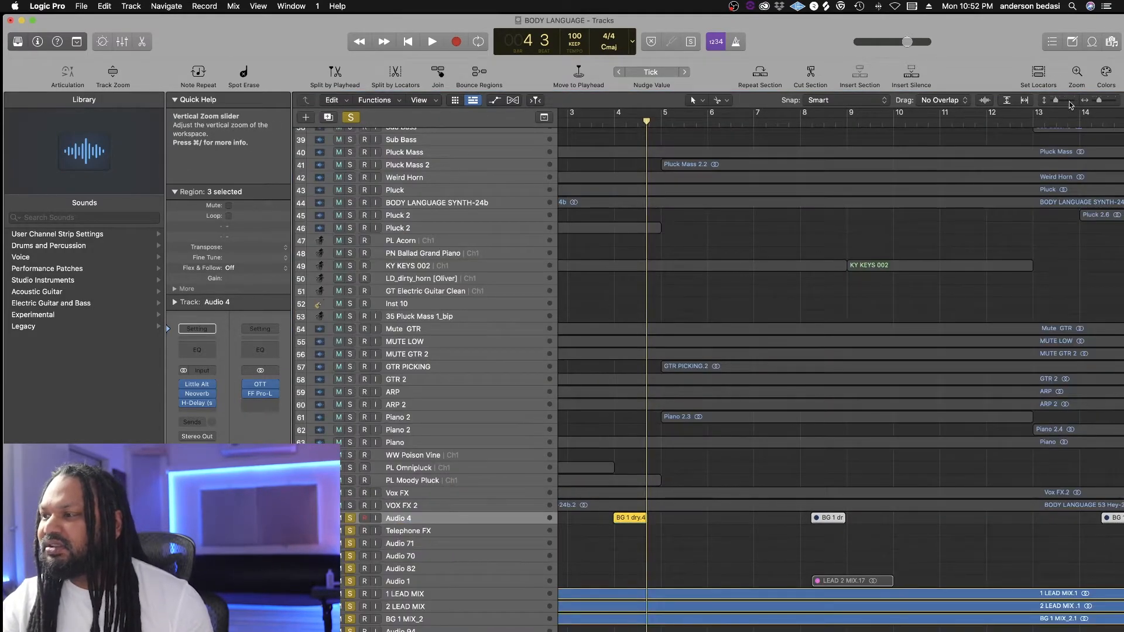
left_click(1100, 102)
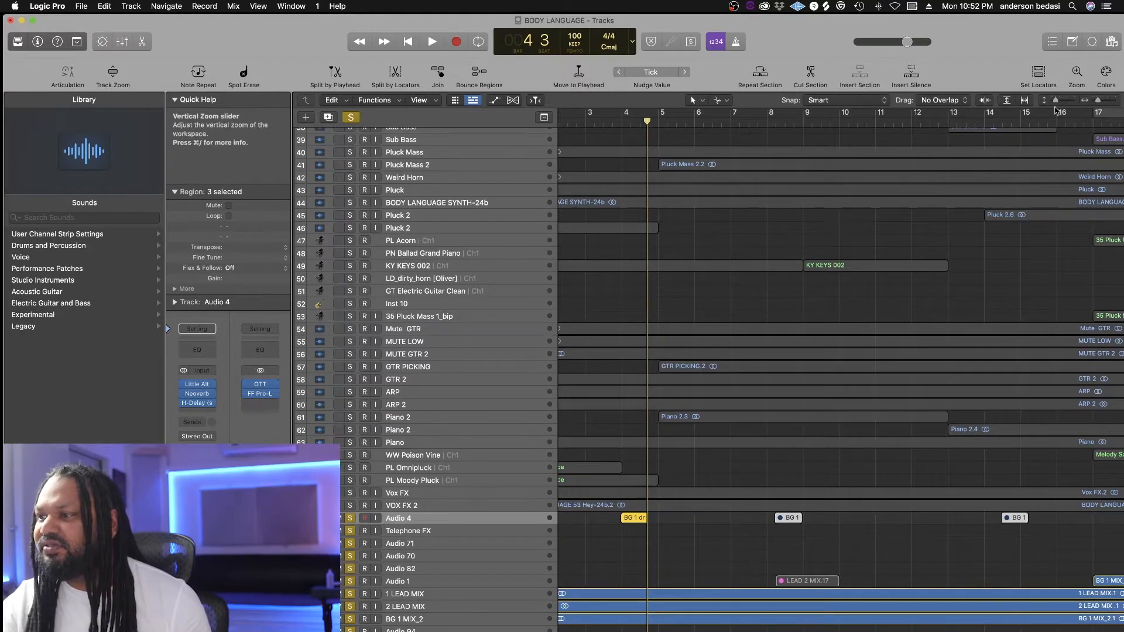
key("super+Down")
key("super+Down")
key("super+Down")
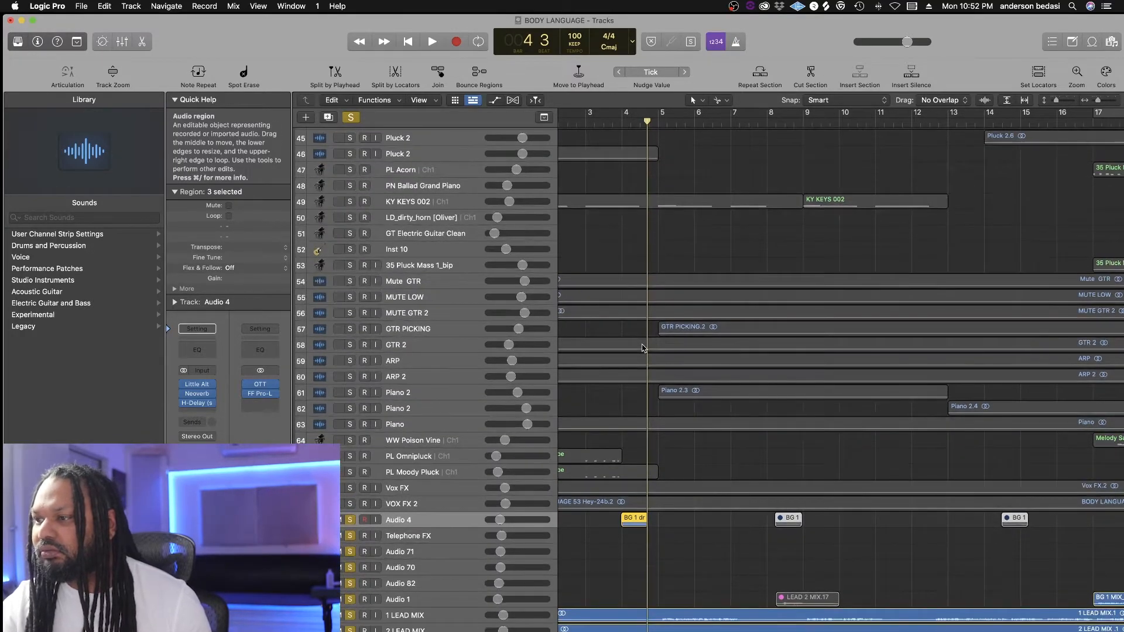
key("super+Down")
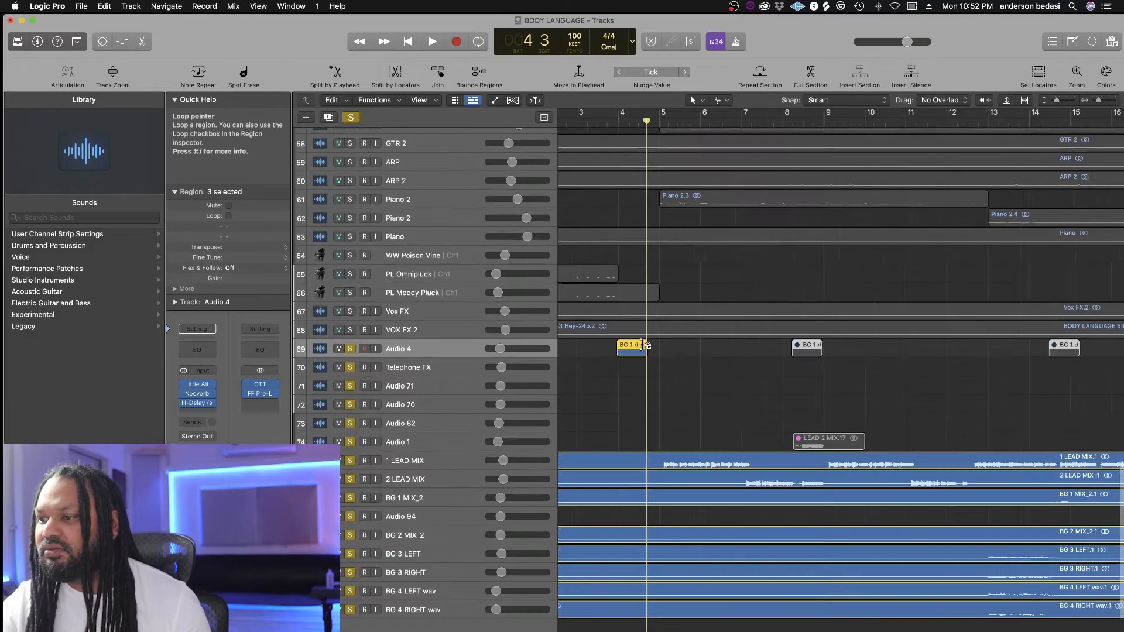
- Play the soloed lead and background vocals from bar 3 through the first lead phrase
key("super+Right")
key("space")
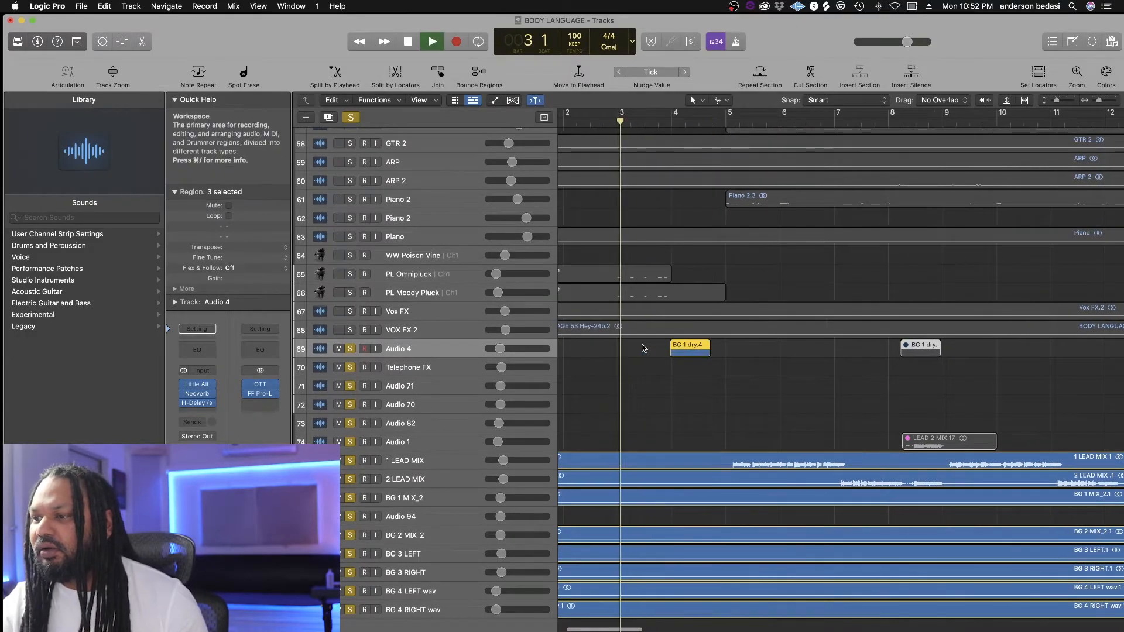
left_click(714, 124)
key("space")
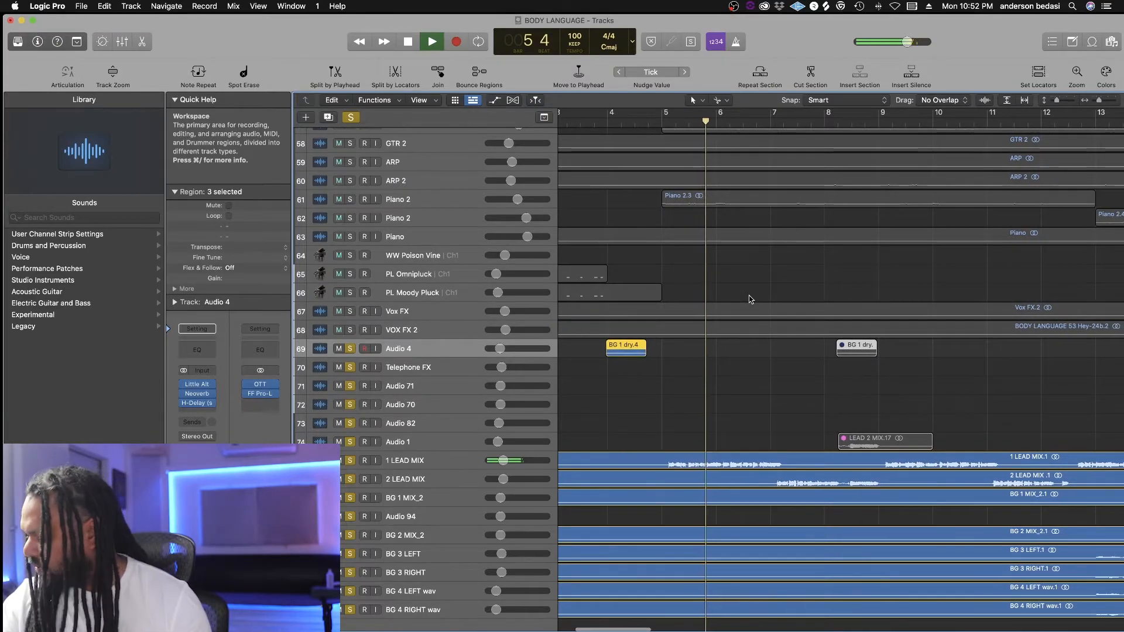
- Increase the track heights while the soloed vocals play, keeping Audio 4 through BG 4 RIGHT wav in view
scroll(750, 300, "down", 1)
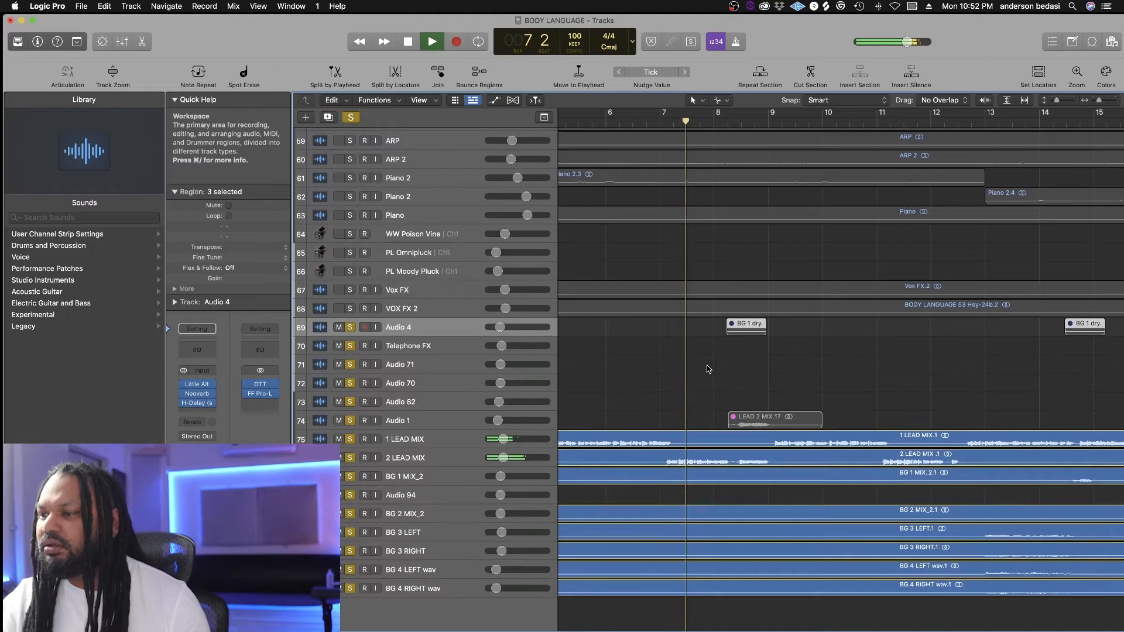
scroll(709, 369, "down", 1)
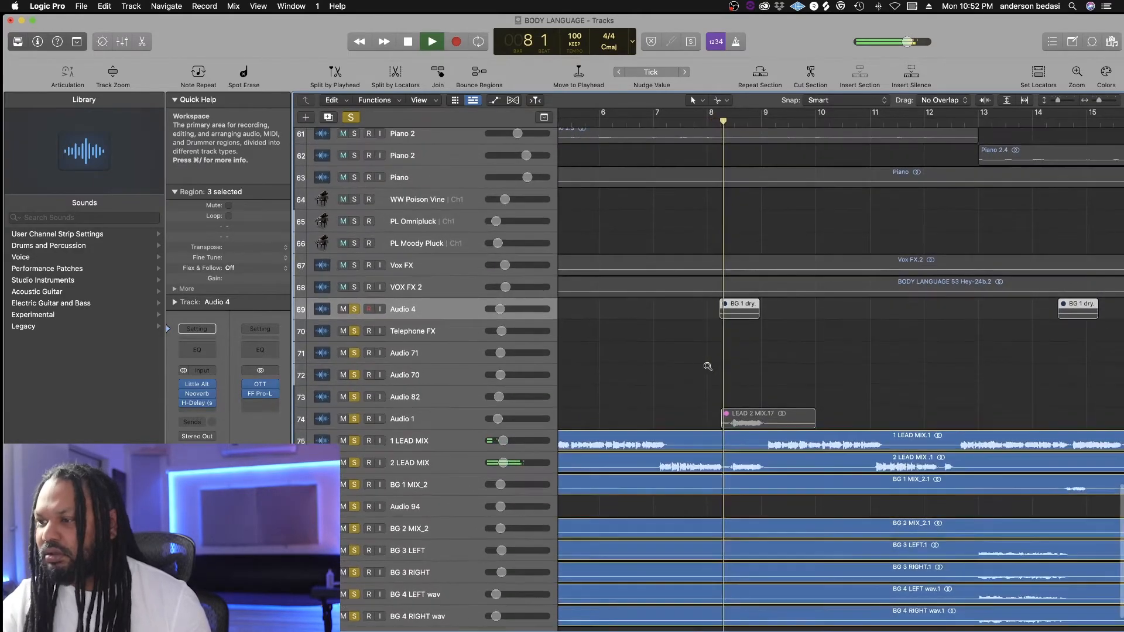
scroll(708, 369, "down", 1)
key("super+Down")
scroll(708, 369, "down", 2)
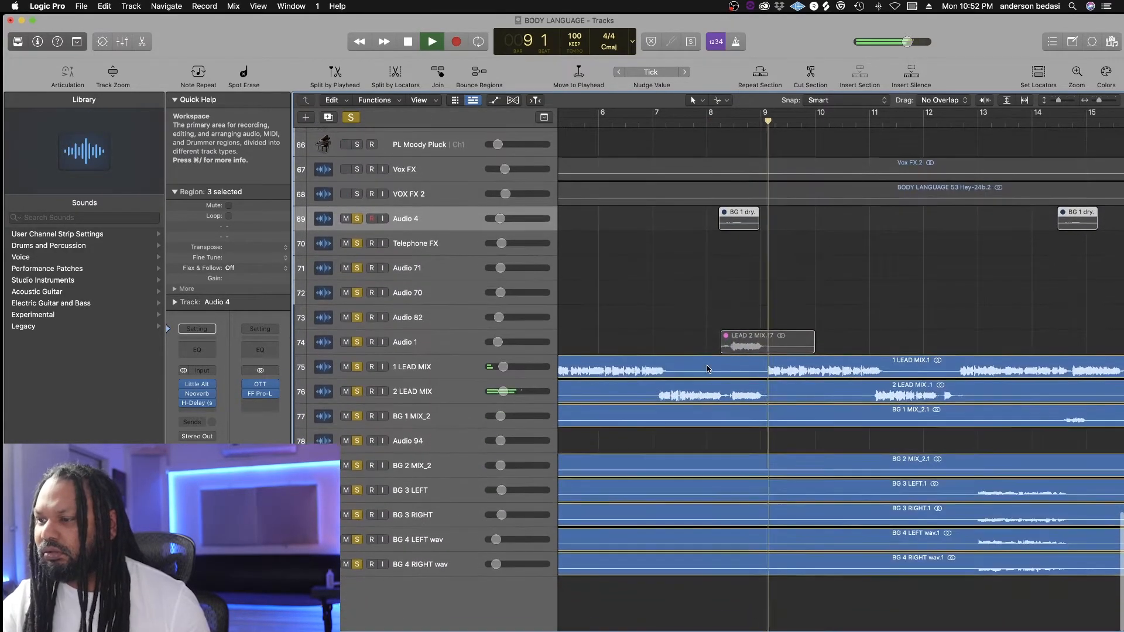
- Follow the soloed lead and background vocals along the timeline and stop playback in bar 12
scroll(708, 369, "right", 5)
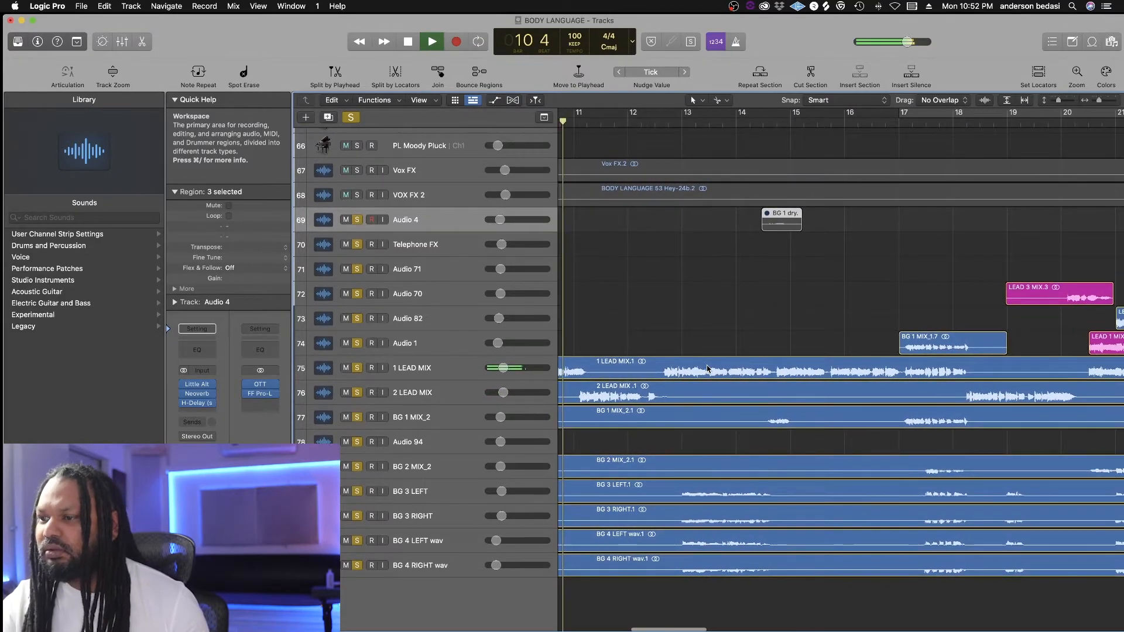
scroll(707, 369, "right", 2)
scroll(707, 369, "right", 2)
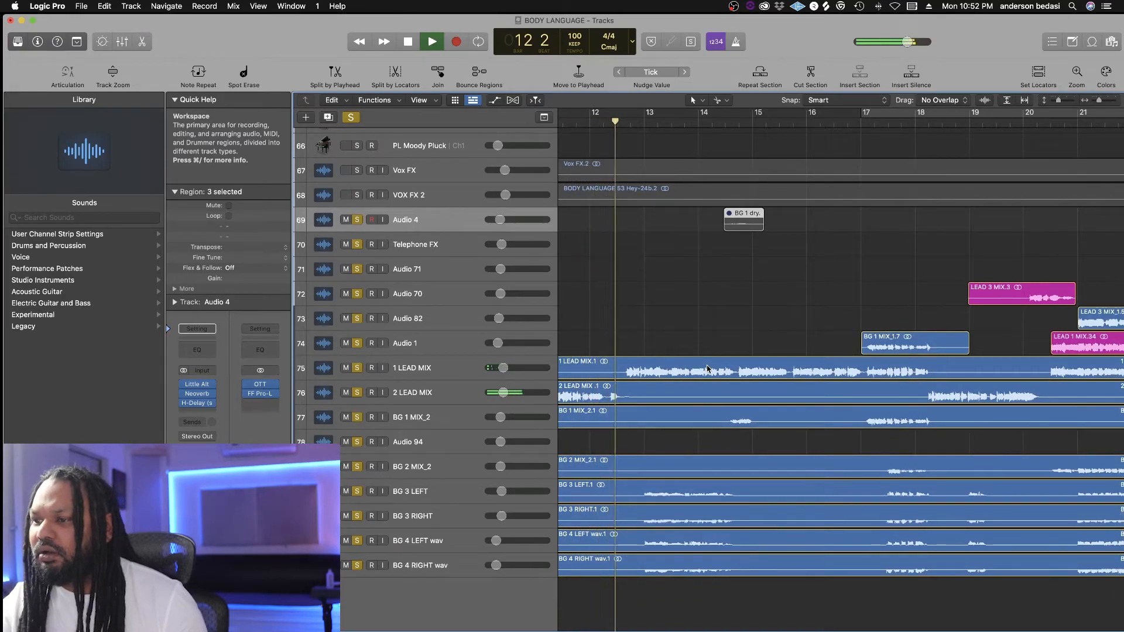
key("space")
scroll(586, 370, "right", 1)
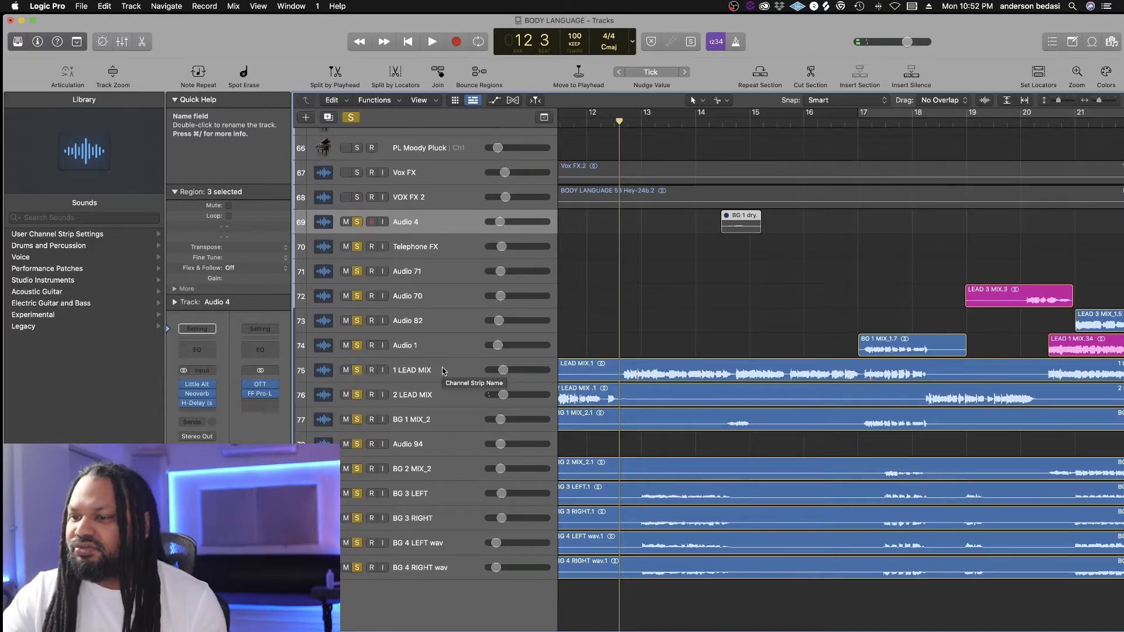
- Select 1 LEAD MIX, 2 LEAD MIX and BG 1 MIX_2 in turn to review their channel strips, ending on 1 LEAD MIX
left_click(443, 372)
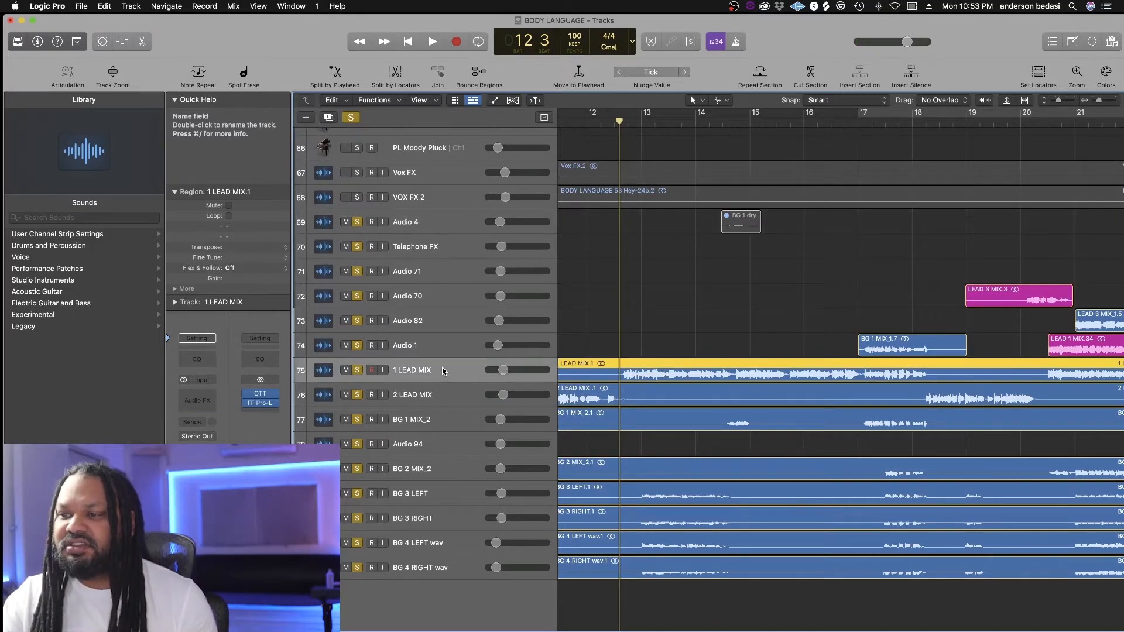
left_click(433, 397)
left_click(421, 421)
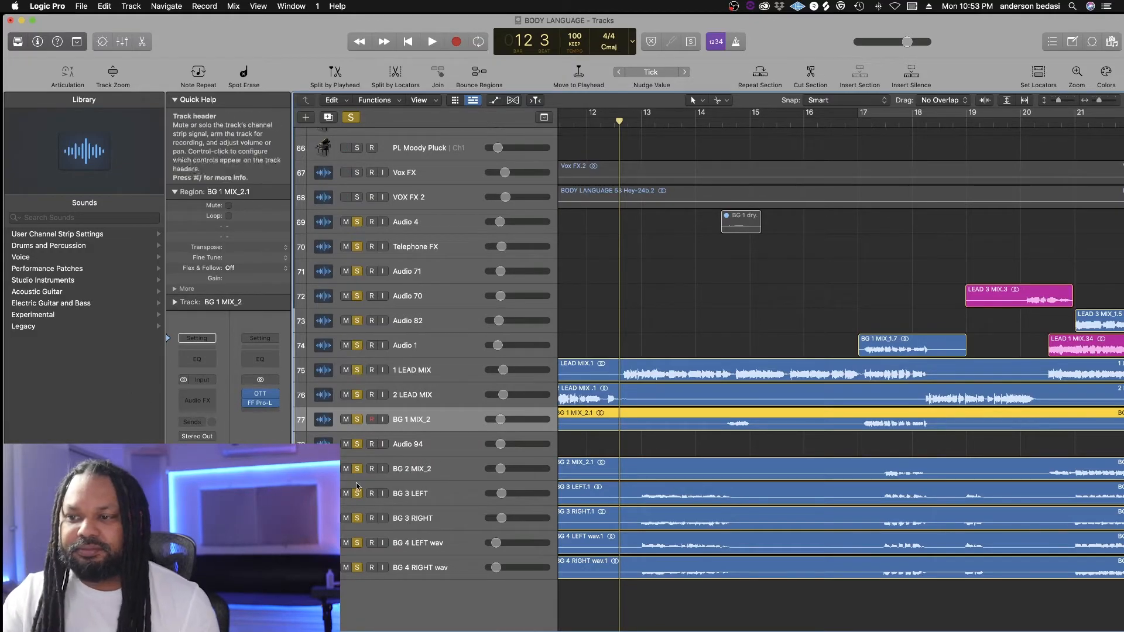
scroll(323, 421, "up", 2)
scroll(323, 421, "down", 1)
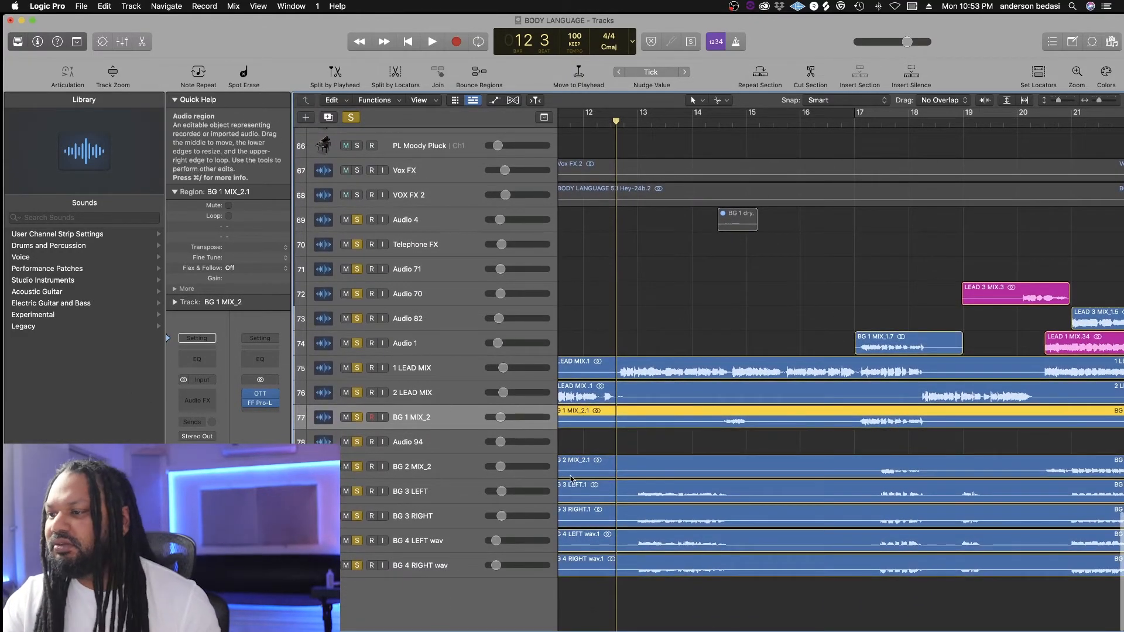
scroll(602, 463, "up", 1)
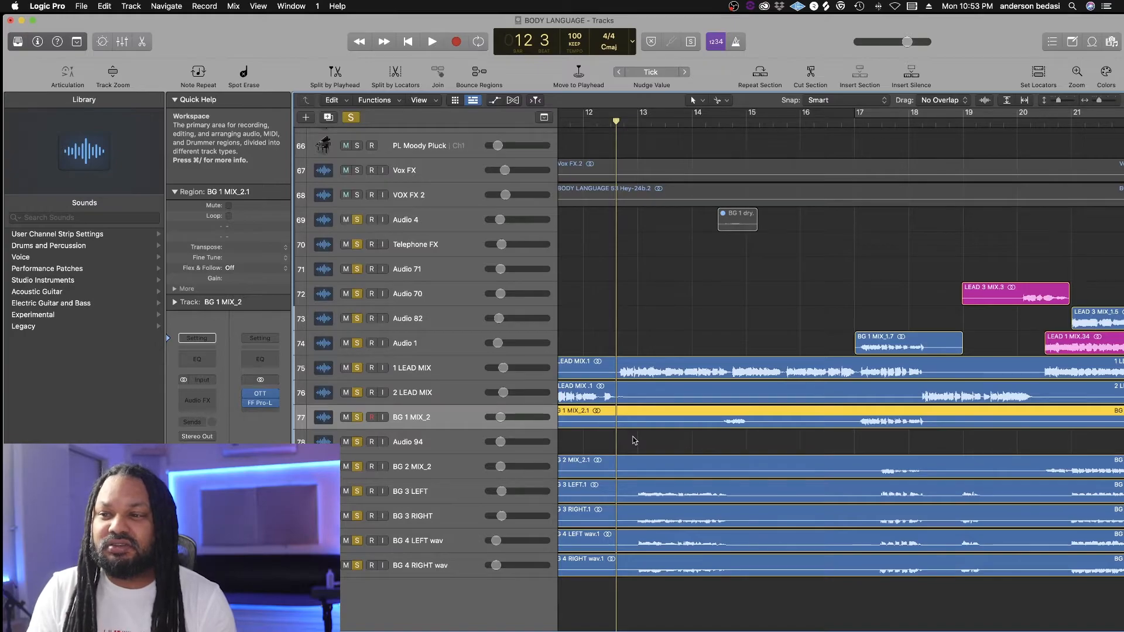
left_click(413, 370)
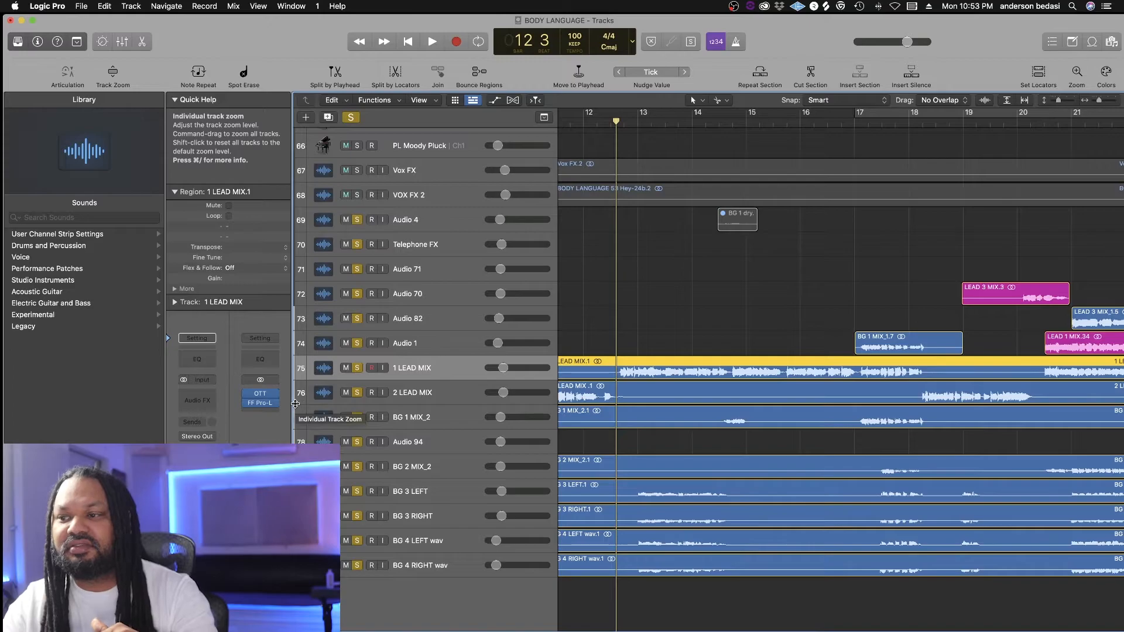
- Select Audio 4 and review its Neoverb and H-Delay plug-ins, closing each plug-in window
scroll(363, 404, "up", 1)
scroll(428, 408, "left", 10)
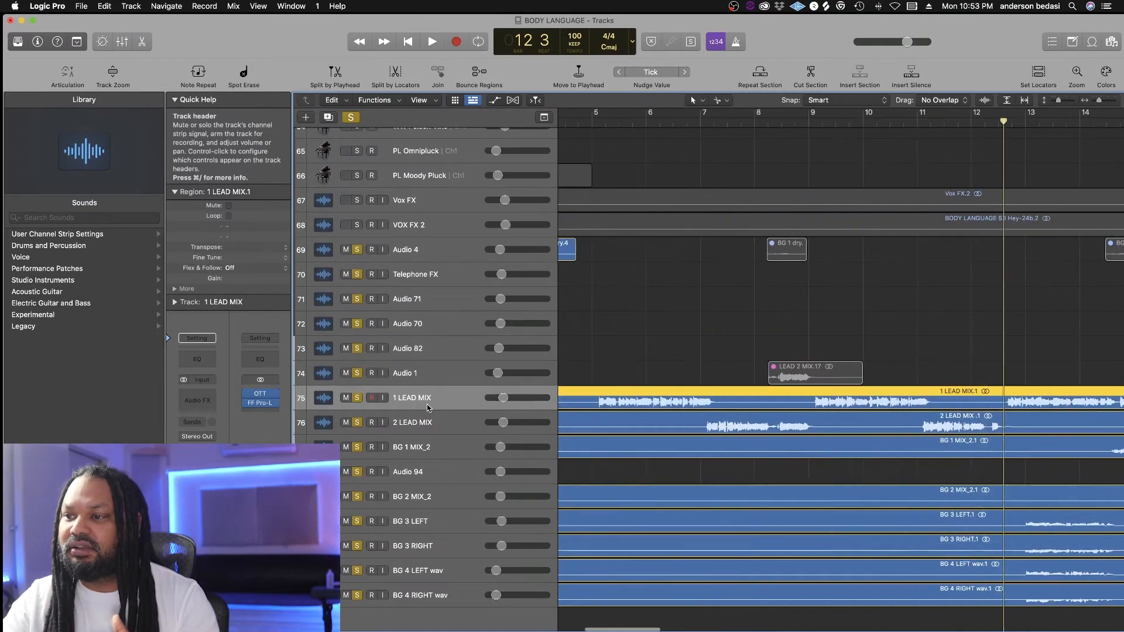
left_click(431, 249)
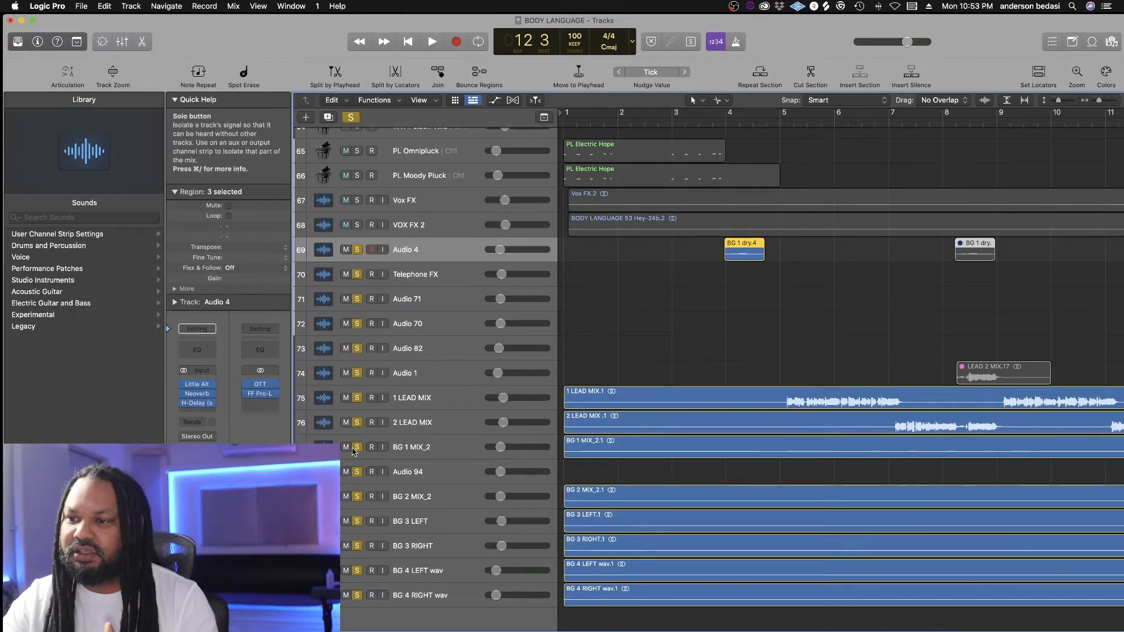
left_click(198, 396)
left_click(355, 153)
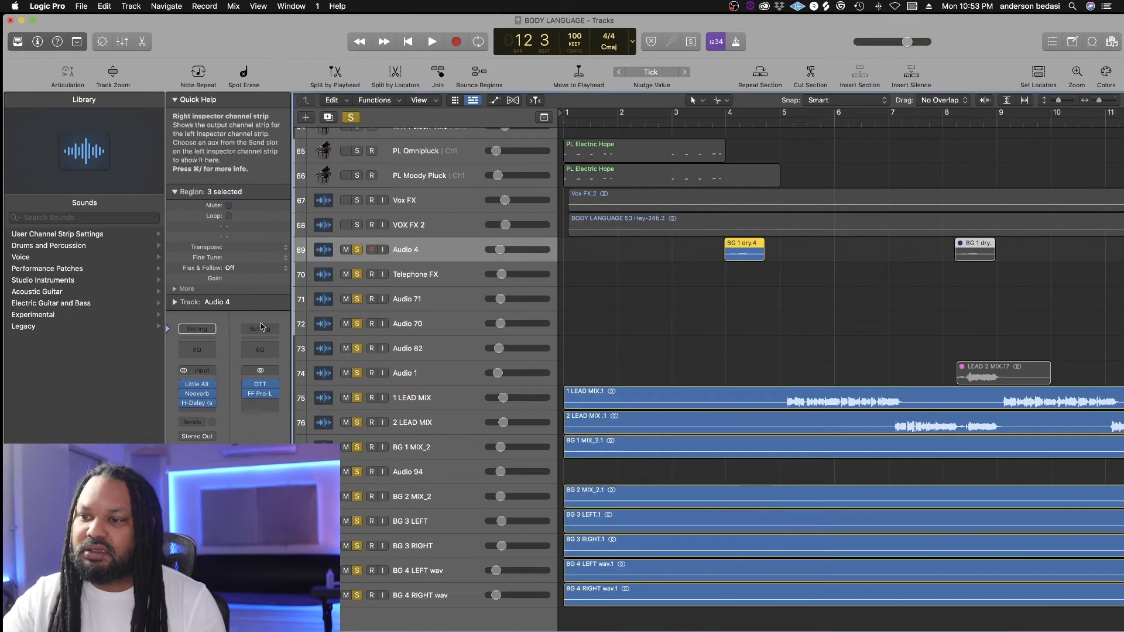
left_click(197, 405)
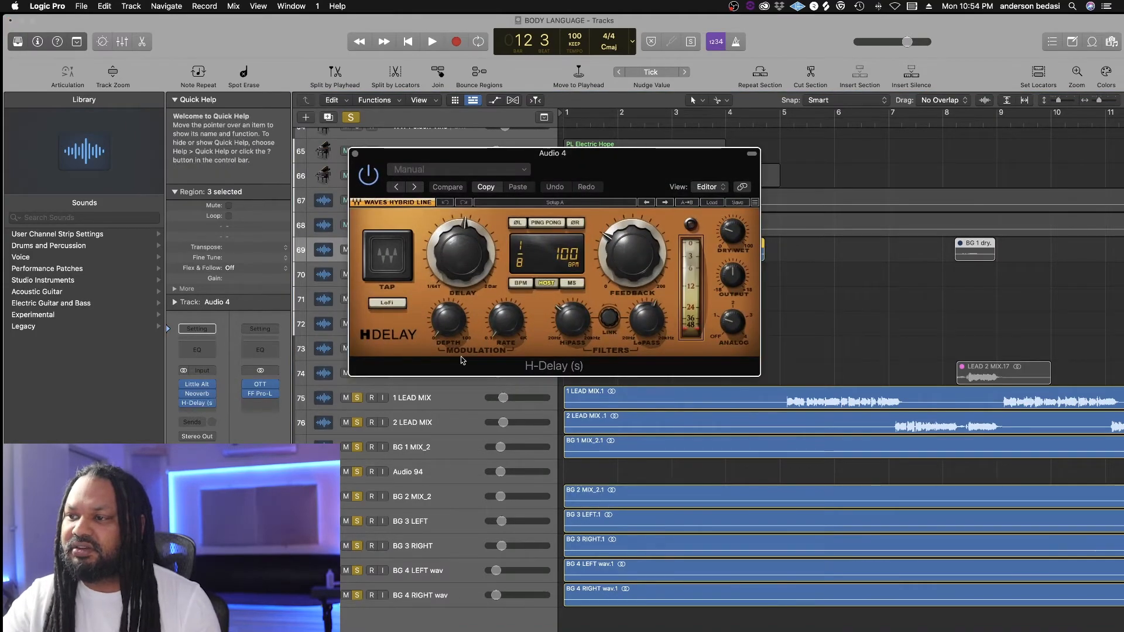
left_click(354, 153)
- Play the soloed vocals from the end of bar 18 into bar 22 to hear the layered LEAD 3 and LEAD 1 regions
scroll(726, 288, "right", 10)
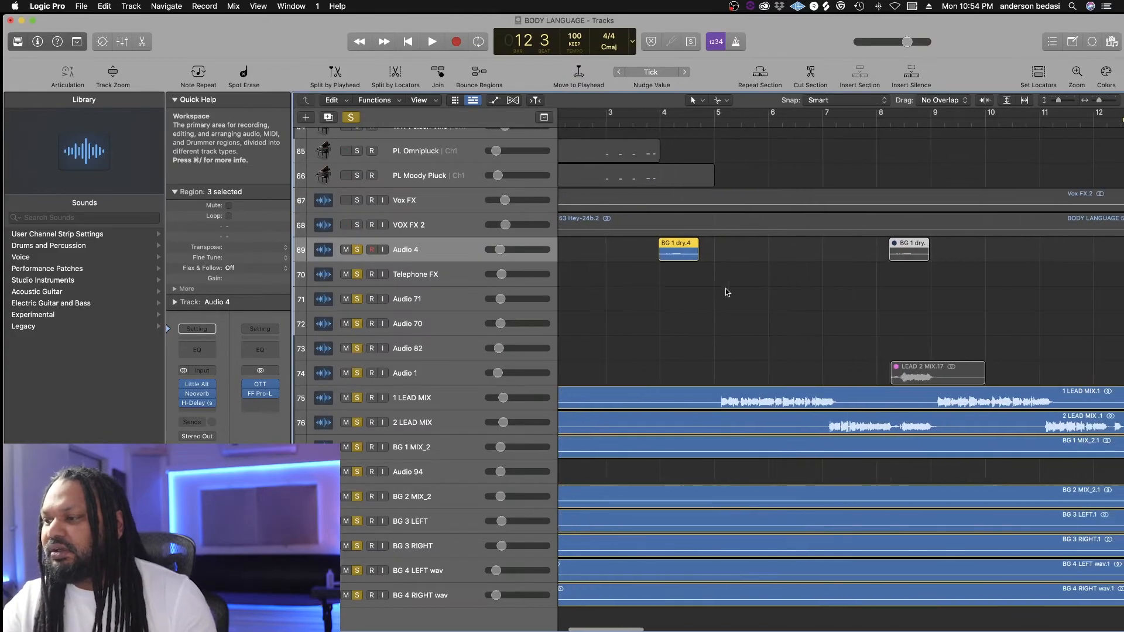
scroll(726, 291, "right", 3)
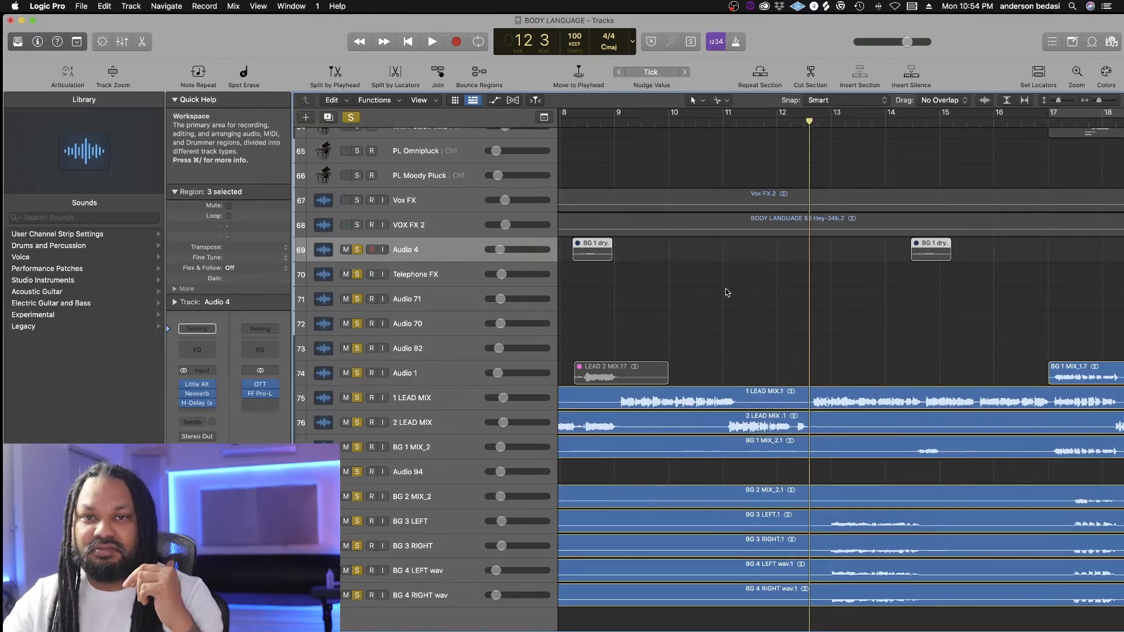
scroll(725, 291, "right", 5)
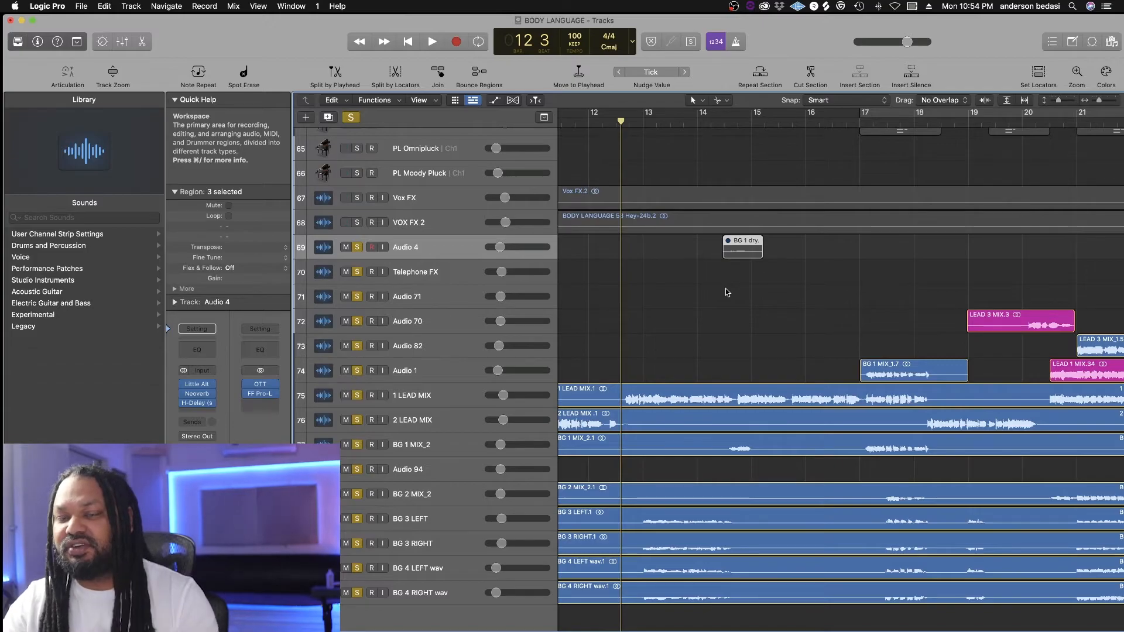
scroll(989, 296, "right", 6)
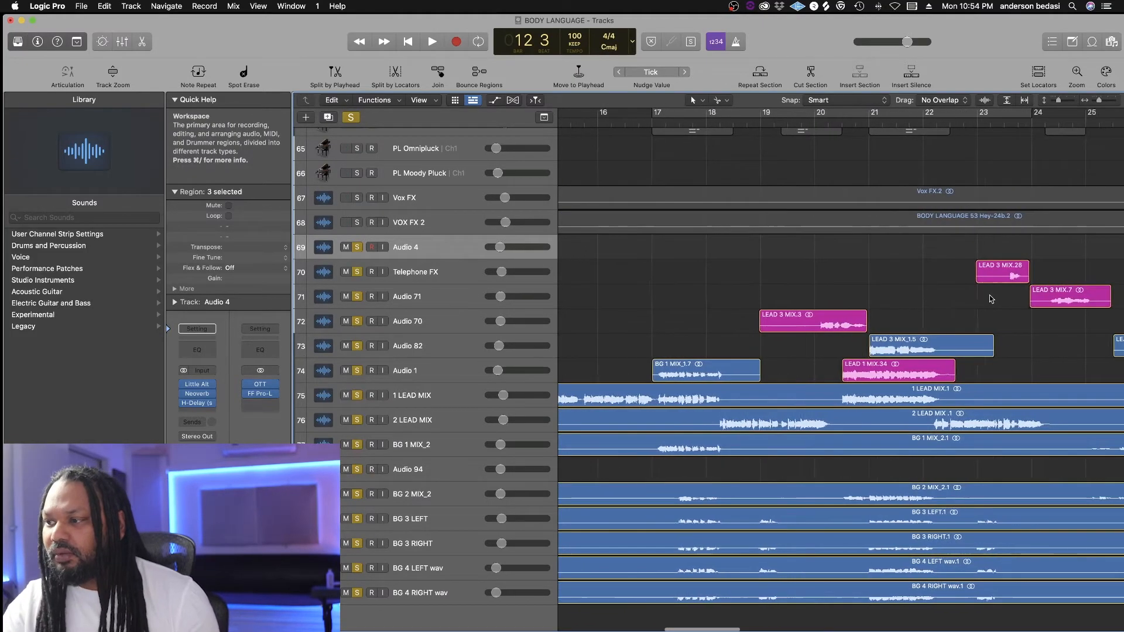
left_click(644, 118)
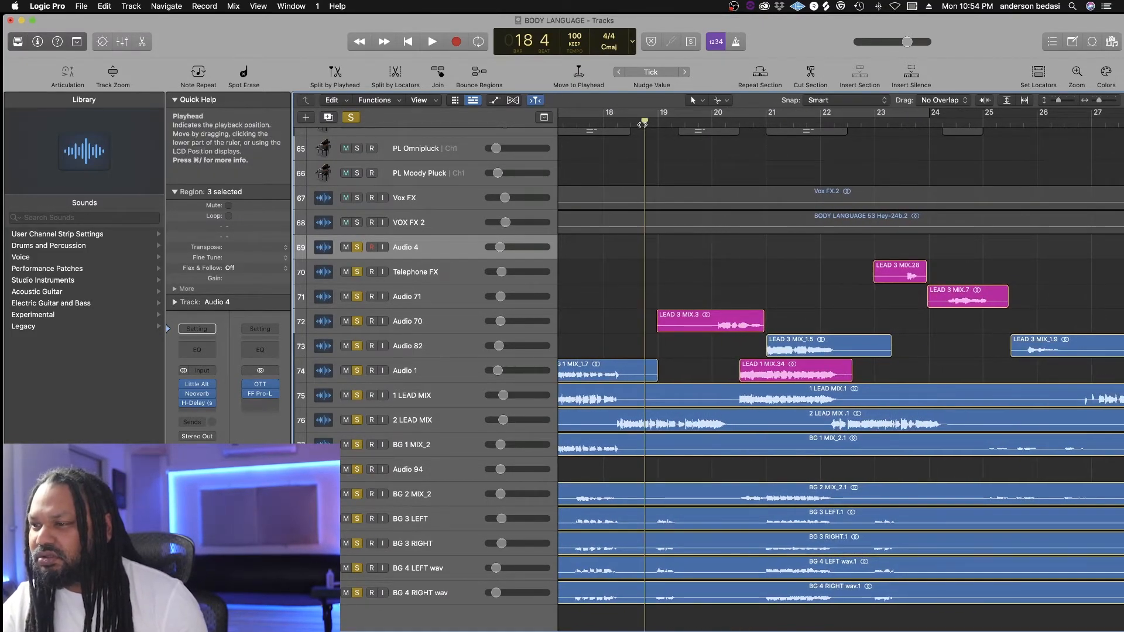
scroll(688, 171, "right", 2)
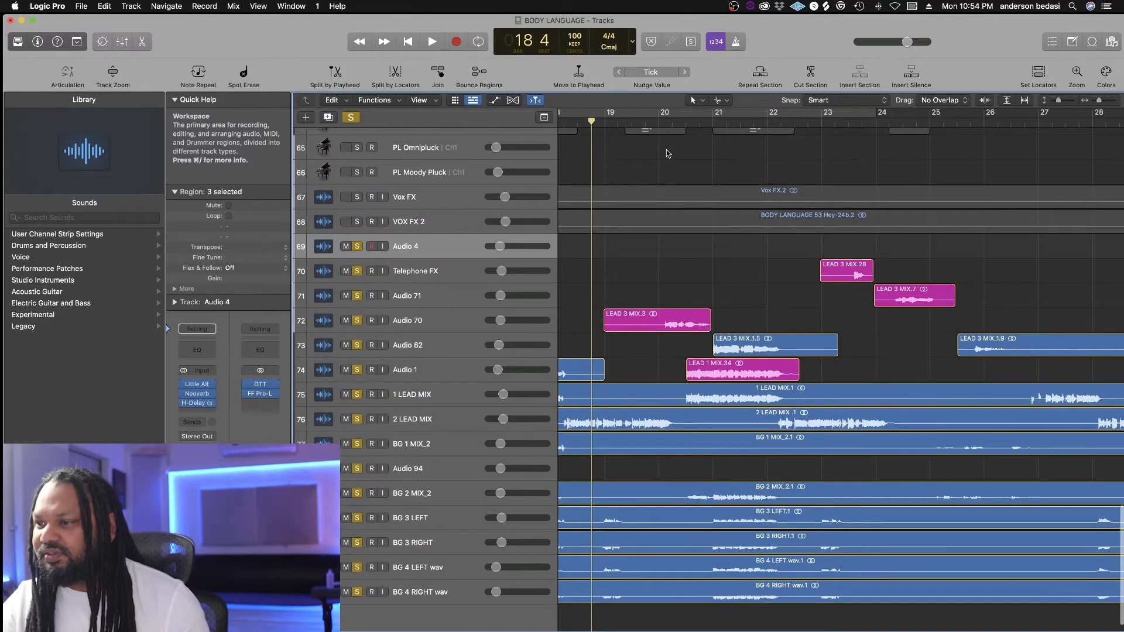
key("space")
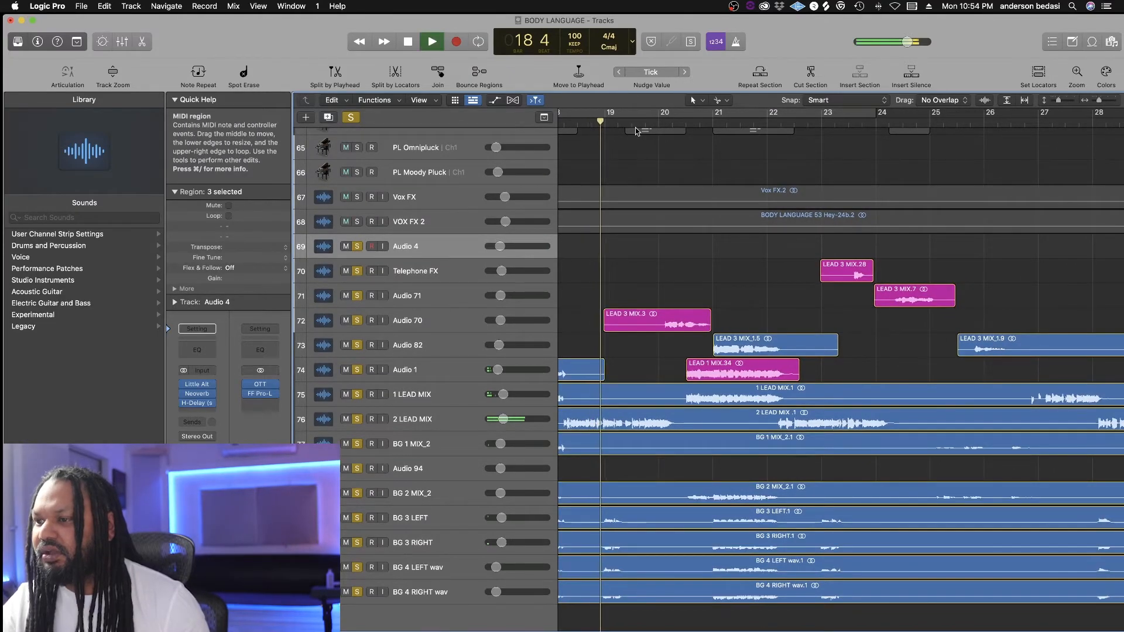
scroll(674, 175, "left", 7)
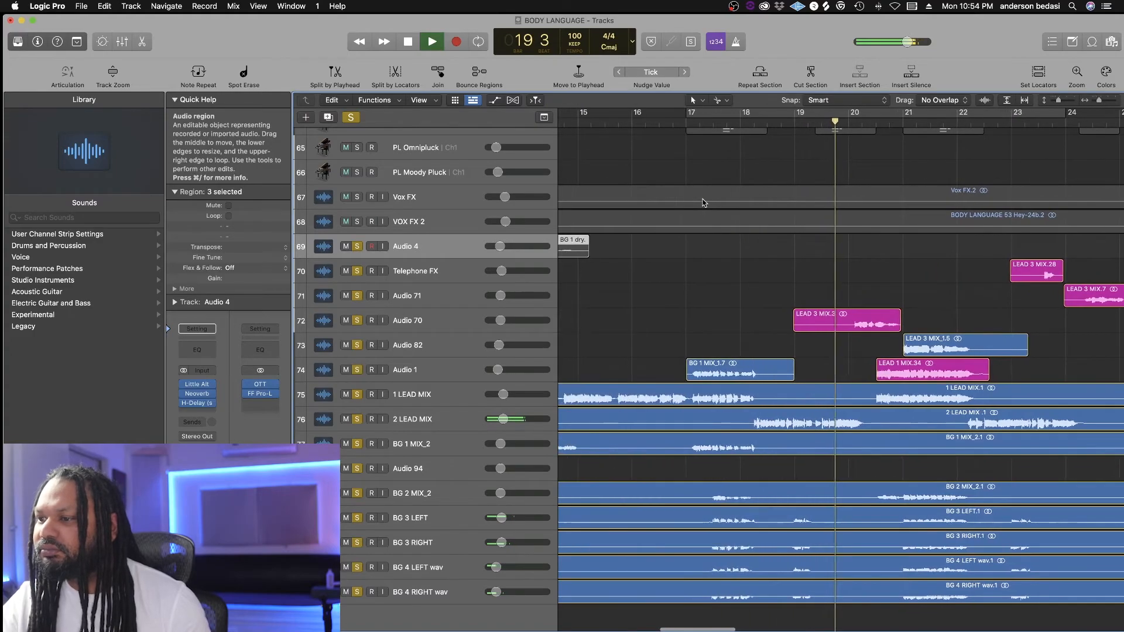
scroll(703, 203, "right", 2)
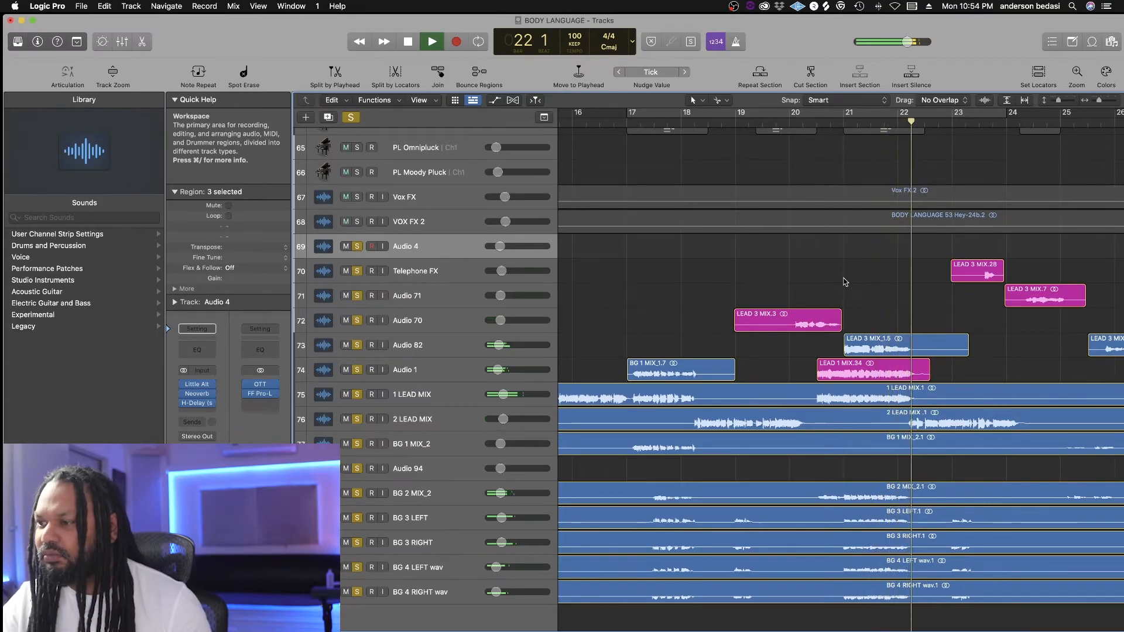
key("space")
- Select Audio 70 and play from bar 20 to hear its LEAD 3 MIX.3 region
left_click(436, 320)
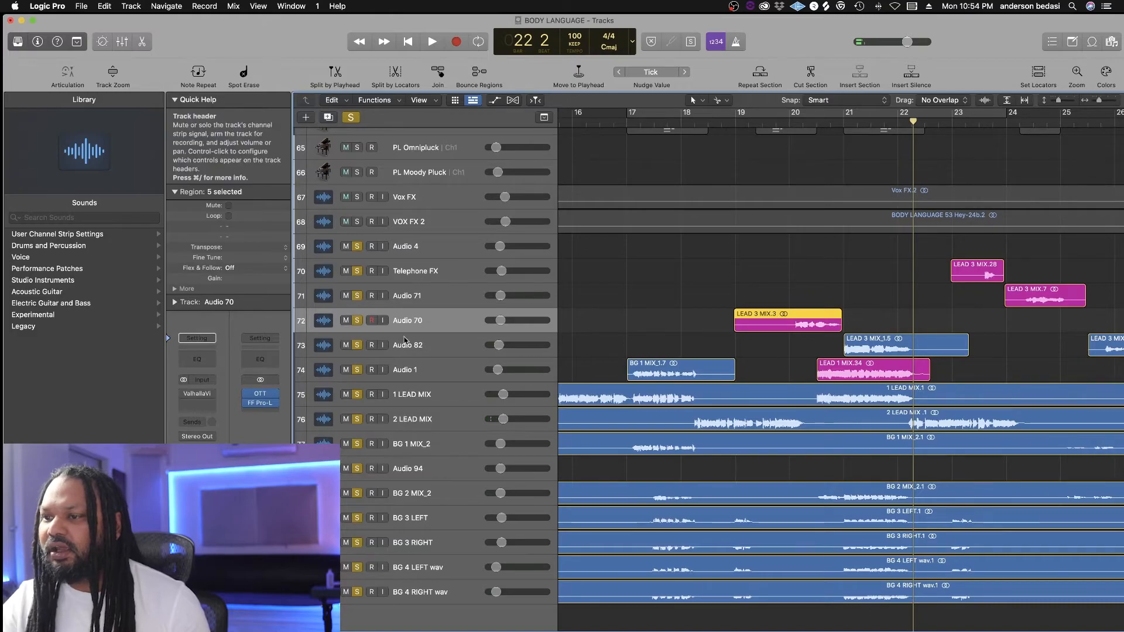
left_click(789, 120)
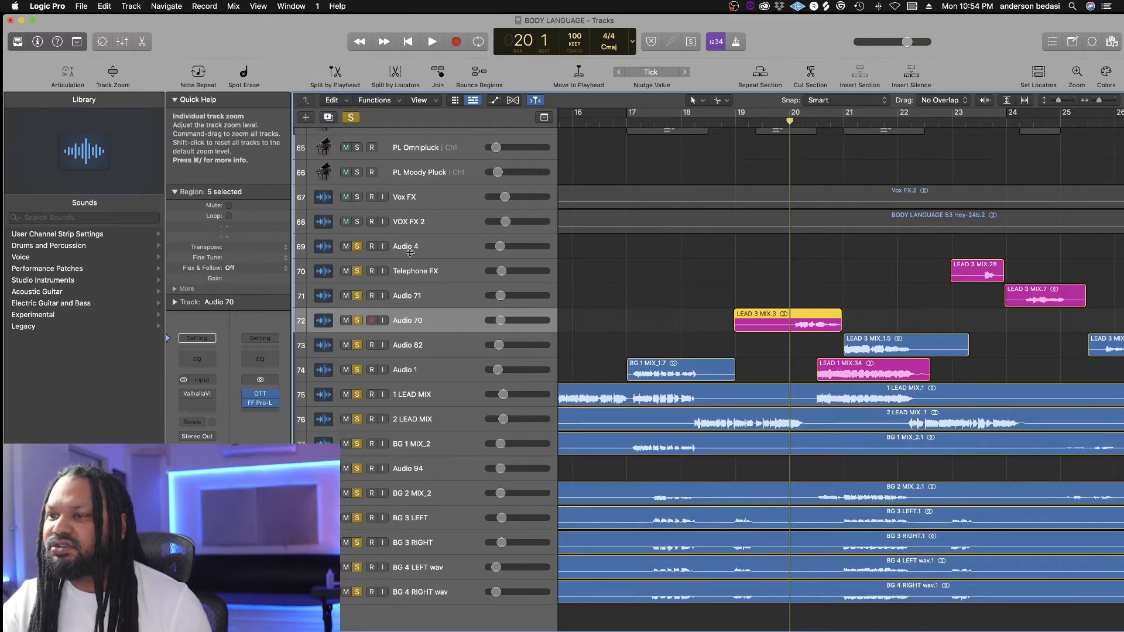
key("space")
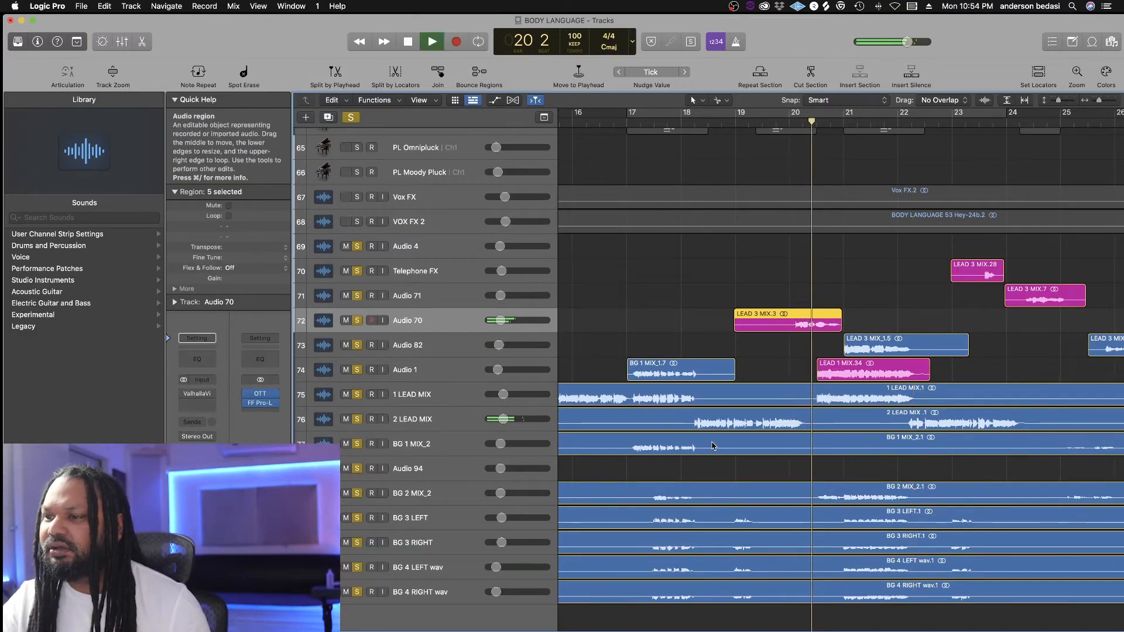
key("space")
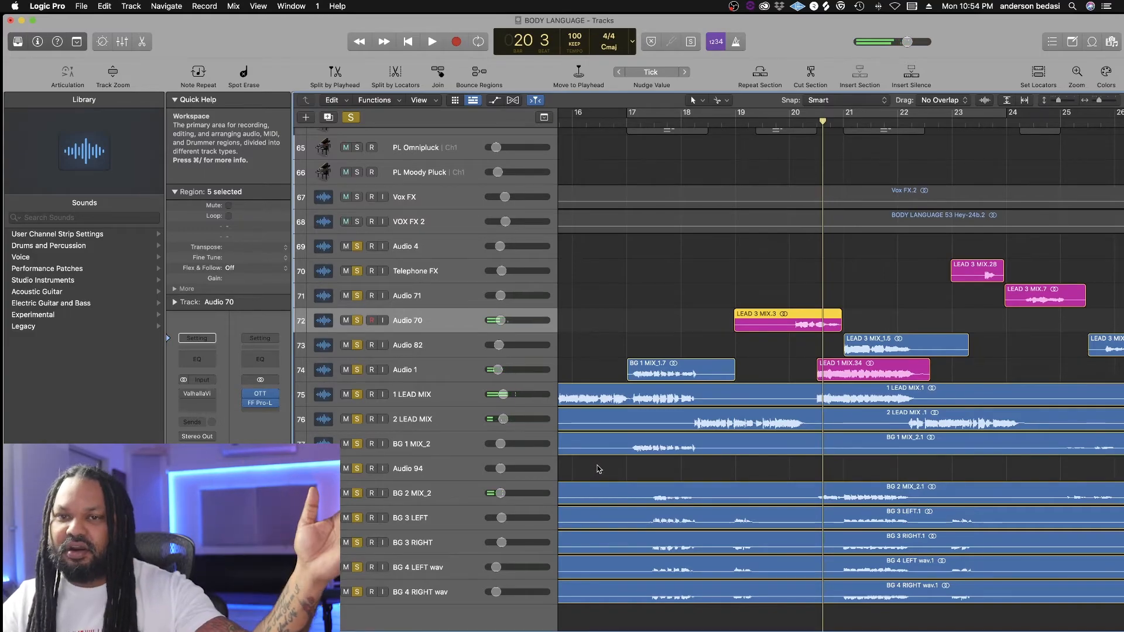
- Select Audio 82 and Audio 1 in turn to review the plug-ins on their channel strips
scroll(611, 474, "down", 2)
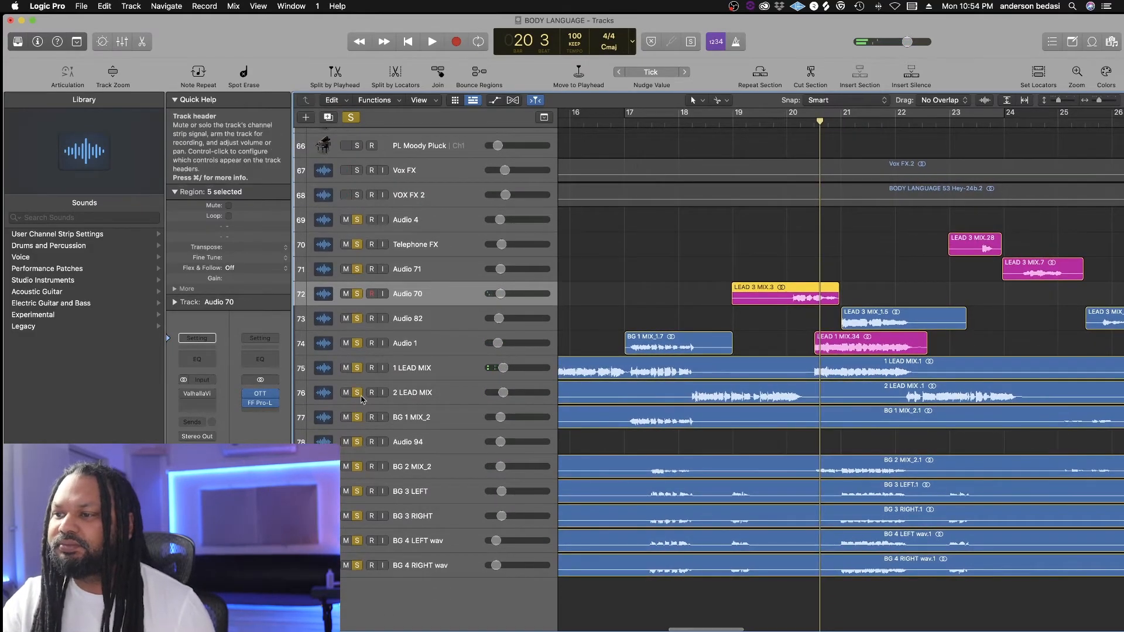
left_click(440, 318)
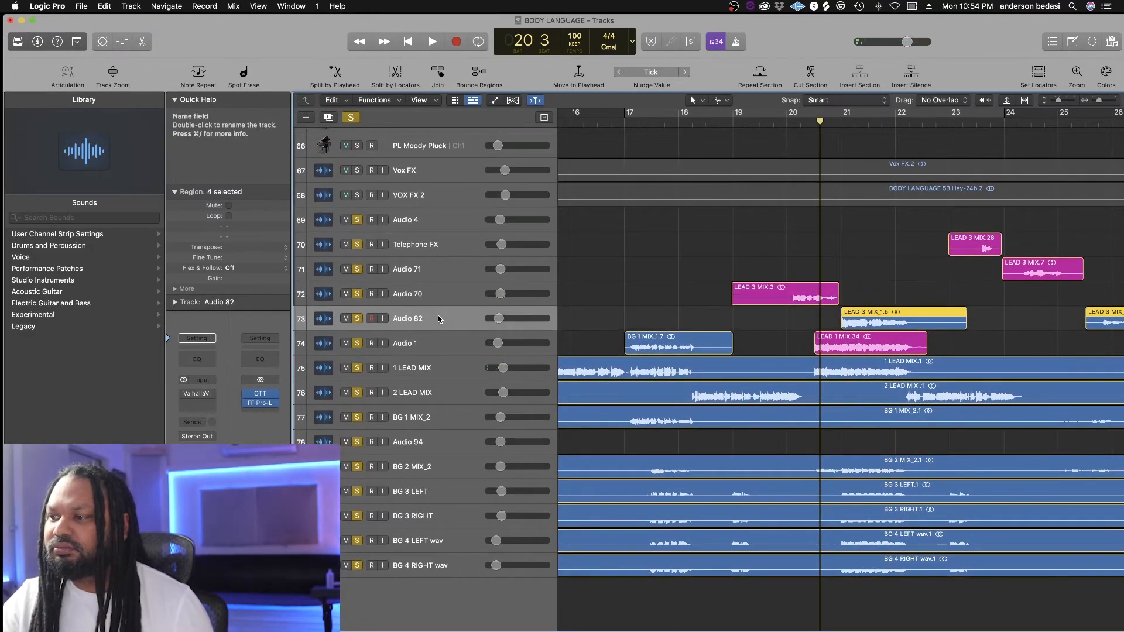
left_click(434, 346)
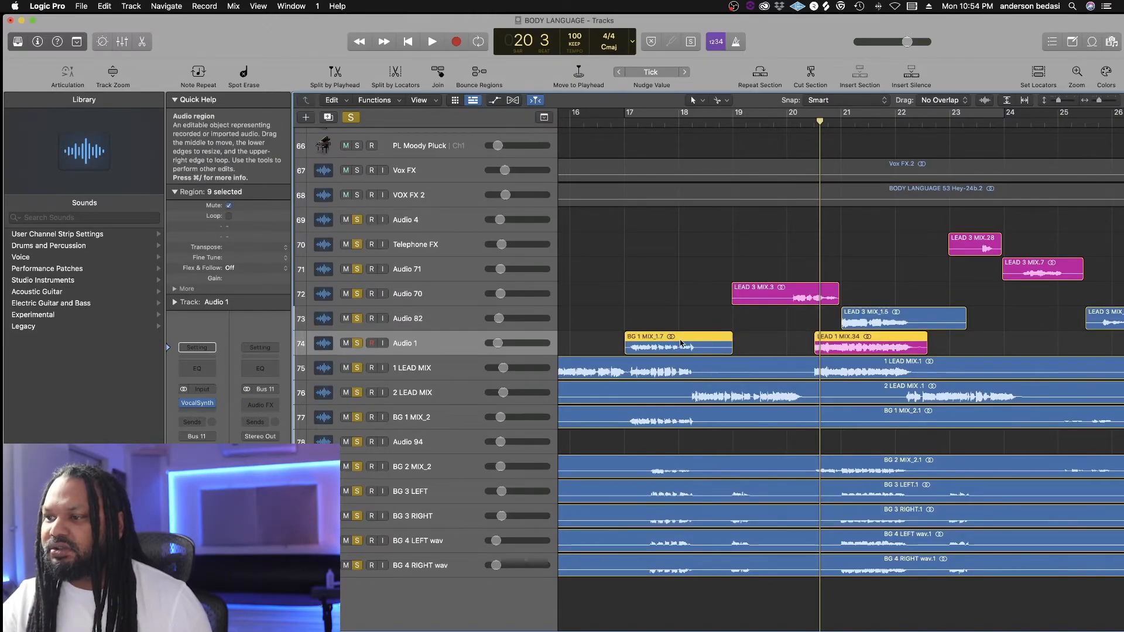
- Solo only Audio 1 and play its BG 1 MIX_1.7 region from bar 17 and its LEAD 1 MIX.34 region
left_click(624, 126)
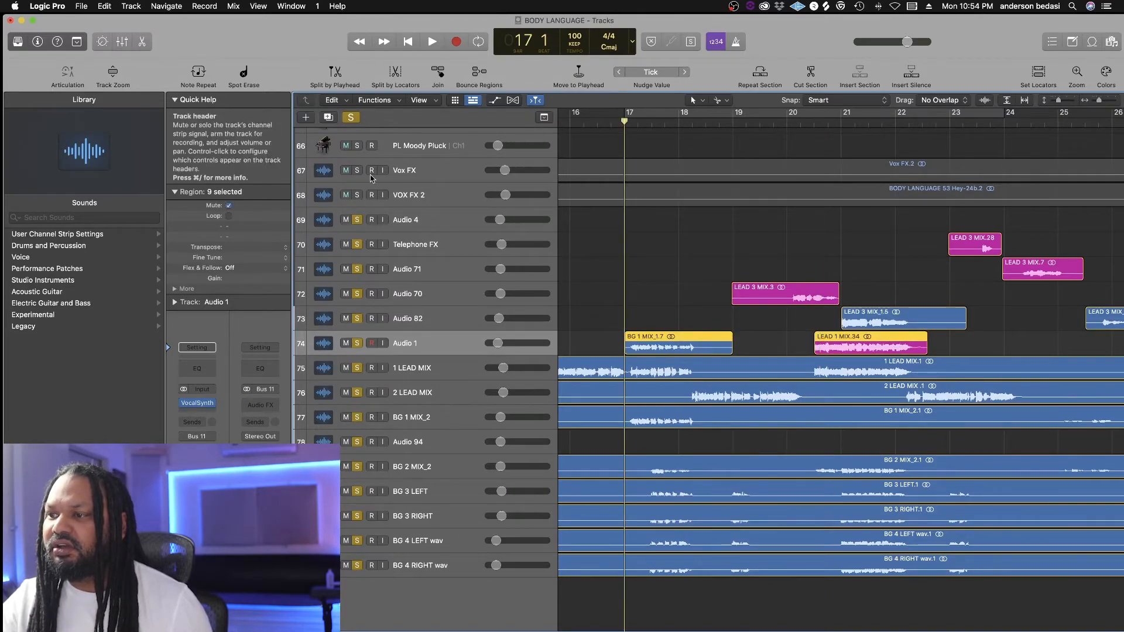
left_click(347, 120)
left_click(358, 344)
key("space")
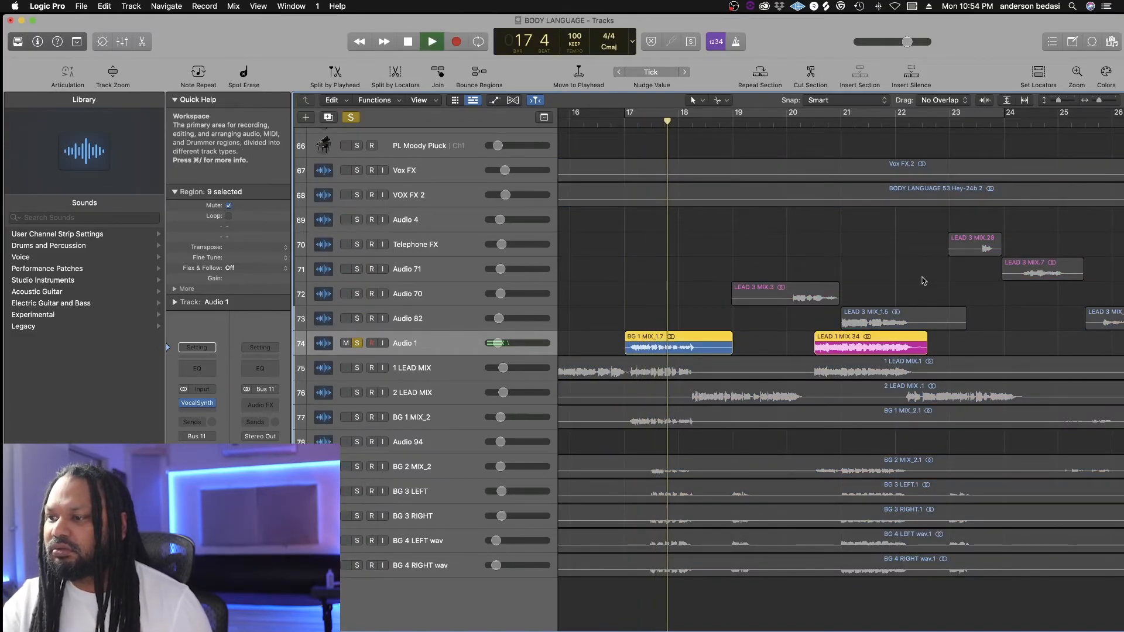
left_click(817, 124)
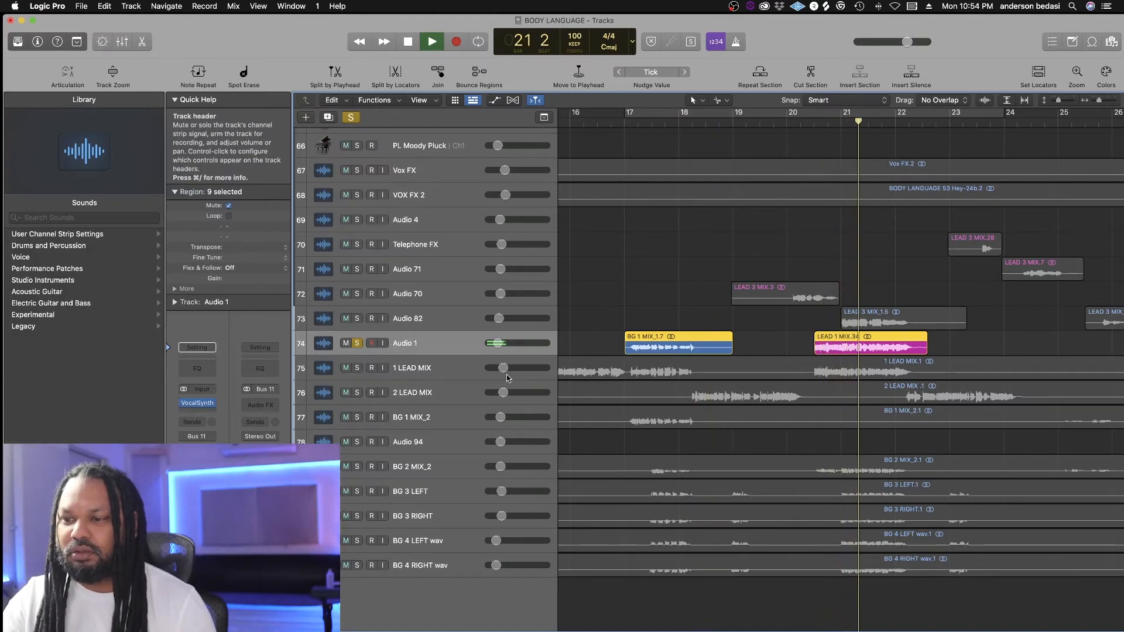
key("space")
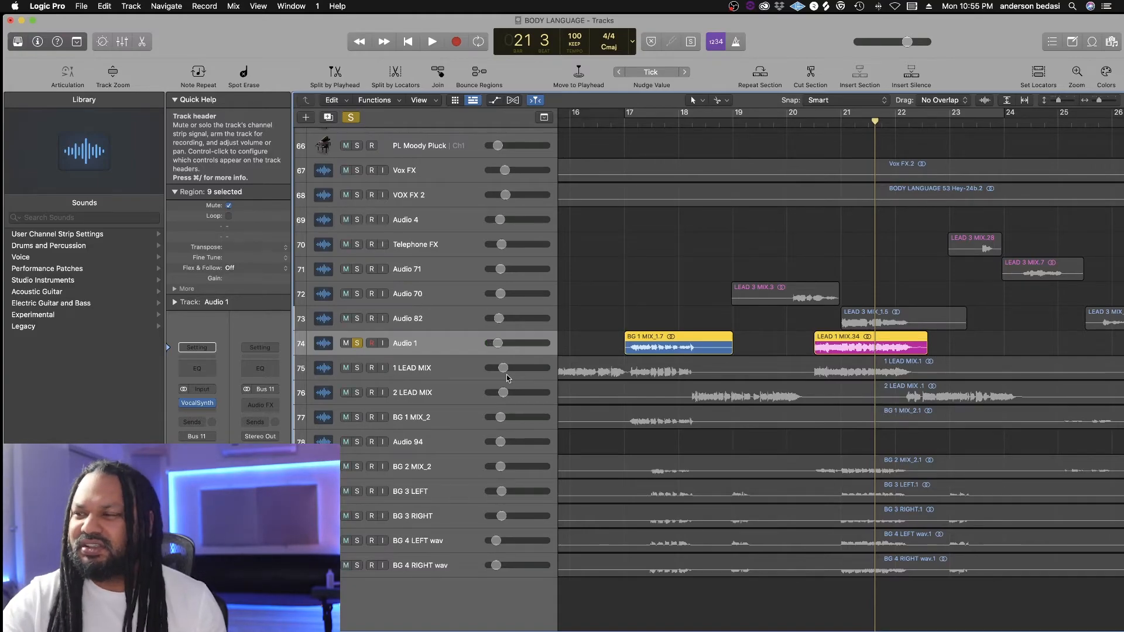
- Replay the soloed Audio 1 track from bar 17 and from shortly after bar 20 through its LEAD 1 MIX.34 region
key("shift+space")
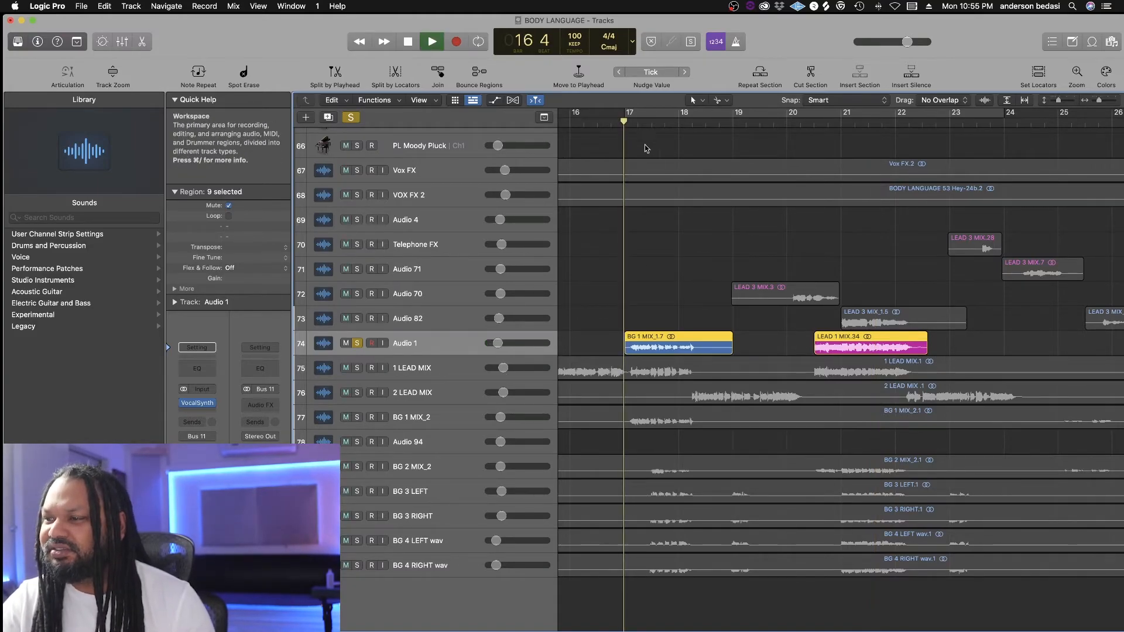
left_click(807, 124)
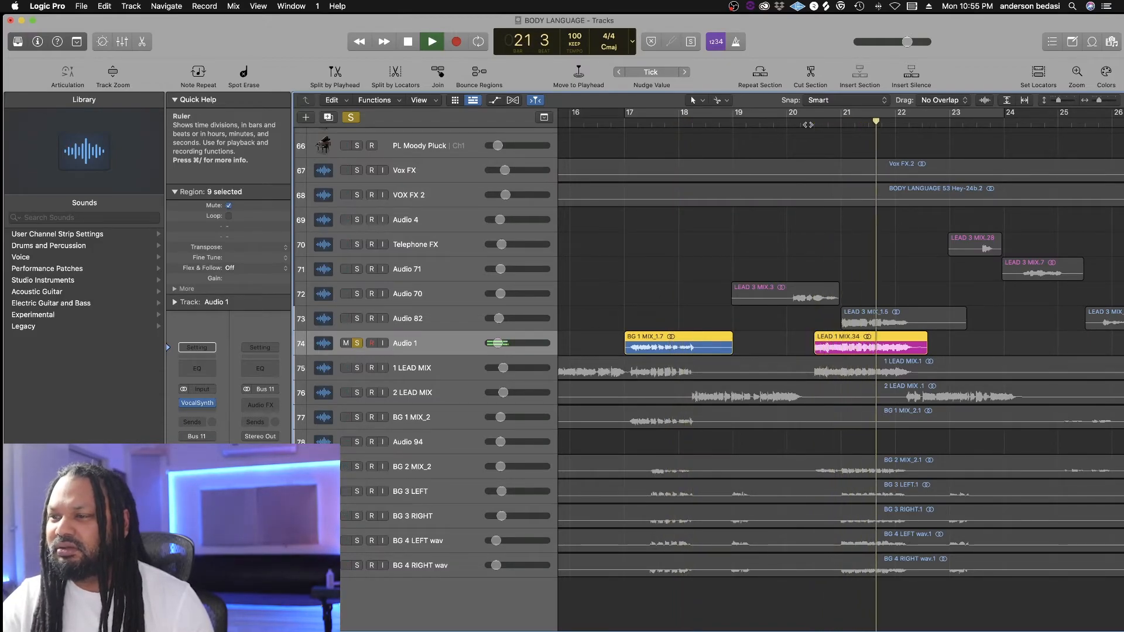
key("space")
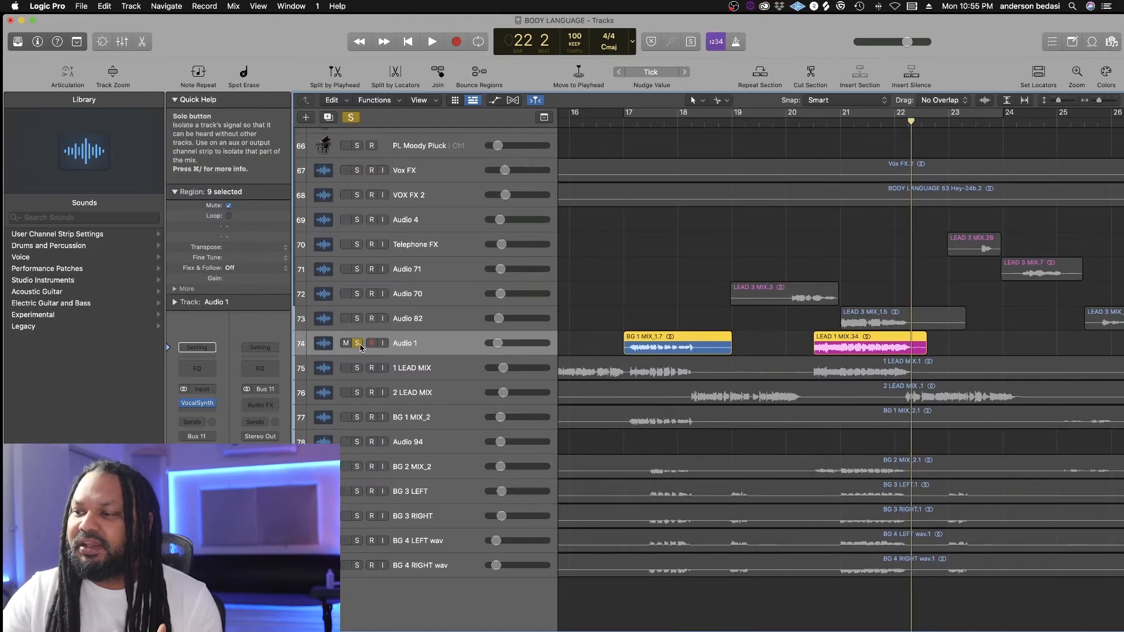
- Review the VocalSynth settings on Audio 1, close the plug-in and clear the track's solo
left_click(199, 403)
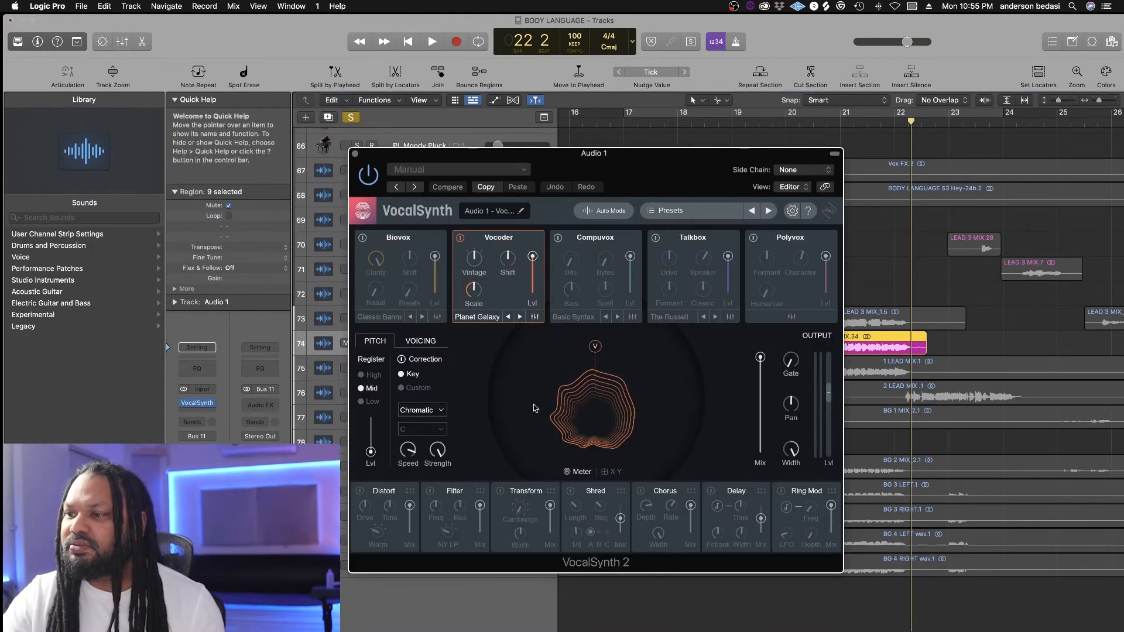
left_click(354, 153)
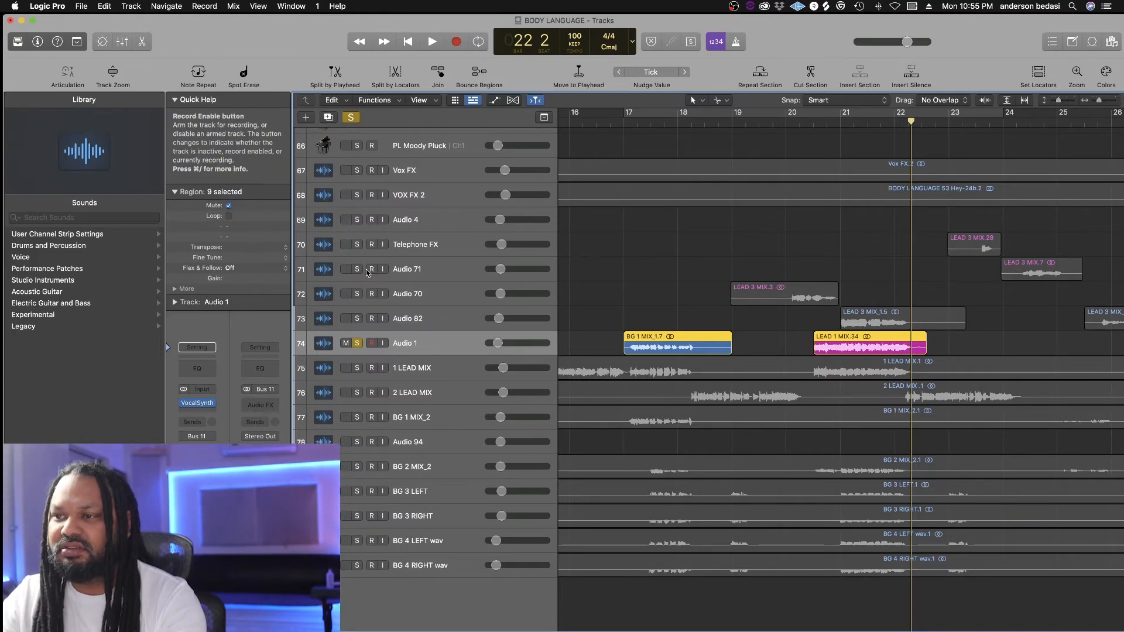
left_click(351, 118)
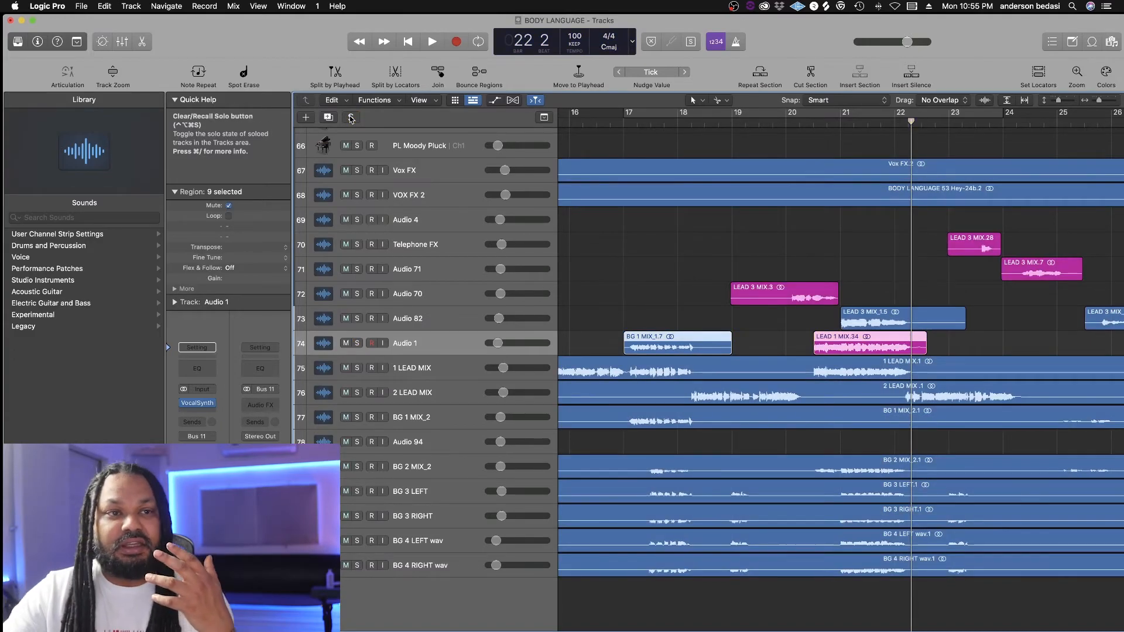
- Select Telephone FX, play the full mix from bar 22, and solo the track to hear its LEAD 3 MIX.28 region
scroll(849, 360, "right", 3)
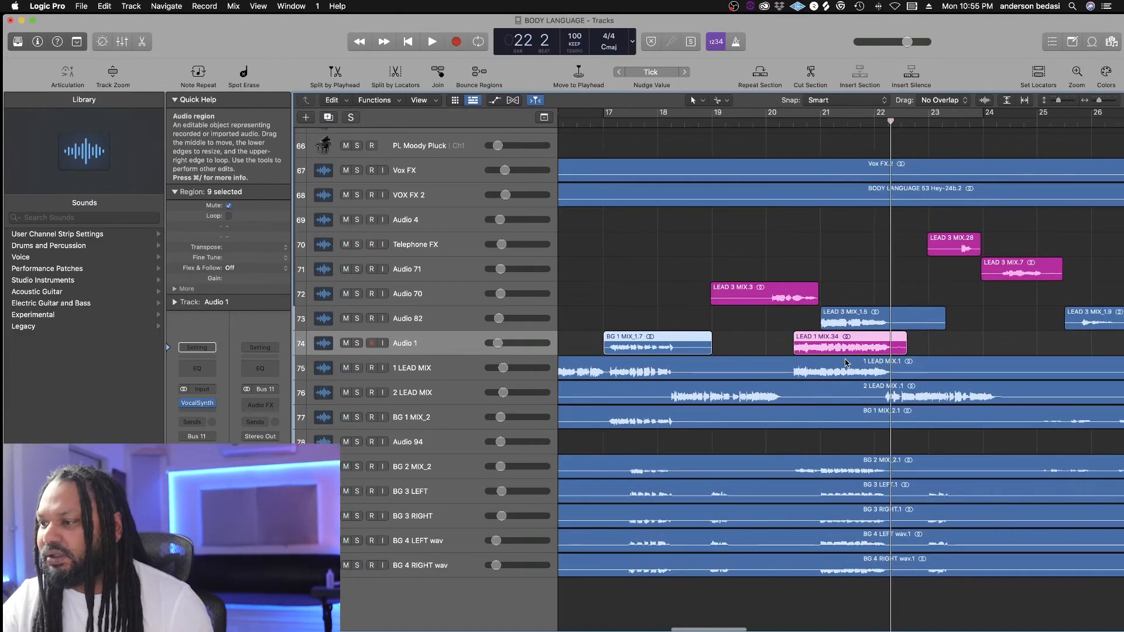
scroll(847, 362, "right", 10)
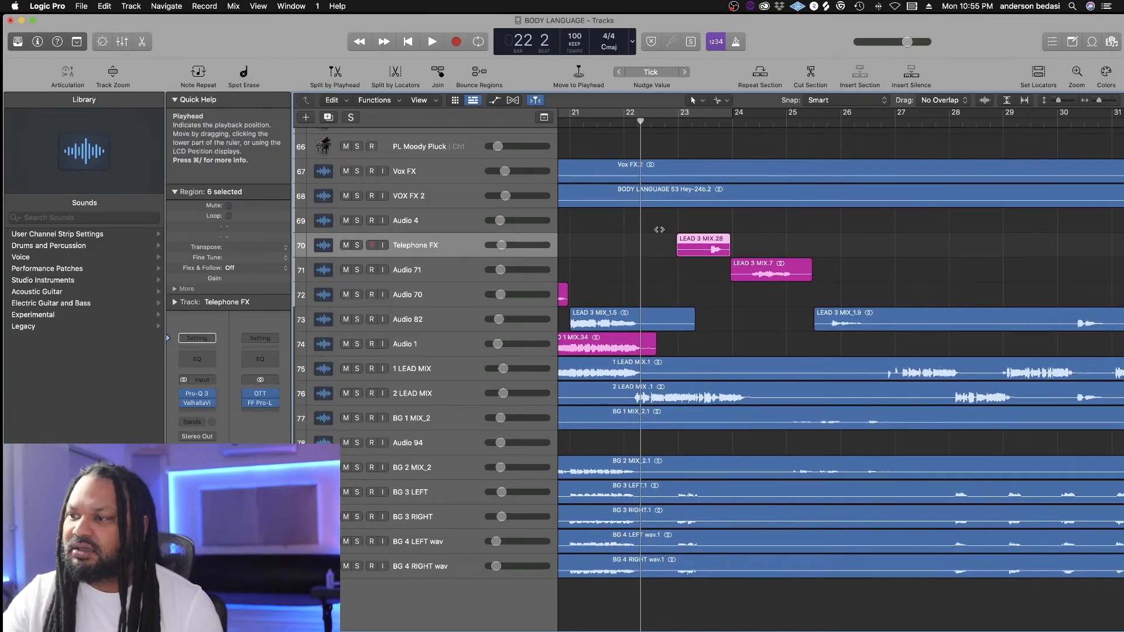
key("space")
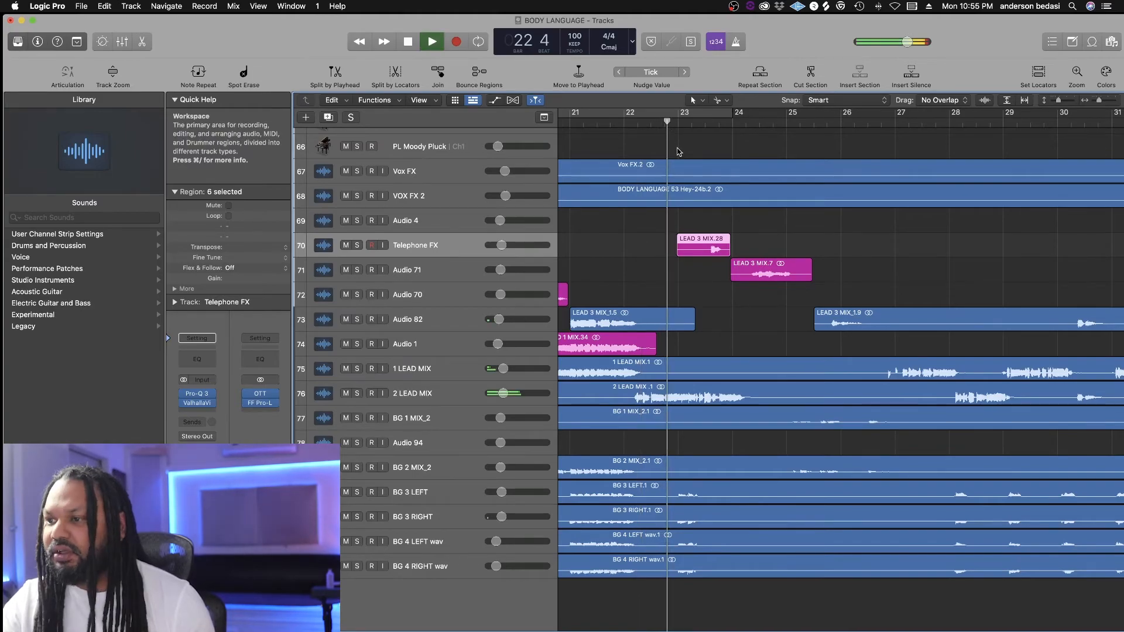
key("space")
left_click(357, 245)
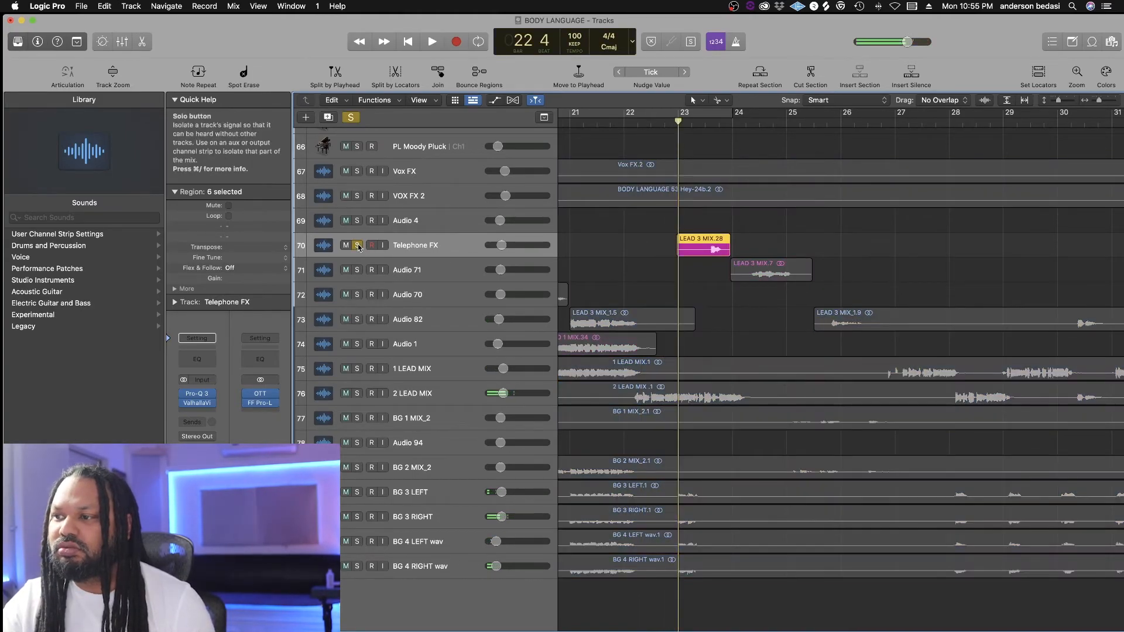
key("space")
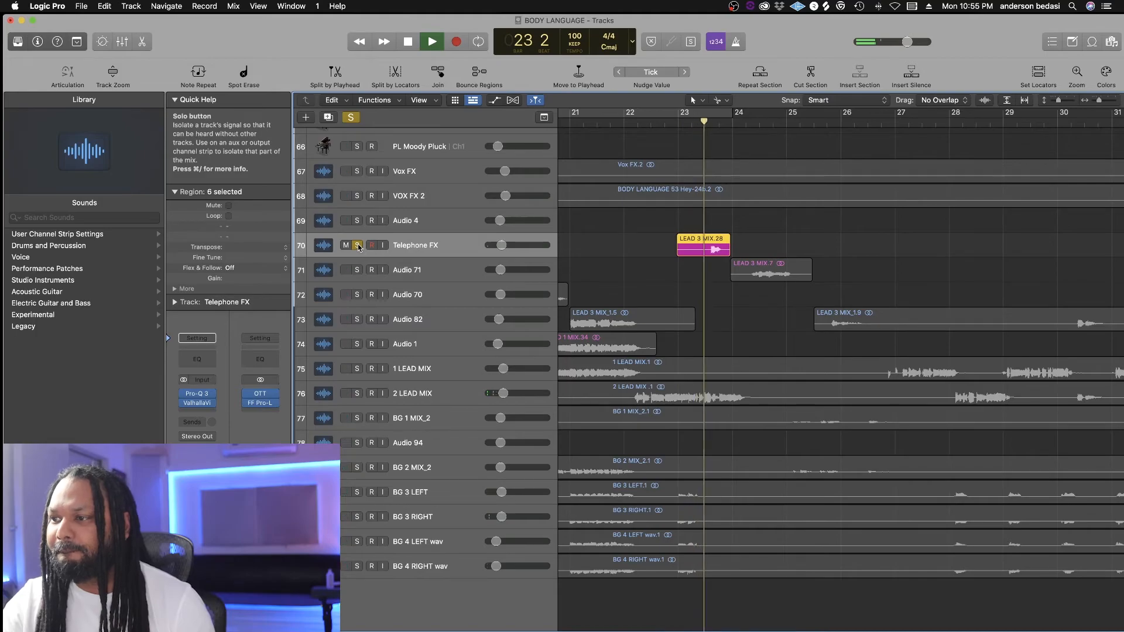
key("space")
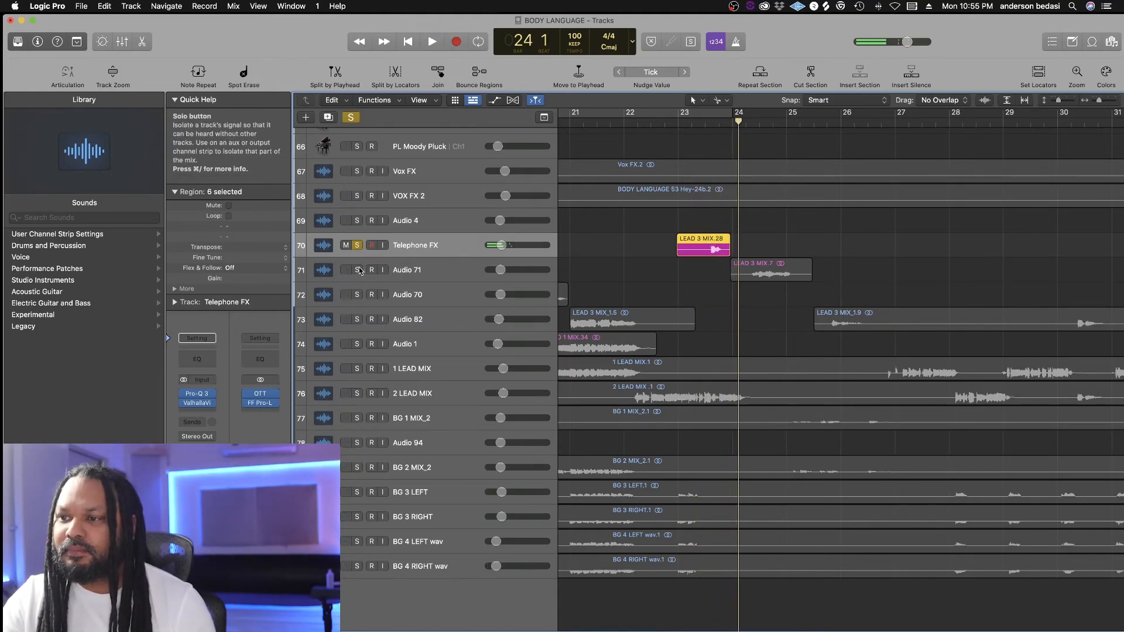
- Add Audio 71 to the solo, play its LEAD 3 MIX.7 region from bar 24, and clear all solos
left_click(359, 269)
key("space")
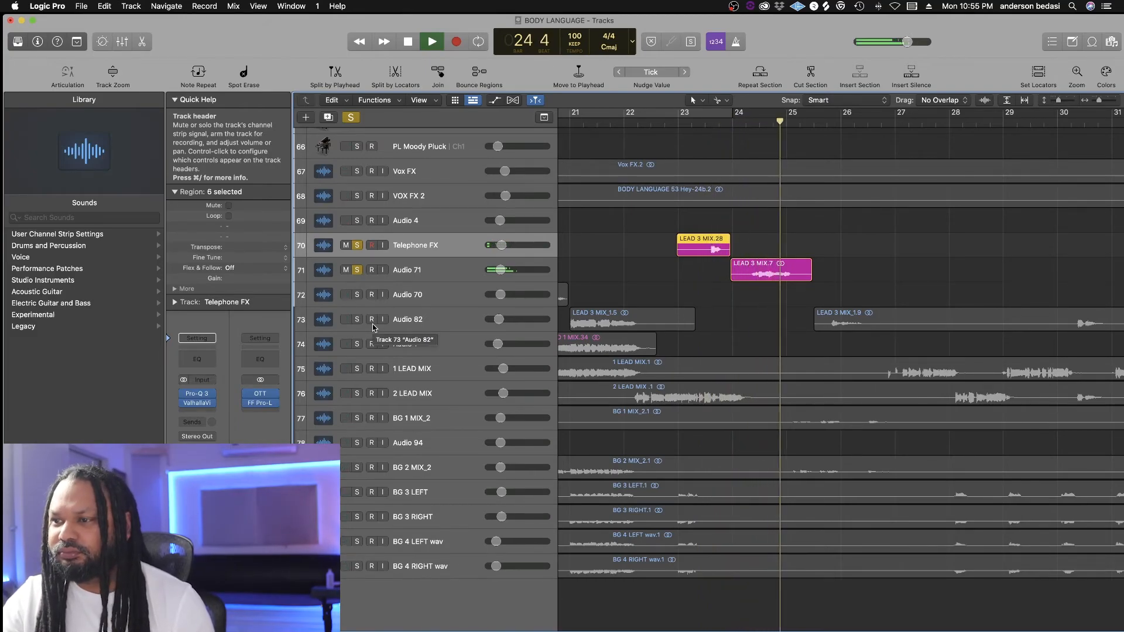
key("space")
left_click(351, 117)
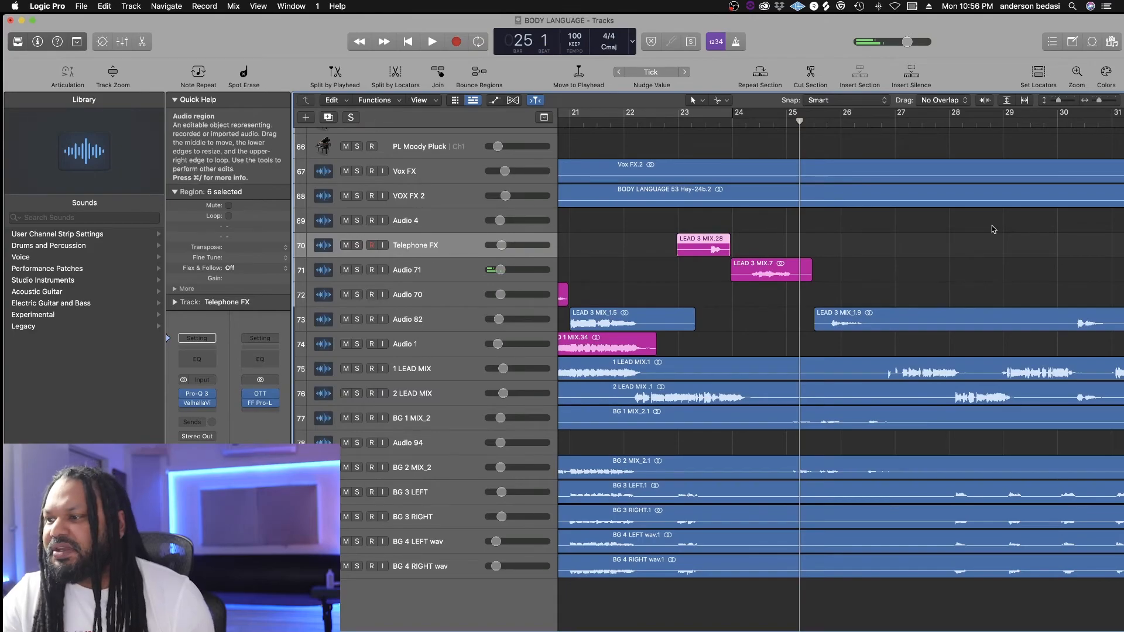
- Zoom out to the whole arrangement and show the track list from the first Kick track
left_click_drag(1101, 101, 1092, 105)
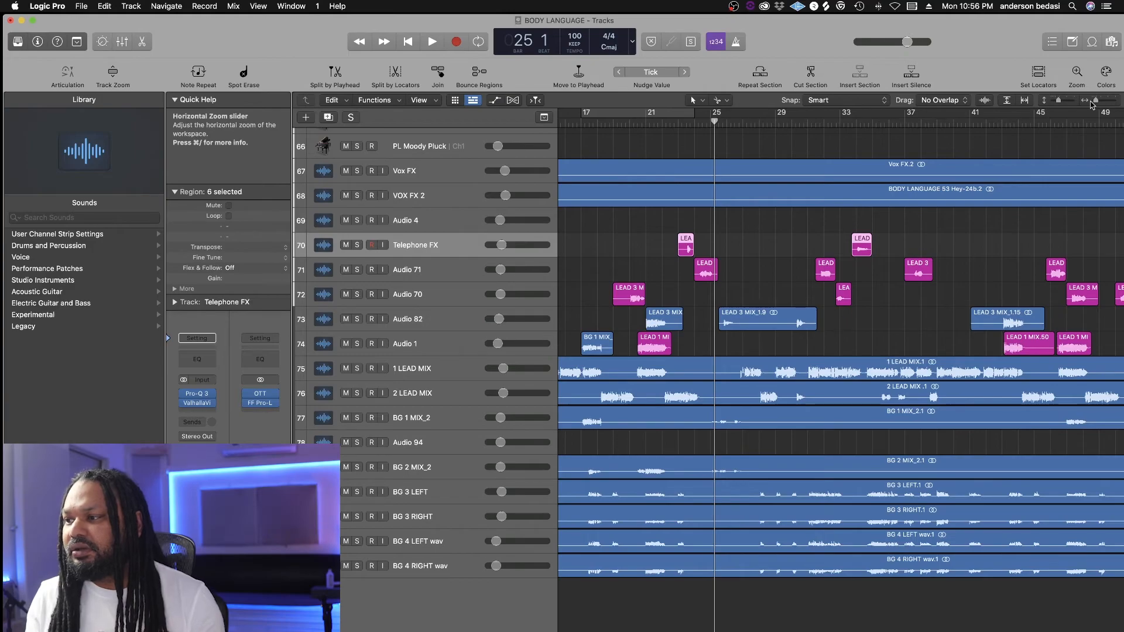
left_click_drag(1096, 103, 1053, 105)
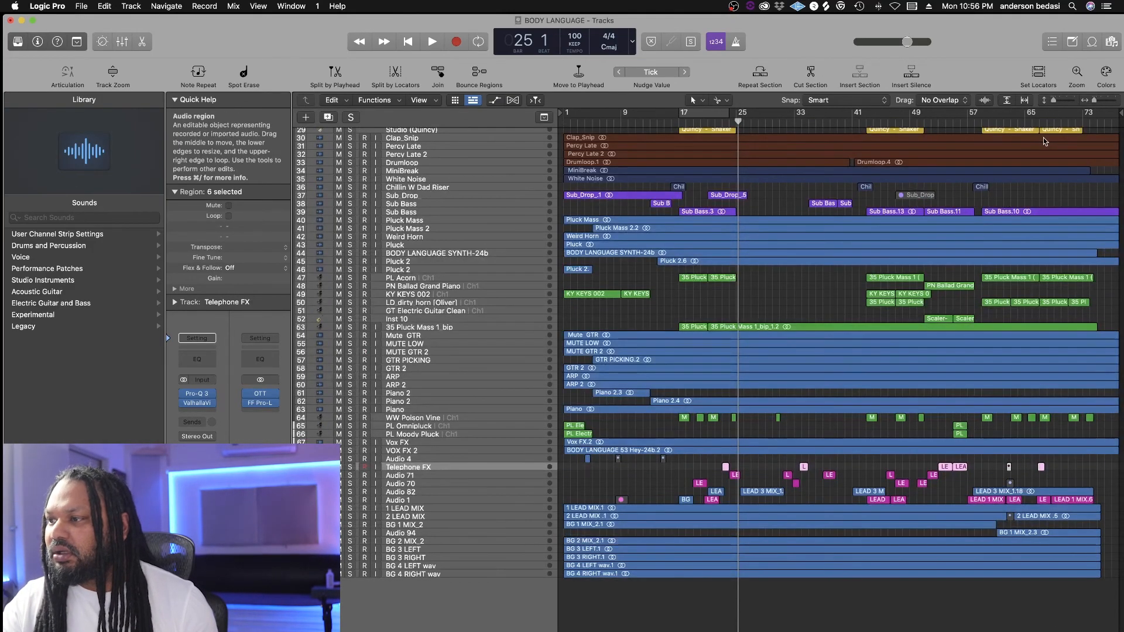
scroll(1044, 138, "up", 5)
scroll(1044, 140, "up", 4)
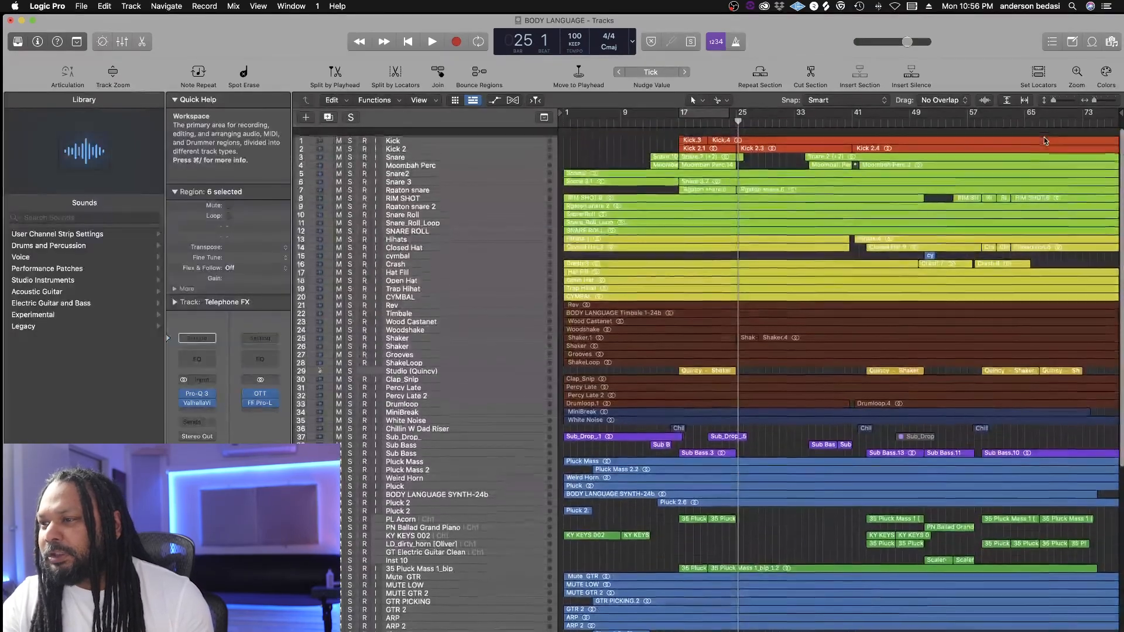